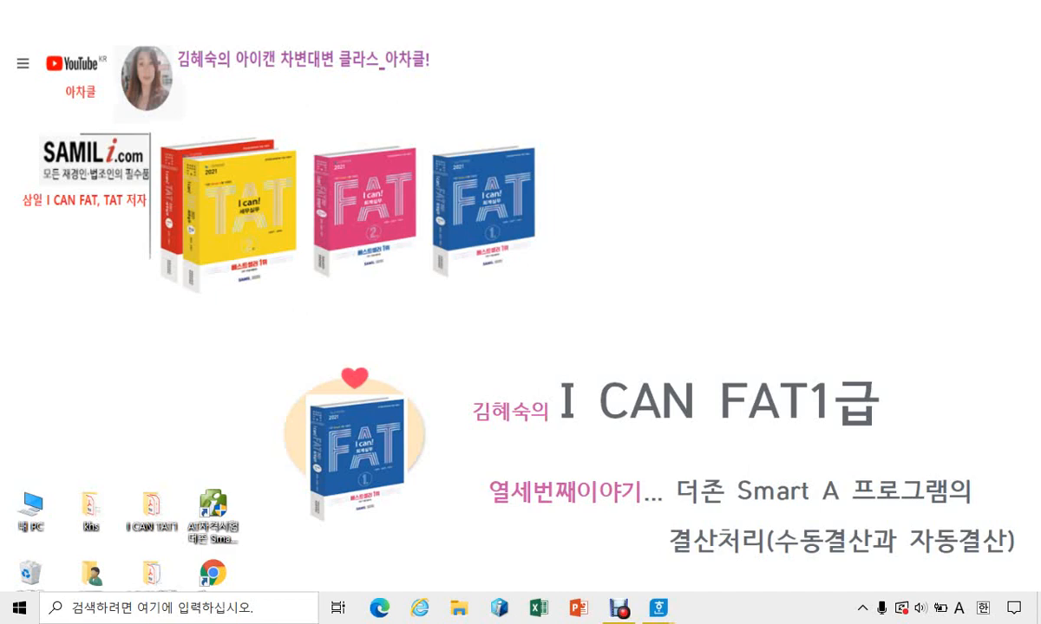
- Switch to the document 03 3부5장.hwp and append "- 일반전표입력(결산 회계처리)" to the heading 결산분개하기
mouse_move(656, 607)
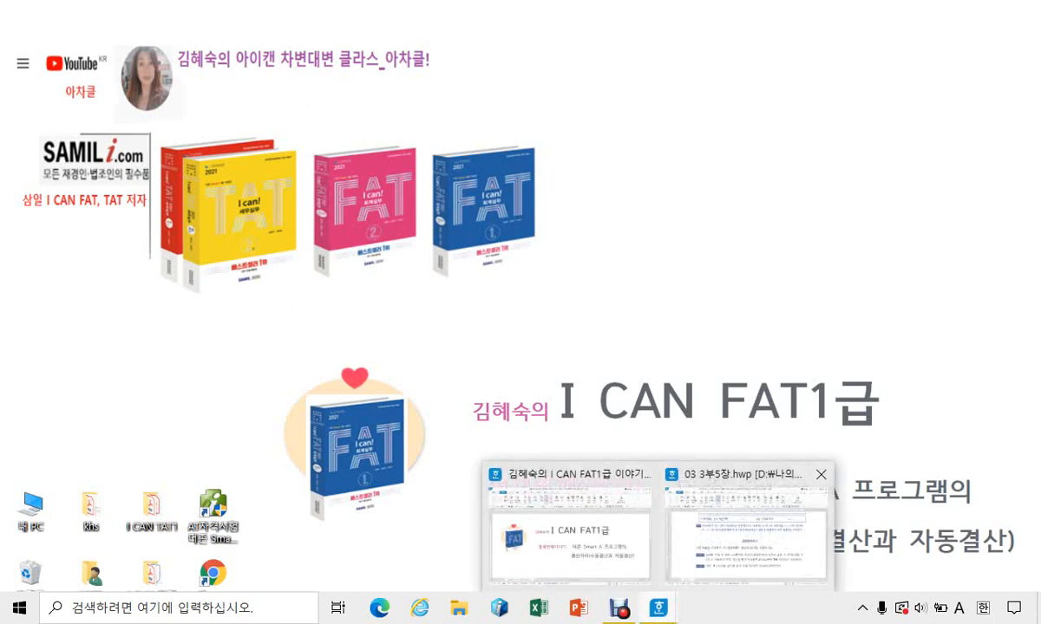
left_click(743, 533)
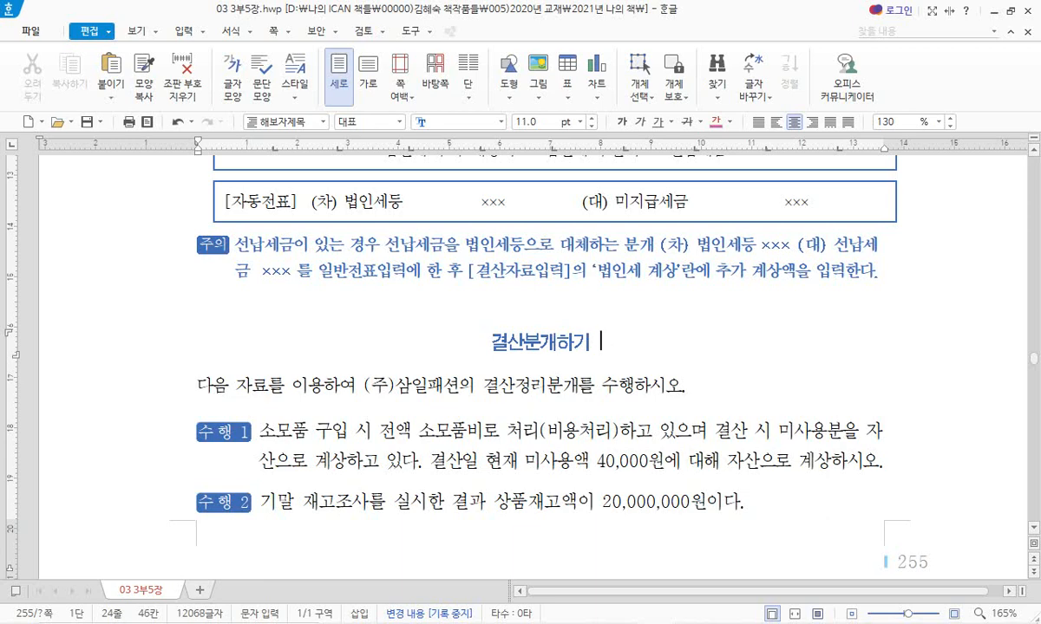
type("- 일")
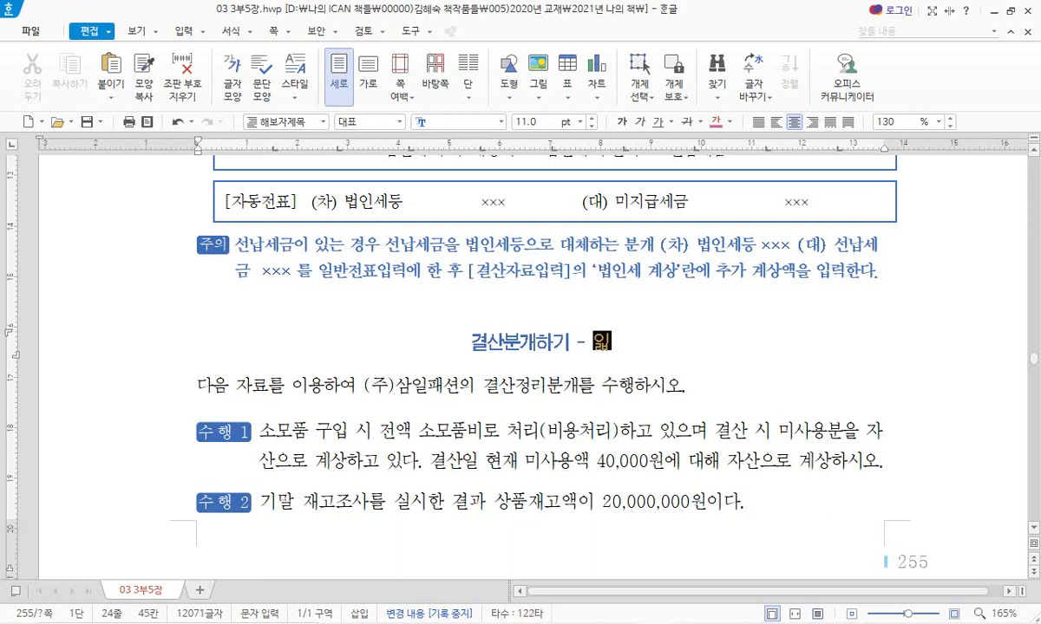
type("반전표")
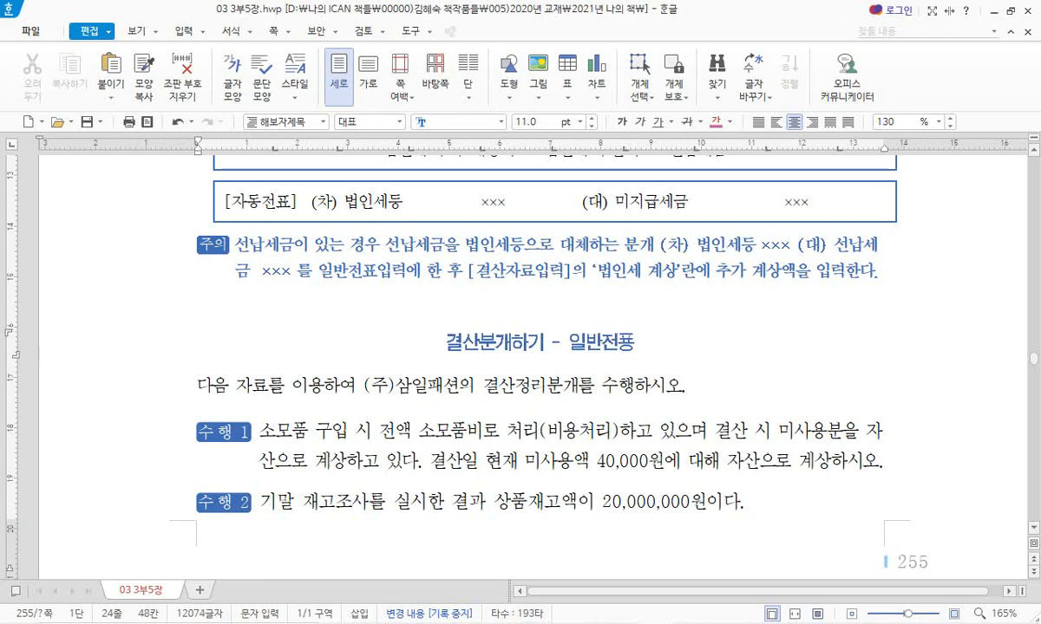
type("입력(결")
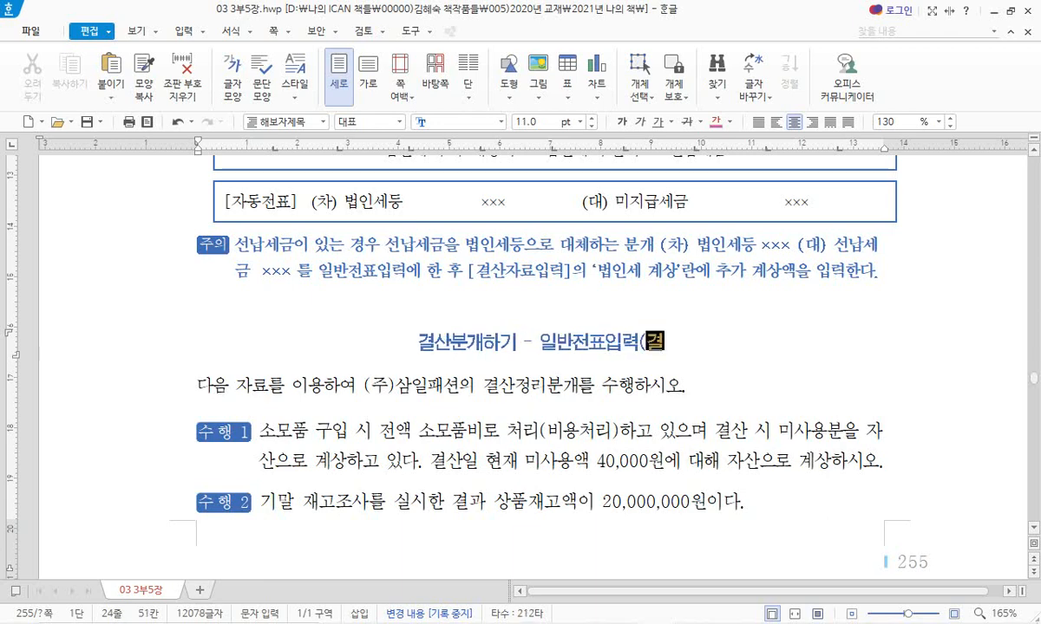
type("산 회계칠")
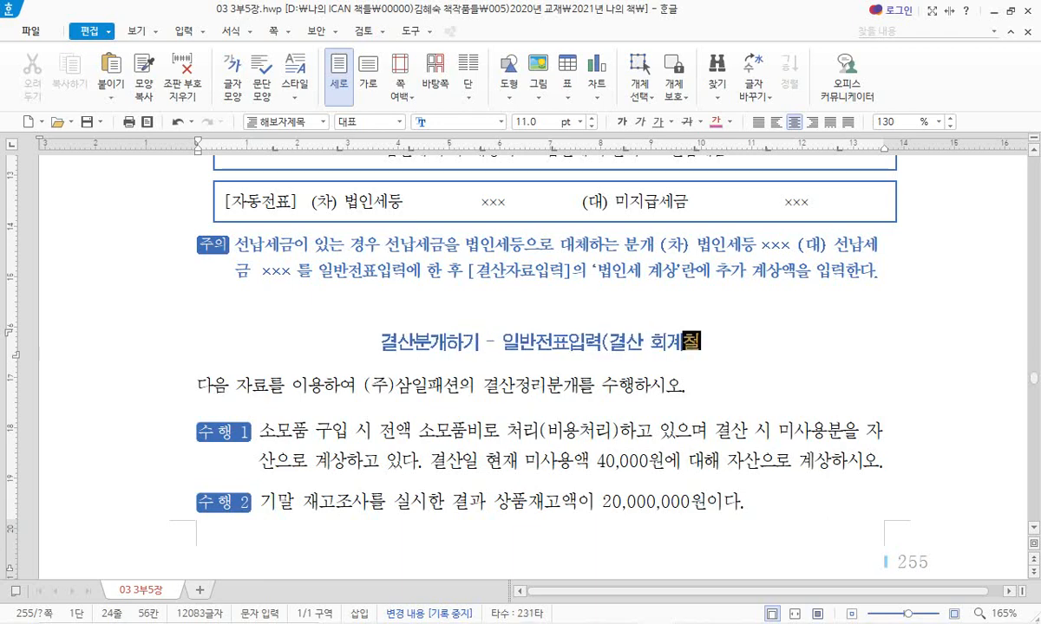
key("BackSpace")
key("BackSpace")
type("처리)")
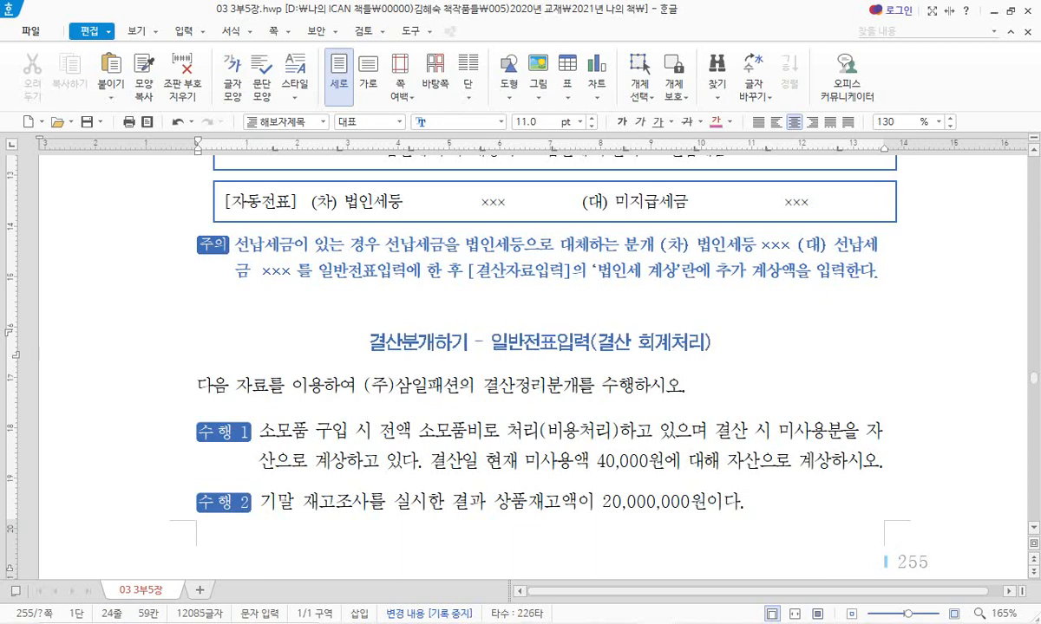
- Insert "수동결산: " before 일반전표입력 in the 결산분개하기 heading
key("Left")
key("Left")
key("Left")
key("Left")
key("Left")
key("Left")
key("Left")
key("Left")
key("Left")
key("Left")
key("Left")
key("Left")
key("Left")
key("Left")
key("Left")
type("ㅜ수")
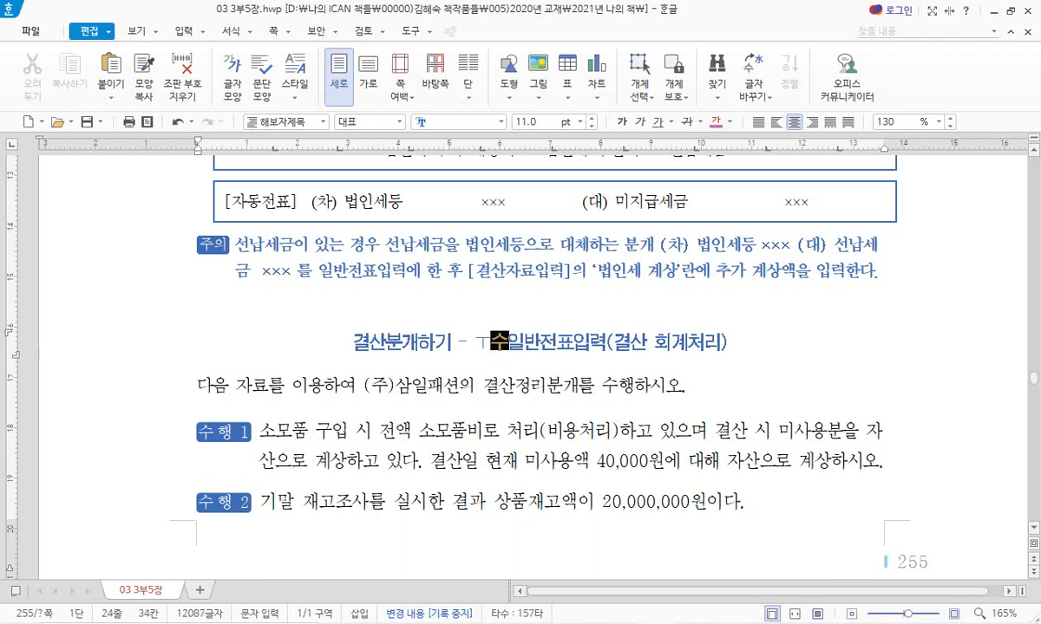
type("동결")
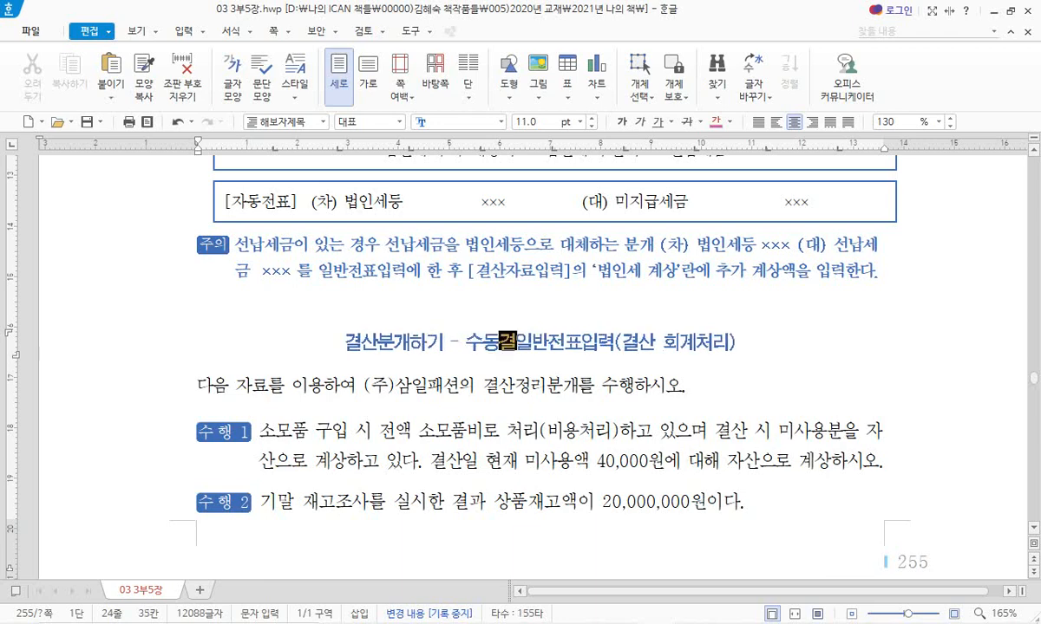
type("산:")
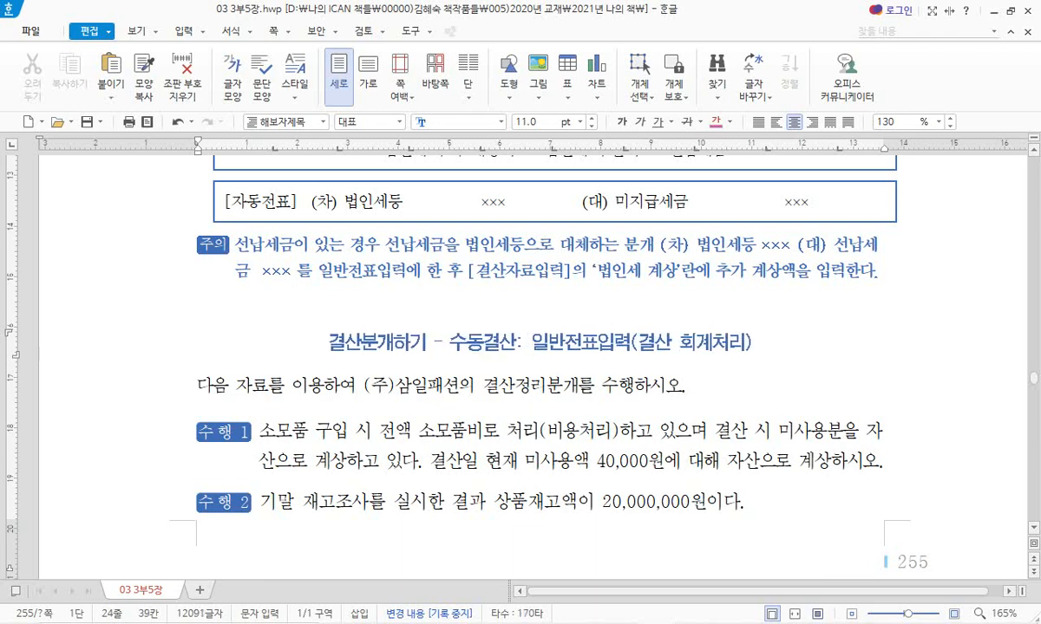
- Append ", 자동결산: 결산자료입력" to the end of the 결산분개하기 heading
key("End")
type(",")
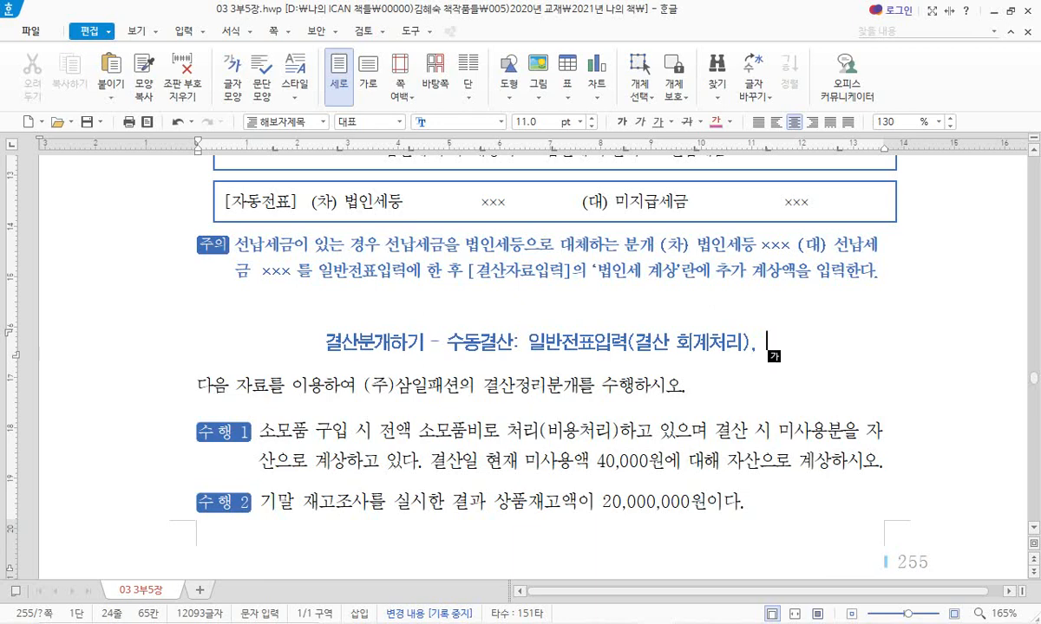
type("자동")
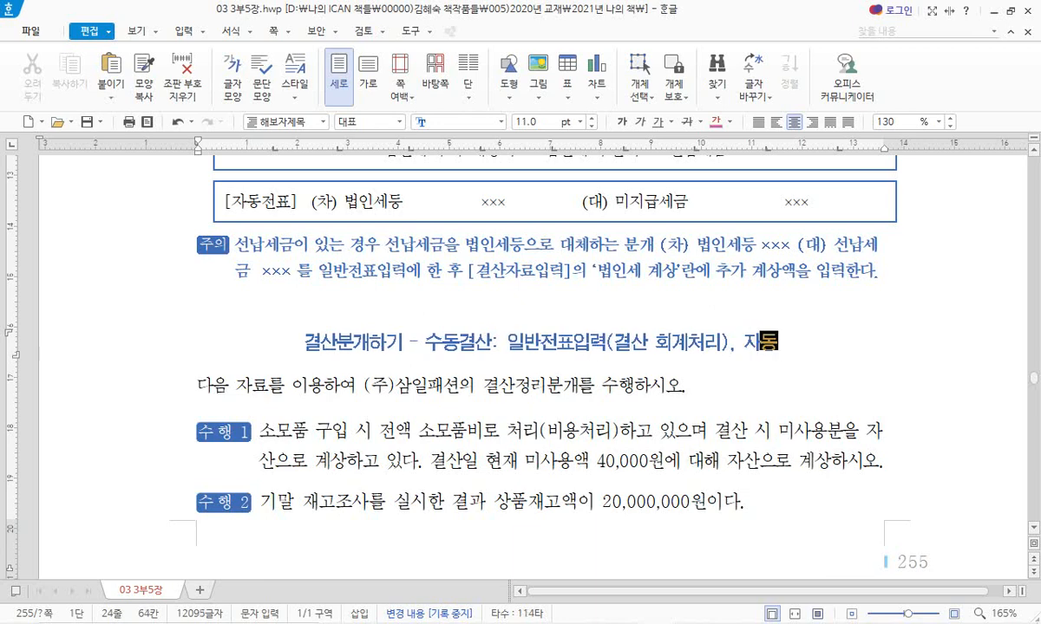
type("겨ㄹ산:")
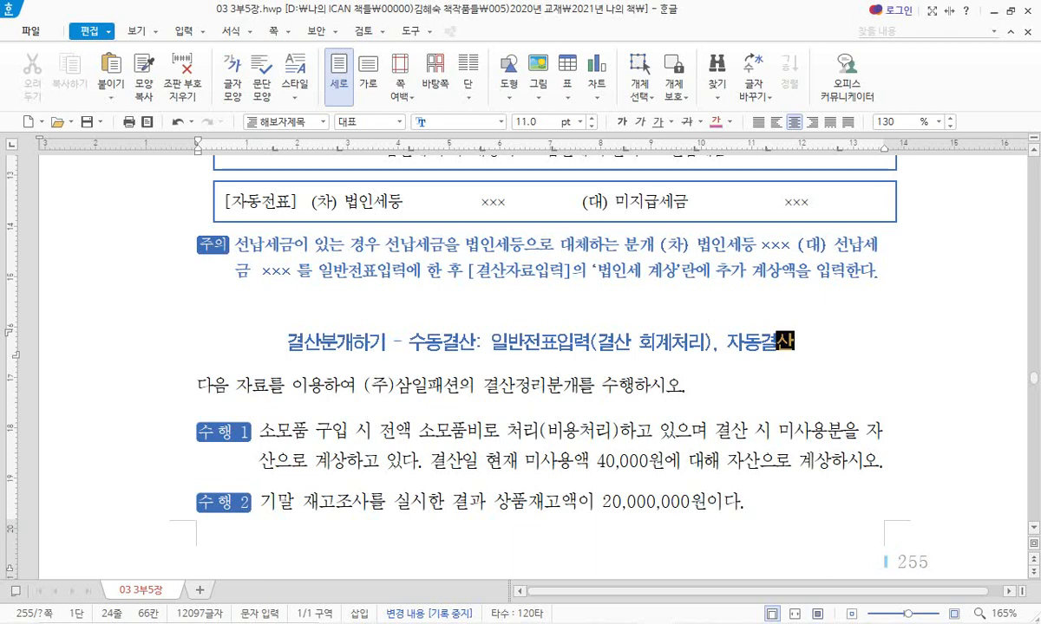
type(" 결")
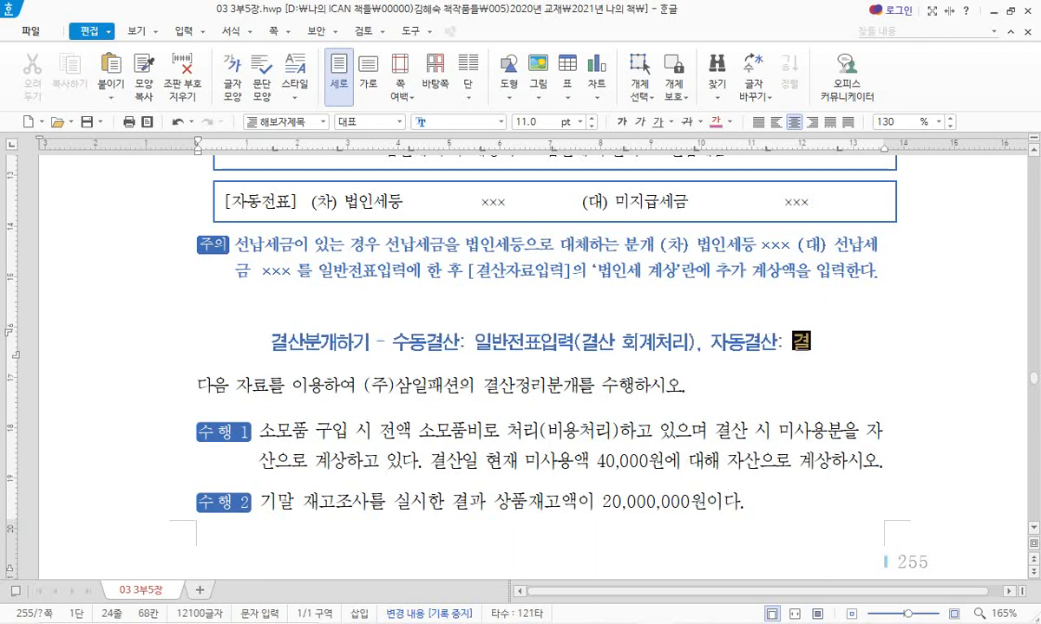
type("사ㄴ자료입력")
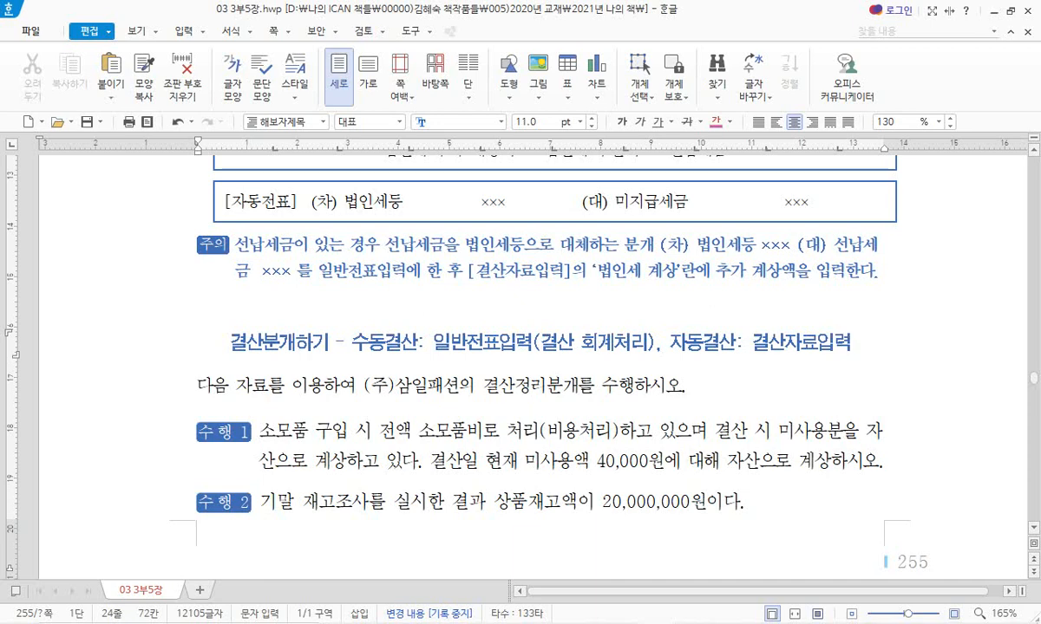
- Add " 직접입력" after 결산 회계처리 inside the heading's parentheses
left_click(648, 342)
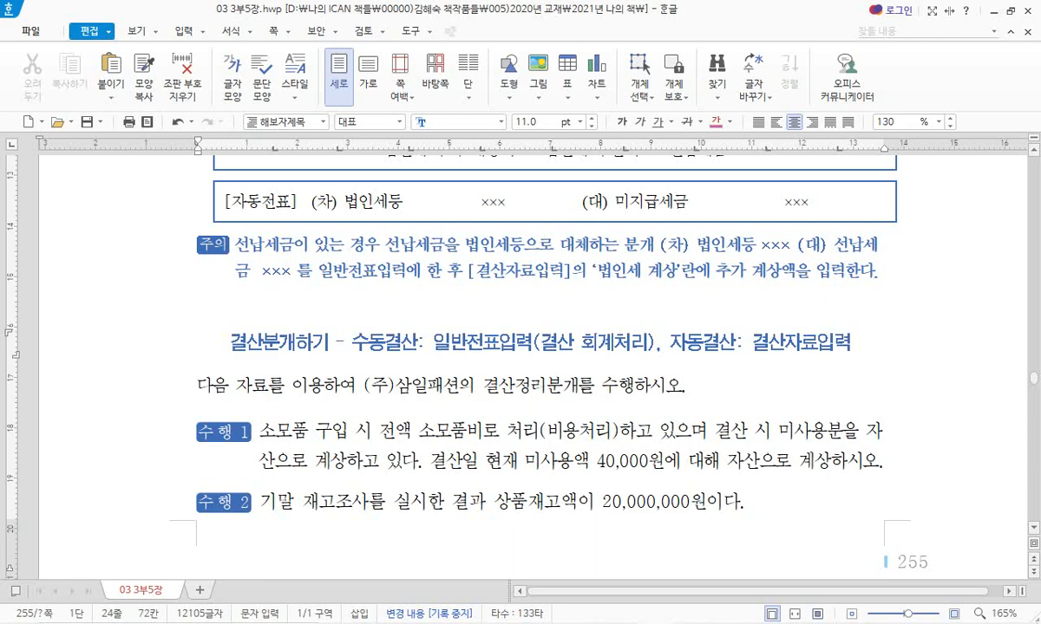
type("직접")
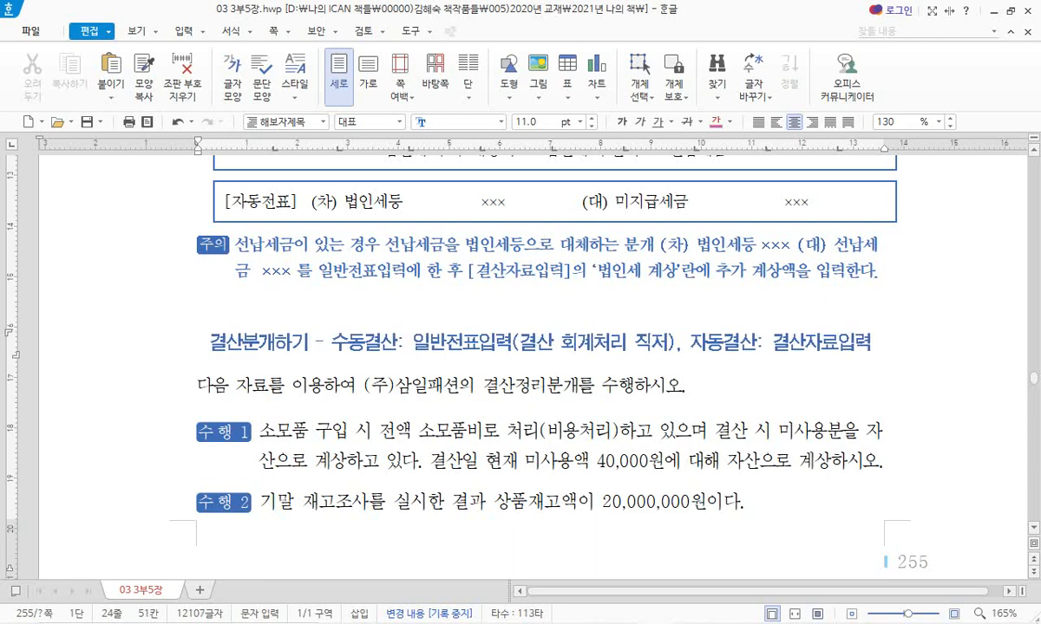
type("입력")
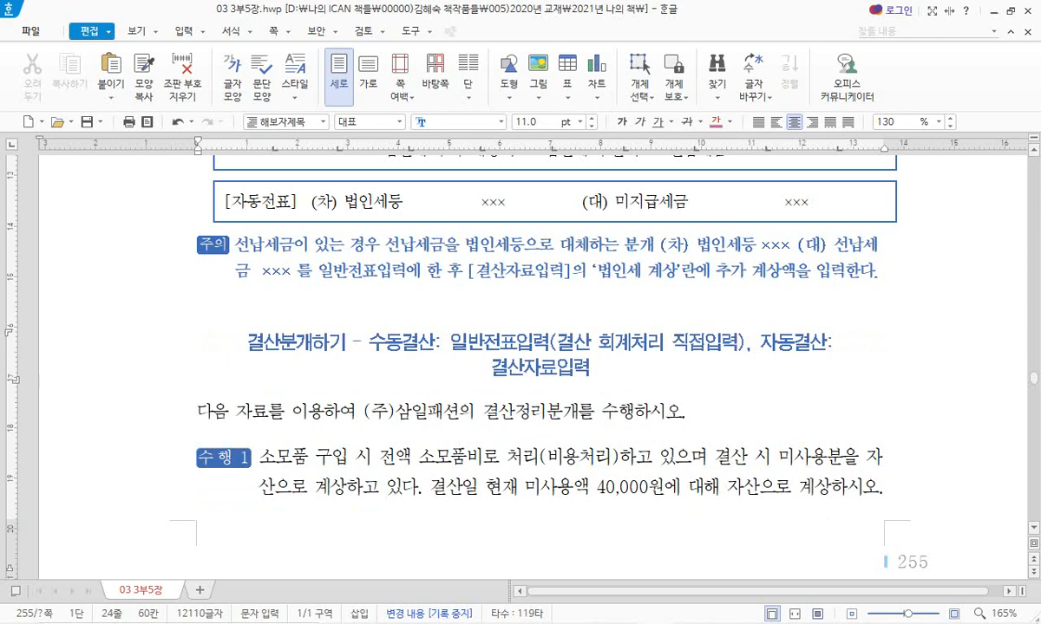
- Delete the blank line above the 결산분개하기 heading
left_click(197, 297)
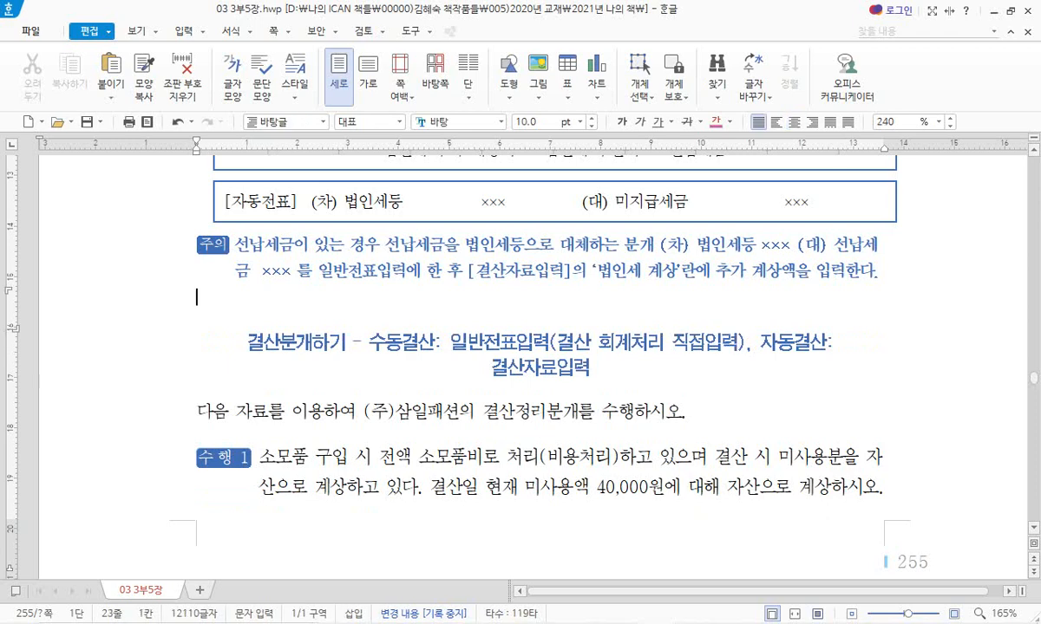
key("Down")
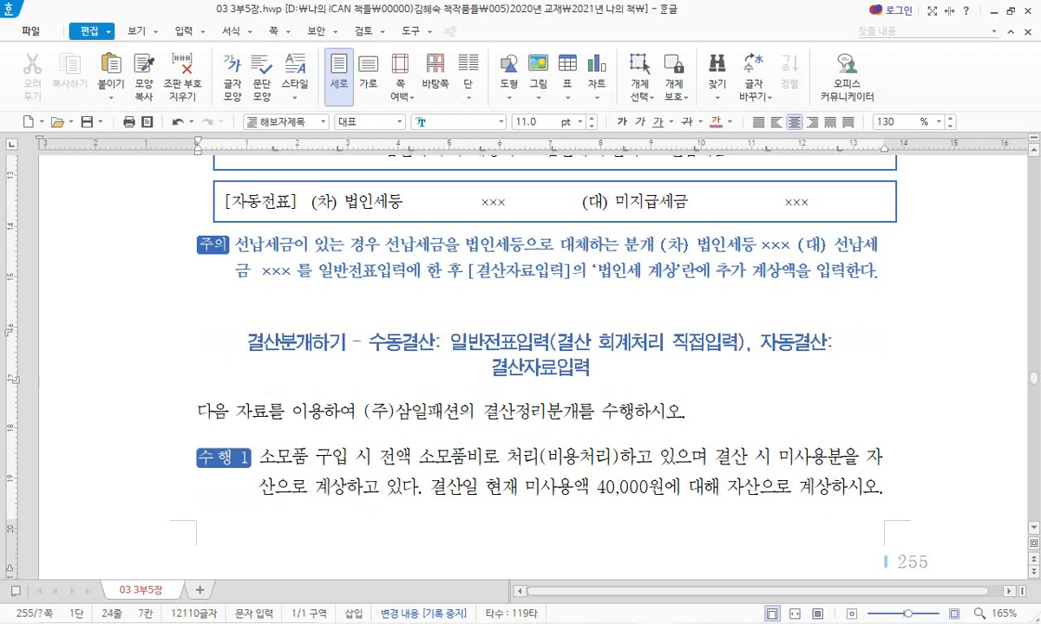
left_click(197, 298)
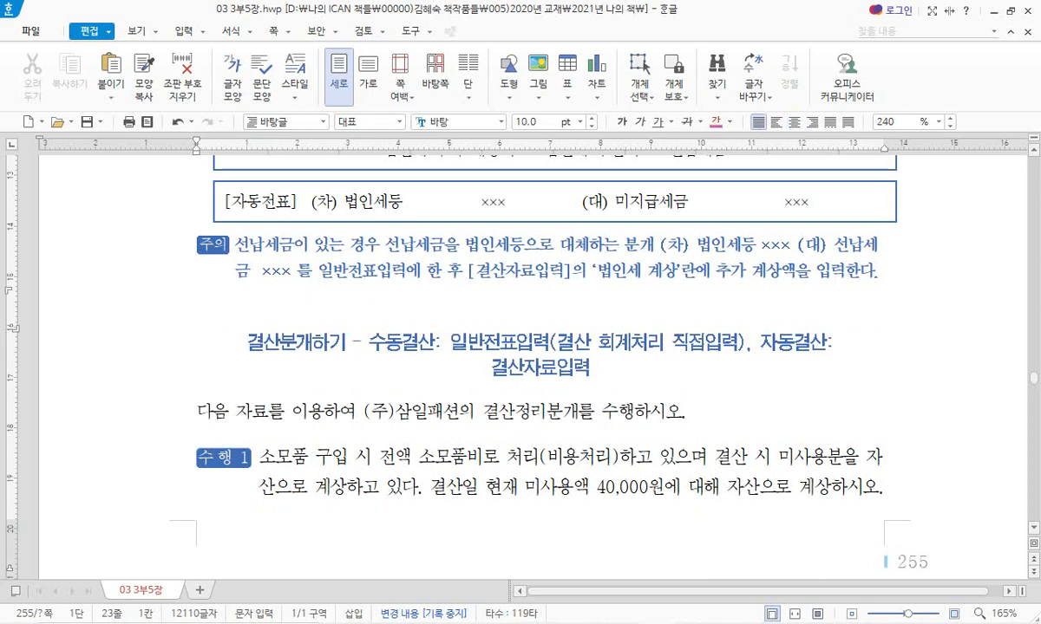
key("Delete")
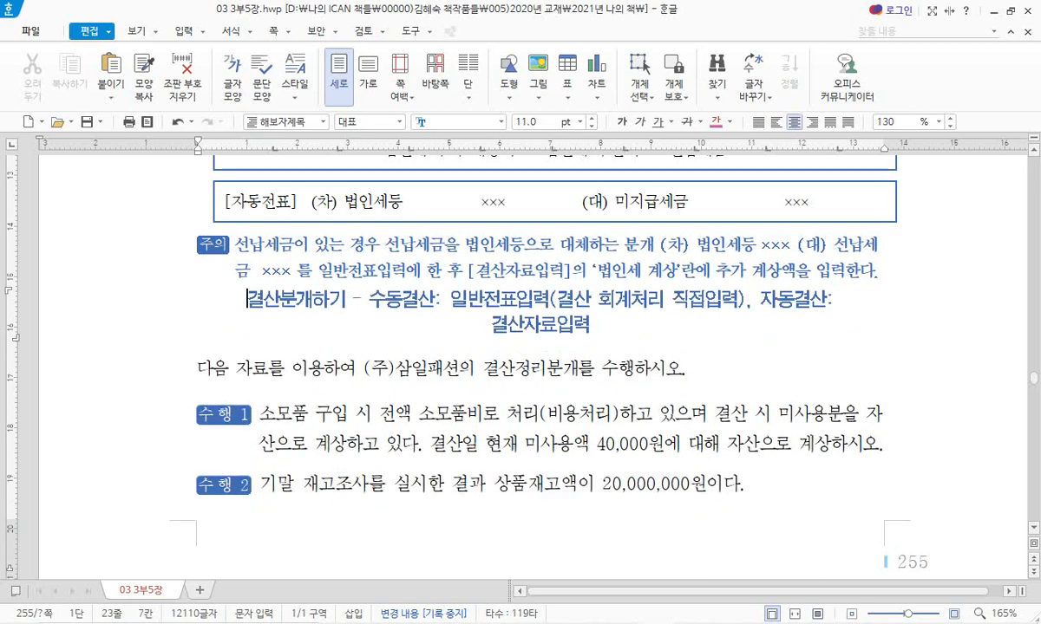
- Break the heading after 결산분개하기 so the text from "- 수동결산" starts a new line
key("End")
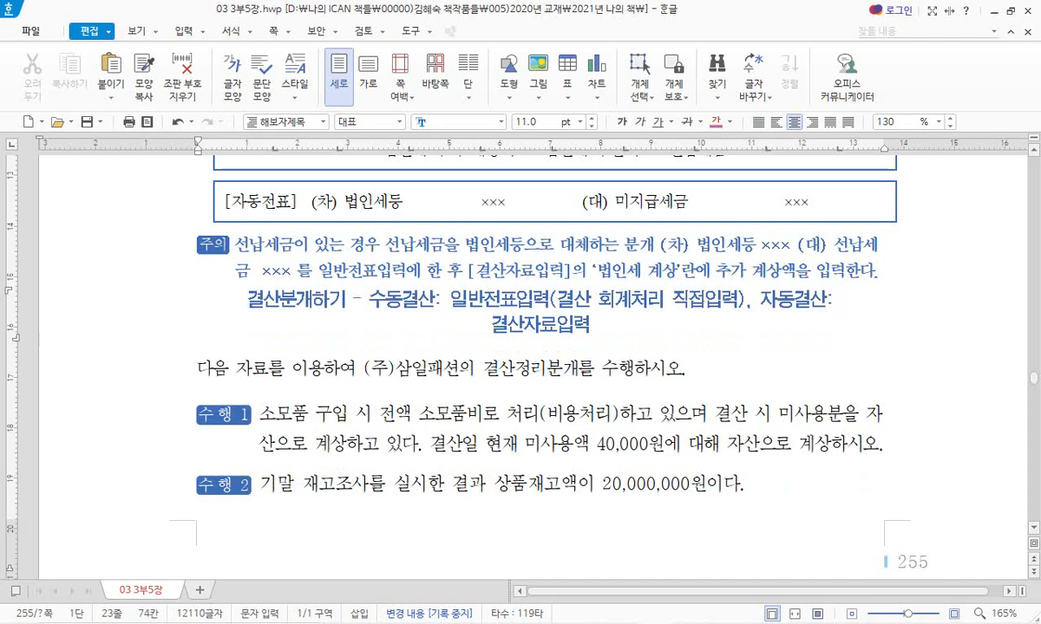
left_click(362, 299)
key("Left")
key("Return")
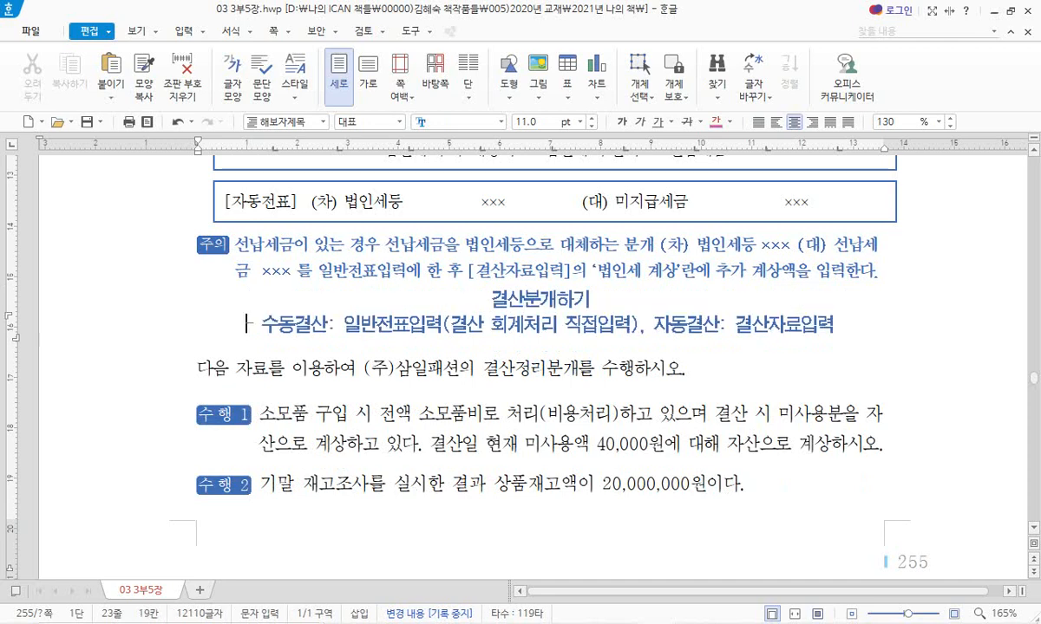
- Colour the heading 결산분개하기 and the terms 수동결산 and 자동결산 below it pink
key("shift+Up")
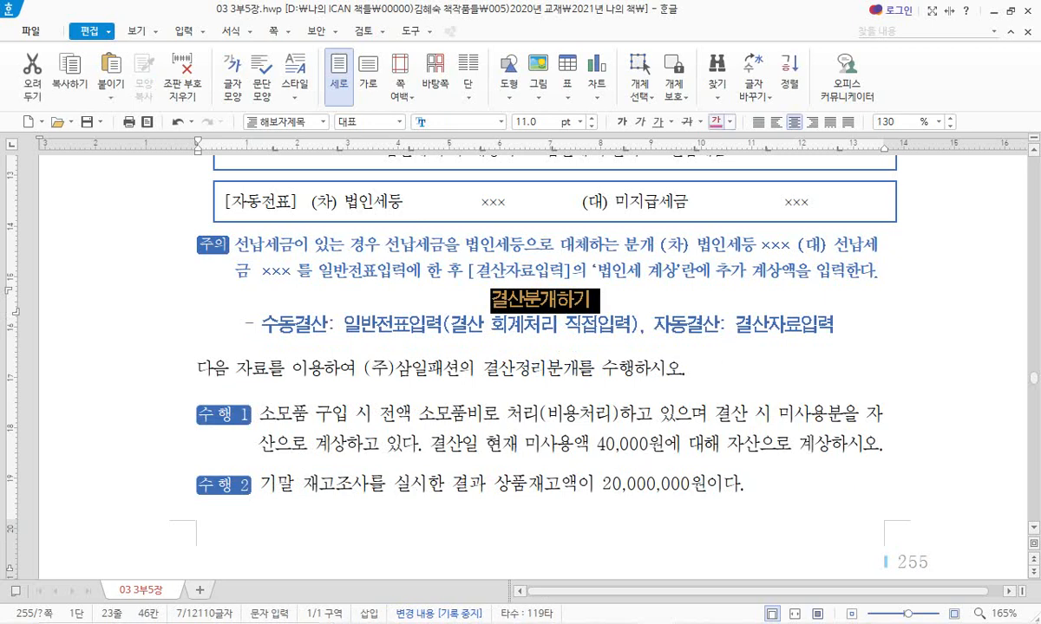
left_click(716, 122)
left_click(679, 271)
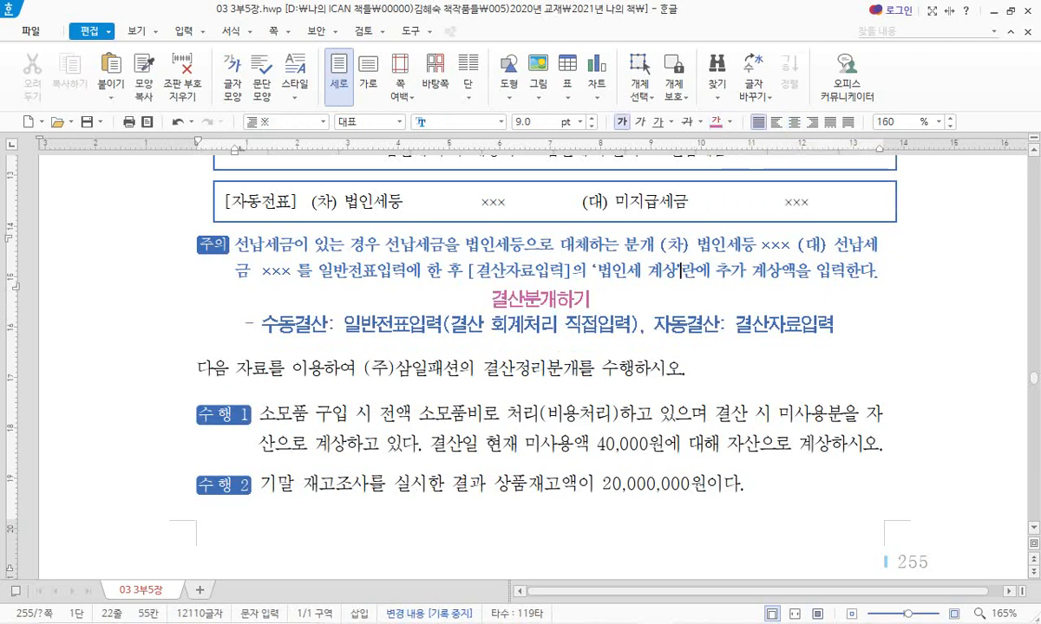
left_click_drag(262, 325, 327, 326)
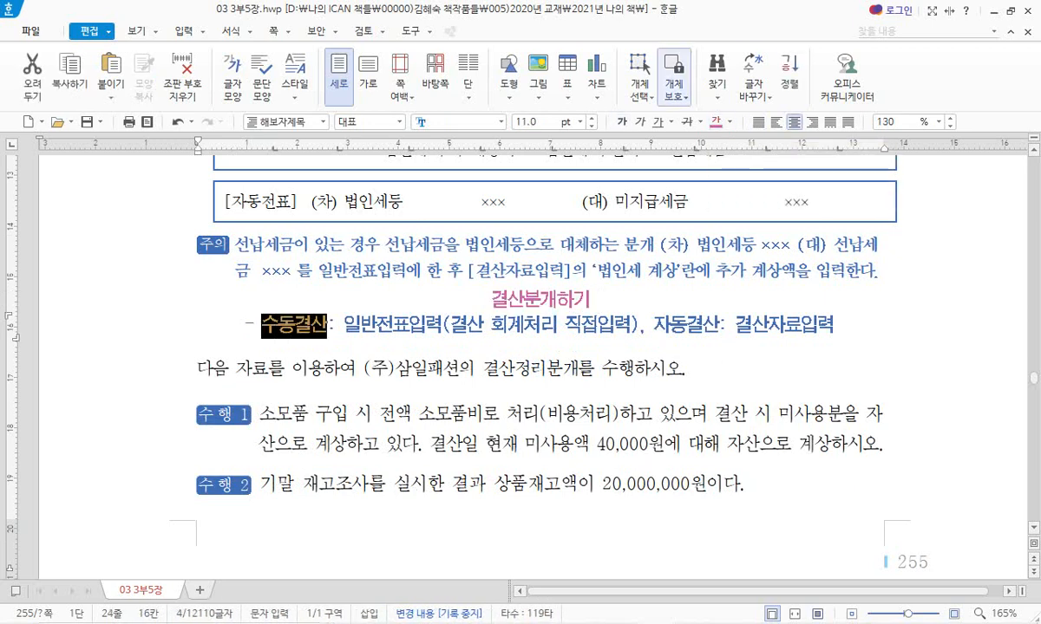
left_click(715, 122)
left_click_drag(652, 326, 719, 325)
left_click(716, 123)
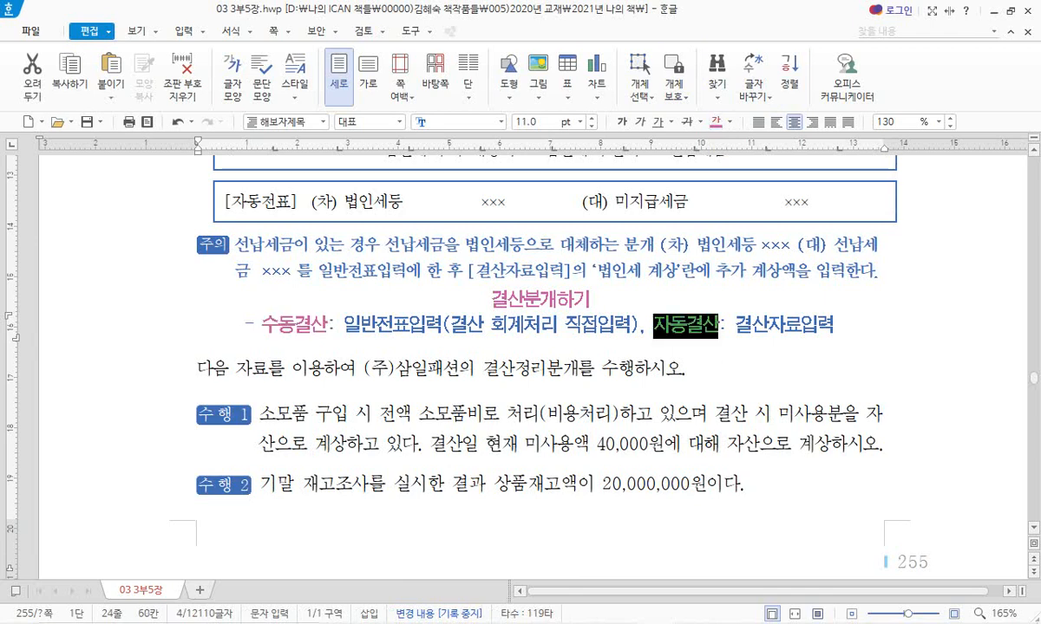
- Underline "결산 회계처리 직접입력" in the parentheses and colour the word 소모품 in 수행 1 pink
left_click_drag(631, 326, 450, 326)
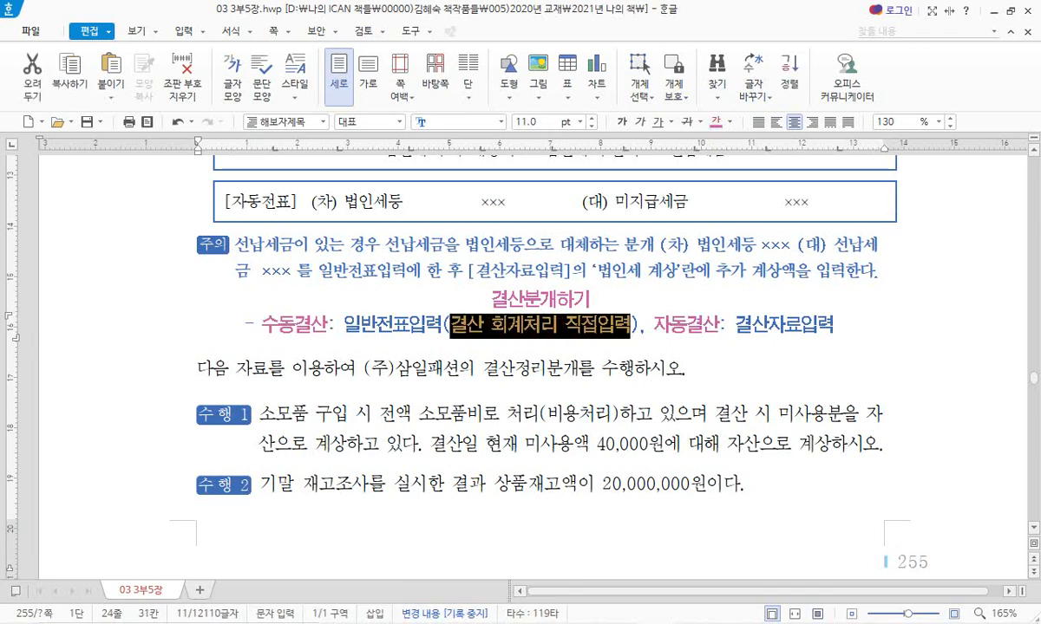
left_click(660, 122)
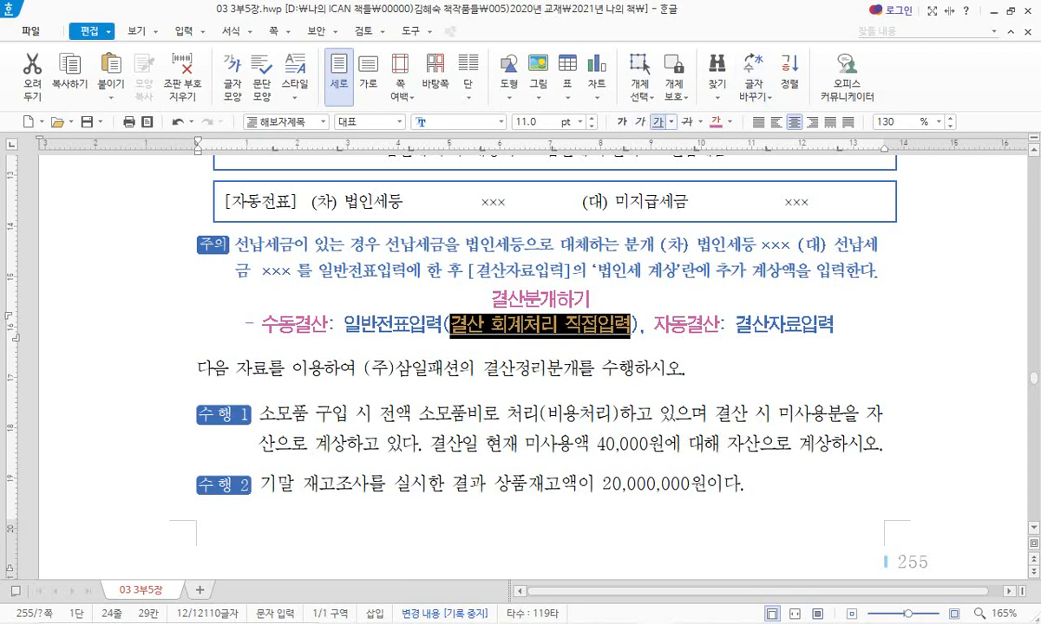
left_click_drag(258, 414, 314, 414)
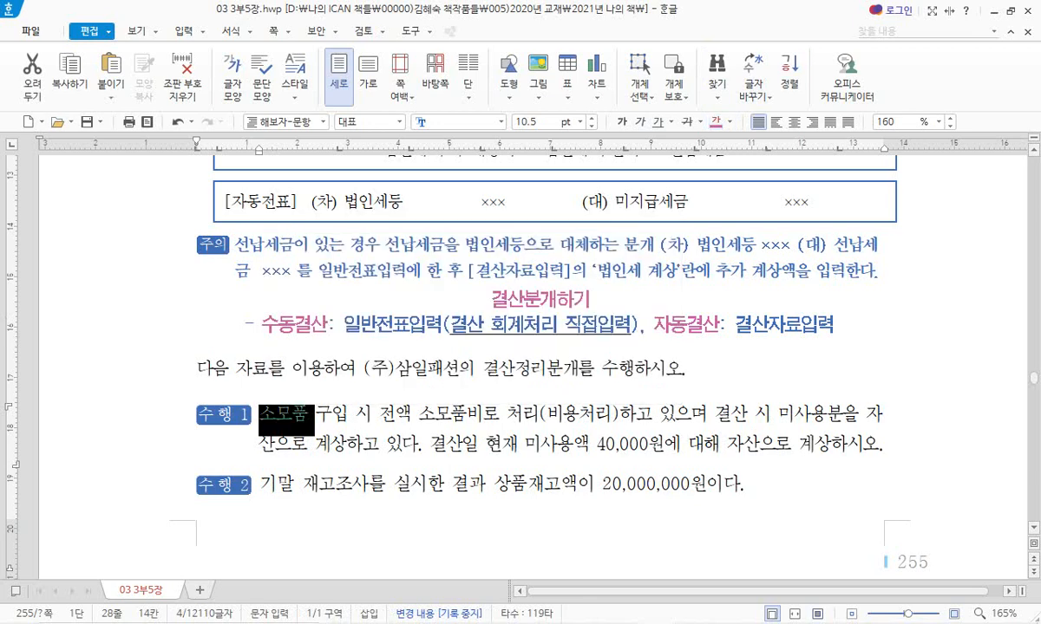
left_click(687, 371)
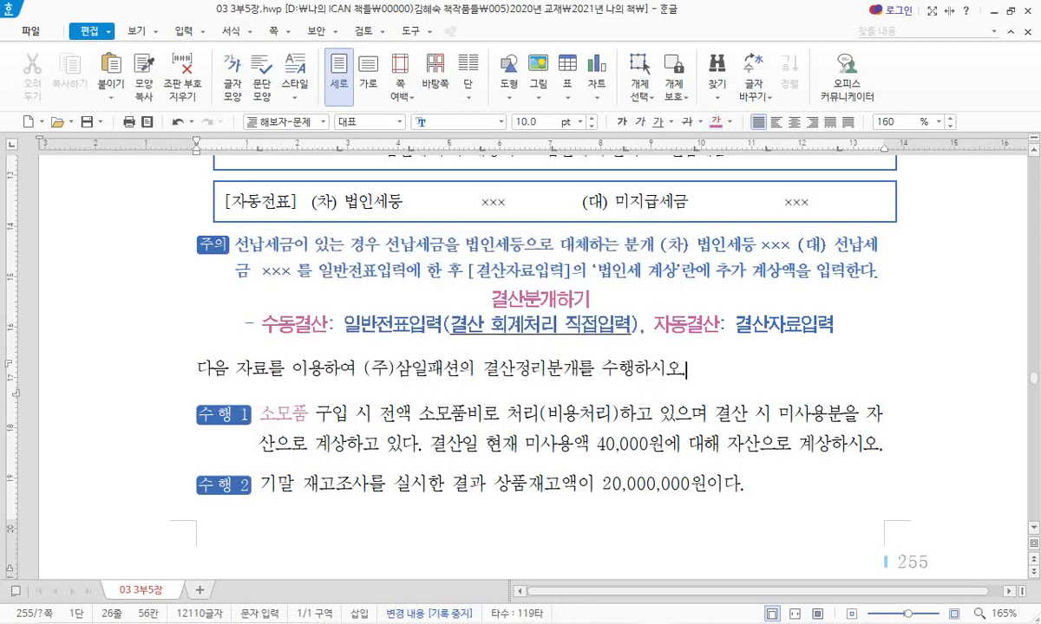
- Append "(금액입력후 상단" after 결산자료입력 in the note line below the 결산분개하기 heading
left_click_drag(736, 325, 834, 325)
left_click(835, 325)
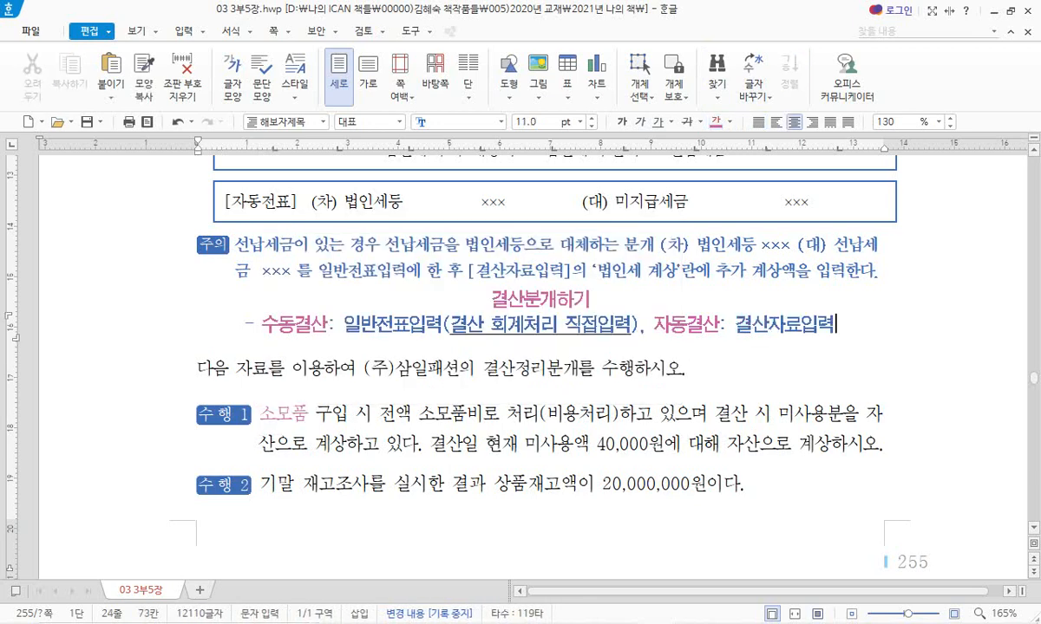
type("(금액")
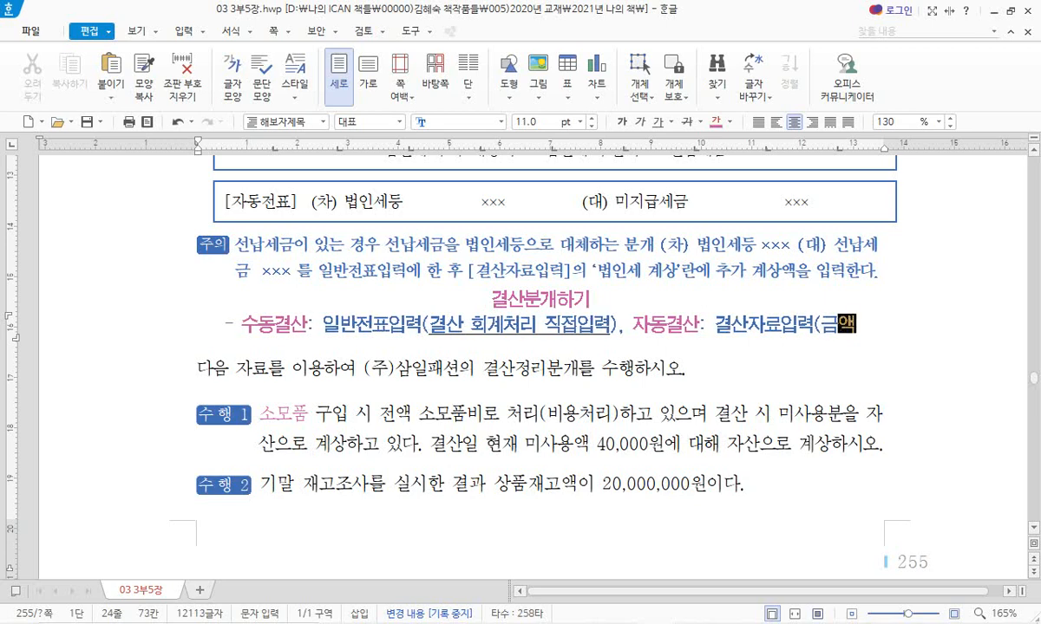
type("입력후 상단")
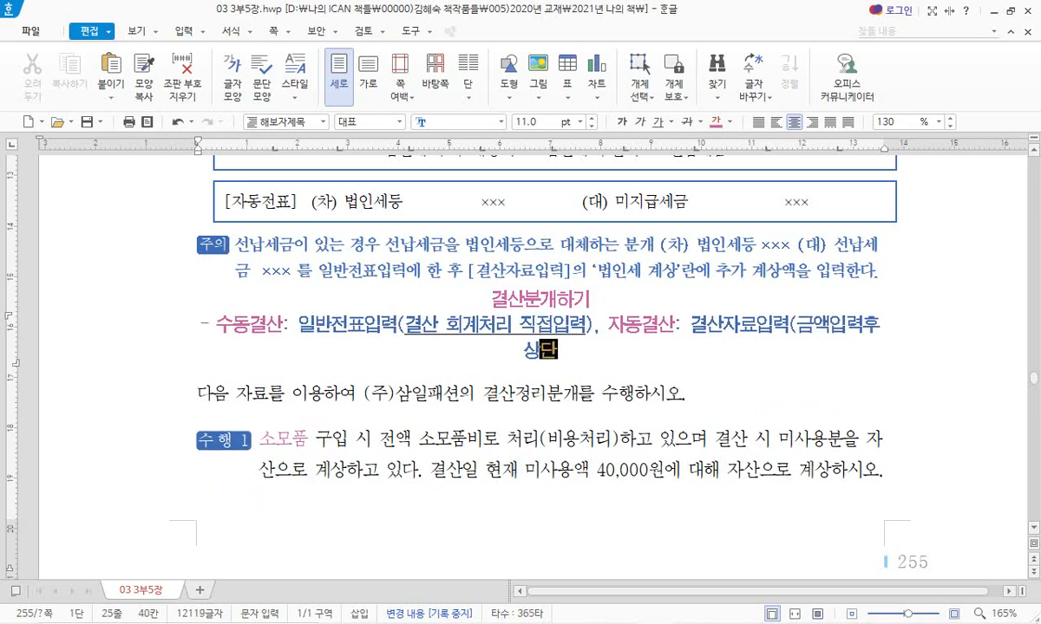
- Reduce the font size of the whole 수동결산/자동결산 note line to 9 pt
triple_click(836, 326)
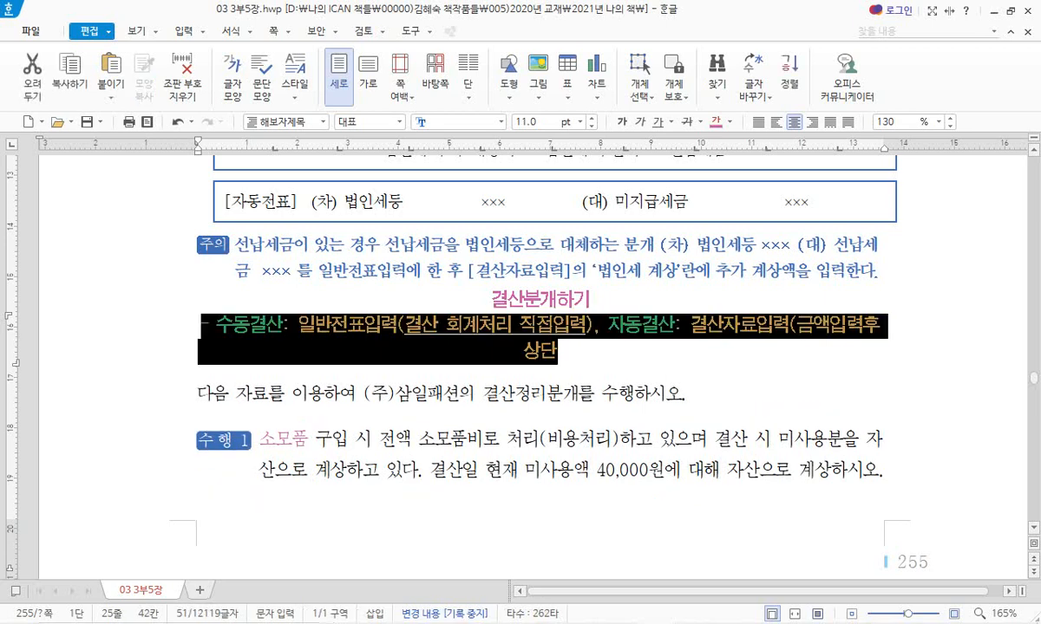
left_click(591, 127)
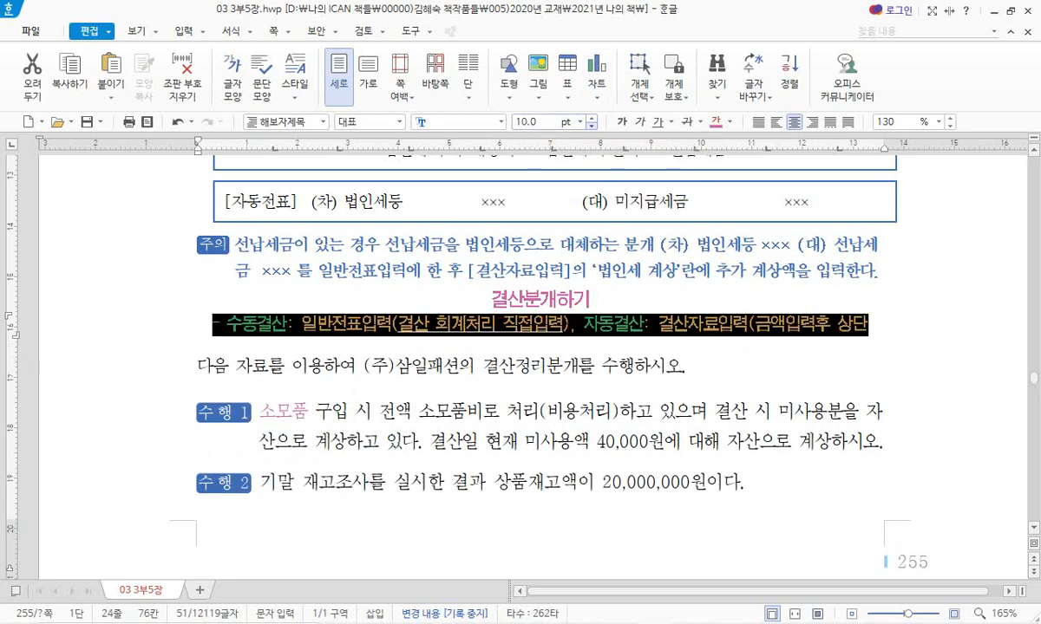
left_click(591, 127)
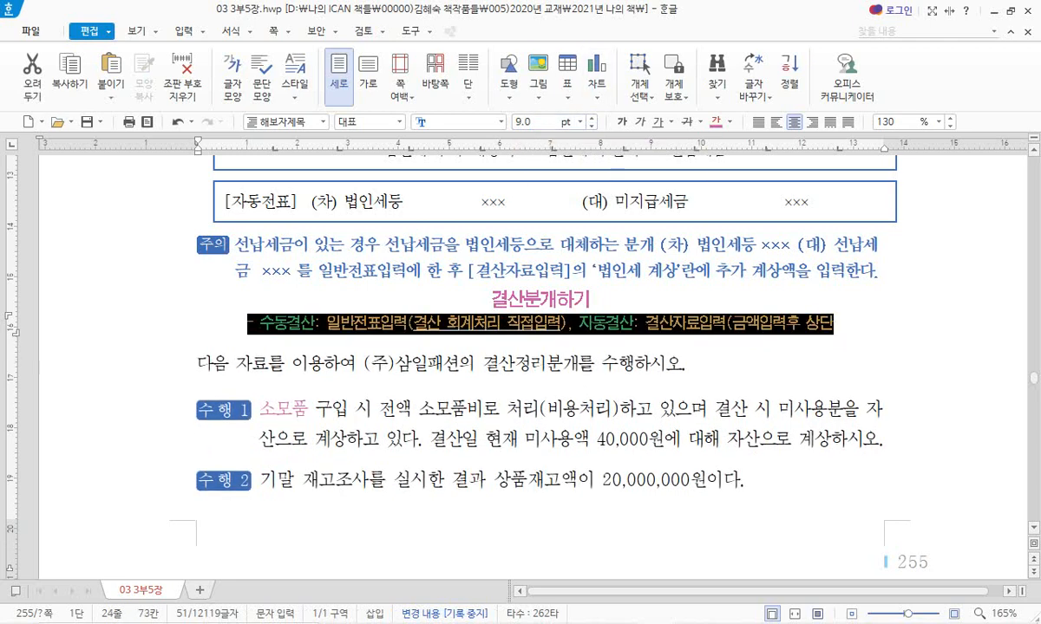
- Complete the parenthetical note after 상단 with " 부 '전표추가')"
left_click(688, 364)
left_click(834, 324)
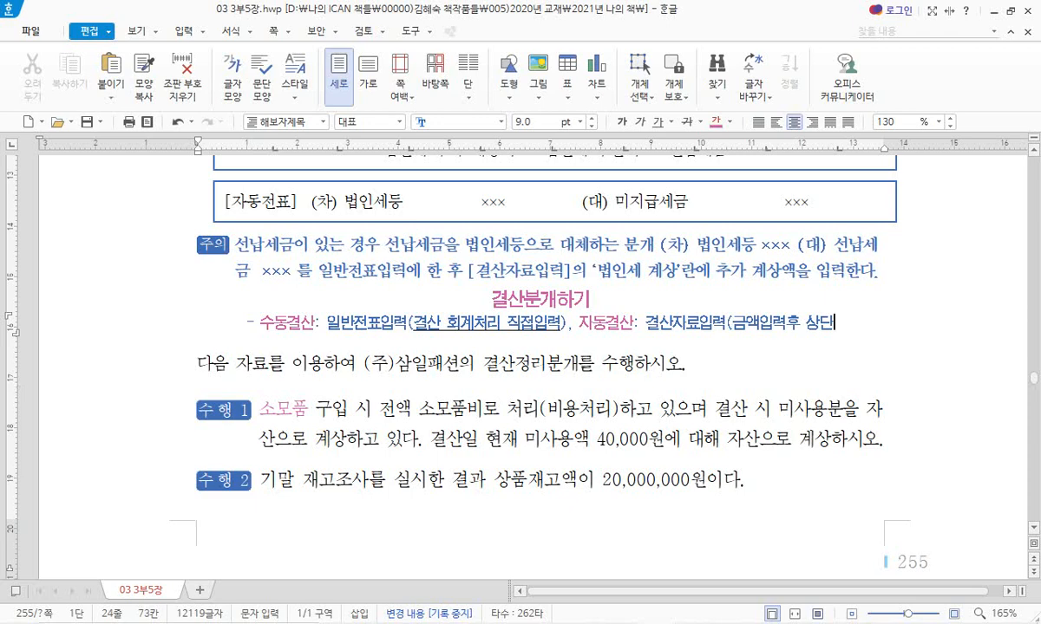
type("부")
type(" '전표")
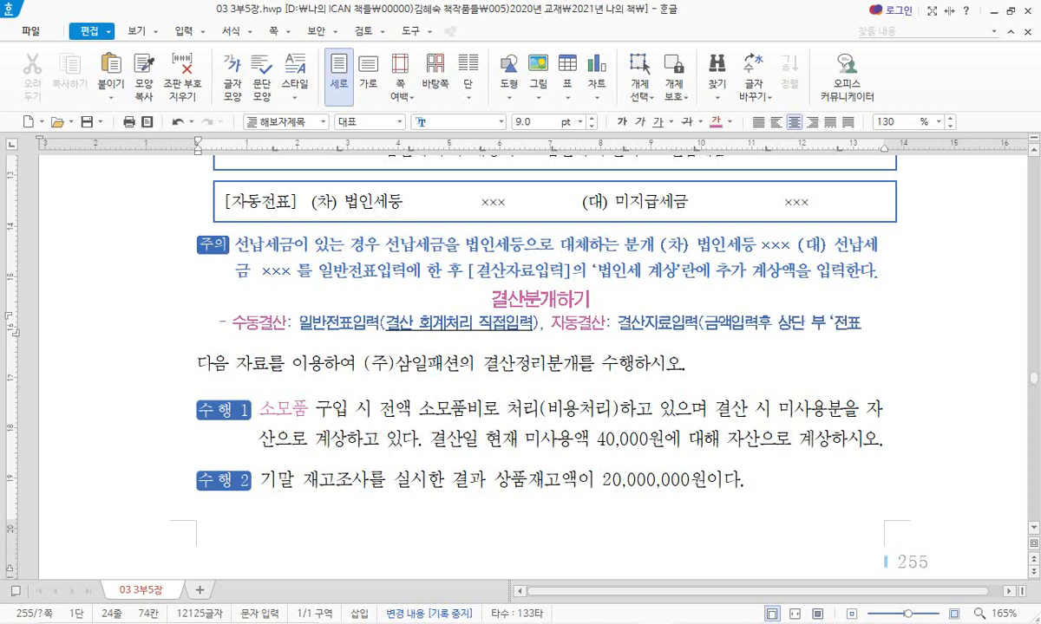
type("추가")
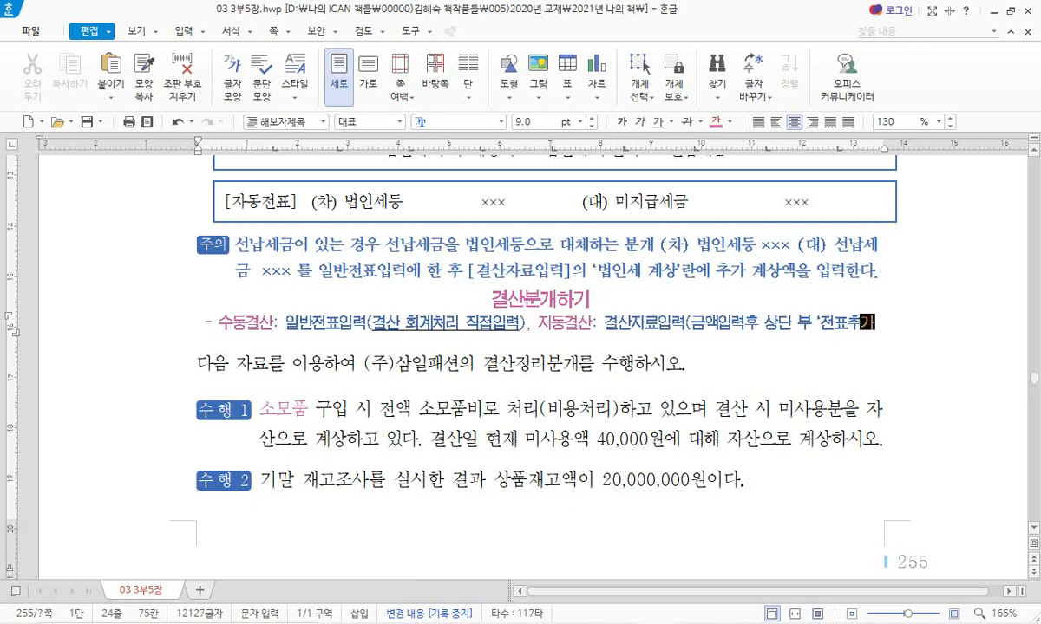
type("')")
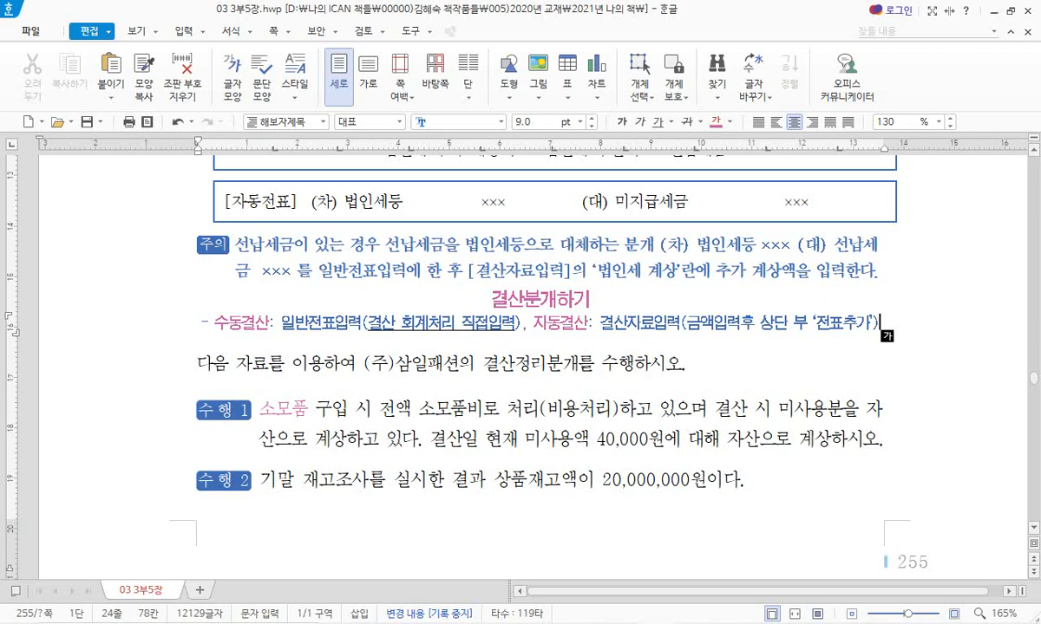
- Colour the term 상품재고액 in 수행 2 pink
left_click(260, 410)
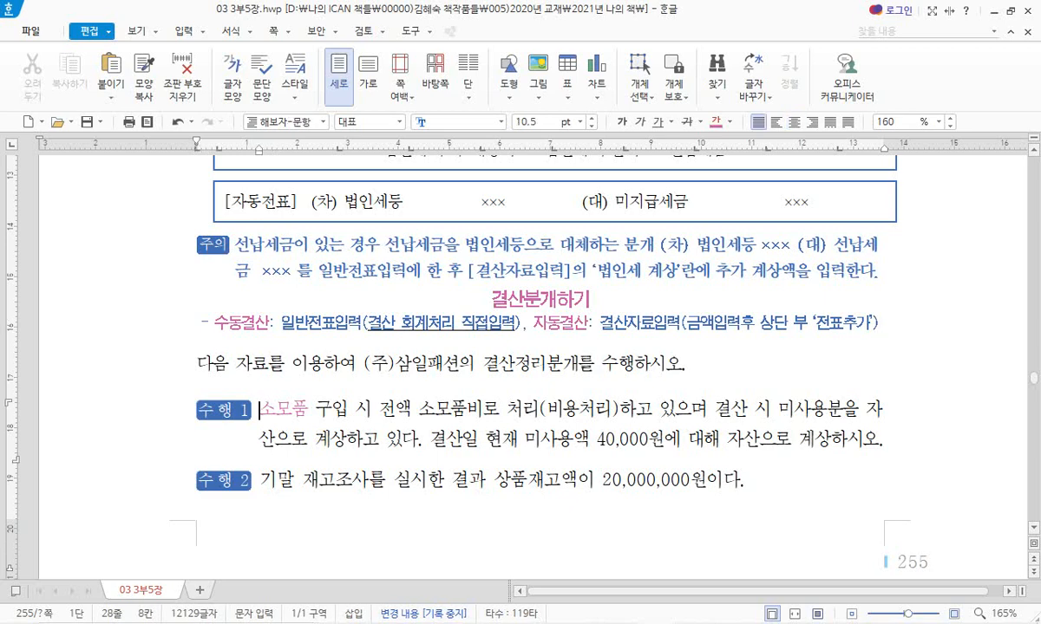
left_click_drag(487, 480, 577, 479)
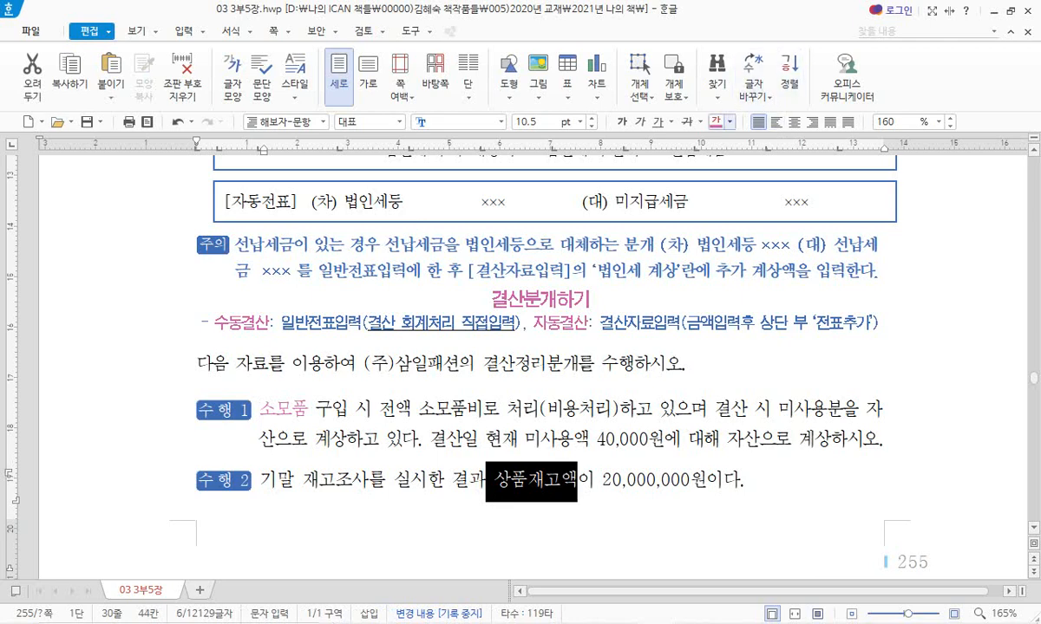
left_click(716, 122)
left_click(665, 440)
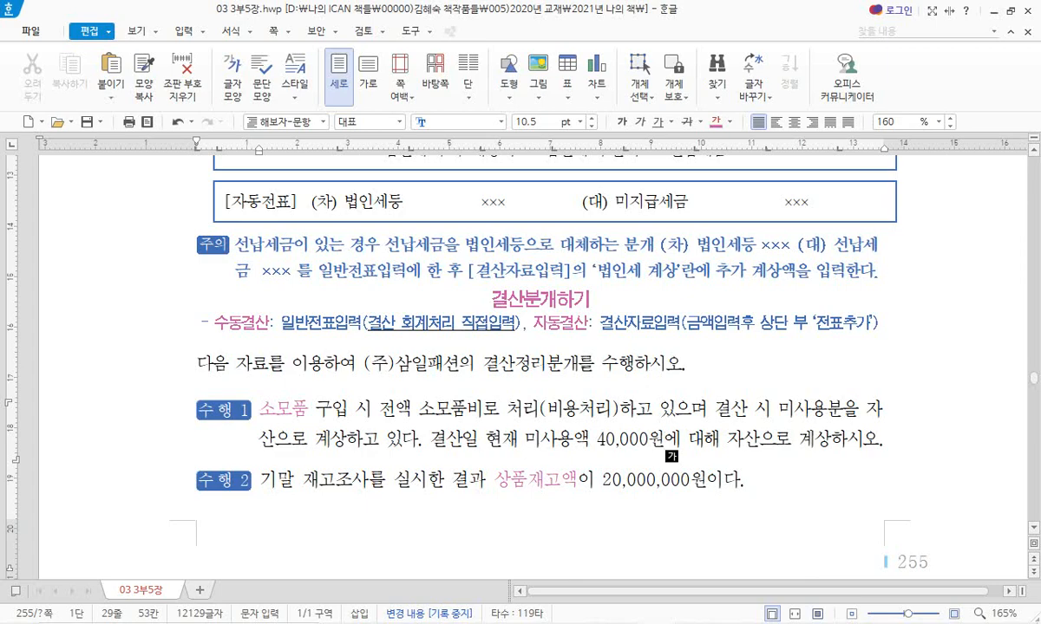
- Review exercises 수행 3 to 수행 5 on the following page and the 수동결산 note above 수행 1
key("Up")
scroll(520, 347, "down", 10)
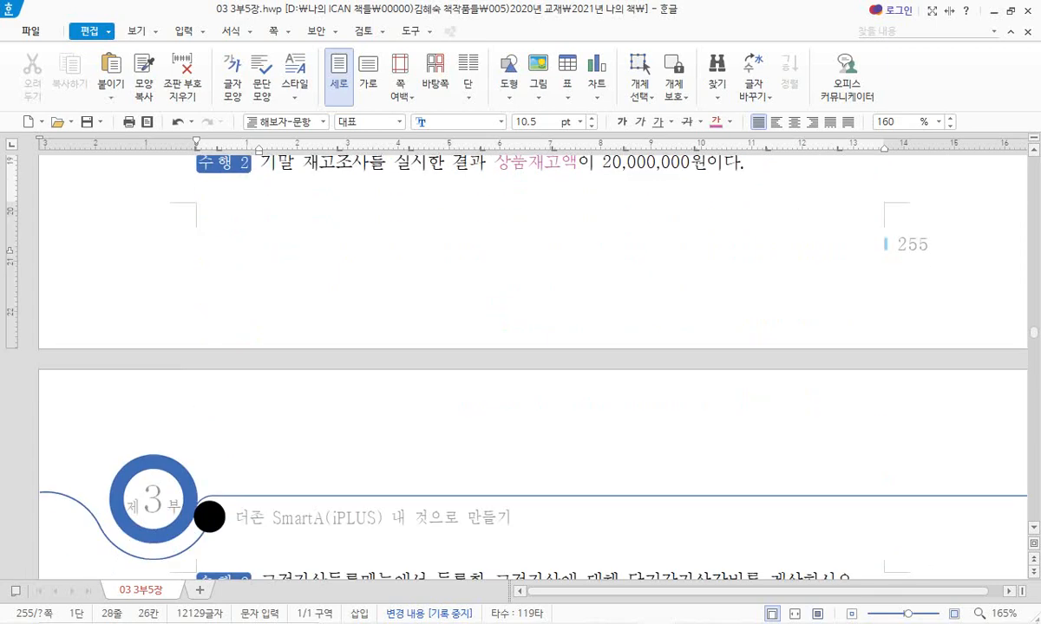
scroll(521, 364, "up", 1)
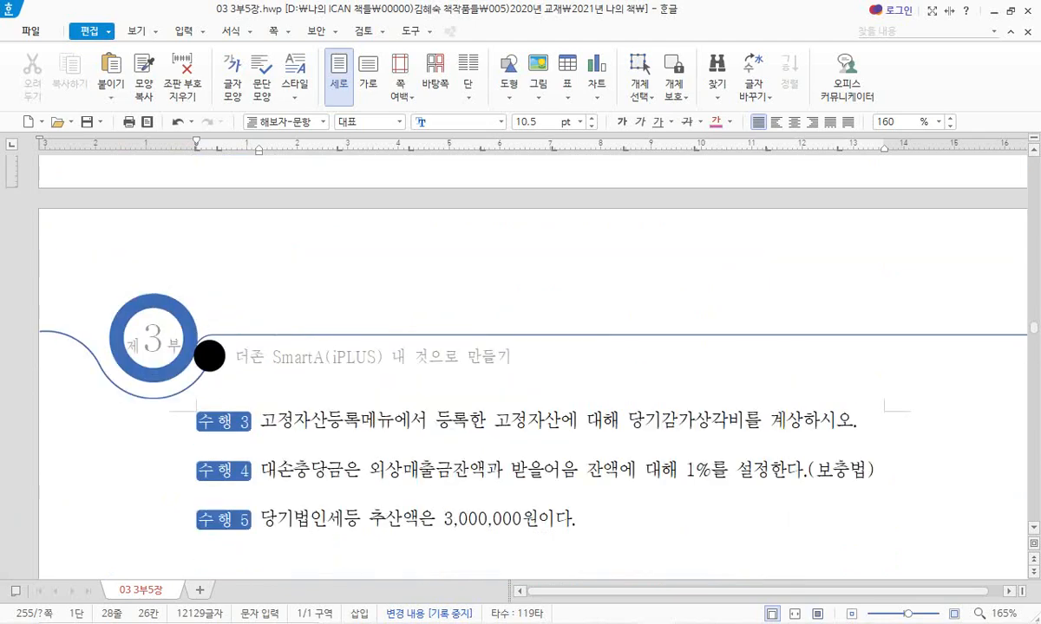
scroll(521, 364, "up", 9)
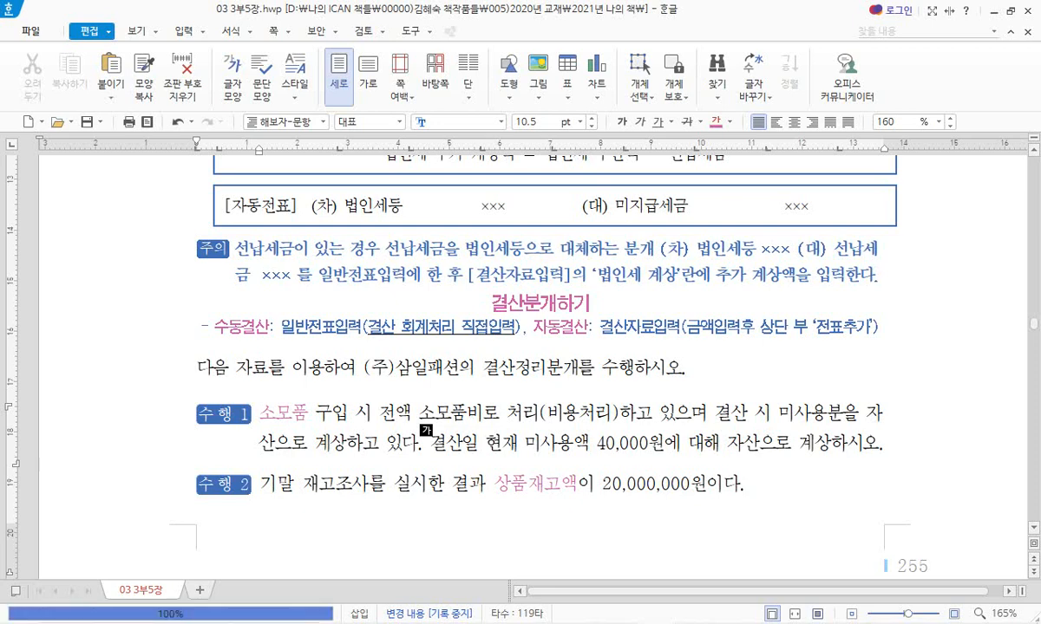
left_click_drag(214, 326, 526, 326)
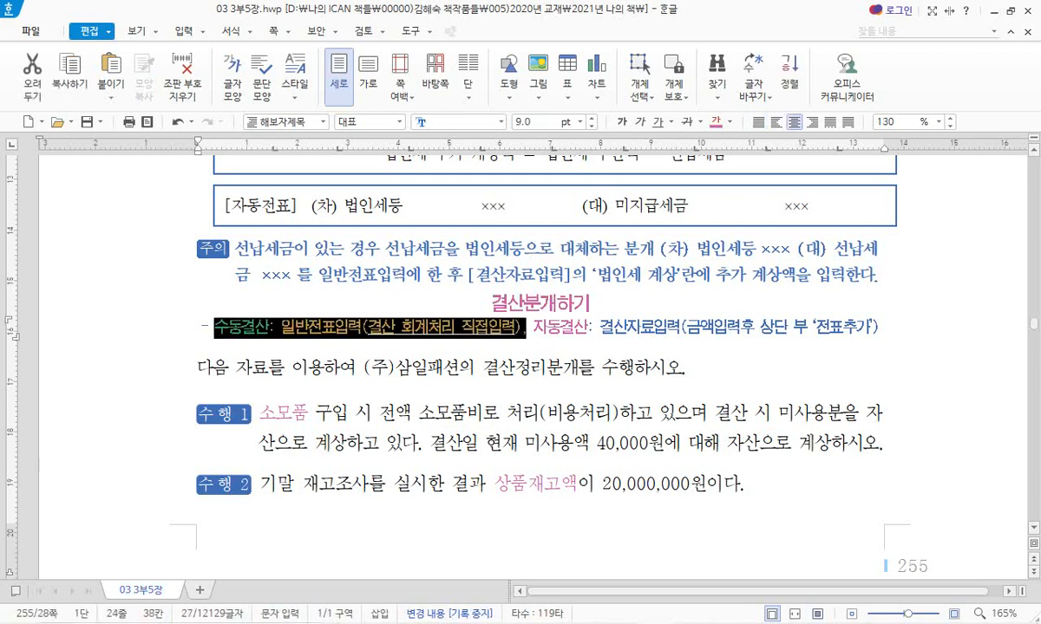
left_click(506, 415)
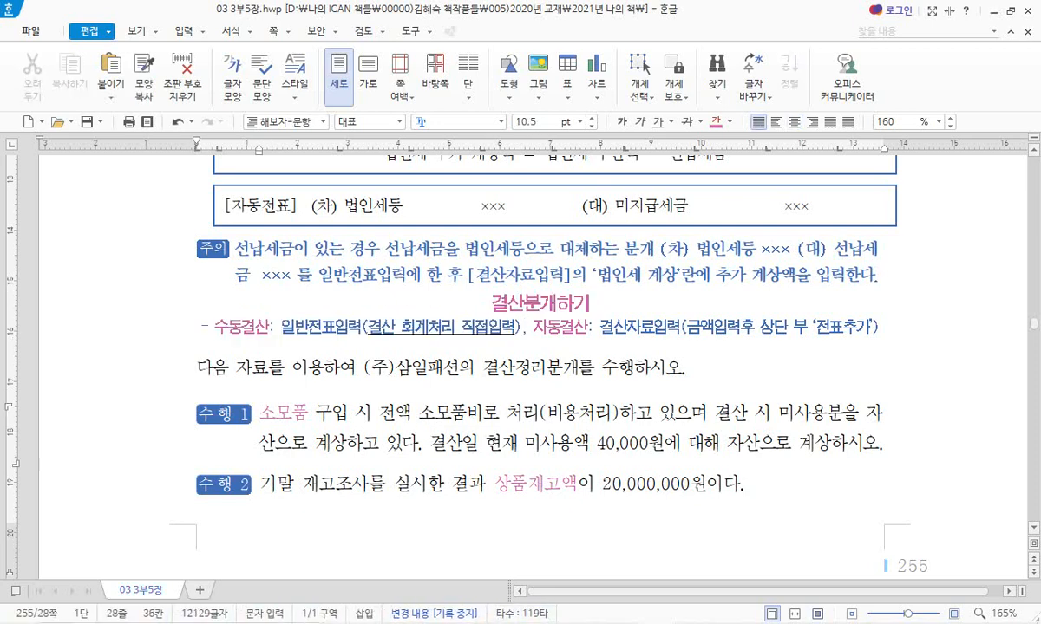
- Leave the textbook for the desktop and launch the 더존 Smart A(iPLUS) training program
left_click(1012, 11)
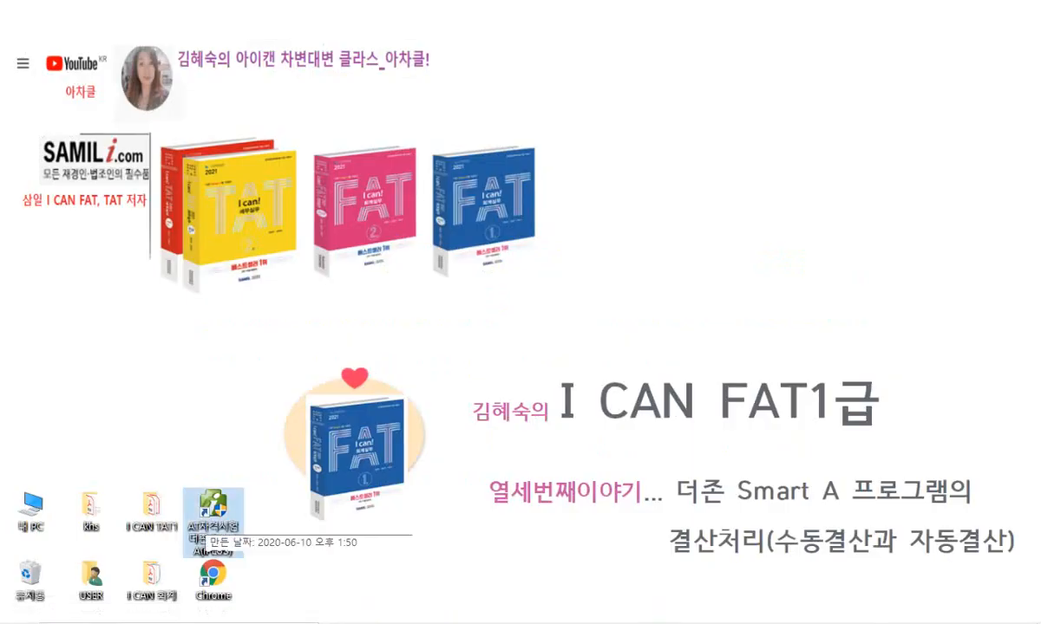
left_click(212, 504)
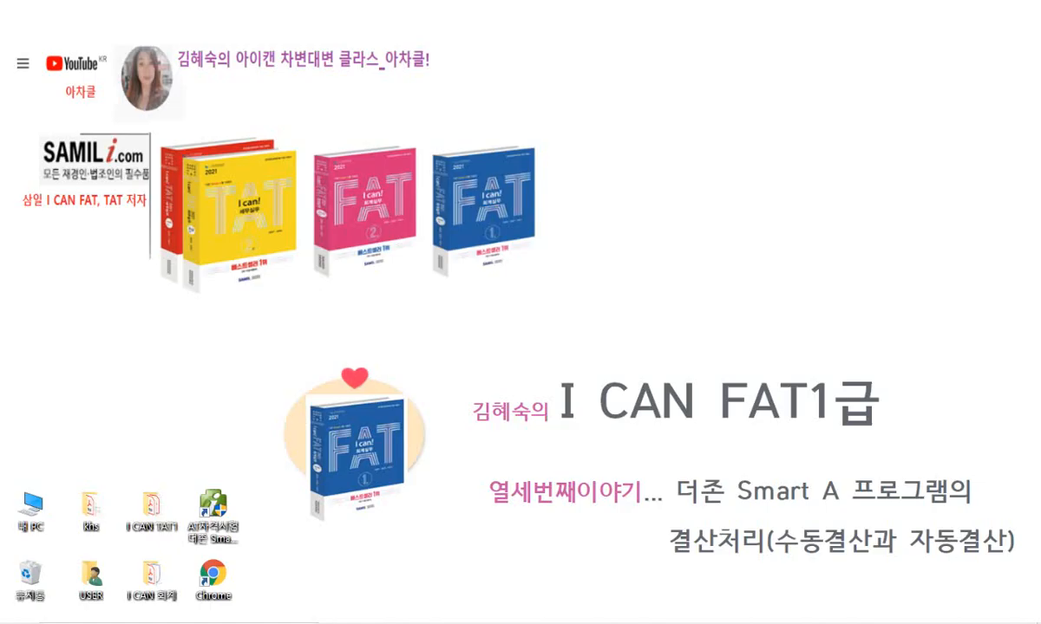
double_click(212, 504)
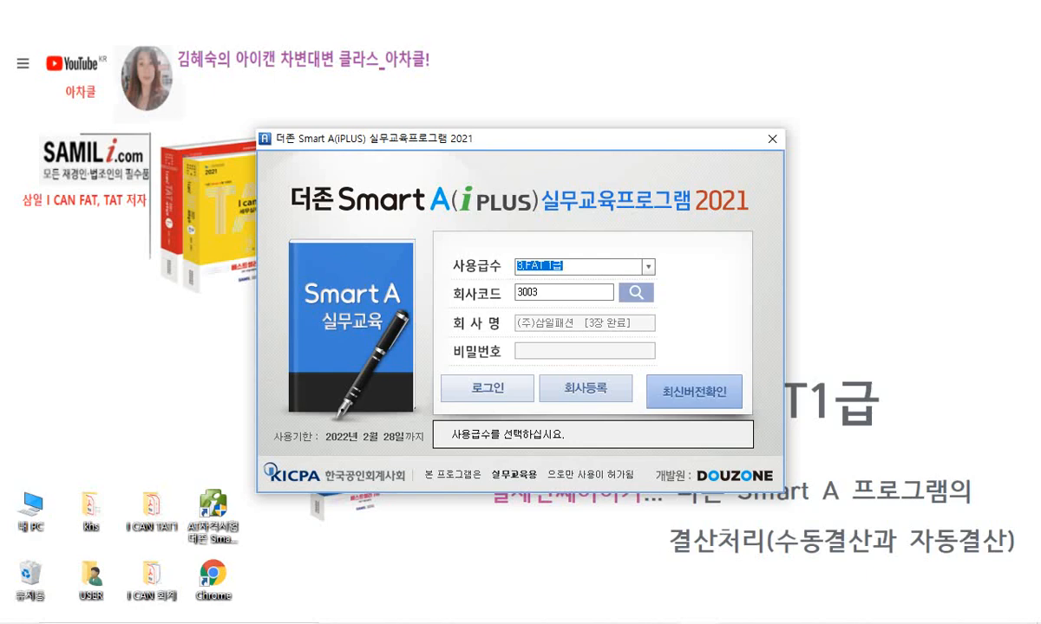
- Choose the company (주)삼일패션 [4장 완료] with code 3004 and log in
left_click(636, 293)
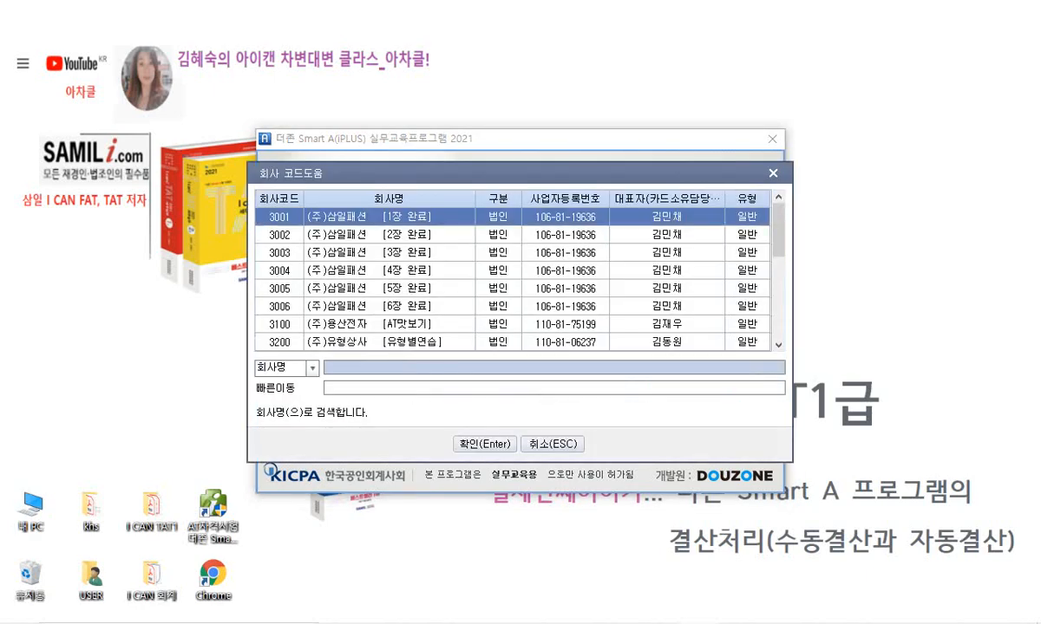
left_click(406, 271)
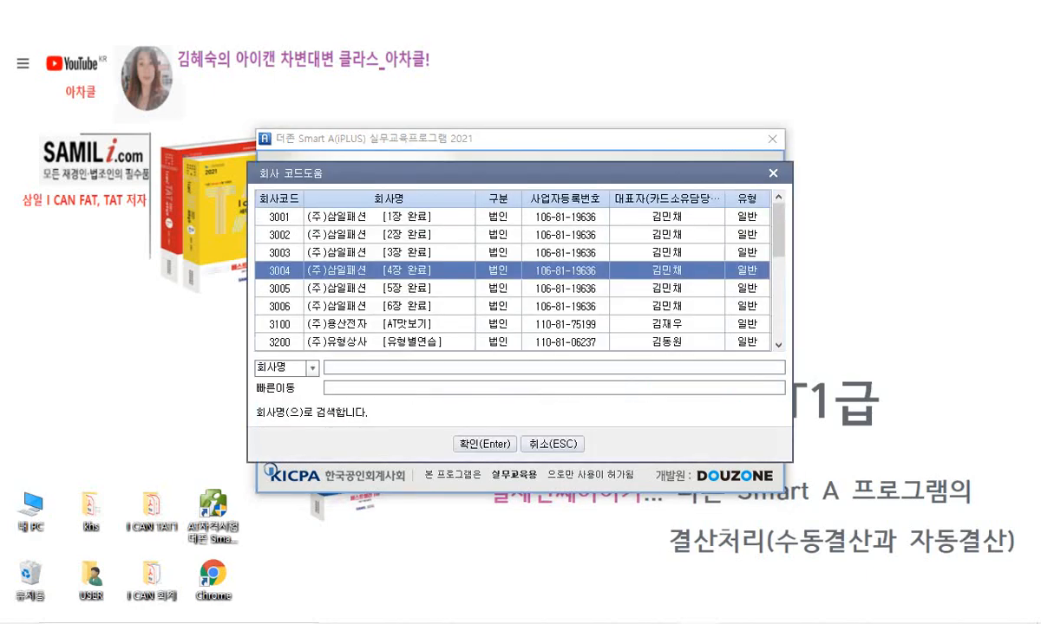
left_click(485, 444)
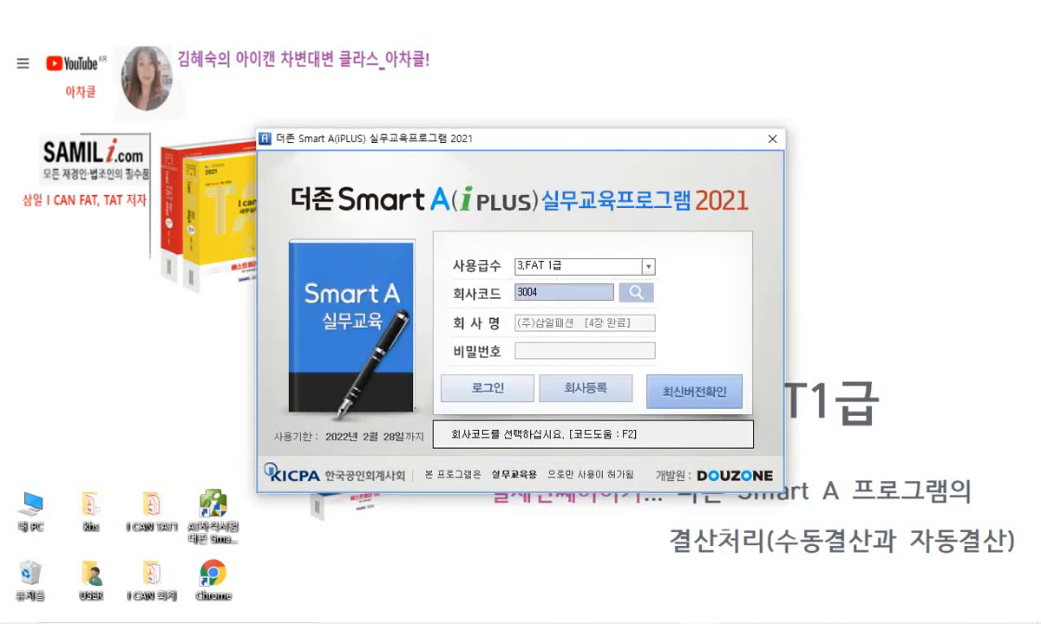
left_click(487, 389)
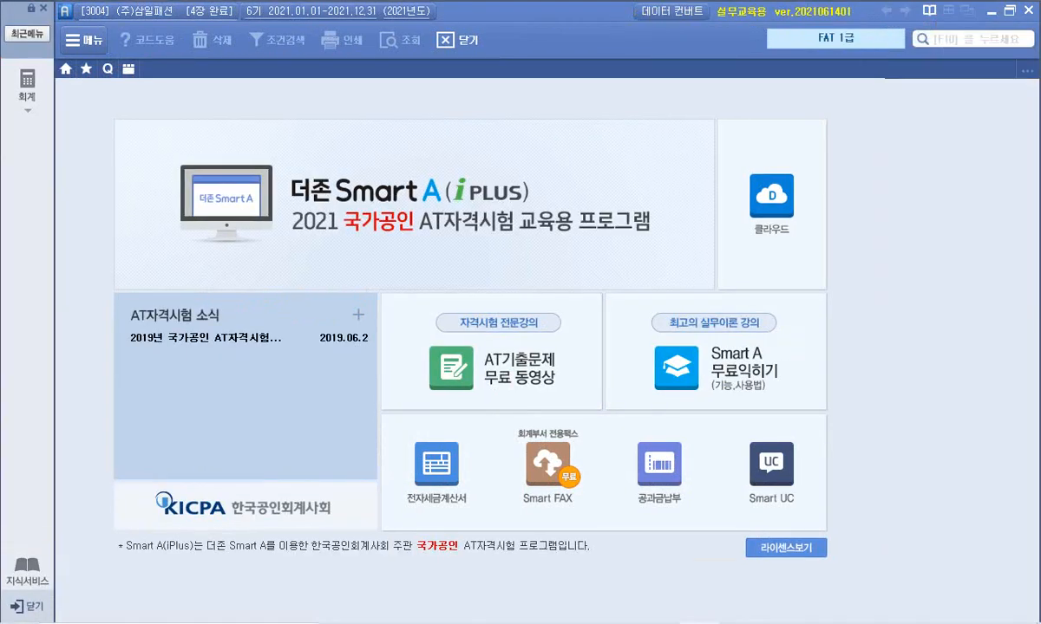
- Open 일반전표입력 in the accounting module and set the voucher date to month 12, day 31
left_click(27, 87)
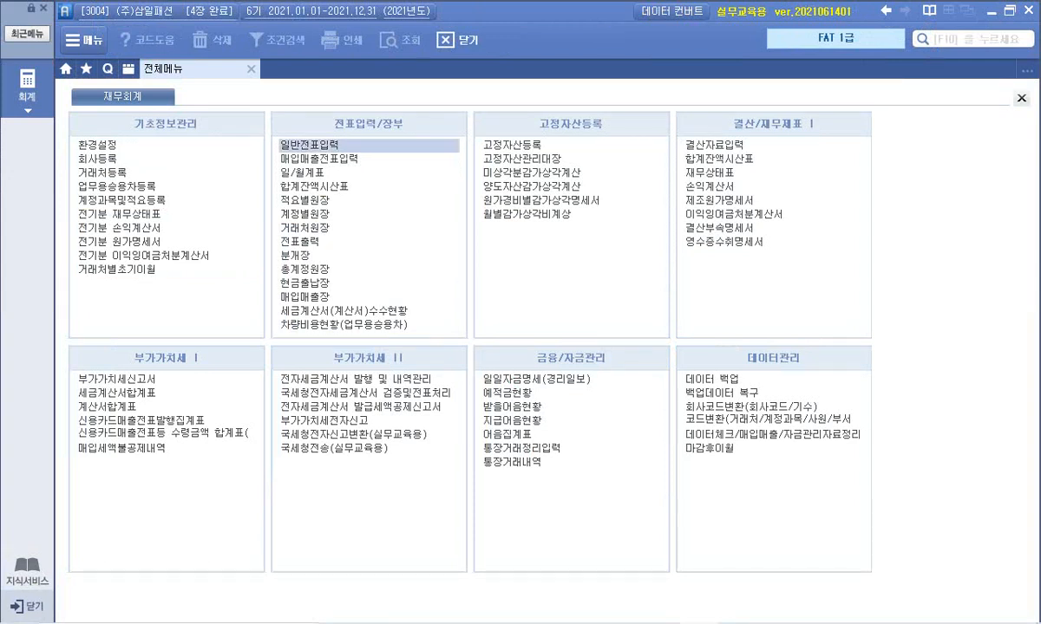
left_click(308, 145)
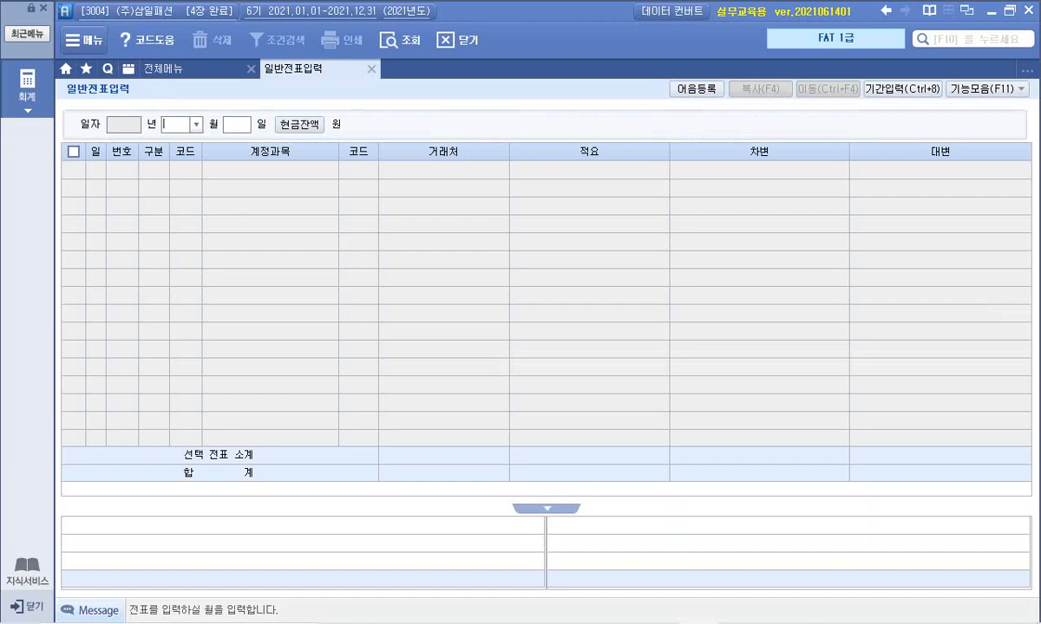
type("12")
key("Return")
type("31")
key("Return")
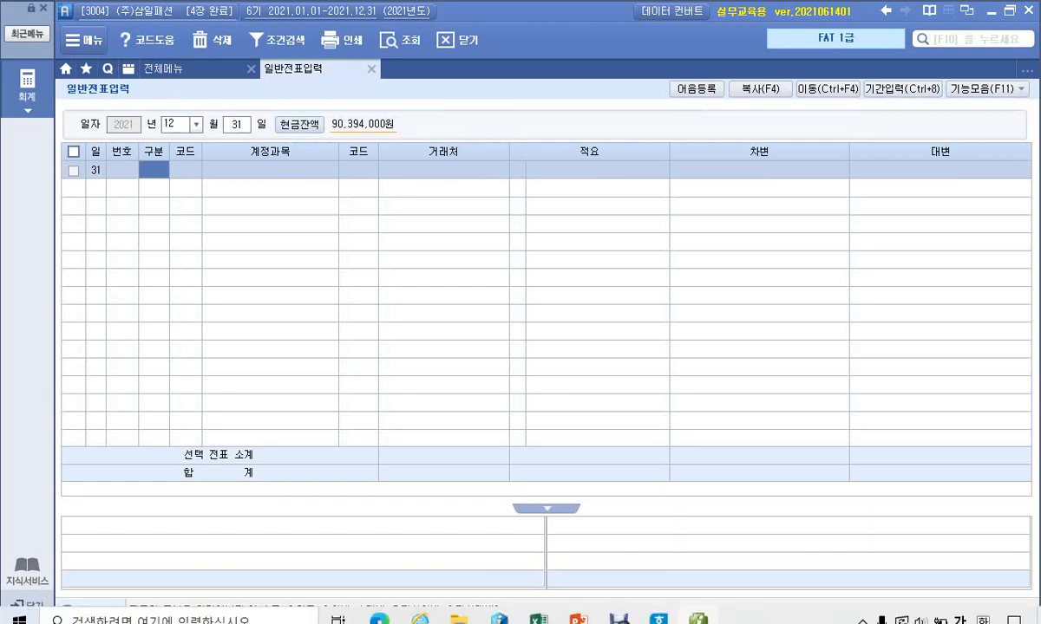
- Switch back to the 한글 textbook and colour 소모품비 and (비용처리) in 수행 1 pink
mouse_move(661, 608)
left_click(746, 531)
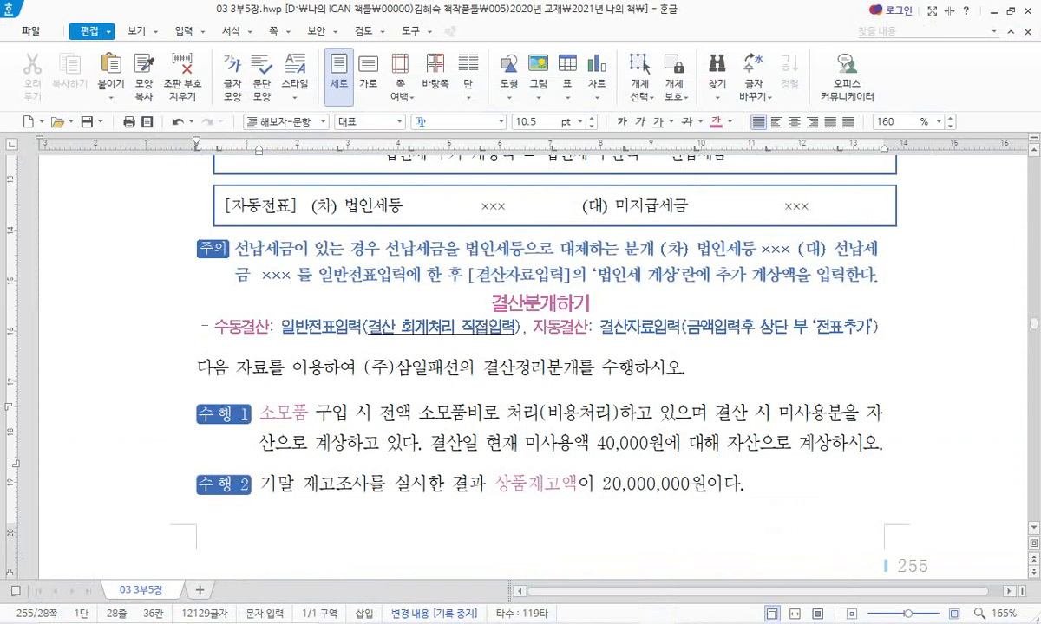
left_click_drag(419, 414, 482, 414)
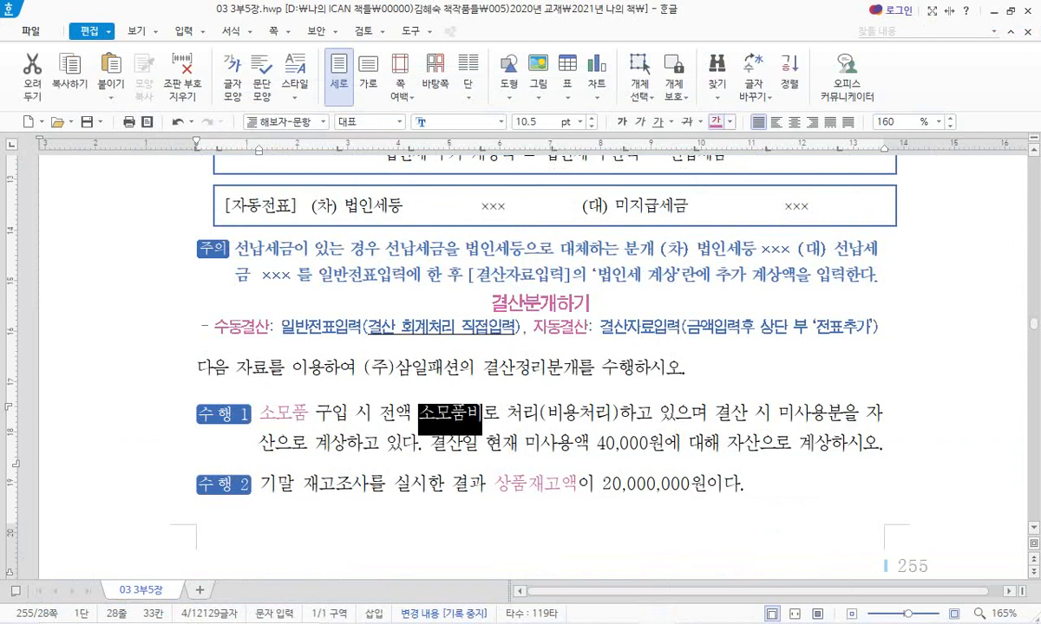
left_click(715, 123)
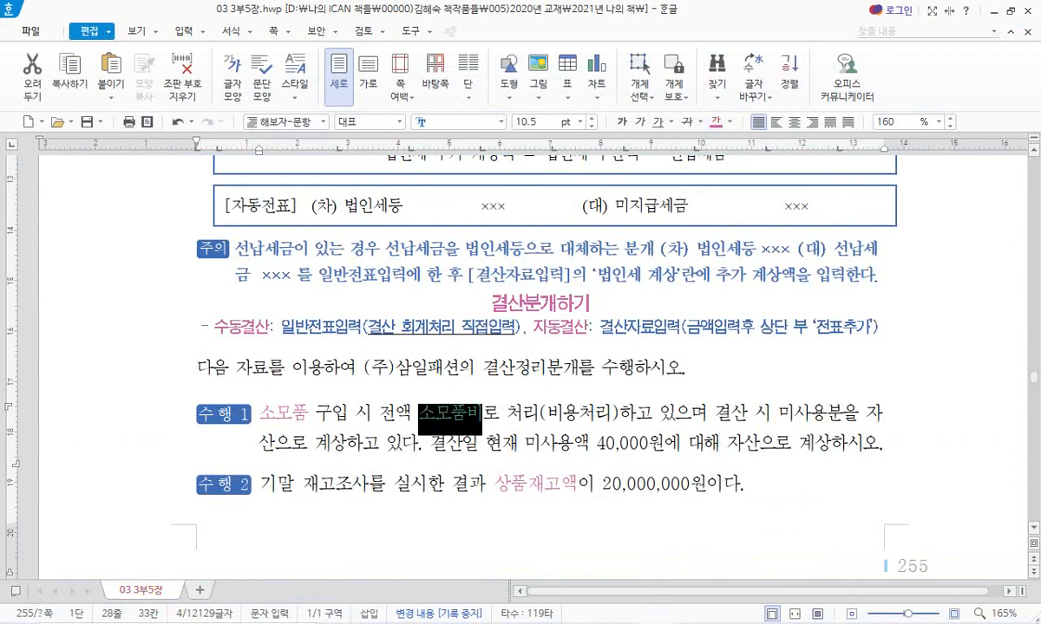
left_click_drag(540, 415, 618, 415)
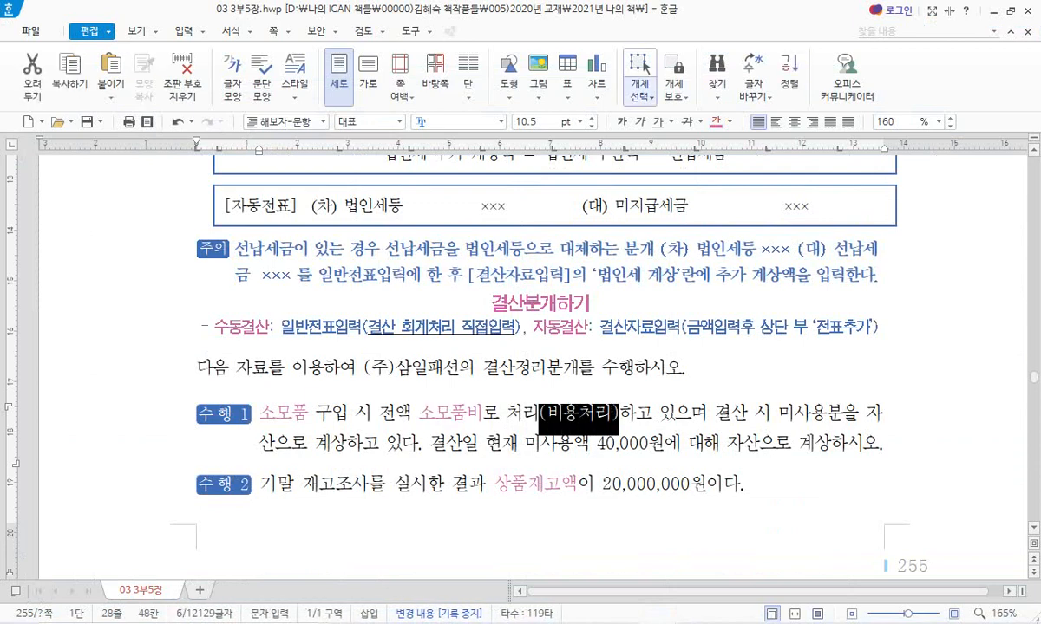
left_click(715, 122)
left_click(685, 369)
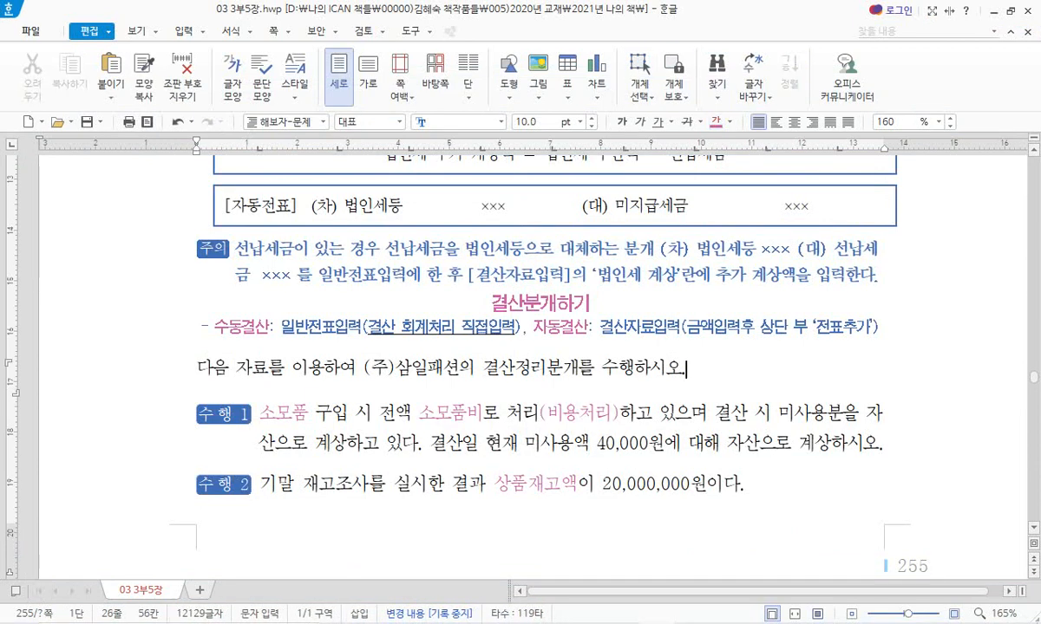
scroll(686, 369, "up", 1)
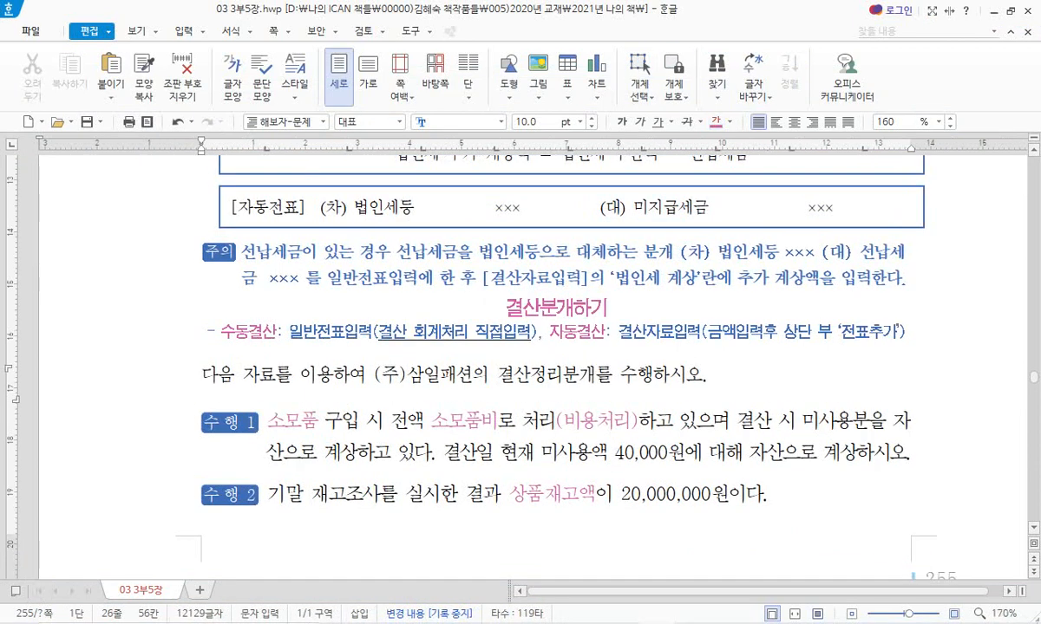
scroll(685, 369, "up", 2)
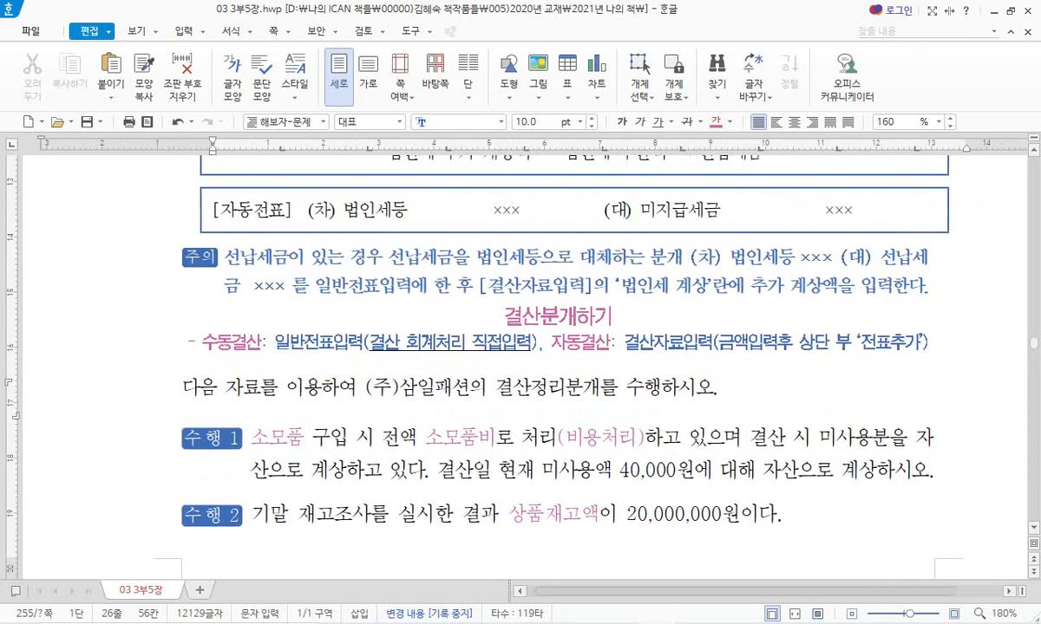
- In 수행 1, colour the 비 of 소모품비 red and insert (소모품) after 자산 in the final sentence
left_click_drag(746, 591, 772, 591)
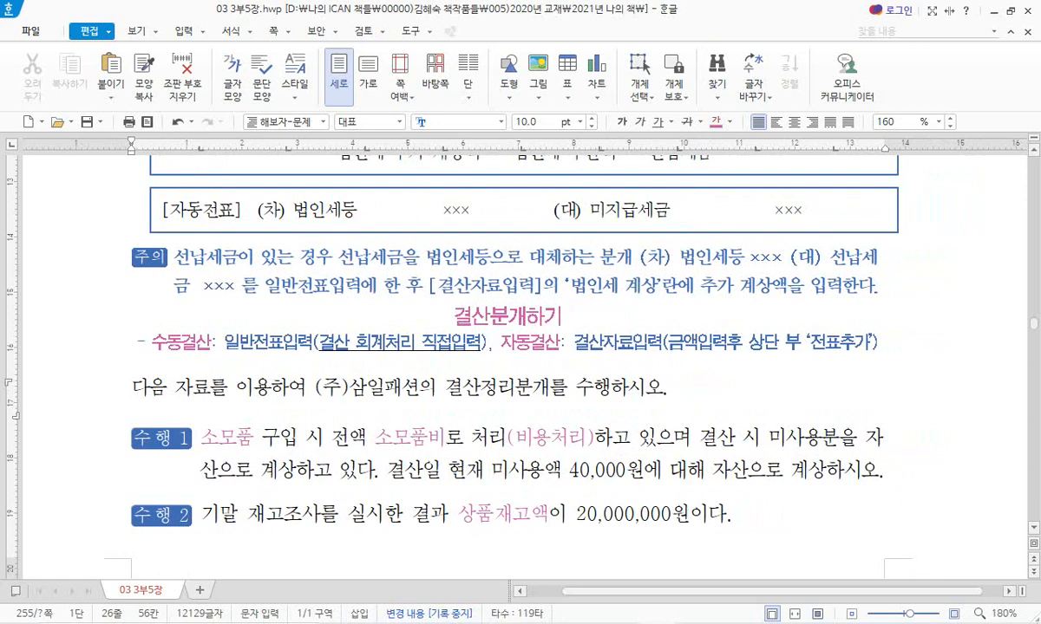
left_click_drag(429, 440, 444, 440)
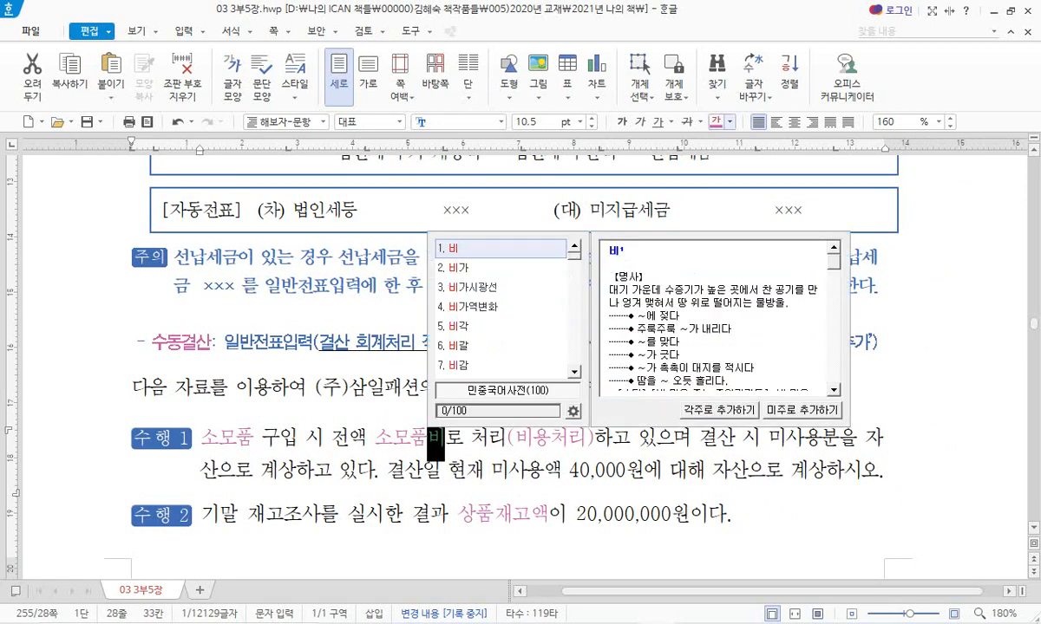
left_click(730, 122)
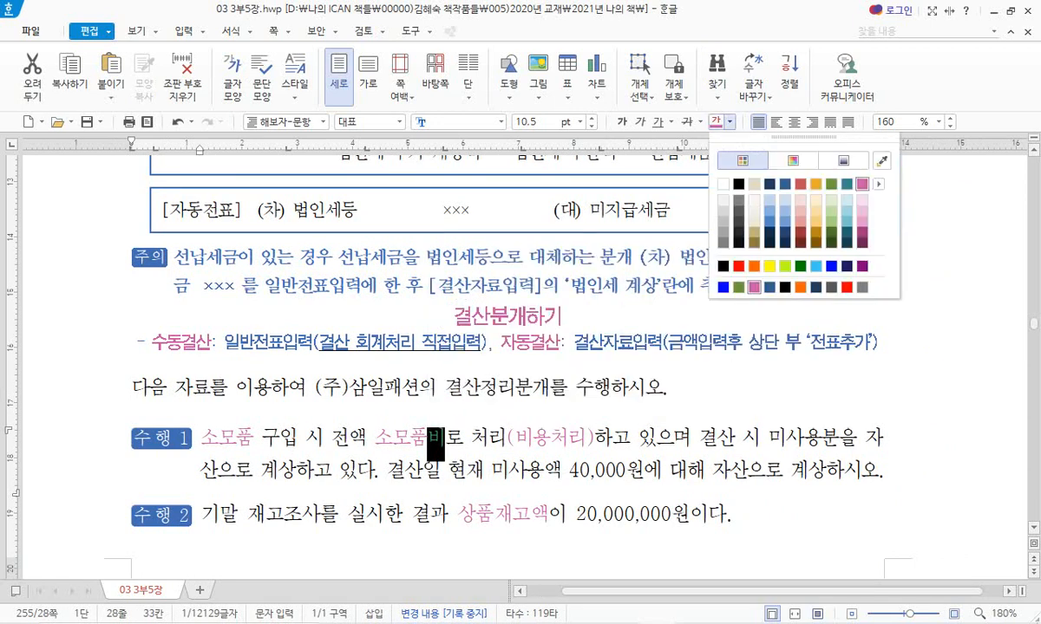
left_click(739, 267)
left_click(646, 388)
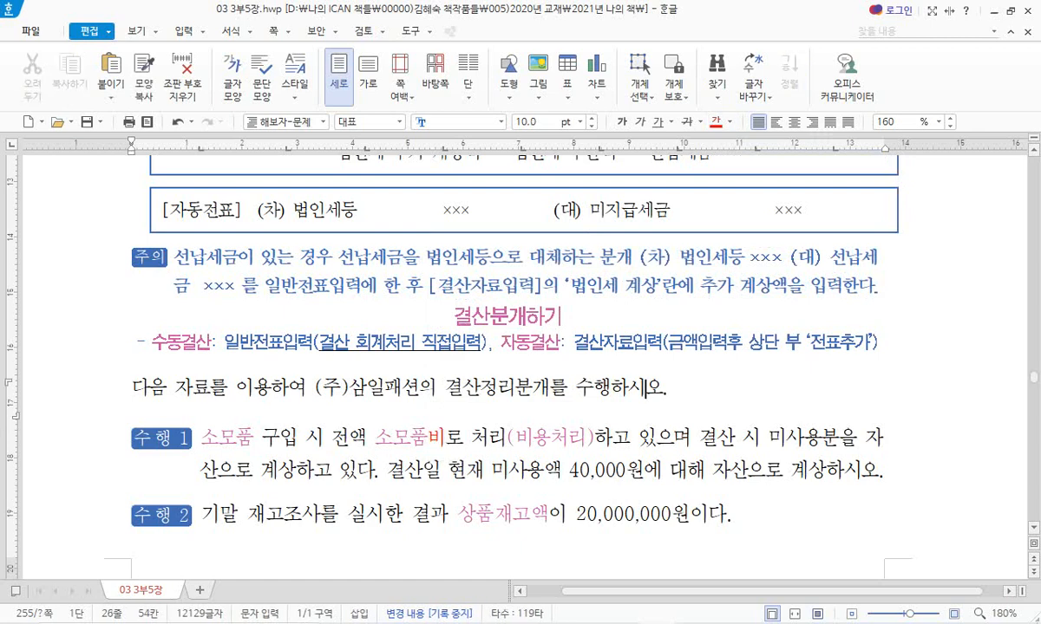
left_click(700, 443)
type("(소모품)")
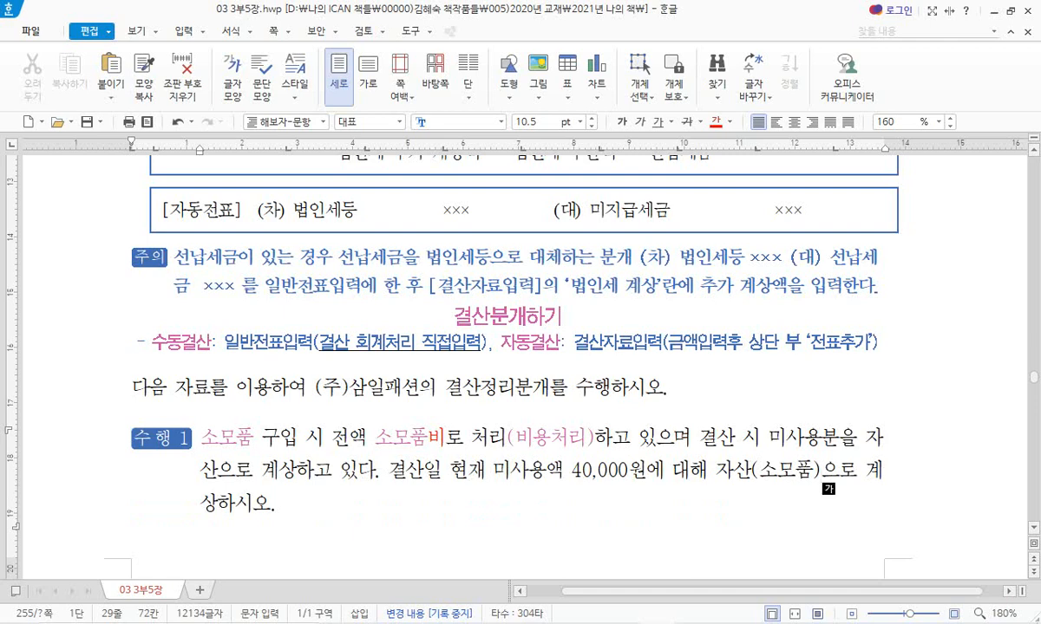
- Underline 소모품비 in 수행 1, and make 결산 시 red and underlined
left_click_drag(375, 443, 444, 443)
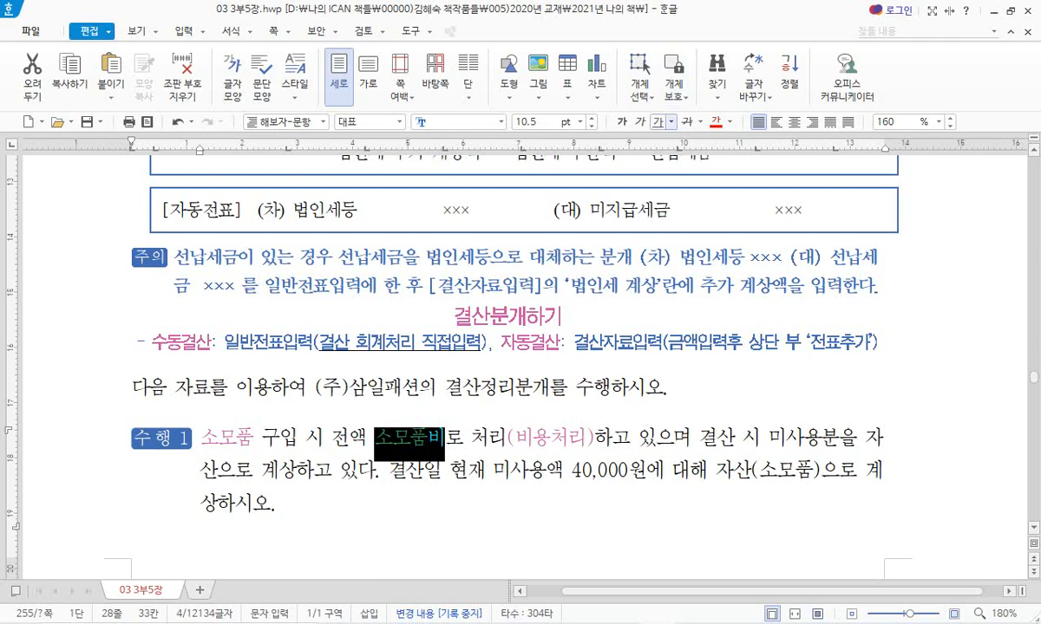
left_click(659, 122)
left_click_drag(699, 437, 759, 436)
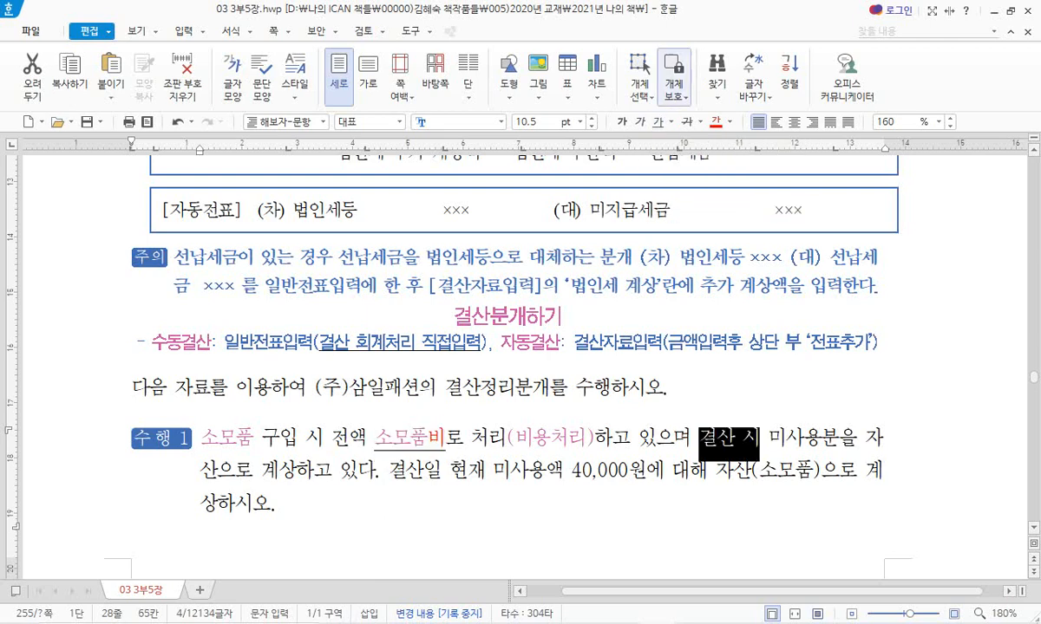
left_click(716, 123)
left_click(658, 122)
left_click(619, 287)
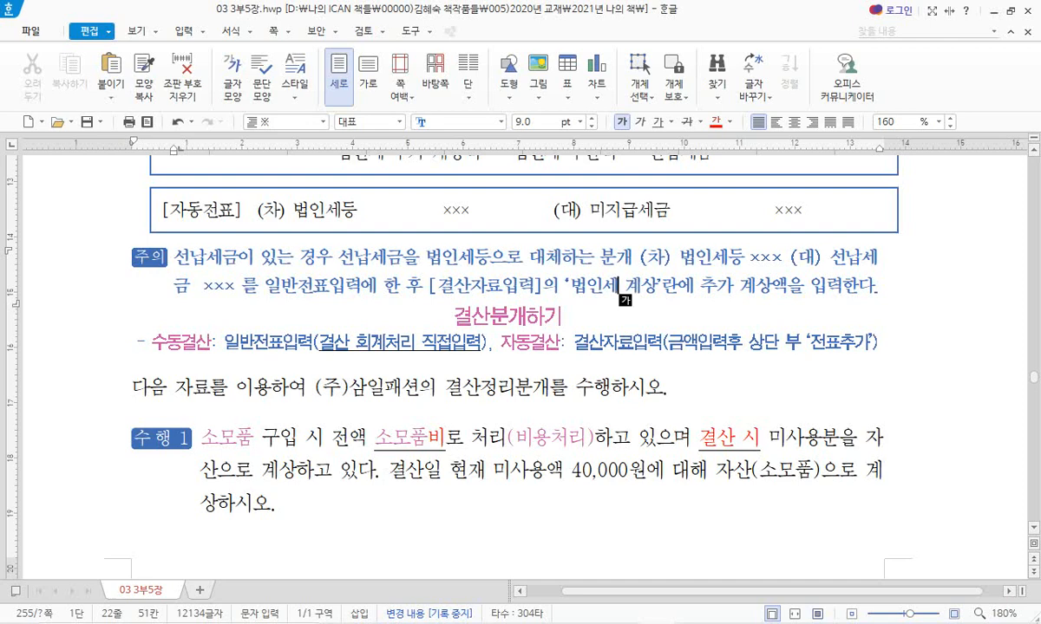
- Colour the phrase 40,000원에 대해 자산(소모품) in 수행 1 red
left_click_drag(571, 471, 821, 471)
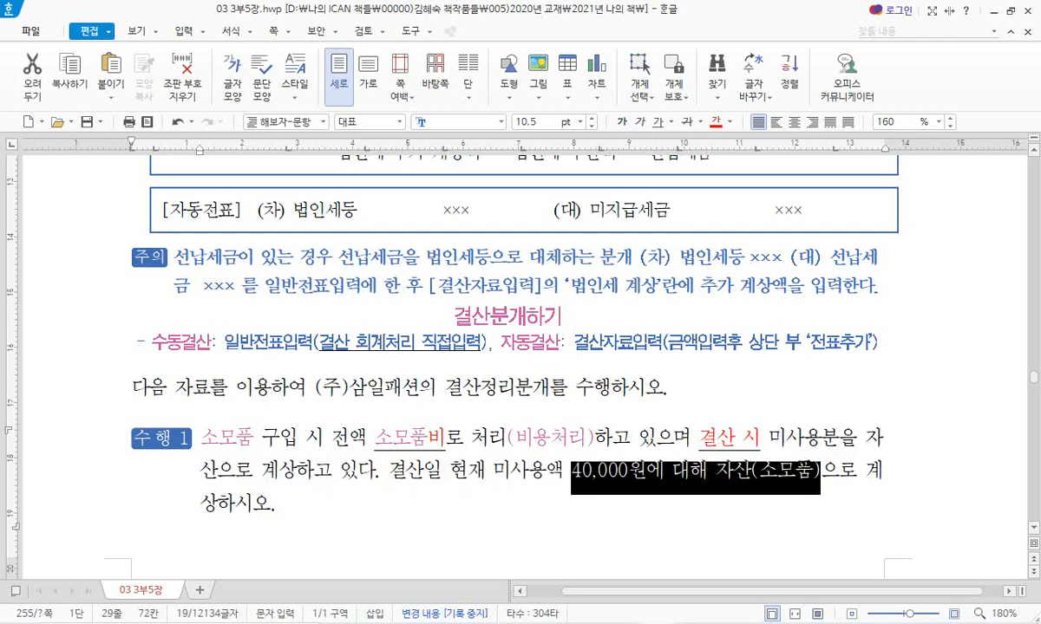
left_click(716, 122)
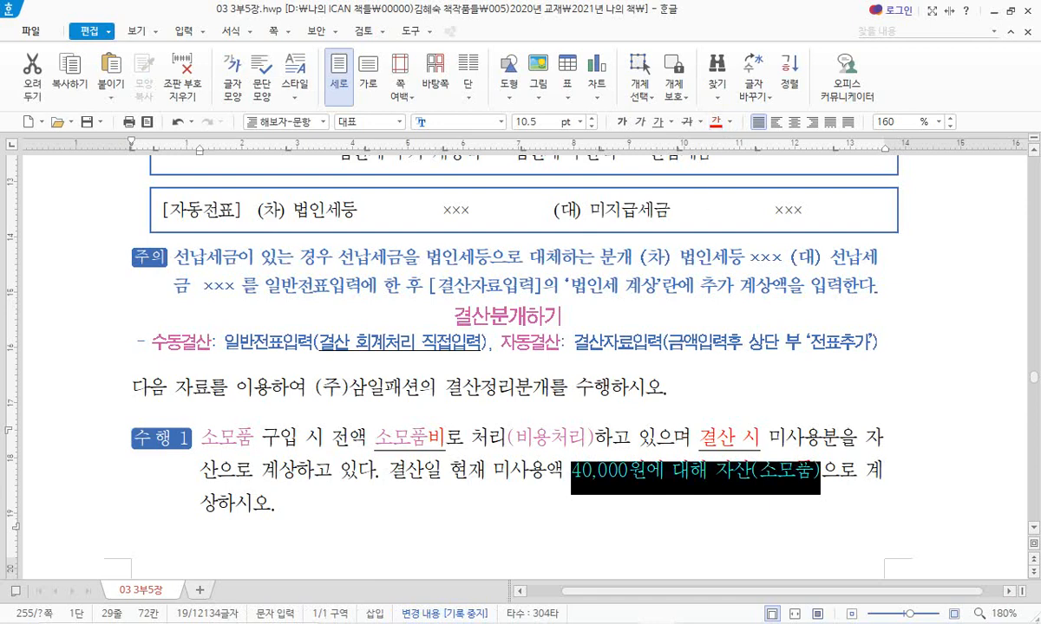
left_click(866, 473)
- Add the note 합계잔액시산표 소모품비 at the end of the 수행 1 text
left_click(286, 505)
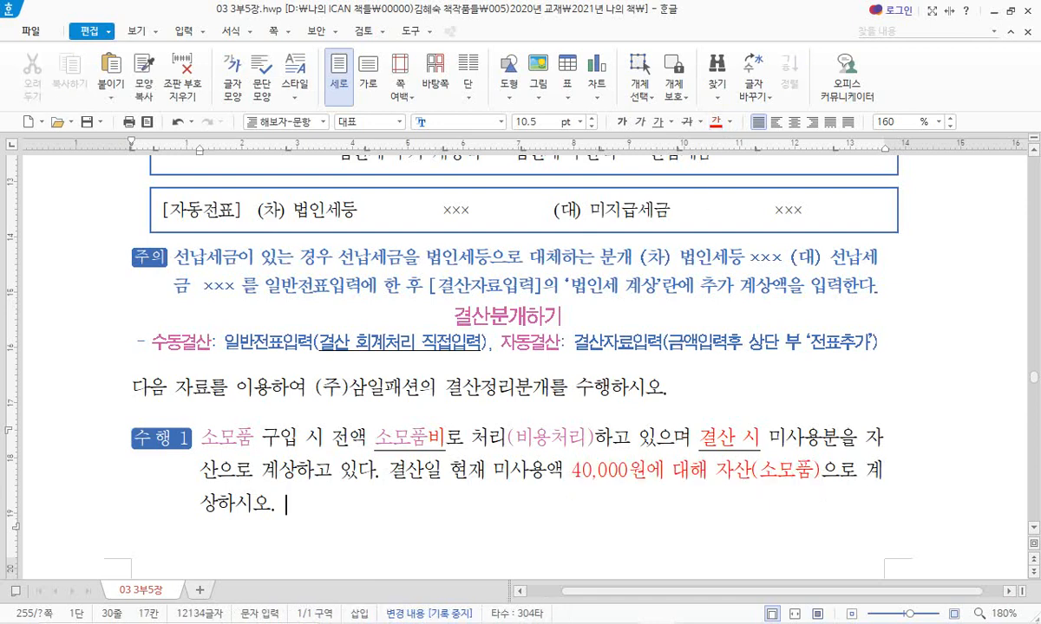
type("합ㄱ")
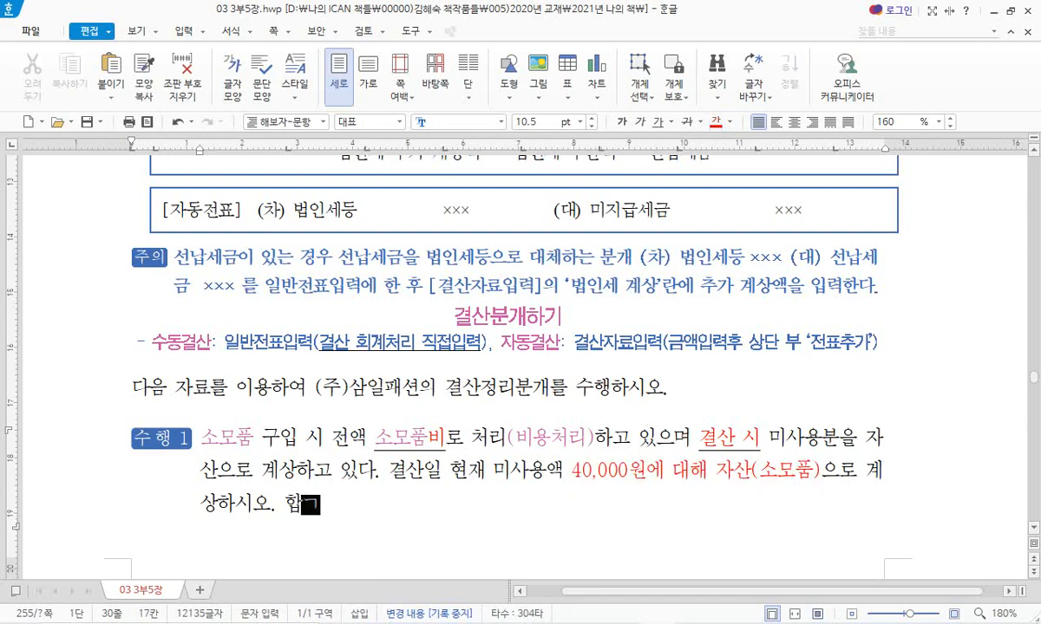
type("계잔")
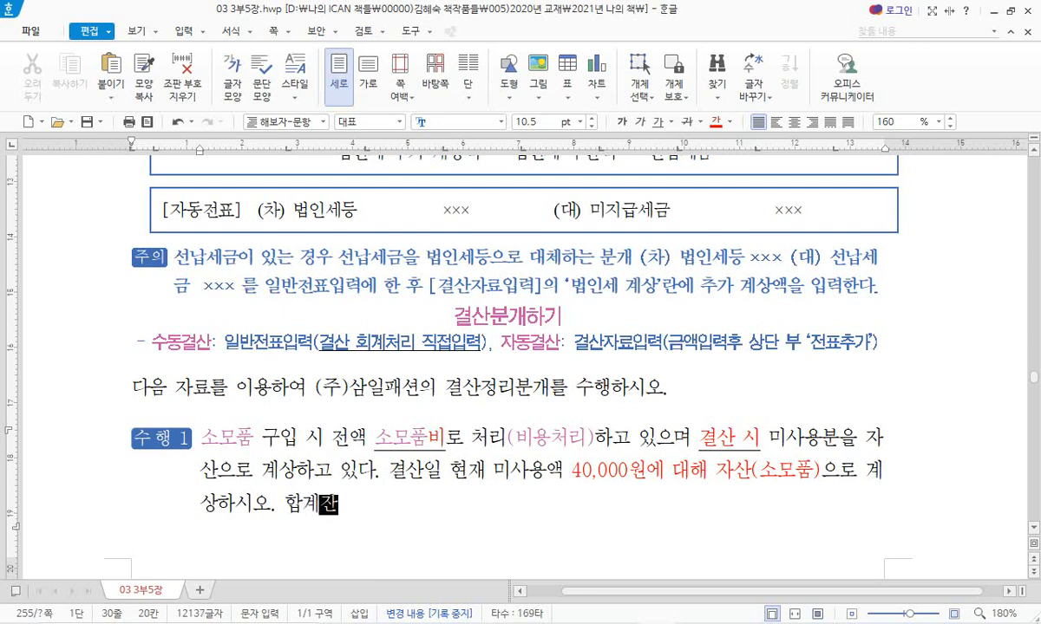
type("액시산표 ")
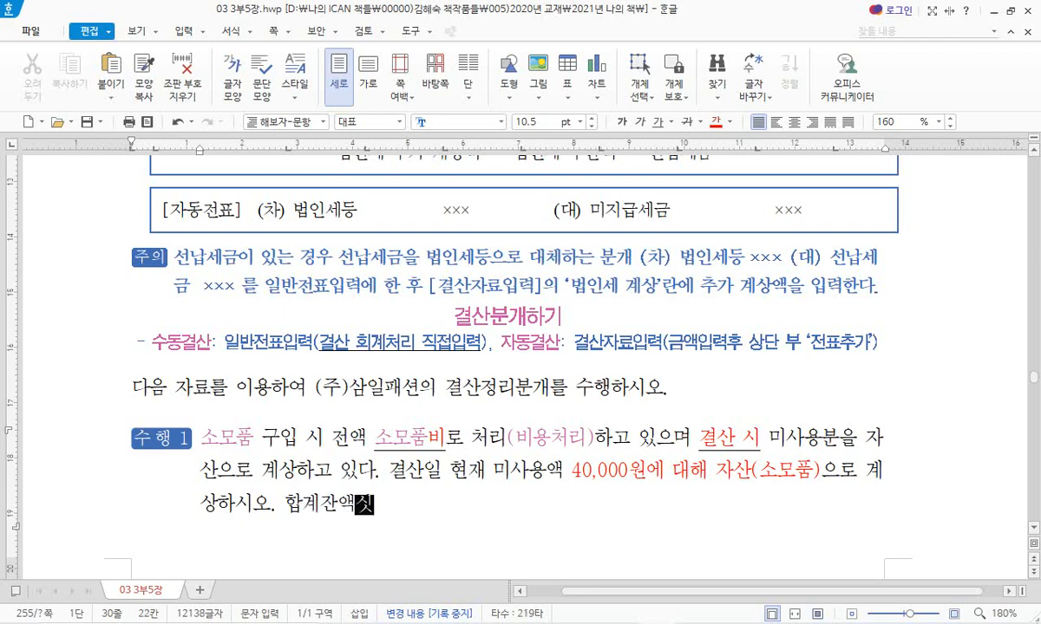
type("소뭎ㅁ")
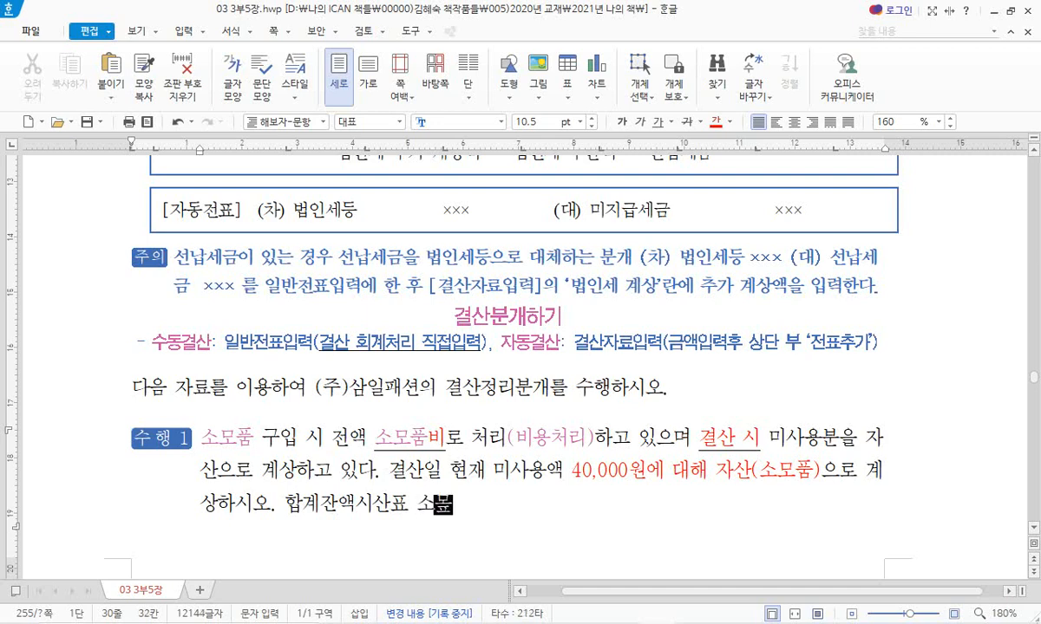
key("BackSpace")
key("BackSpace")
type("모품비")
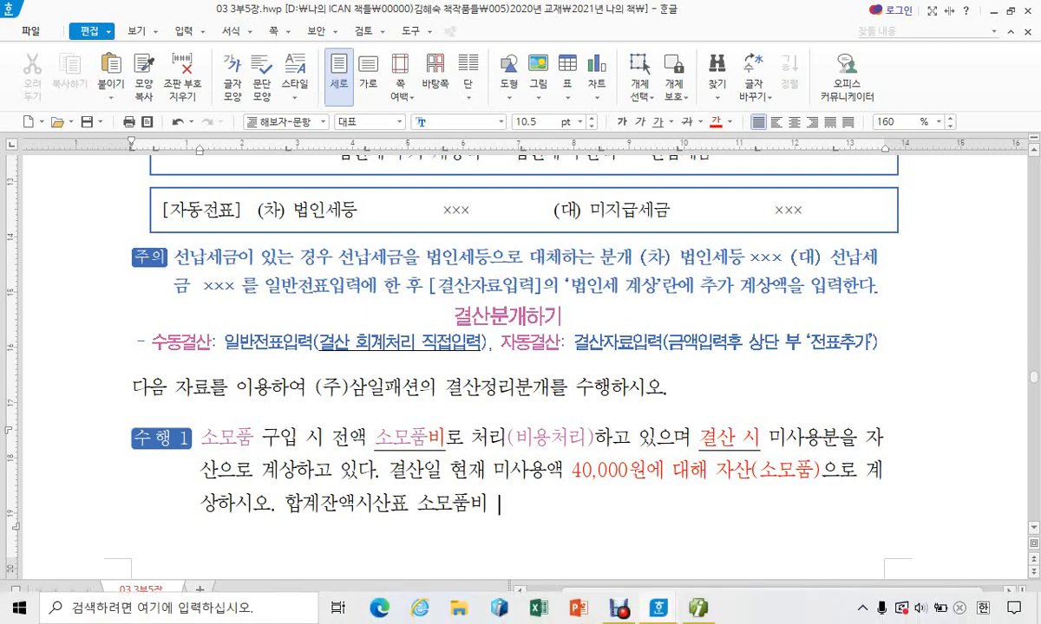
- Switch to 더존 Smart A, open 합계잔액시산표 for month 12, day 31, and check the debit balance of 소모품비
left_click(698, 608)
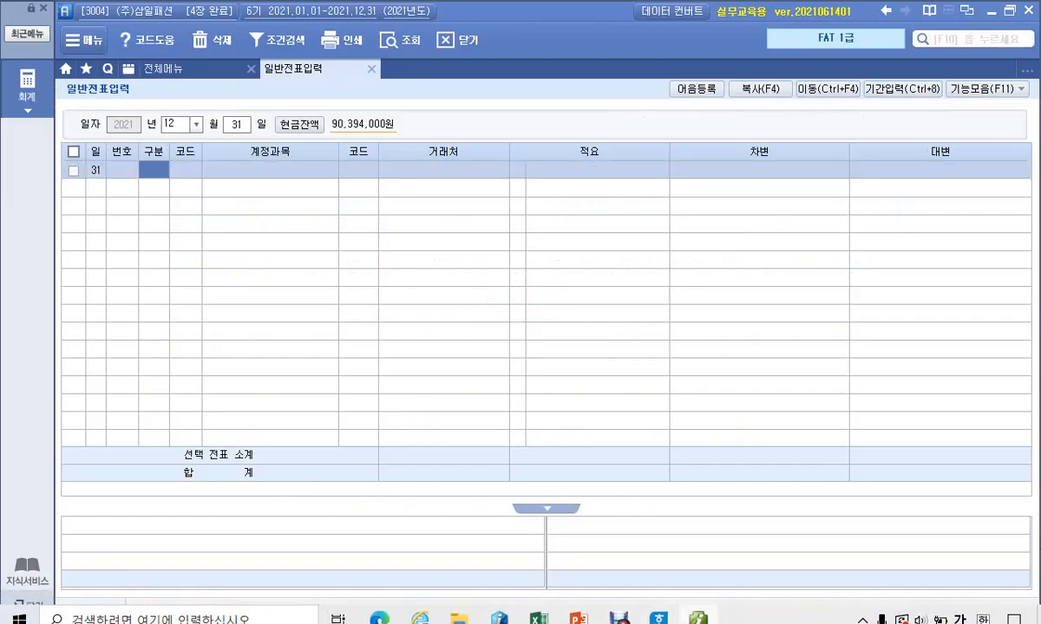
left_click(165, 70)
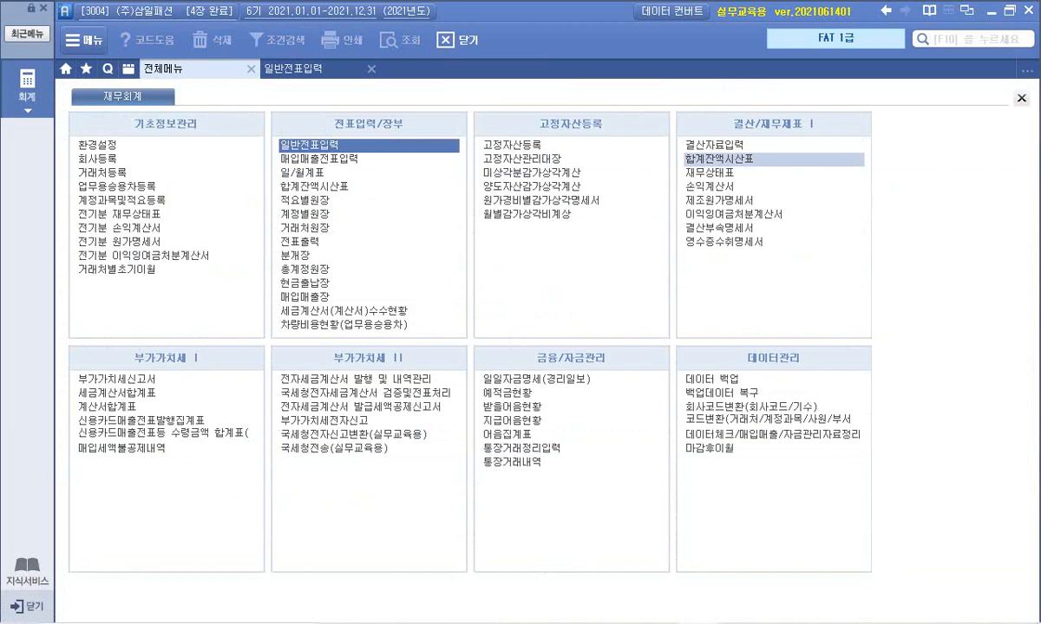
left_click(772, 159)
type("12")
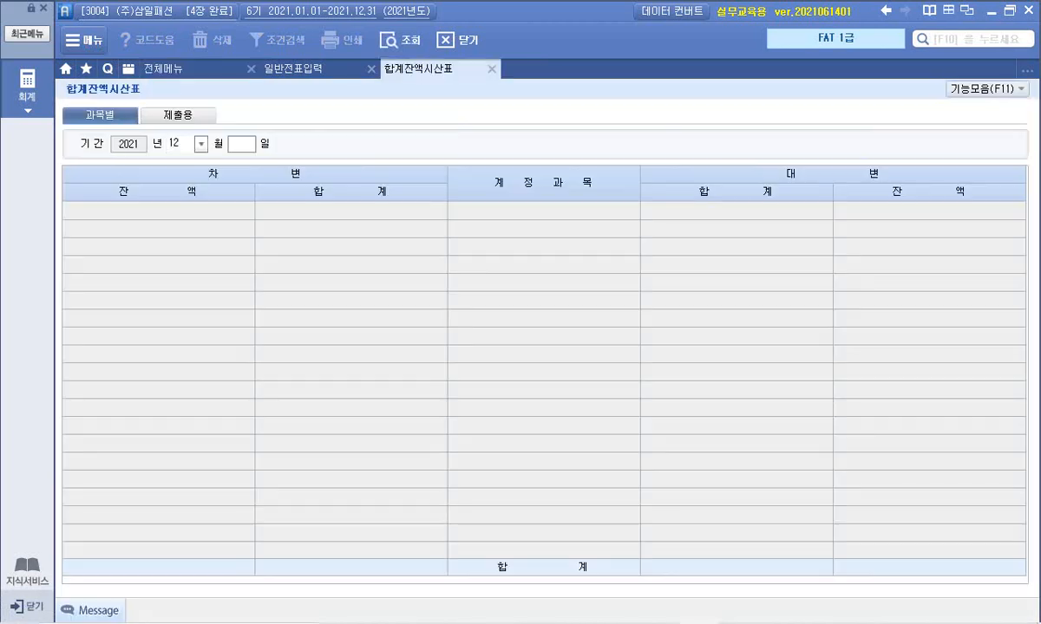
type("31")
key("Return")
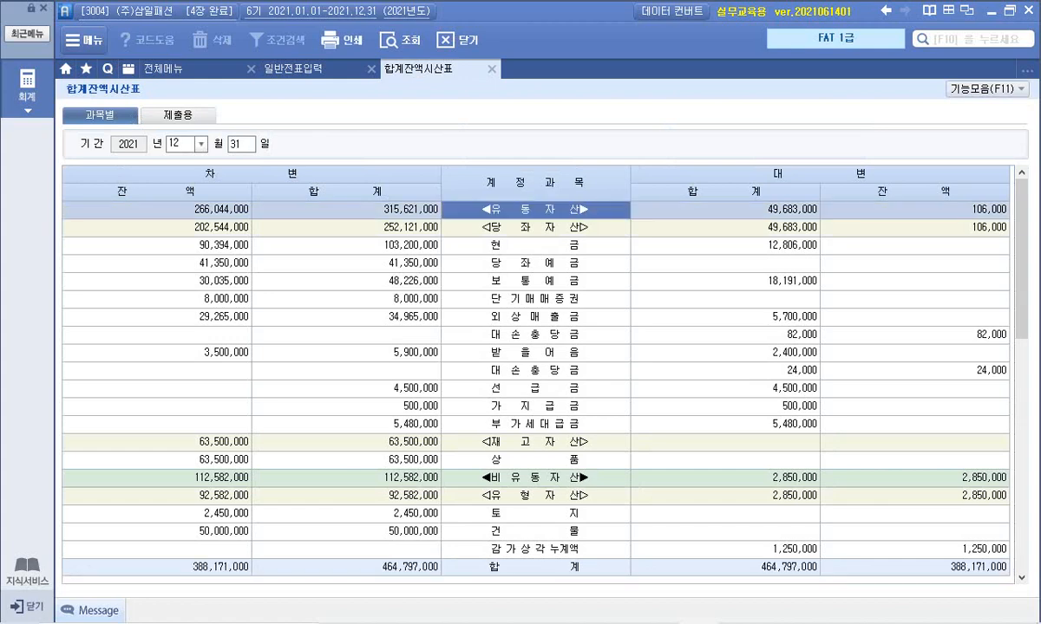
scroll(536, 380, "down", 10)
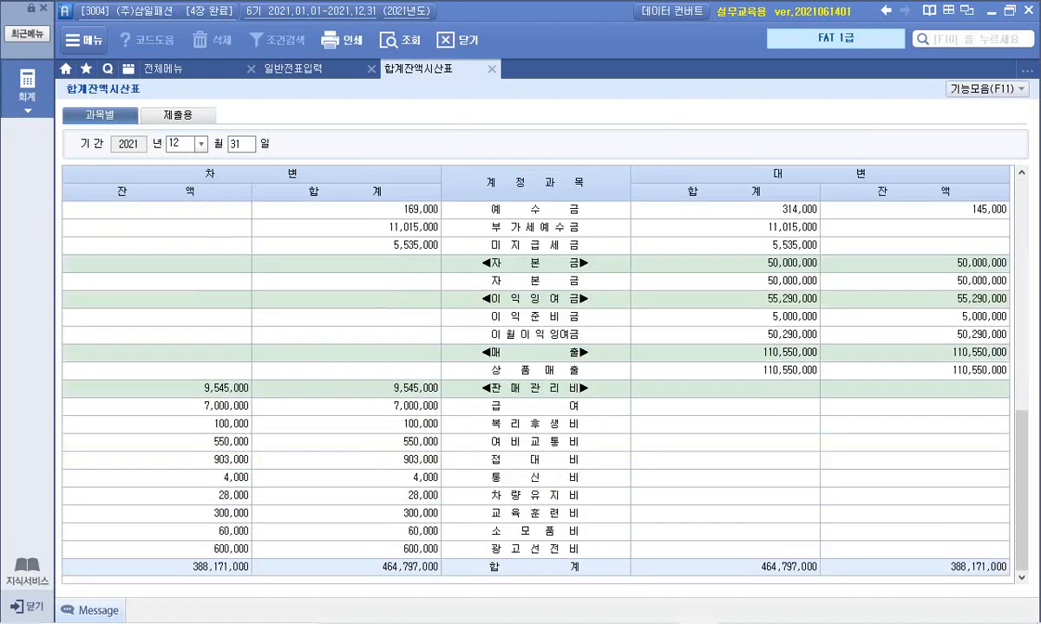
left_click(157, 532)
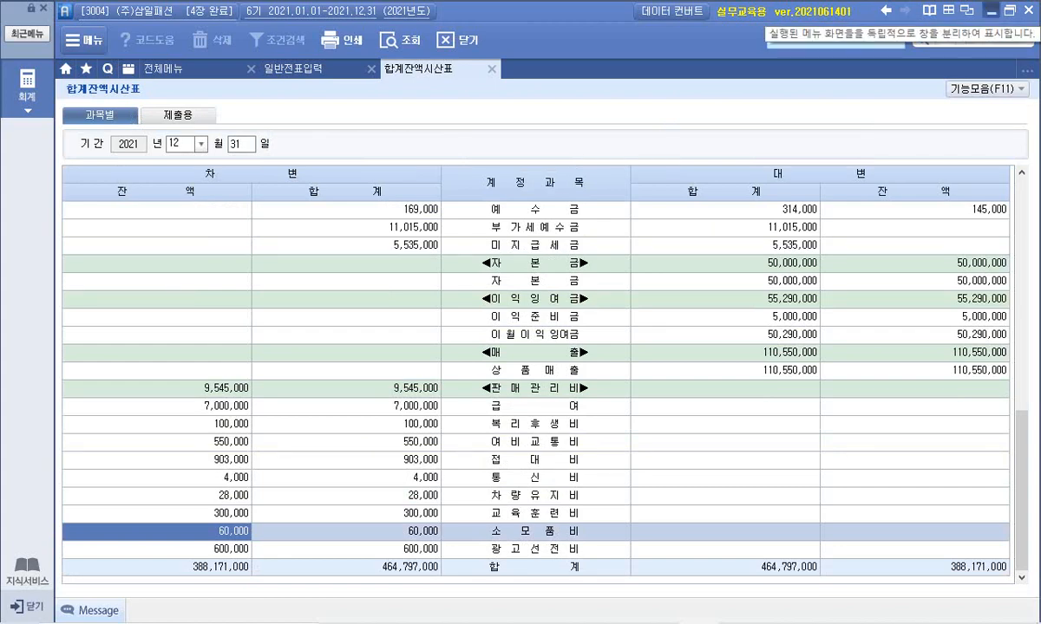
- Return to the 한글 textbook and complete the 소모품비 note with 60,000 / 현금, 미지급금, 보통예금... 등 60,000
key("alt+Tab")
type("60,000")
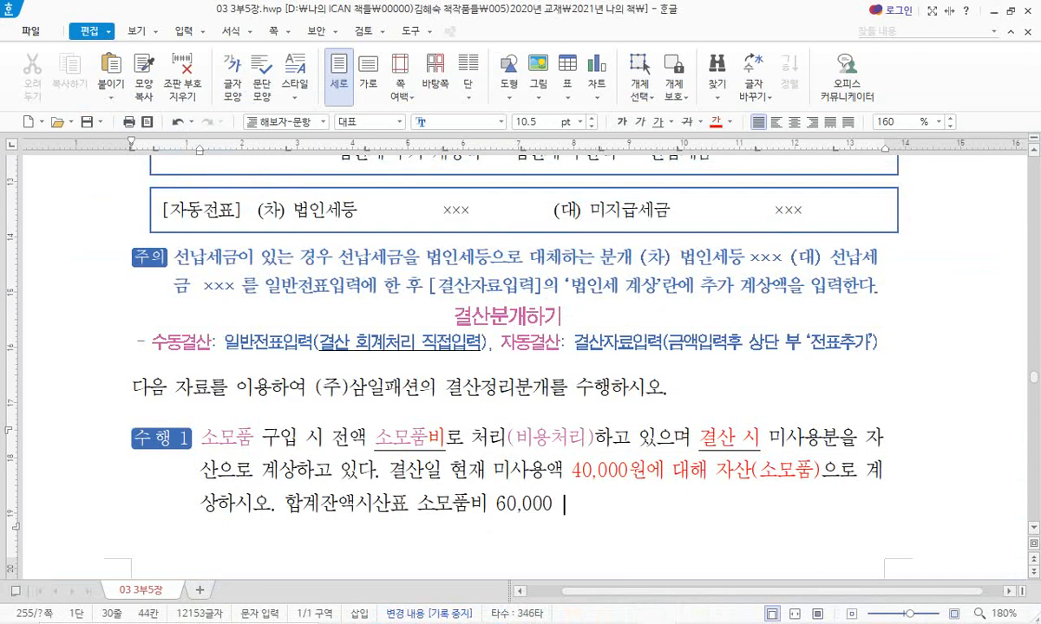
type(" / 현그")
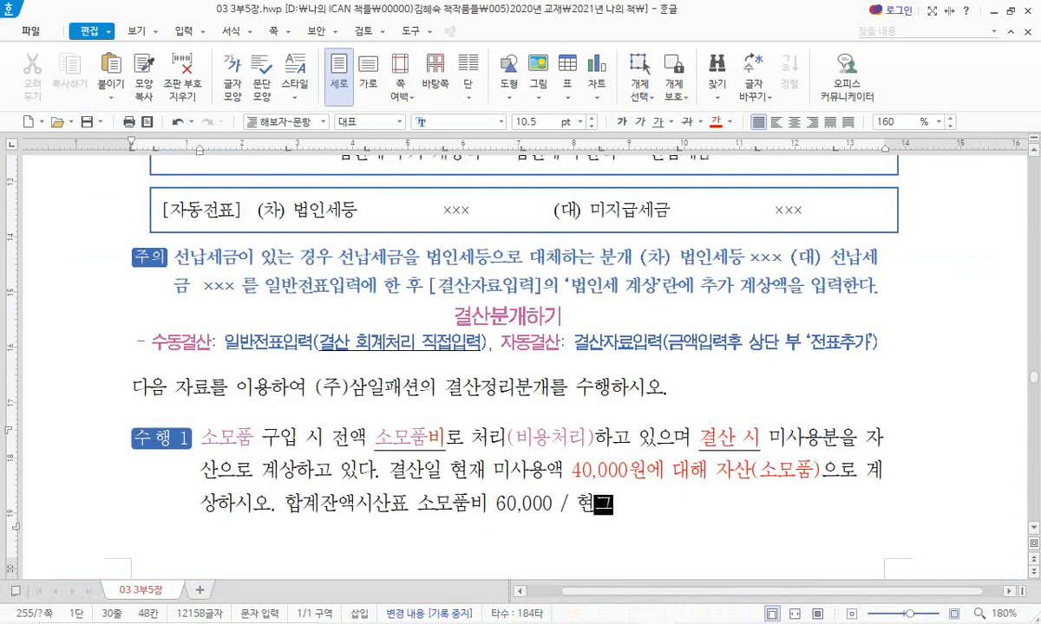
type(", 미지급금")
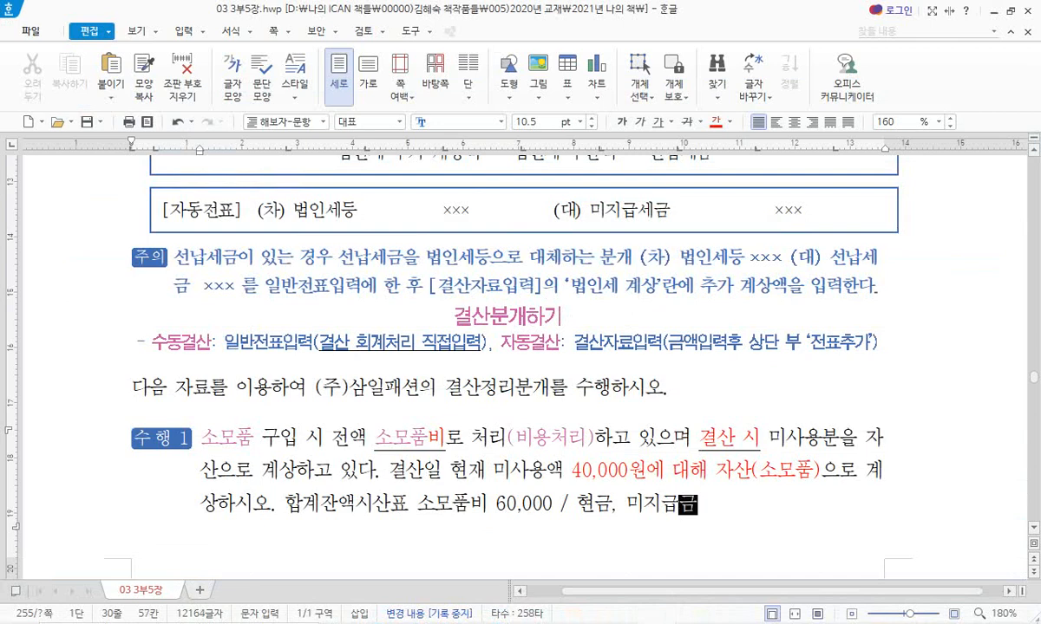
type(", 보통ㅇ")
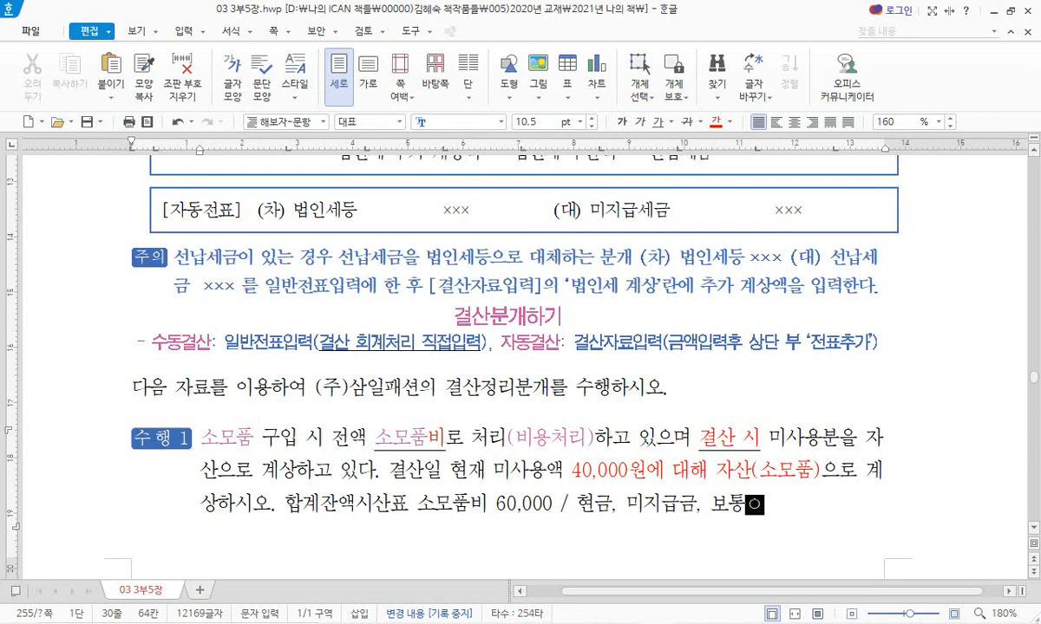
type("예금...")
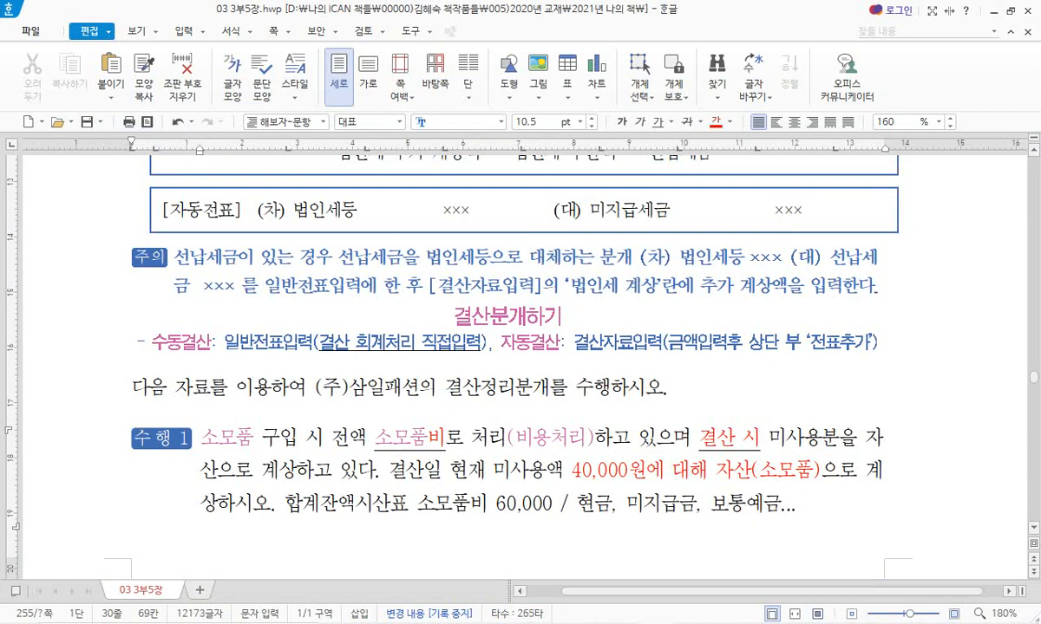
type(" 등 60,000")
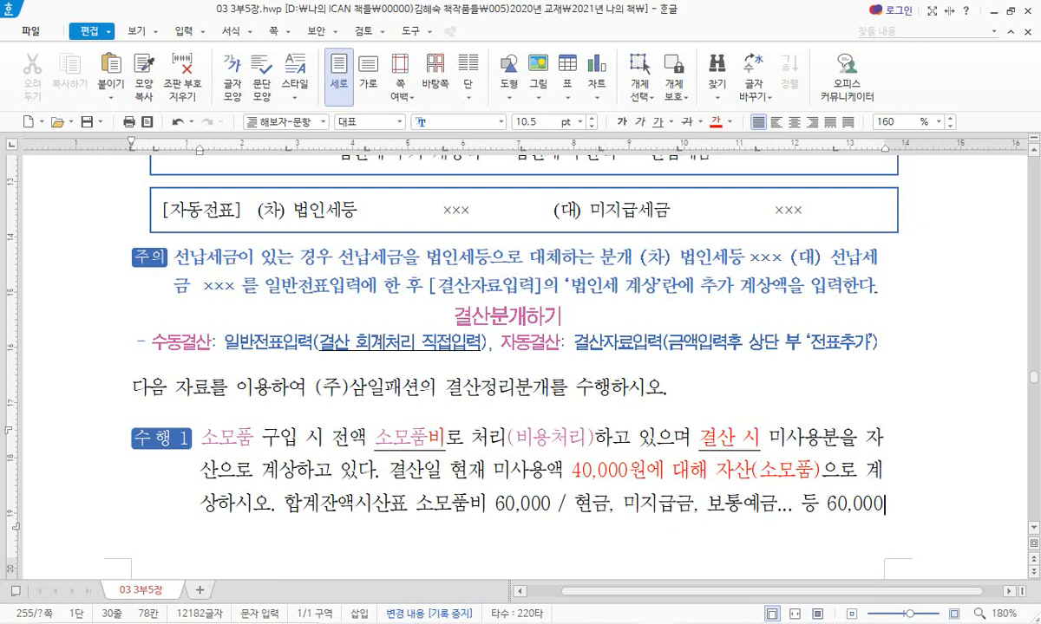
- Underline 소모품비 60,000 in the trial balance note
left_click_drag(416, 503, 550, 503)
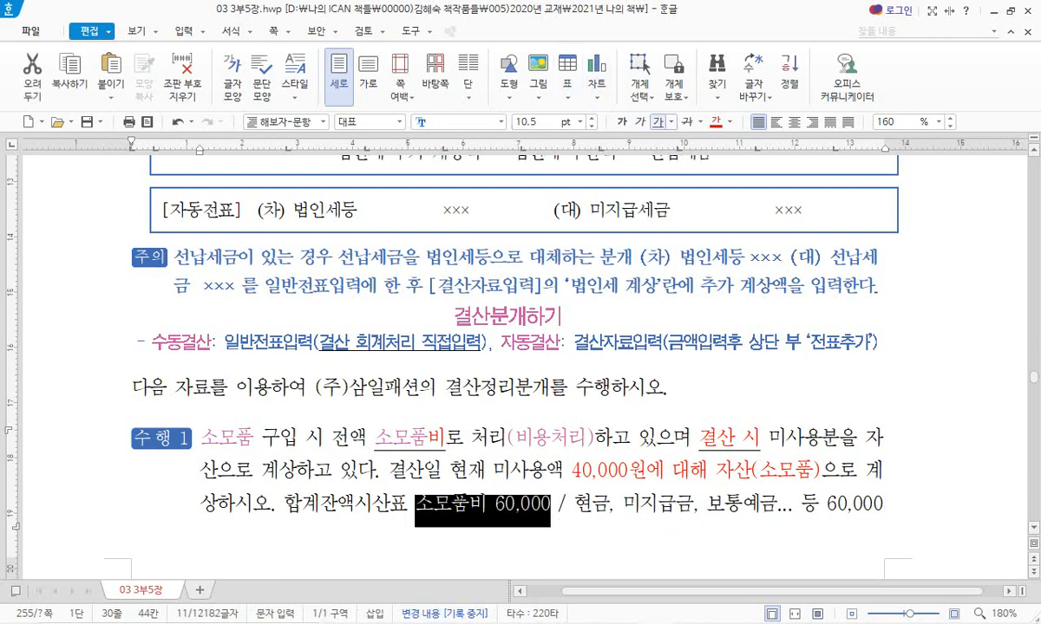
left_click(659, 122)
left_click(387, 503)
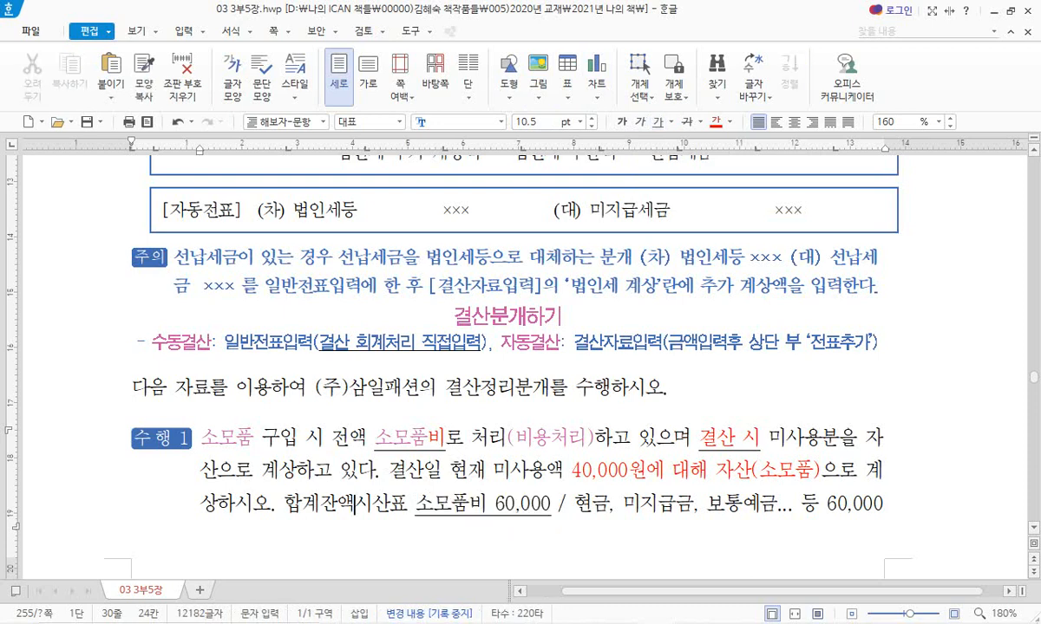
- Add an indented line below the note reading 사용 20,000 and, spaced apart, 미사용 40,000
key("End")
key("Return")
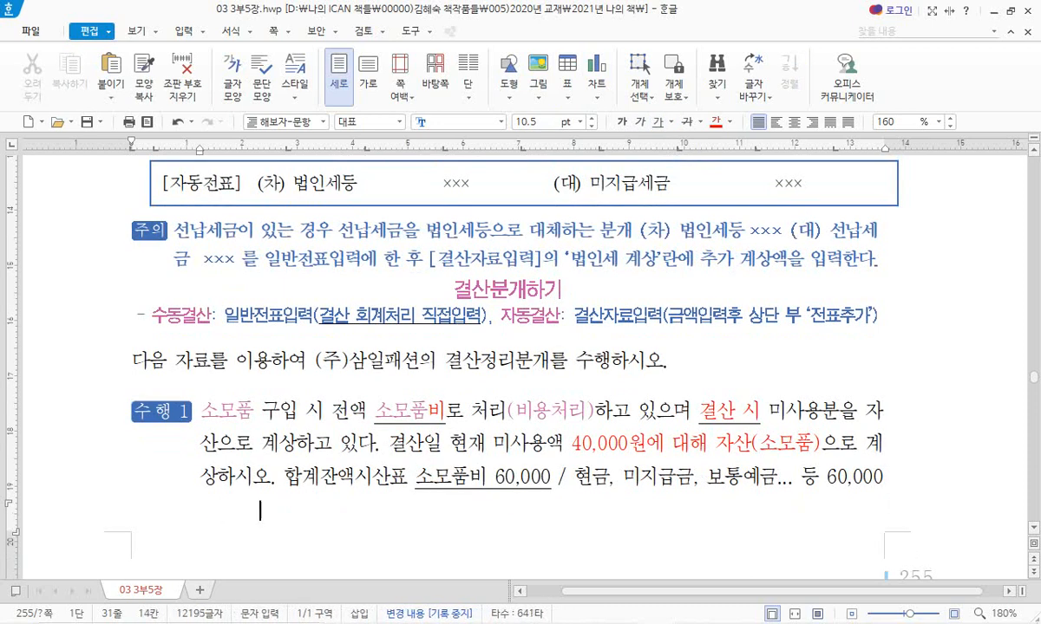
type("사용")
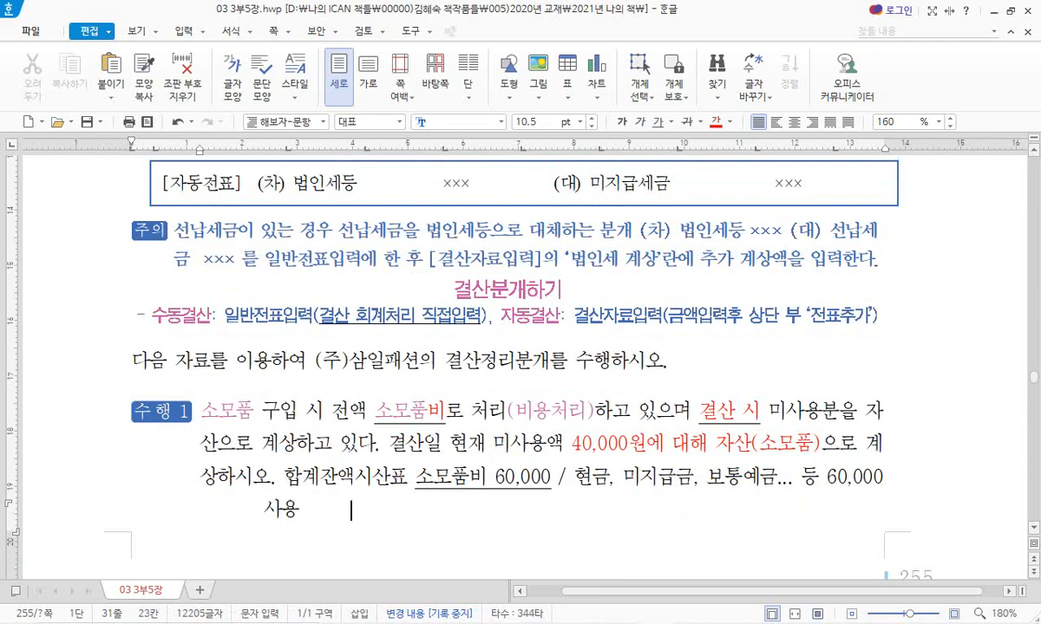
type("       미사용 ")
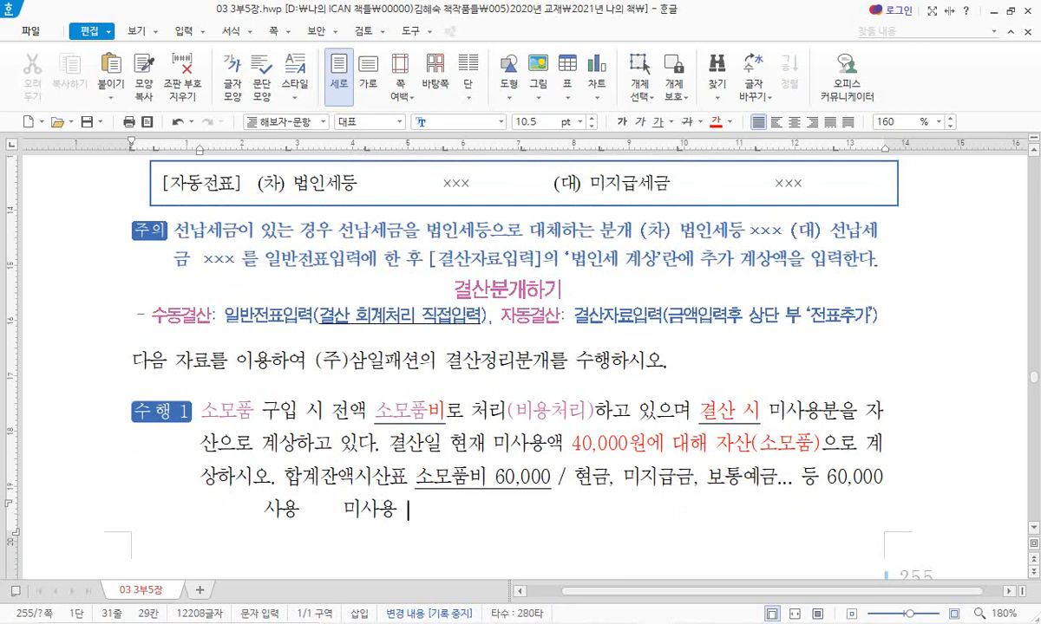
type("40,000")
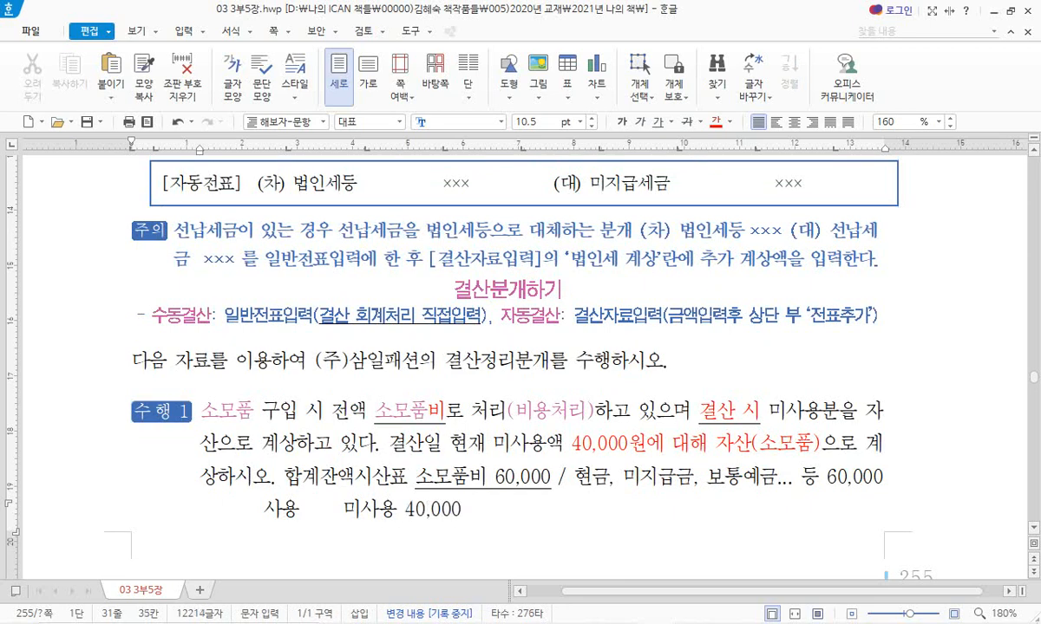
left_click(308, 509)
type("20,000 ")
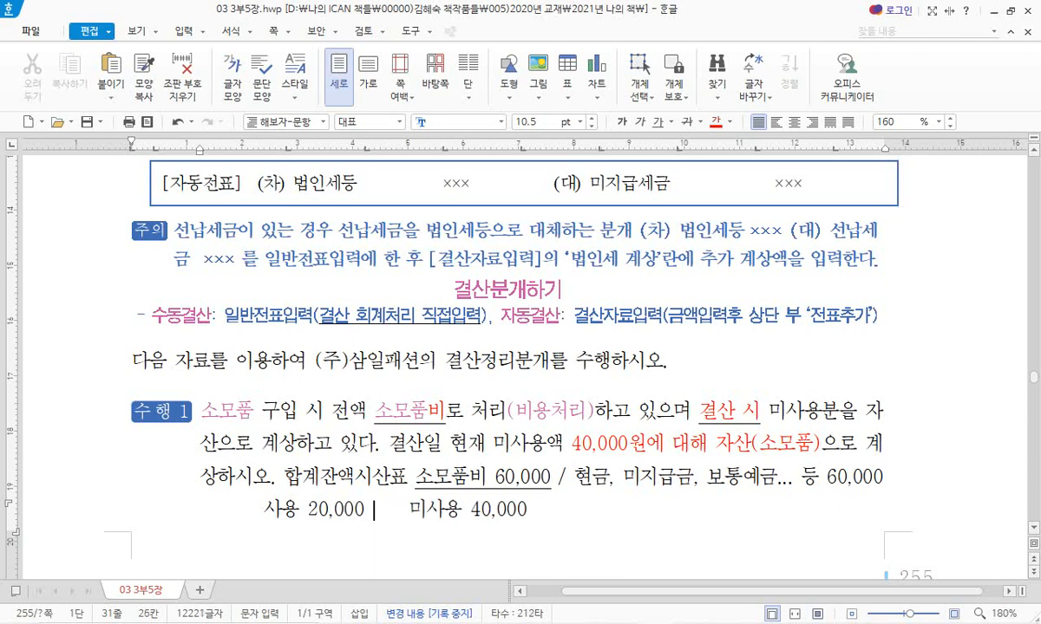
- Join 사용 20,000 and 미사용 40,000 with a plus sign, closing the gap between them and indenting the line further
type("ㅓ")
key("Delete")
key("Delete")
key("Delete")
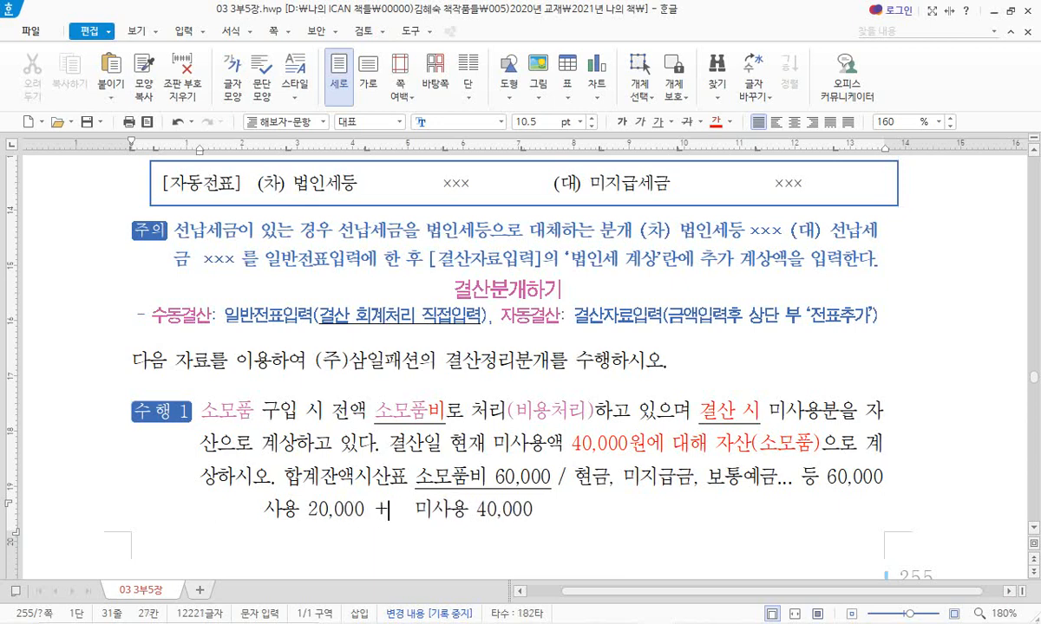
left_click(248, 509)
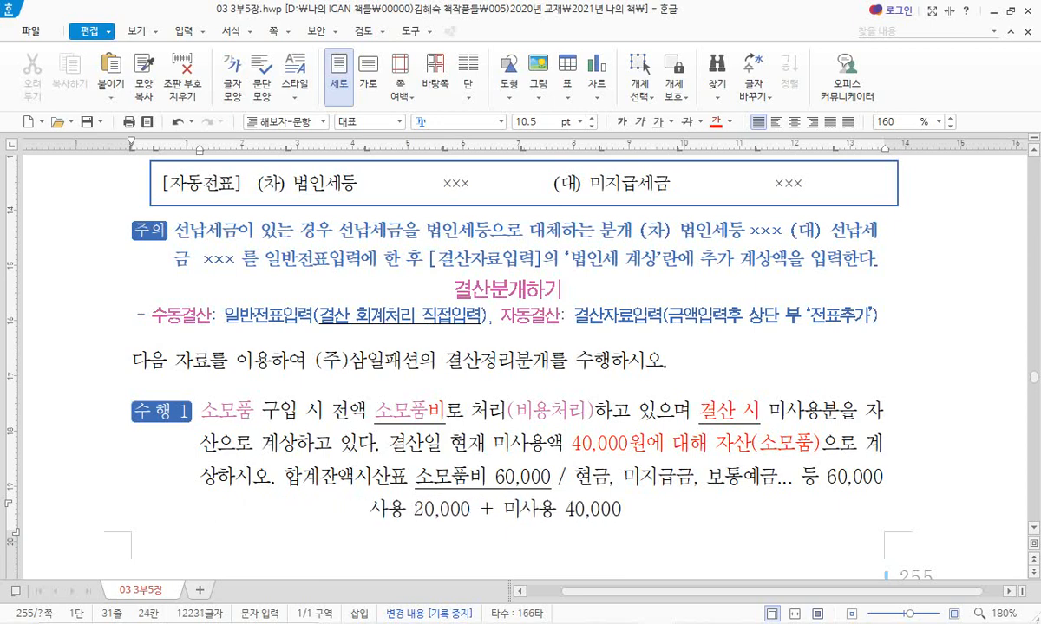
- Append the closing entry 12/31 소모품 40,000/소모품비 after 미사용 40,000 on the same line
left_click_drag(621, 509, 503, 509)
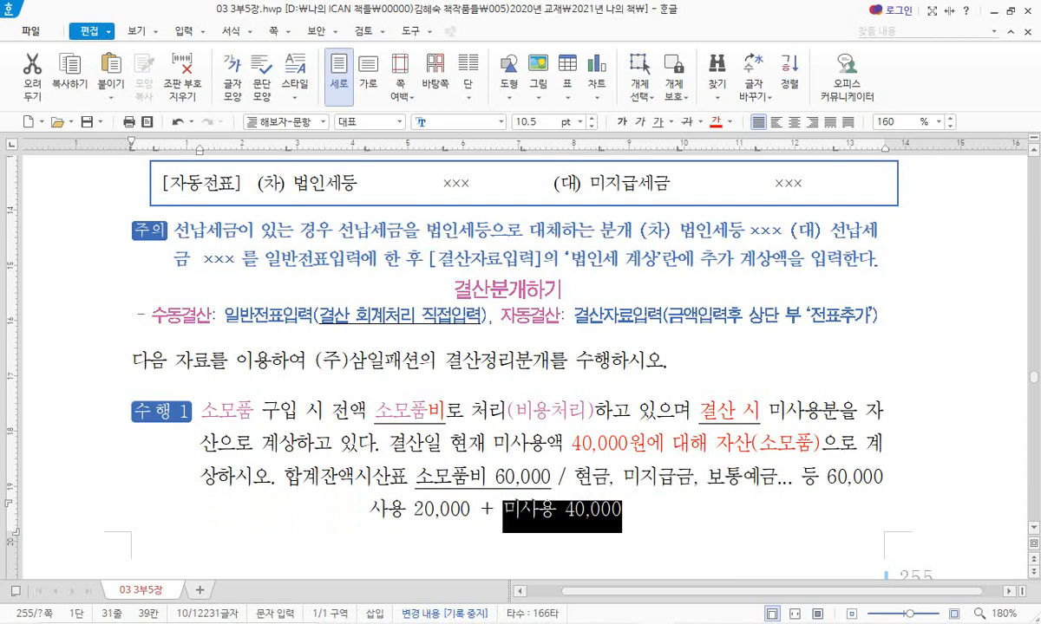
left_click(621, 509)
type("12/")
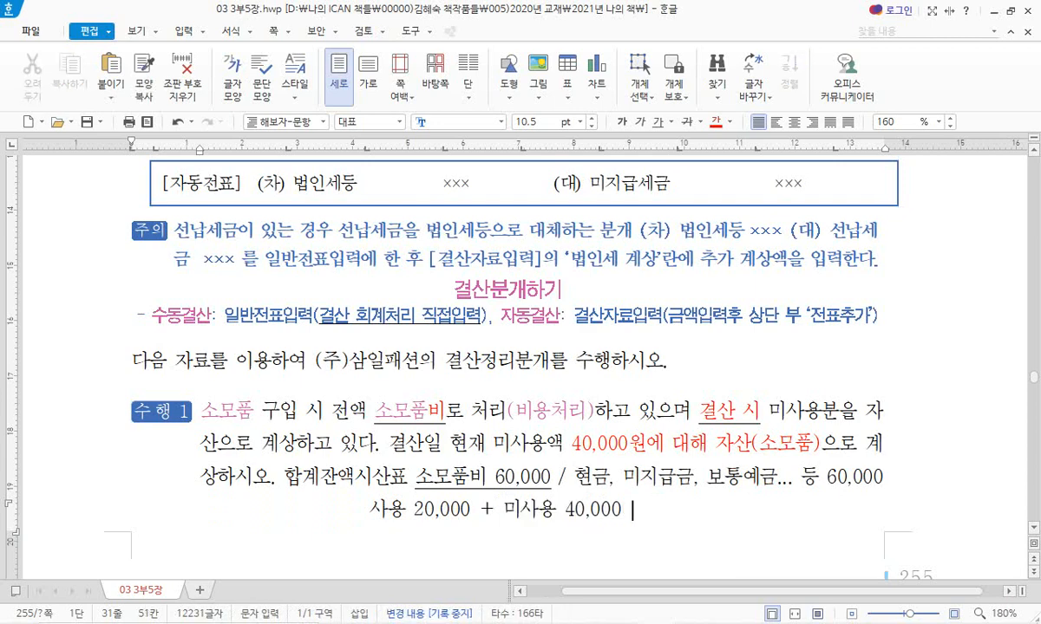
type("31")
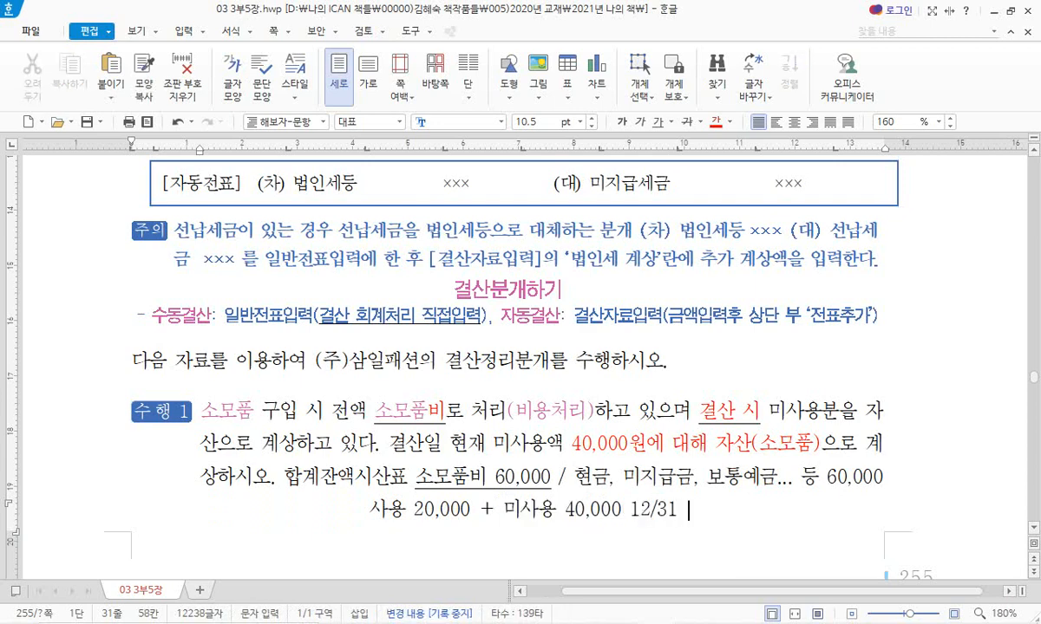
type(" 소모푸ㅁ 40")
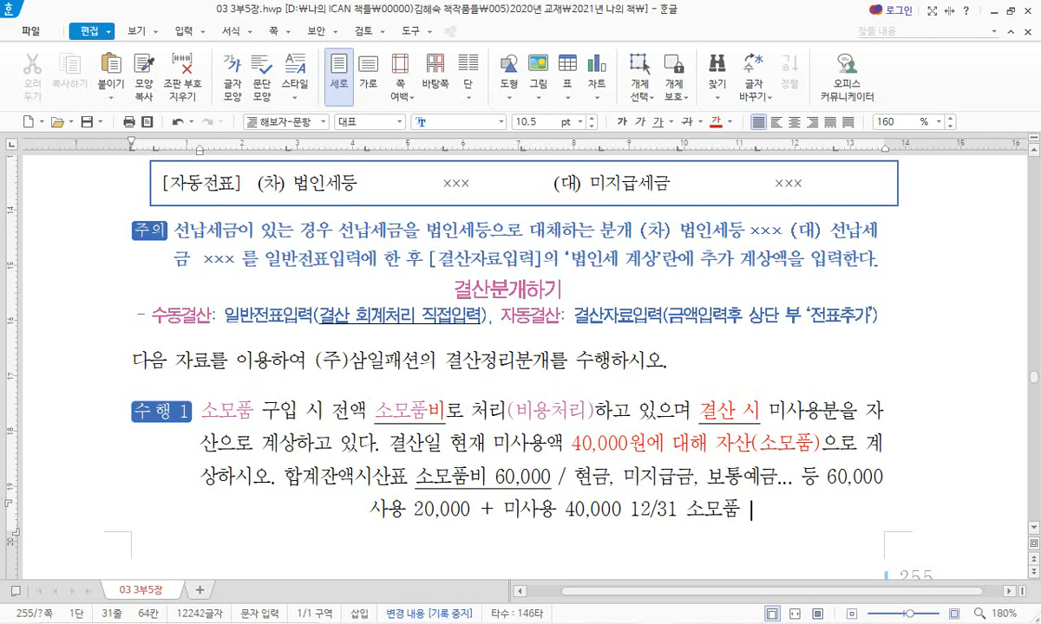
type(",000")
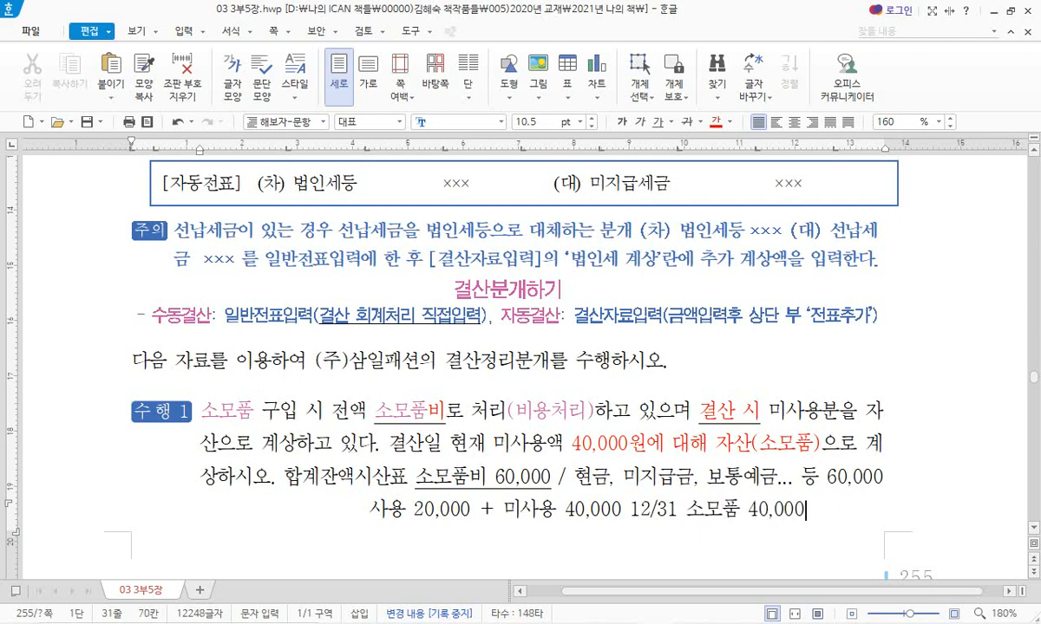
type("/소모품비")
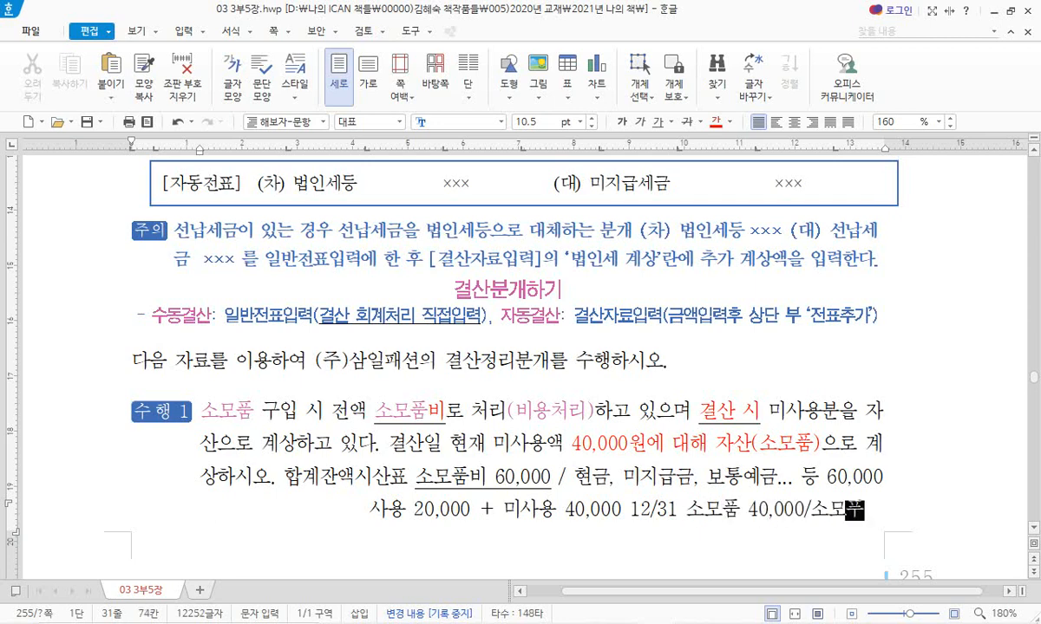
- Delete the excess leading spaces before 사용 20,000 to shift the whole note line back
key("Home")
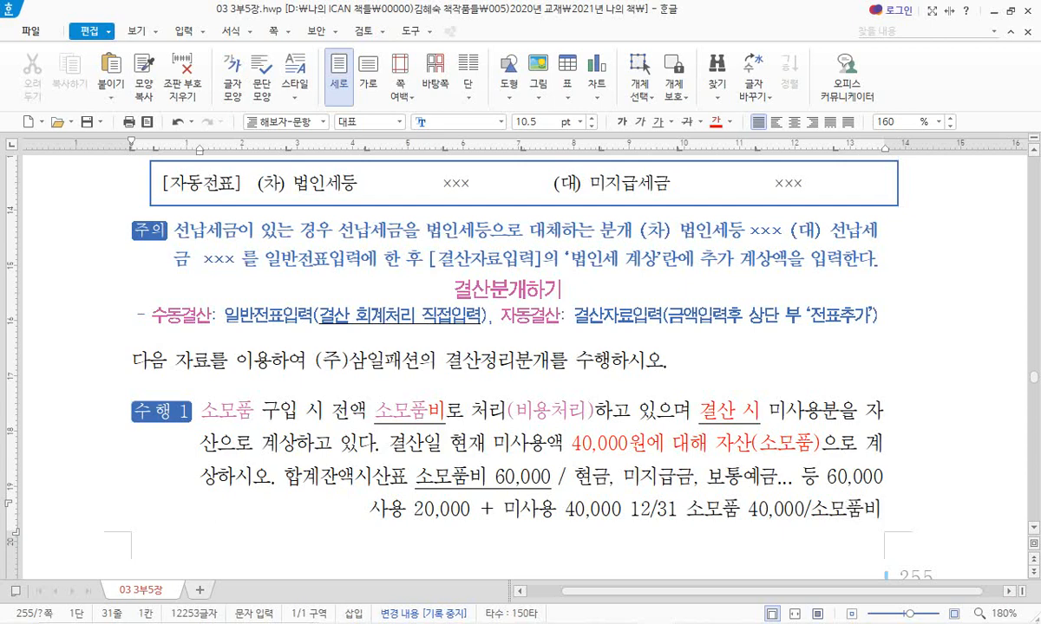
key("Delete")
key("Delete")
key("Delete")
key("Delete")
key("Delete")
key("Delete")
key("Delete")
key("Delete")
key("Delete")
key("Delete")
key("Delete")
key("Delete")
key("Delete")
key("Delete")
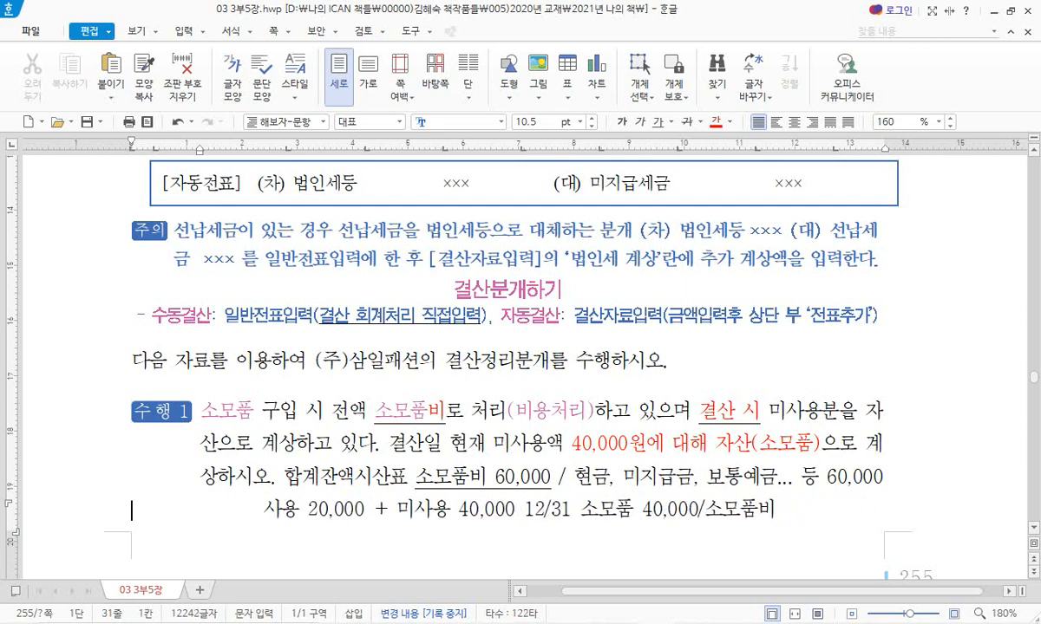
key("Delete")
key("Delete")
key("Delete")
key("Delete")
key("Delete")
key("Delete")
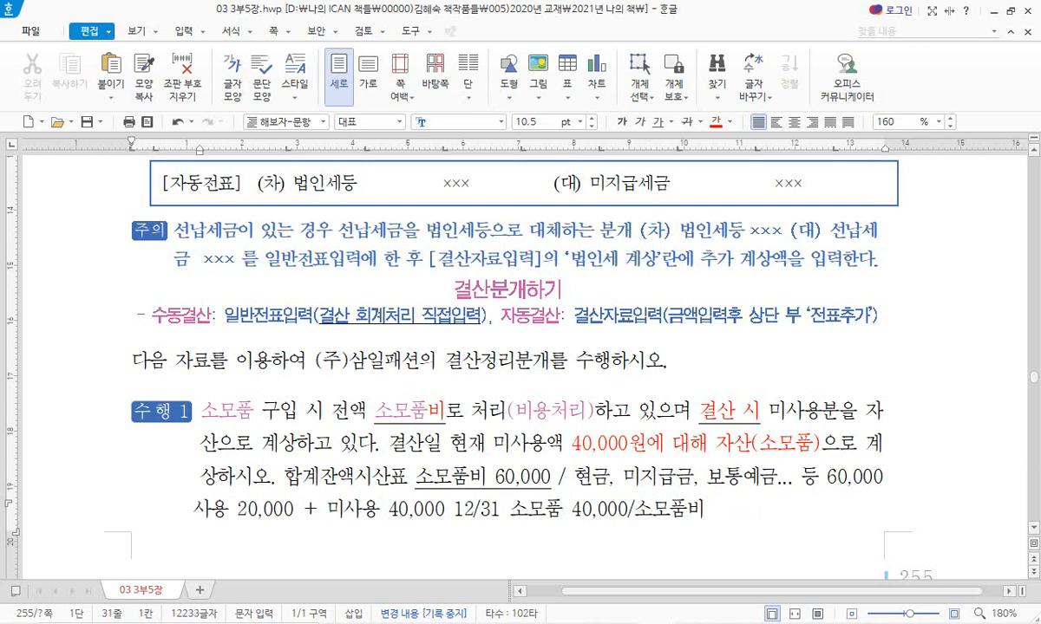
- Underline 사용 20,000 and colour 미사용 40,000 blue
left_click_drag(301, 512, 186, 512)
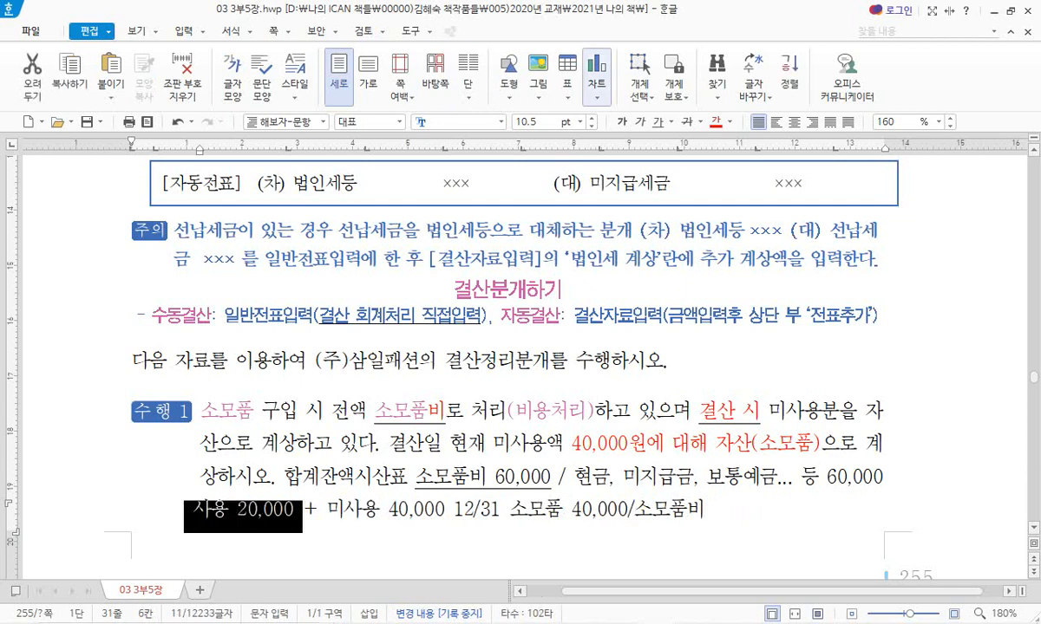
left_click(660, 122)
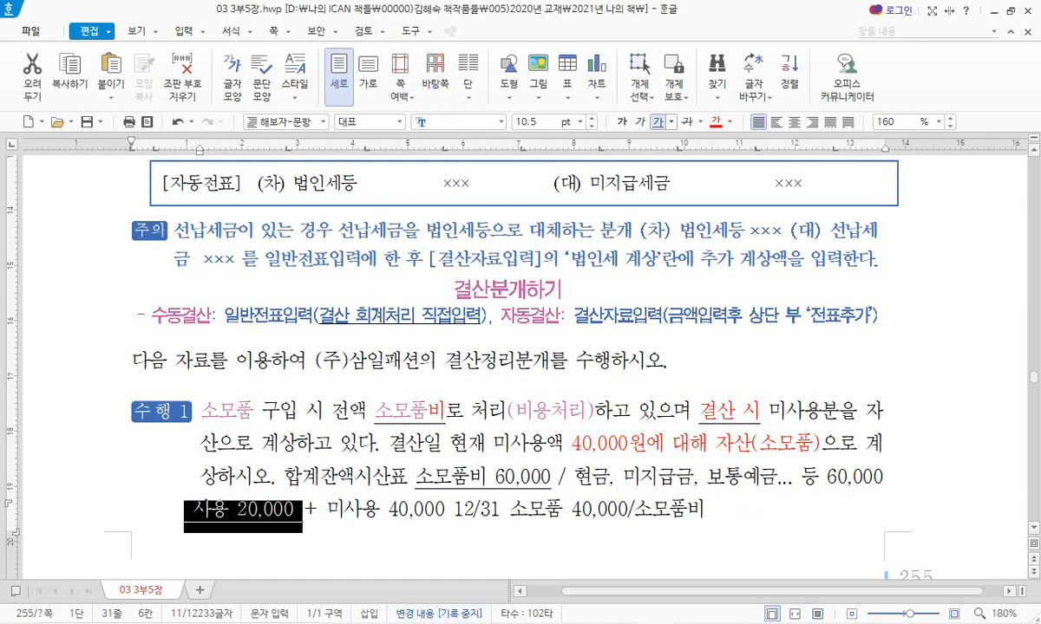
left_click_drag(327, 511, 451, 512)
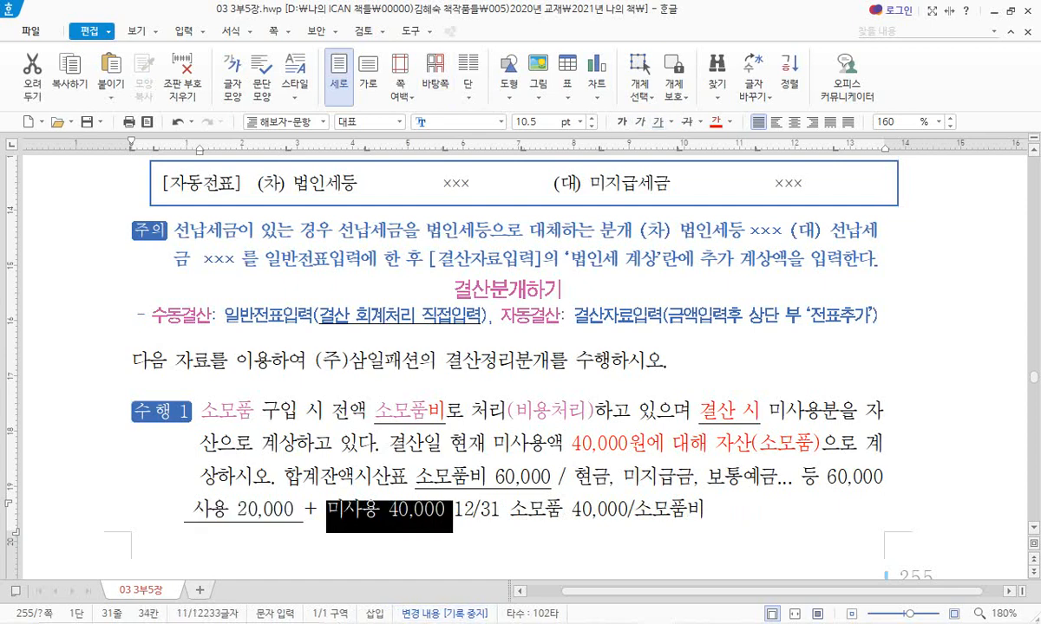
left_click(731, 122)
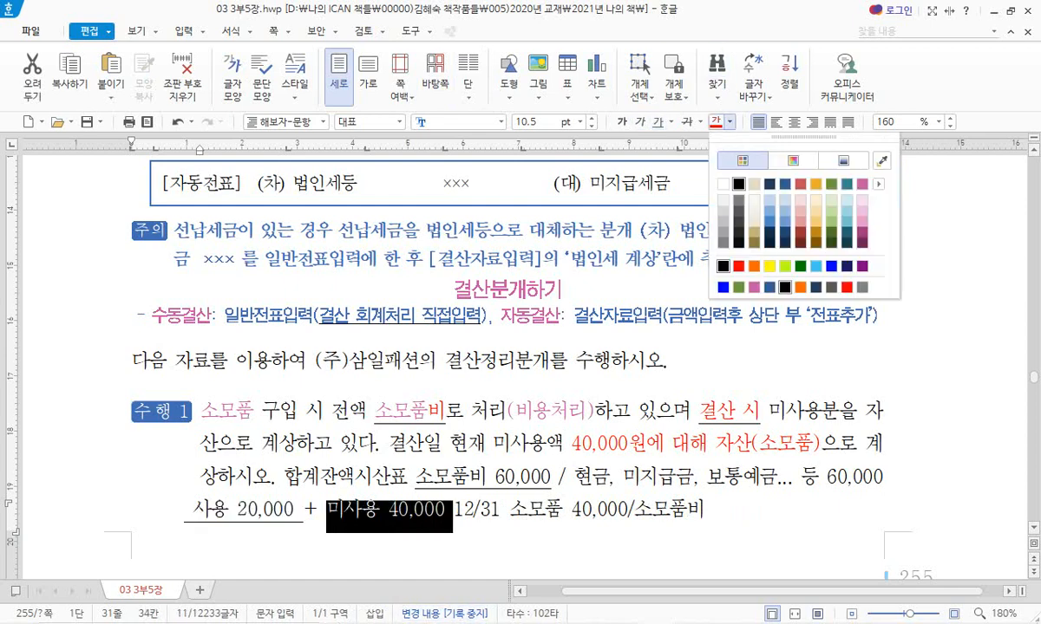
left_click(723, 287)
- Complete the entry with 40,000 after 소모품비 and draw a rectangle about 64 × 5 mm around the 12/31 entry
left_click(707, 510)
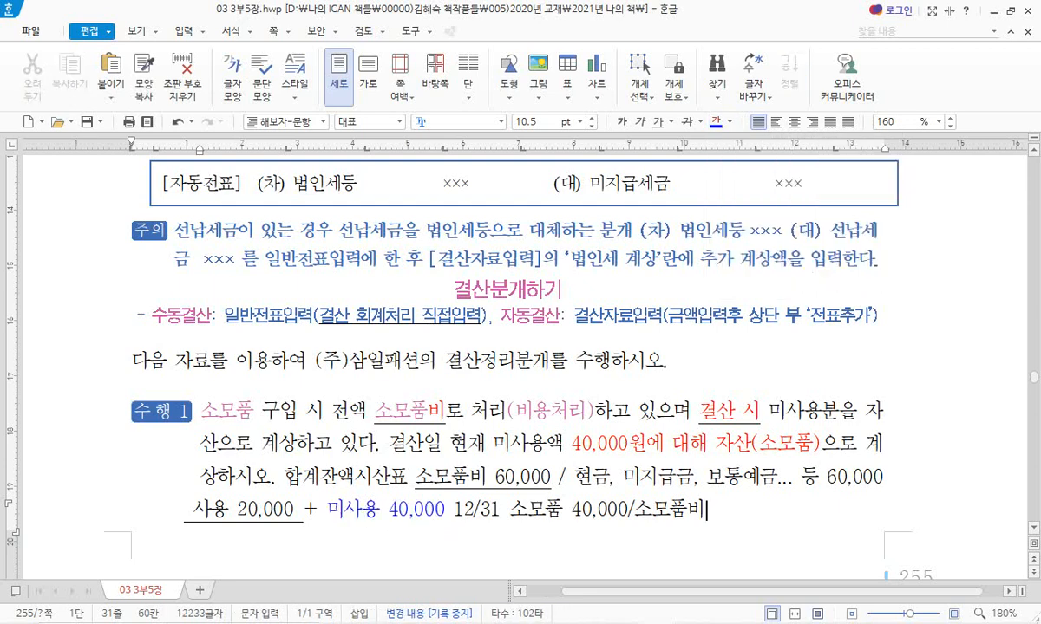
type("40,000")
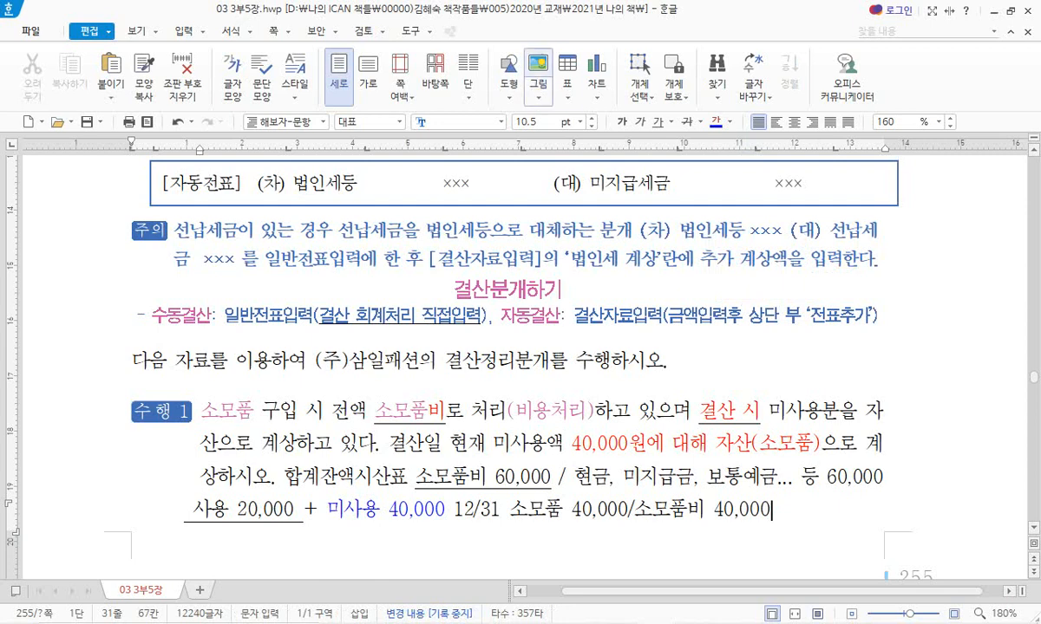
left_click(509, 89)
left_click(503, 134)
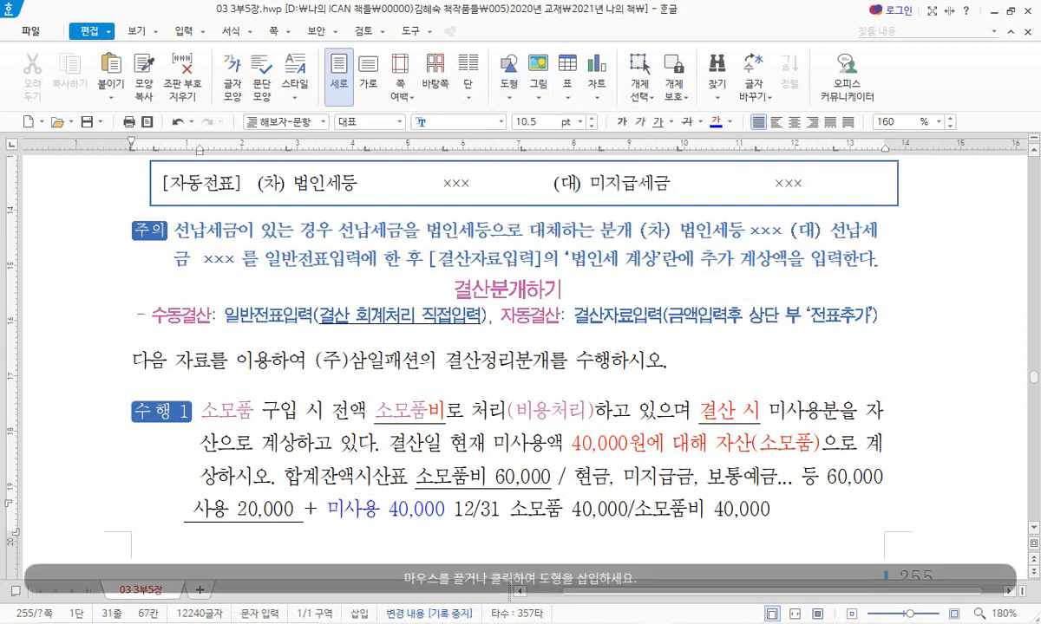
left_click_drag(445, 496, 797, 520)
- Set the rectangle's fill to 색 채우기 없음 in its object properties and deselect it
right_click(791, 511)
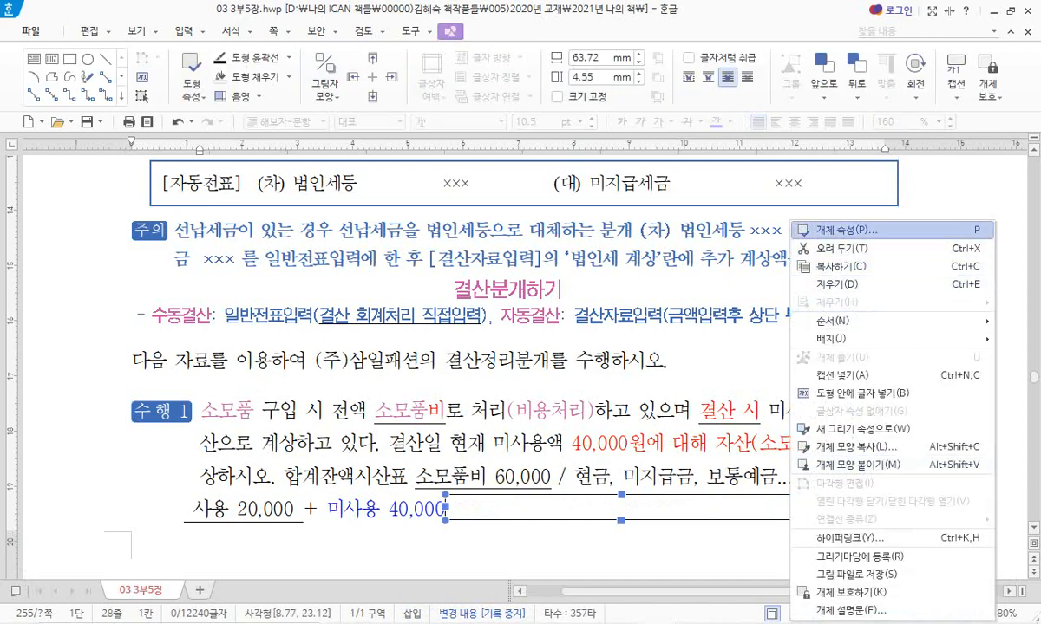
left_click(837, 230)
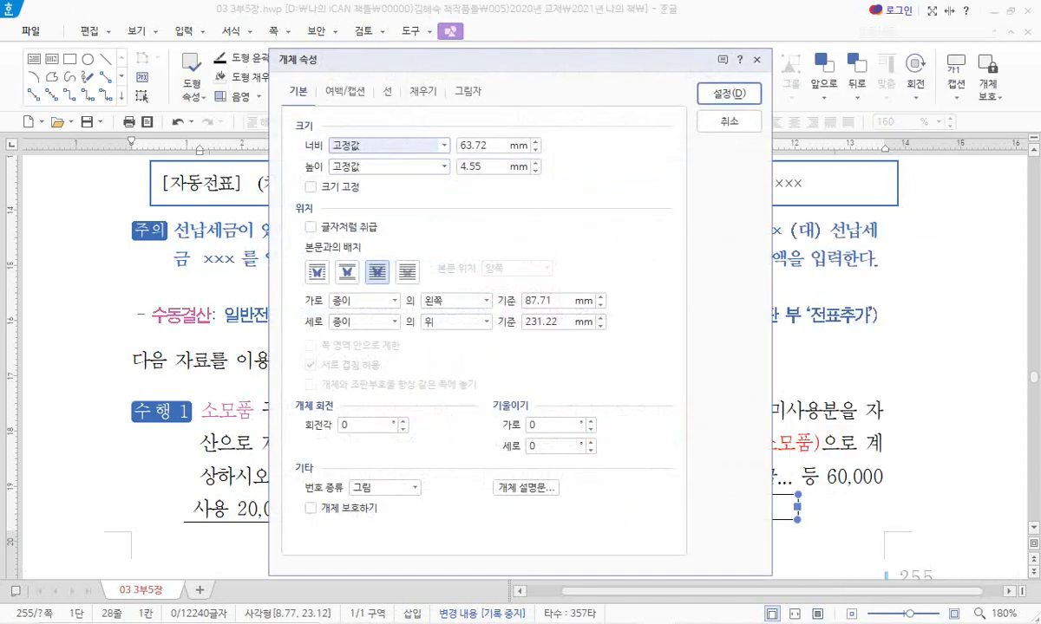
left_click(423, 91)
left_click(311, 145)
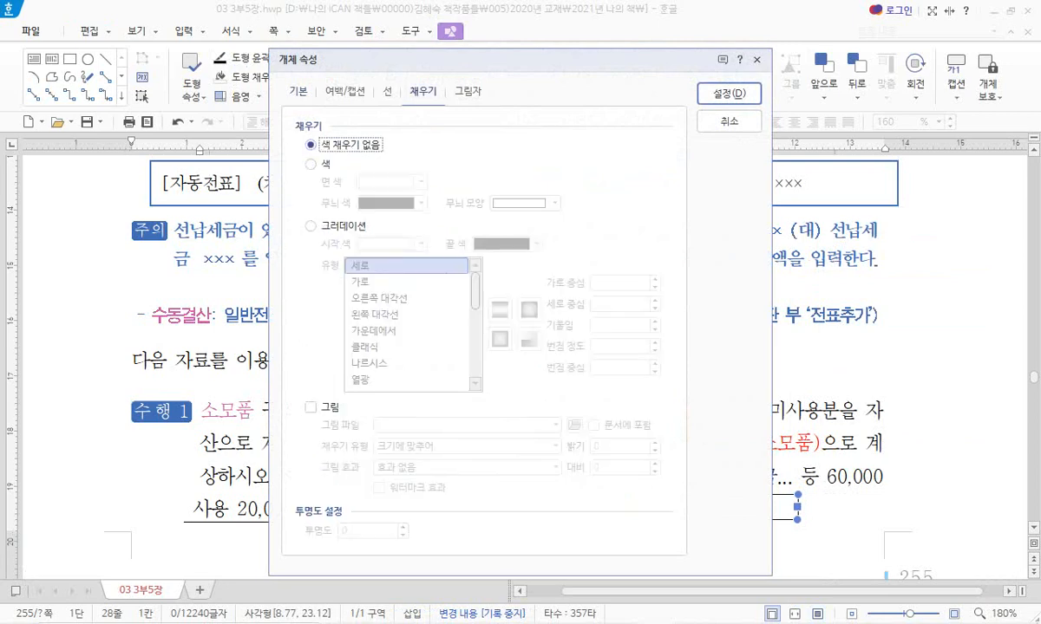
key("Return")
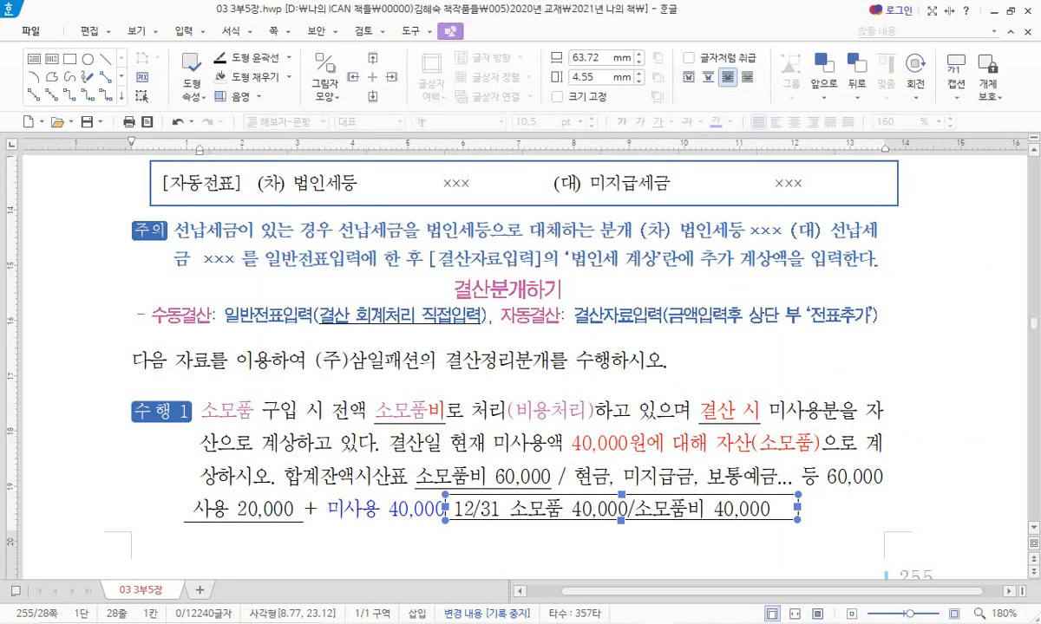
key("Escape")
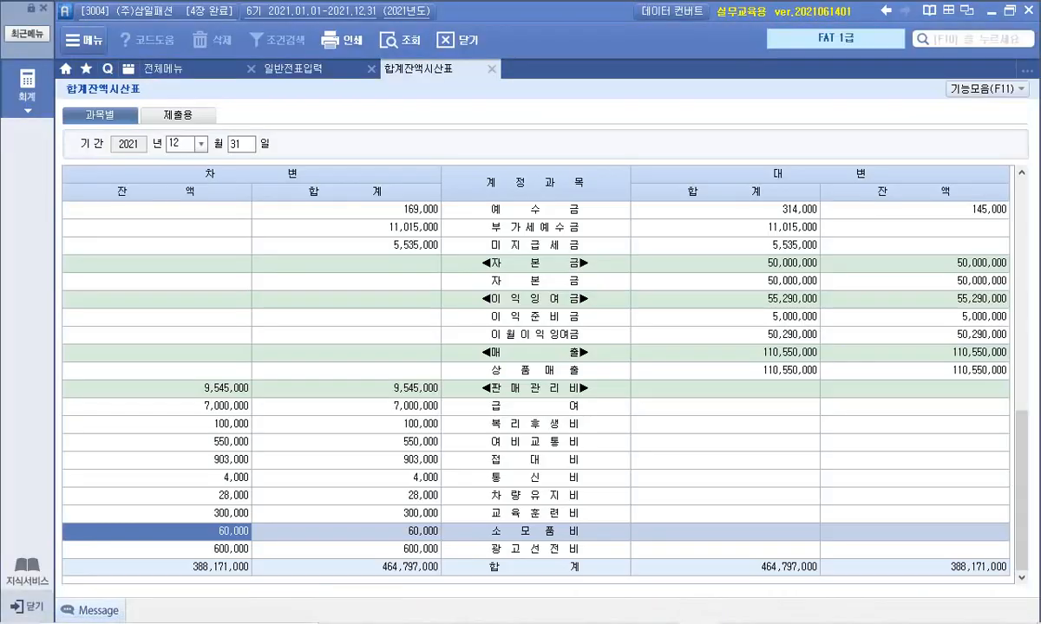
- Switch to 더존 Smart A and show 일반전표입력 for month 12, day 31
left_click(299, 69)
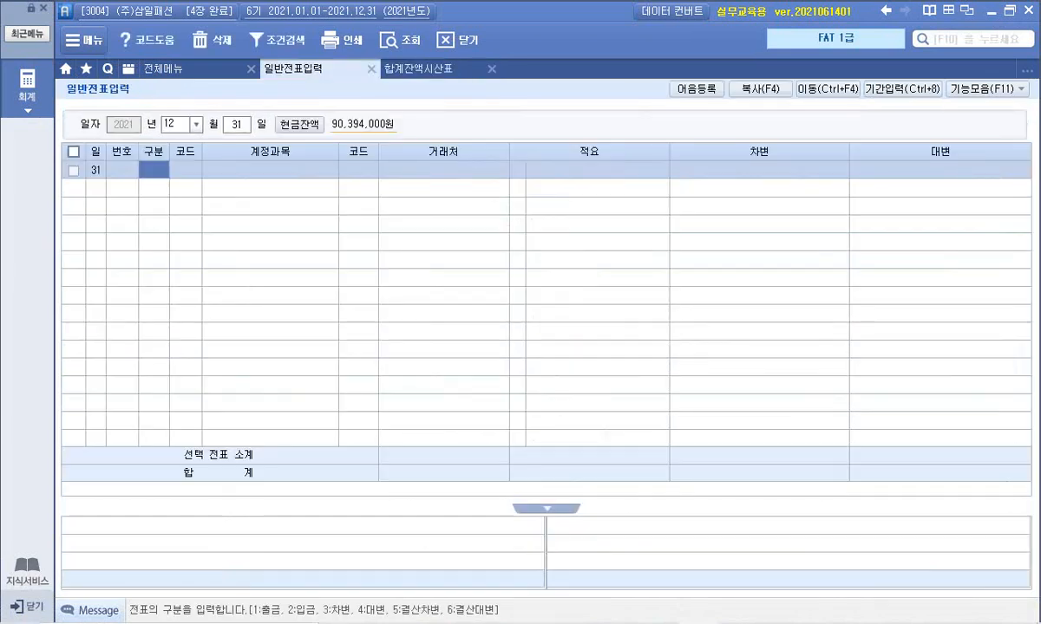
type("1")
key("Return")
type("231")
key("Return")
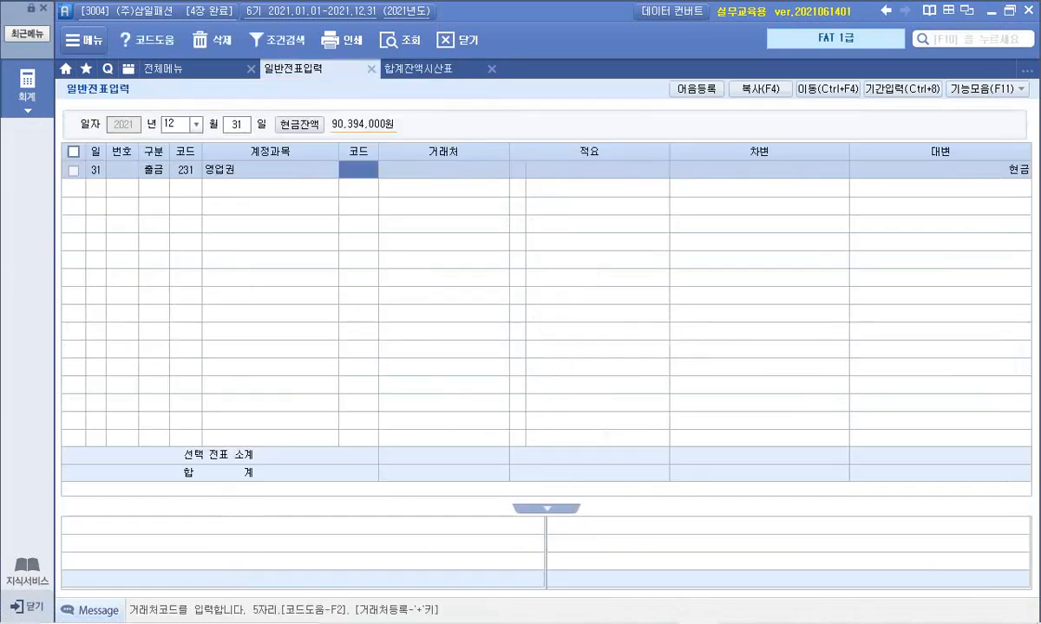
- Enter the December 31 voucher's debit line as 차변, account 172 소모품, amount 40,000
left_click(154, 170)
type("3")
key("Return")
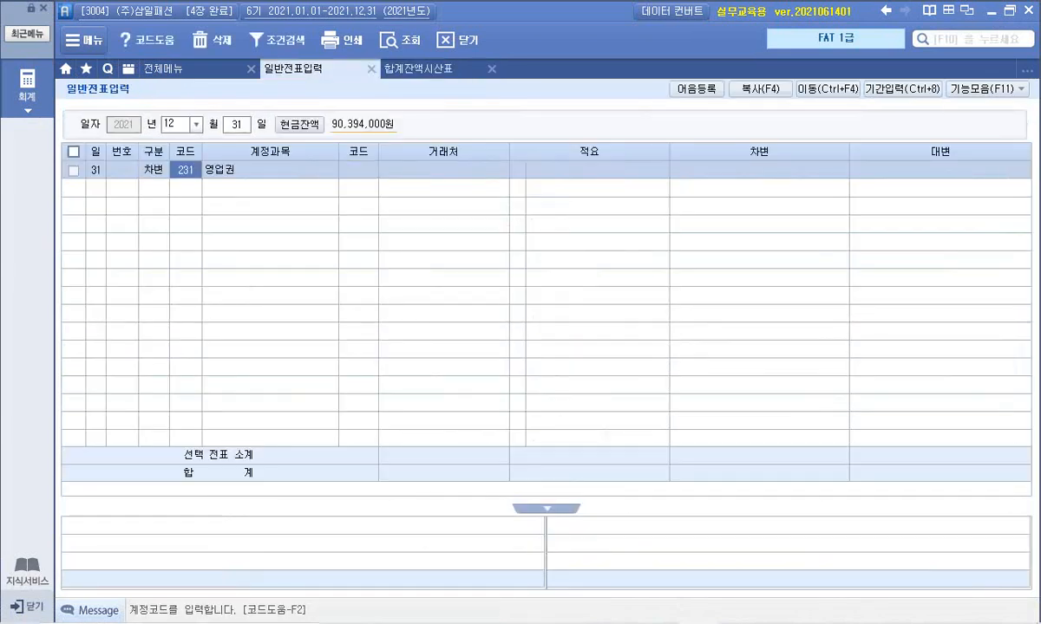
type("ㅅㅁㅗ")
key("Return")
key("Up")
key("Return")
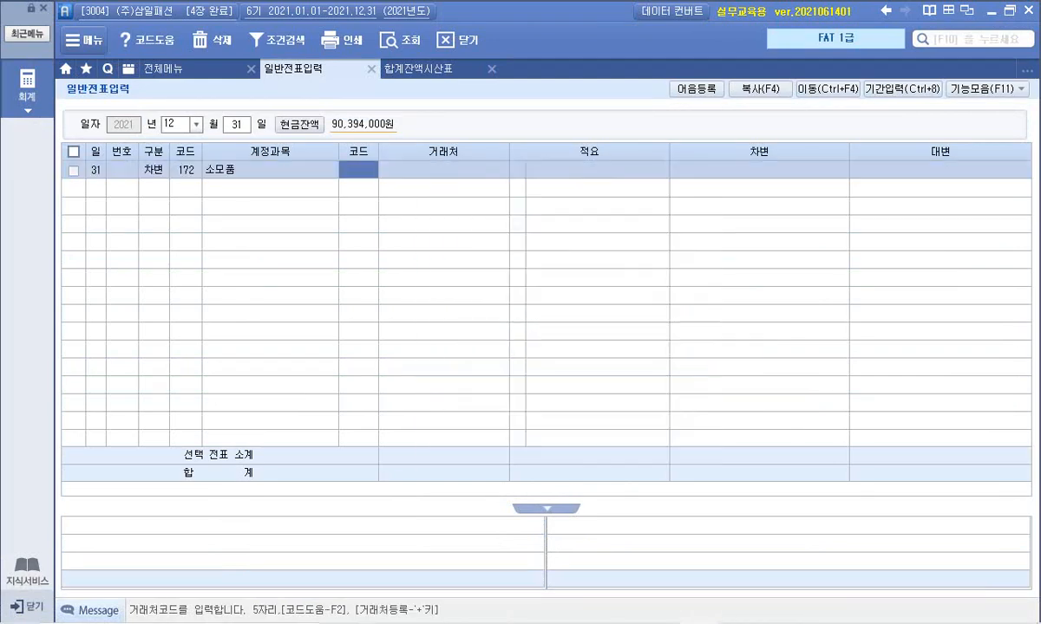
key("Return")
key("Return")
key("Return")
type("400000")
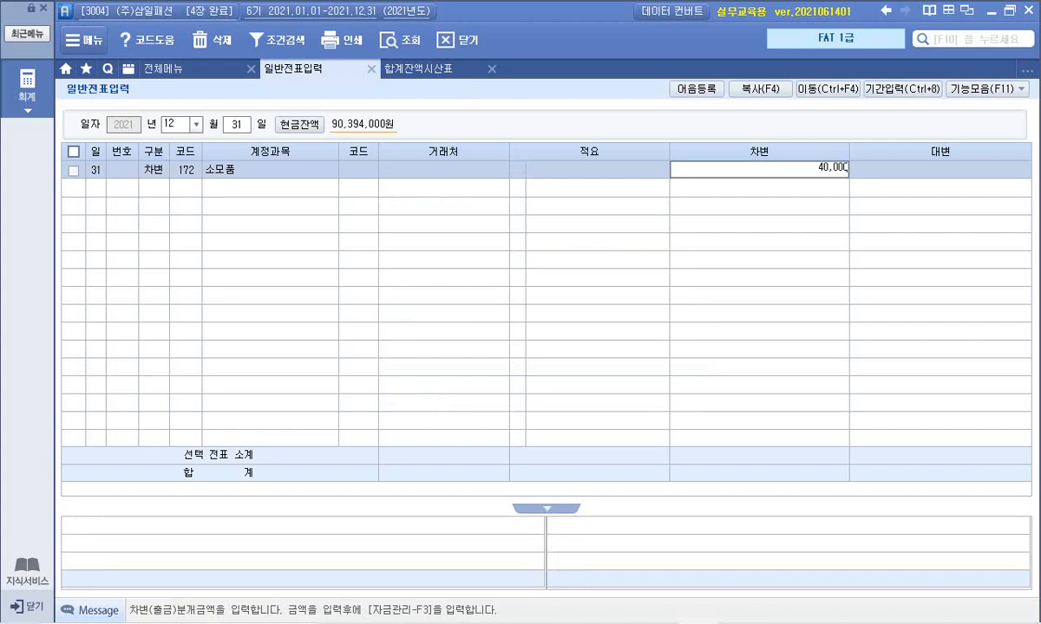
key("Return")
- Add the matching credit line as 대변, account 830 소모품비, amount 40,000
type("4")
key("Return")
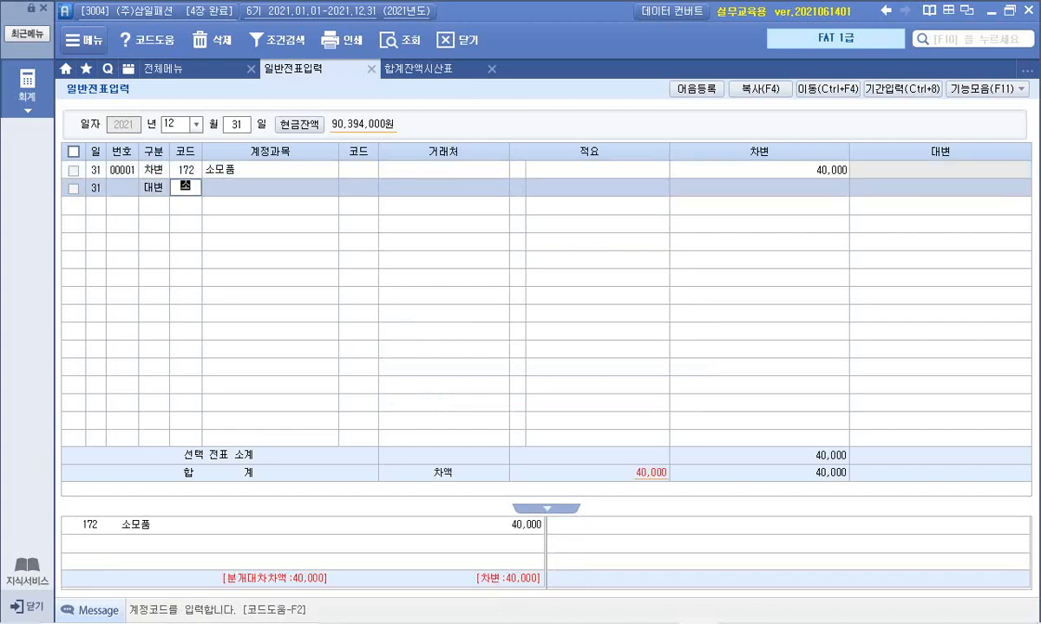
type("송모")
key("Return")
key("Down")
key("Down")
key("Down")
key("Down")
key("Down")
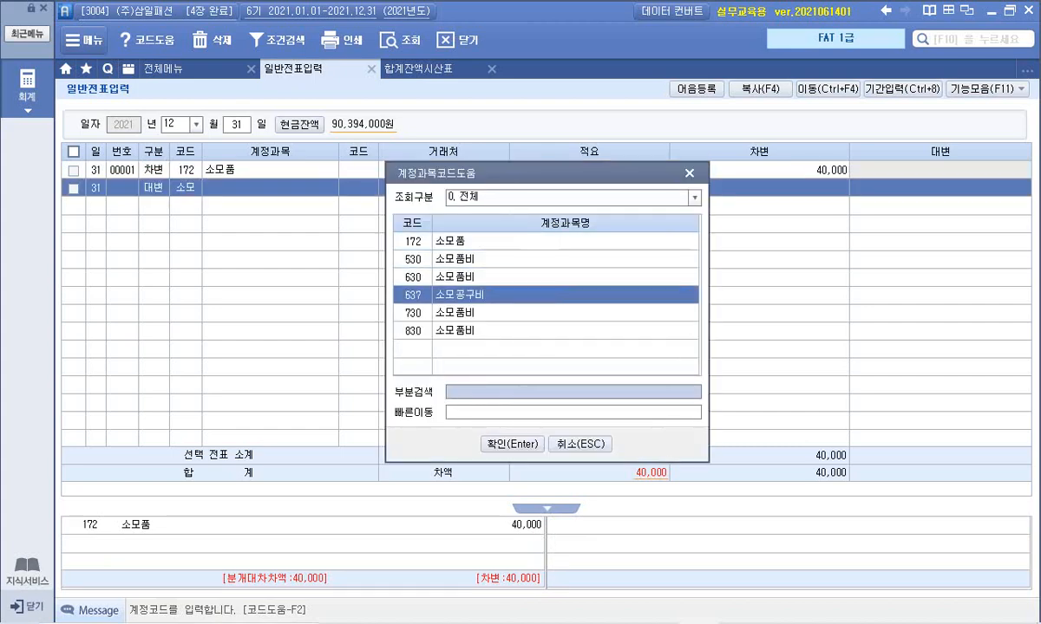
key("Return")
key("Return")
key("Return")
key("Return")
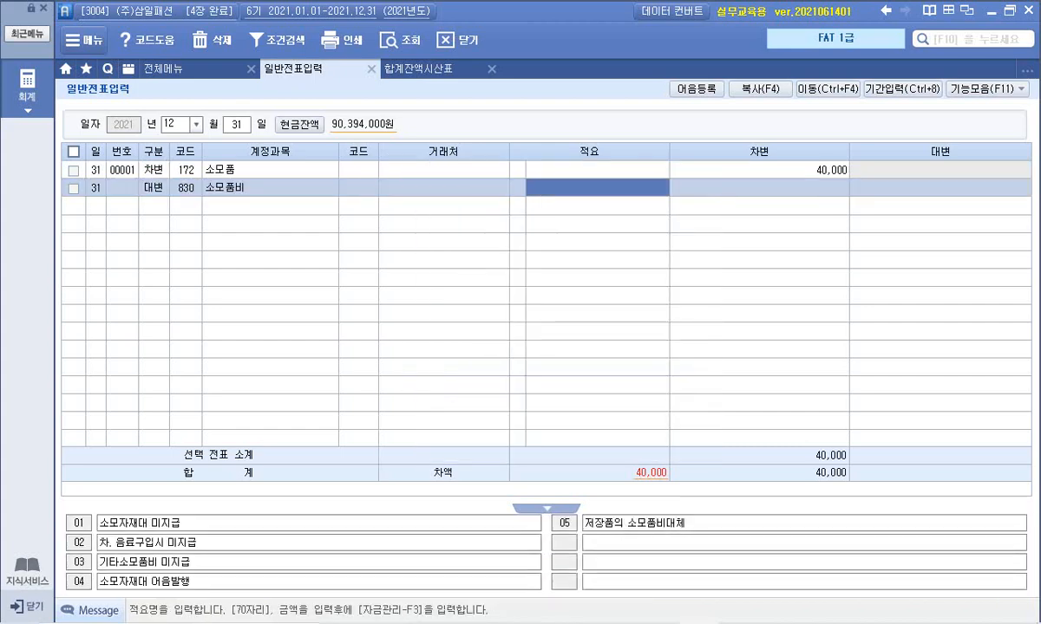
type("40,000")
key("Return")
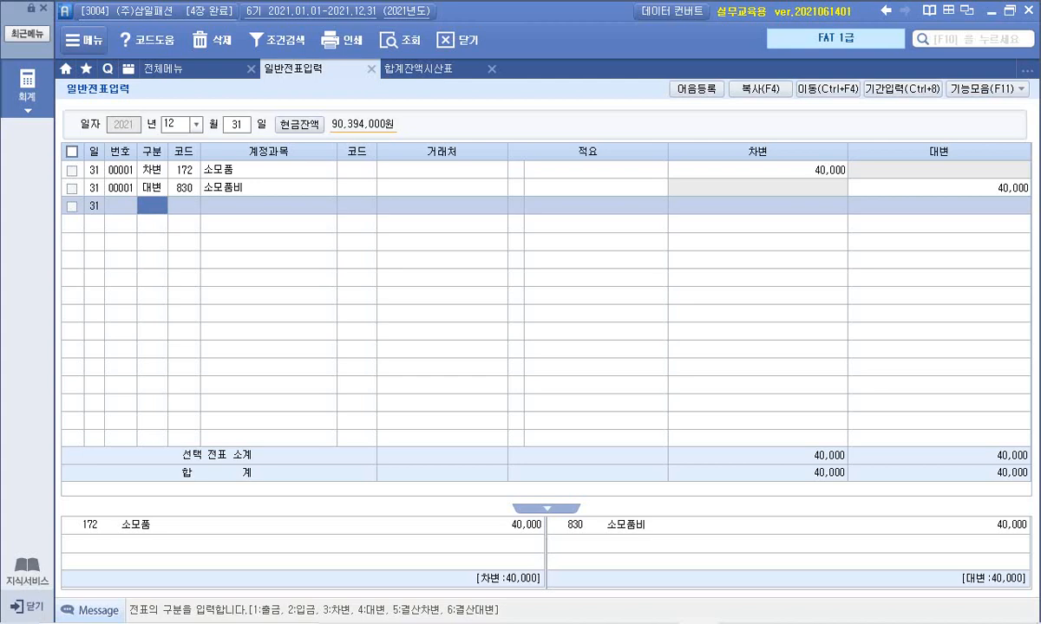
- Requery 합계잔액시산표 for December 31 and check the balance of 소모품비
left_click(416, 69)
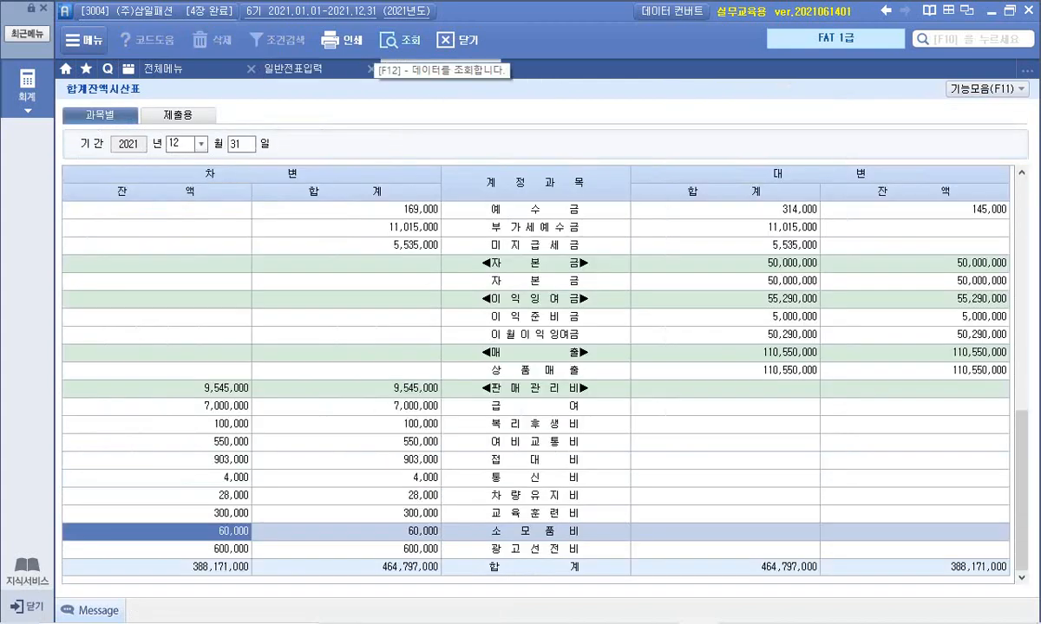
left_click(387, 41)
scroll(535, 382, "down", 10)
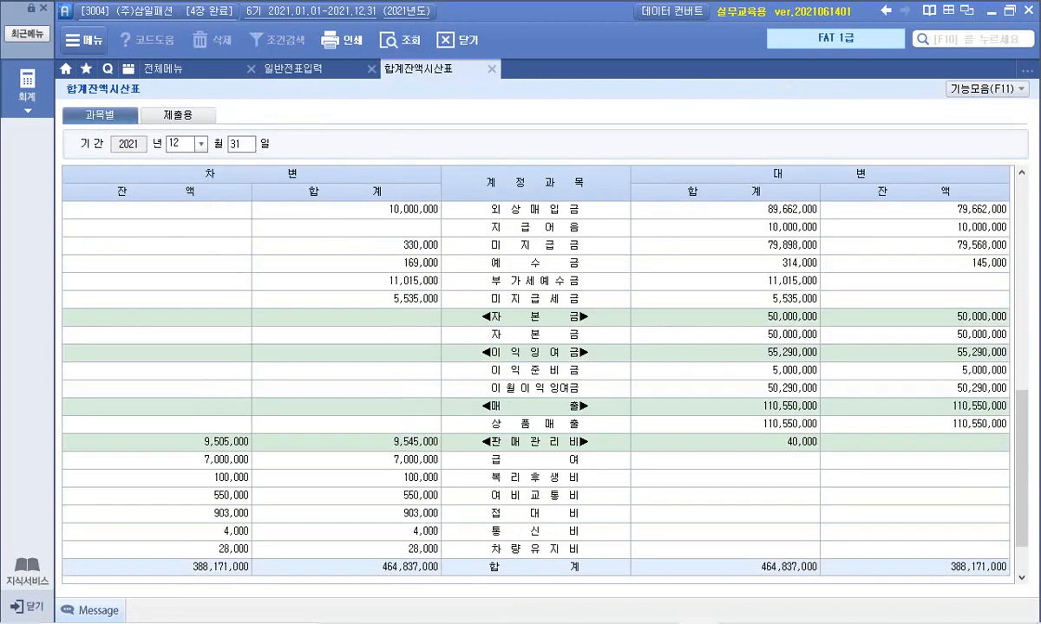
scroll(536, 381, "down", 1)
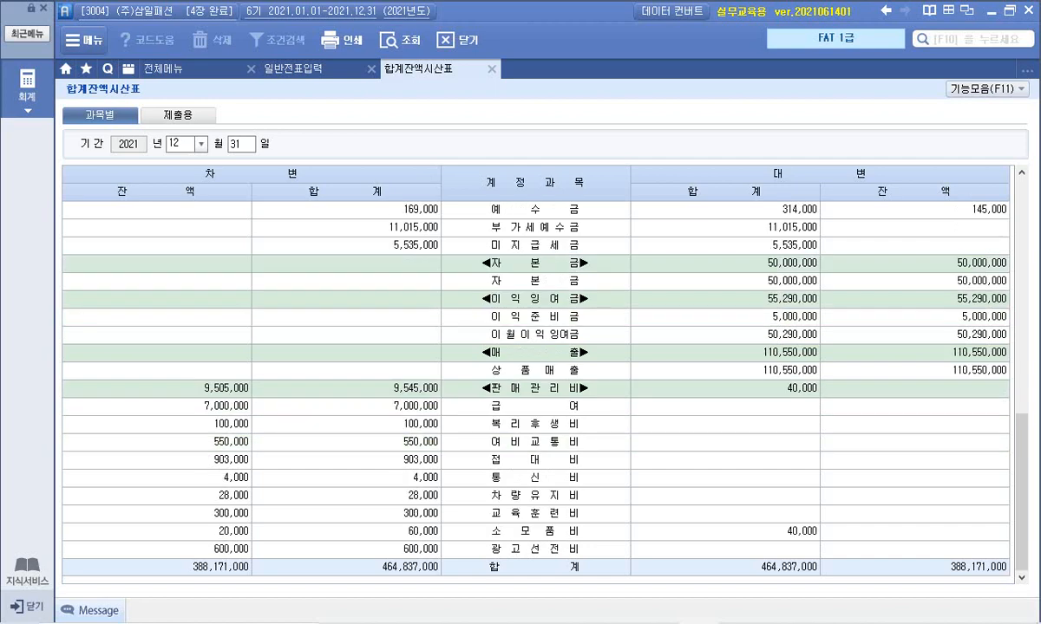
- Examine the debit total, credit total and debit balance of 소모품비 in 합계잔액시산표
left_click(346, 532)
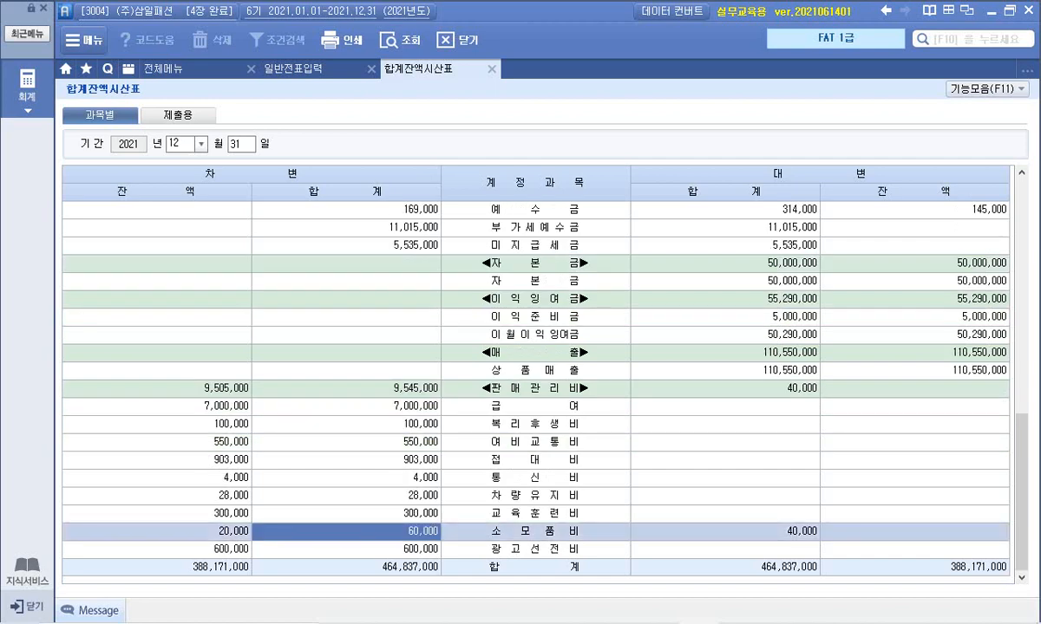
left_click(726, 532)
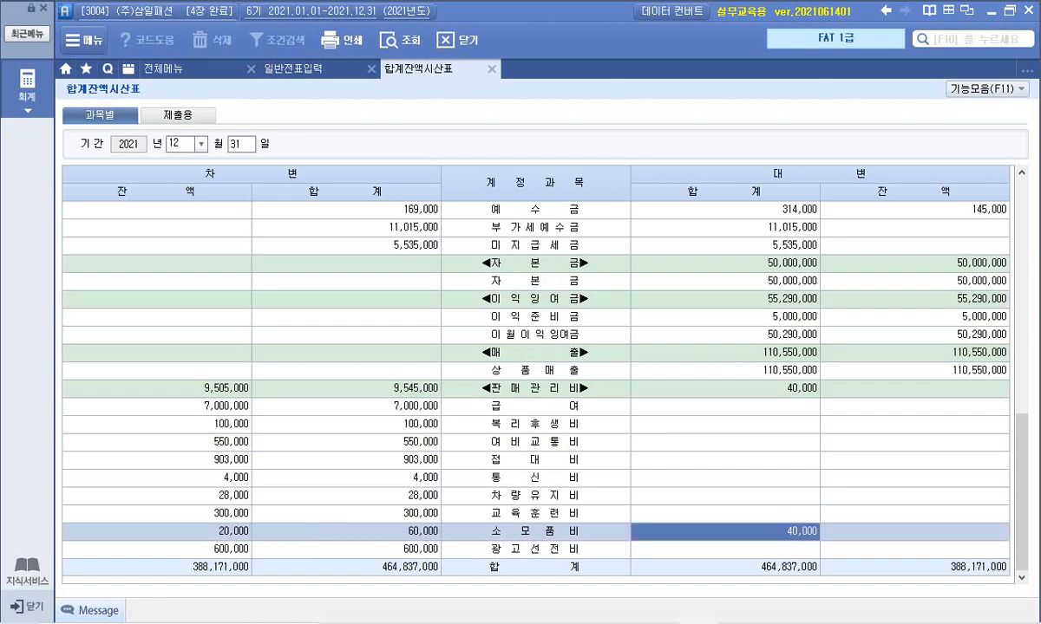
left_click(157, 532)
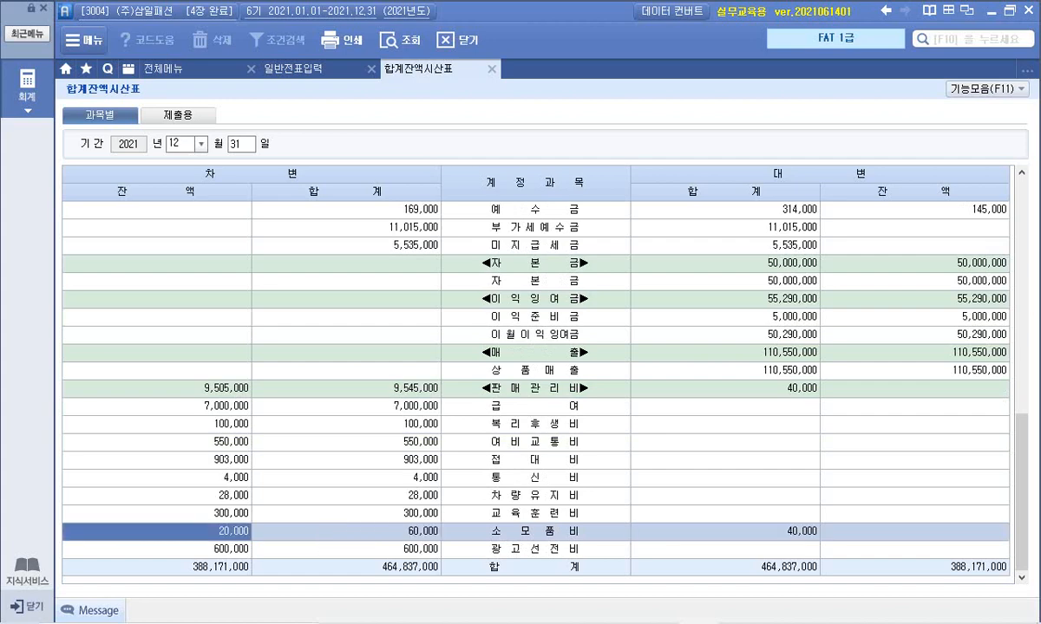
left_click(725, 531)
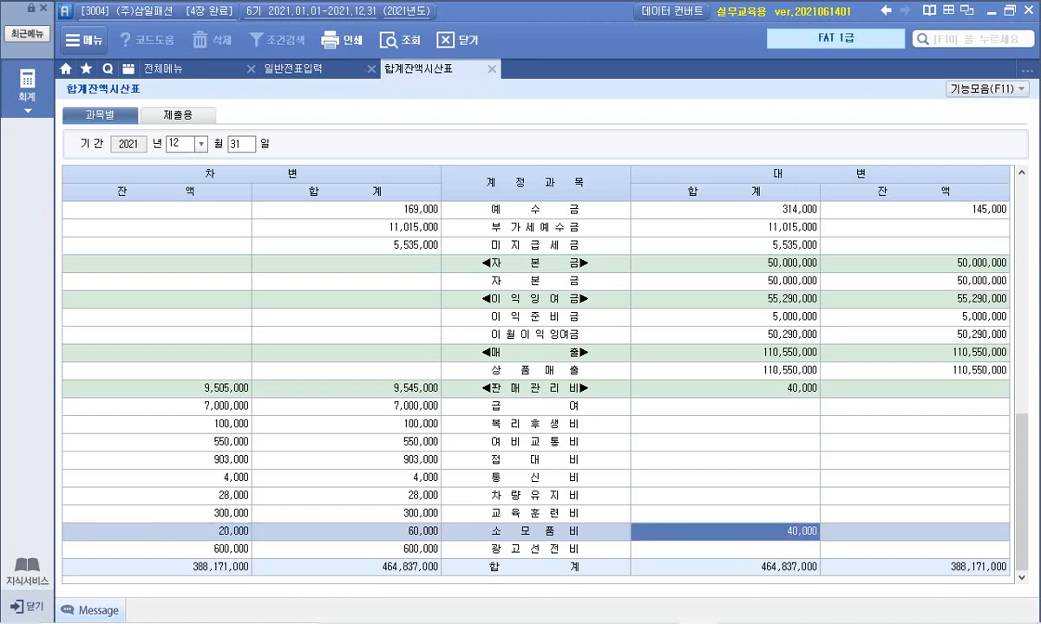
- Compare the debit balance of 소모품 under 재고자산 with the remaining balance of 소모품비
scroll(535, 387, "up", 6)
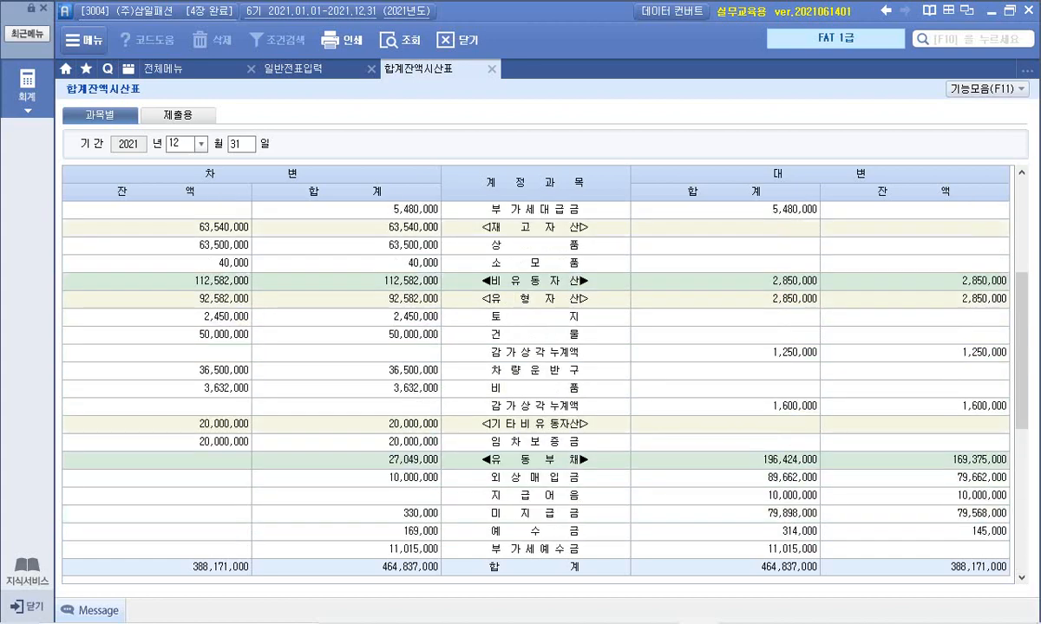
left_click(535, 263)
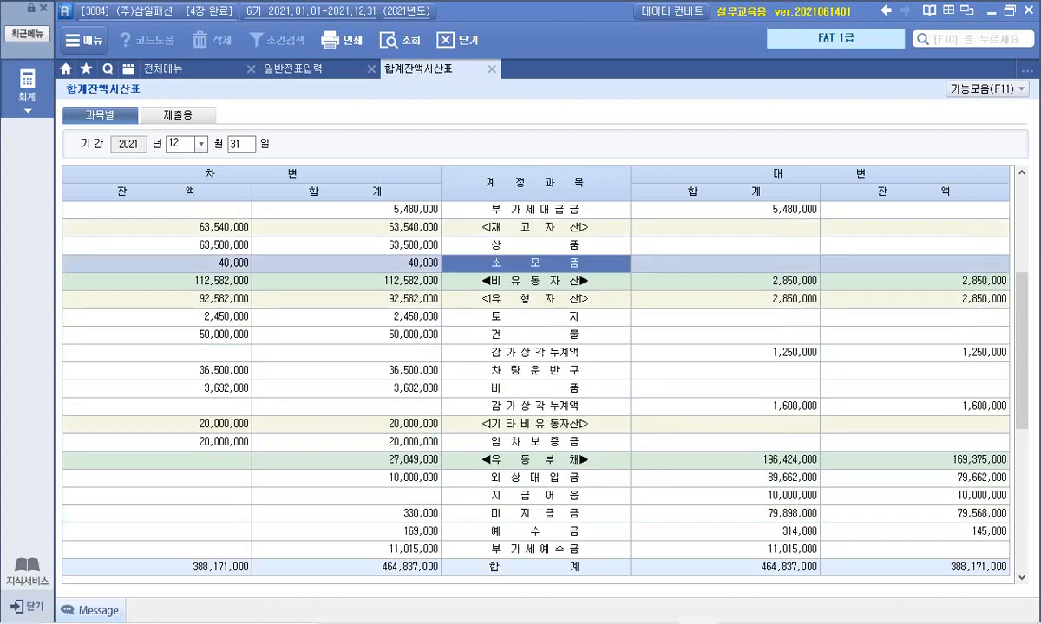
left_click(200, 263)
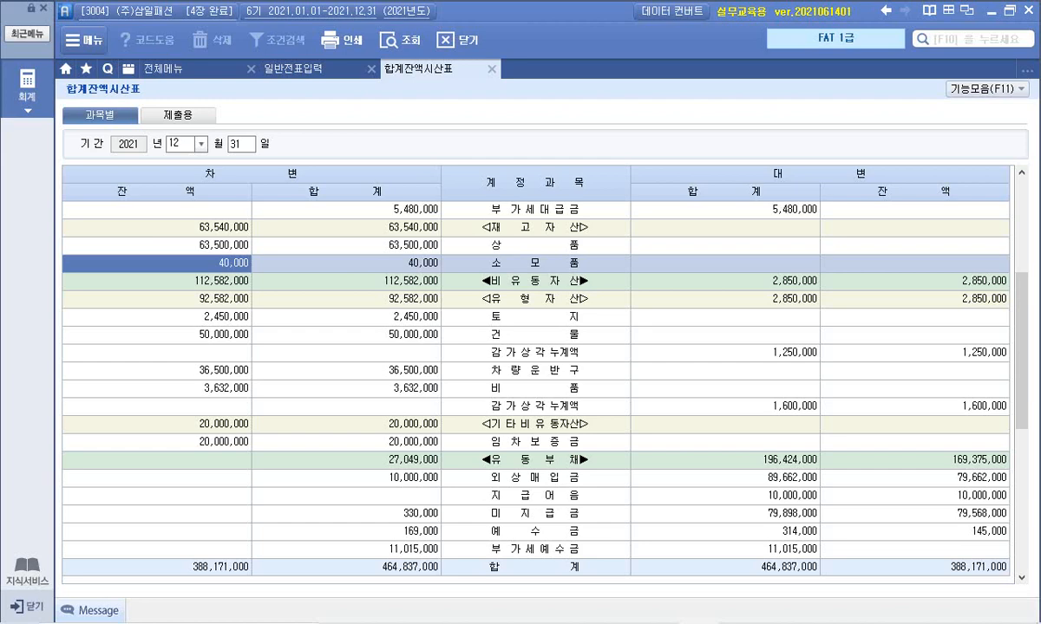
scroll(535, 382, "down", 6)
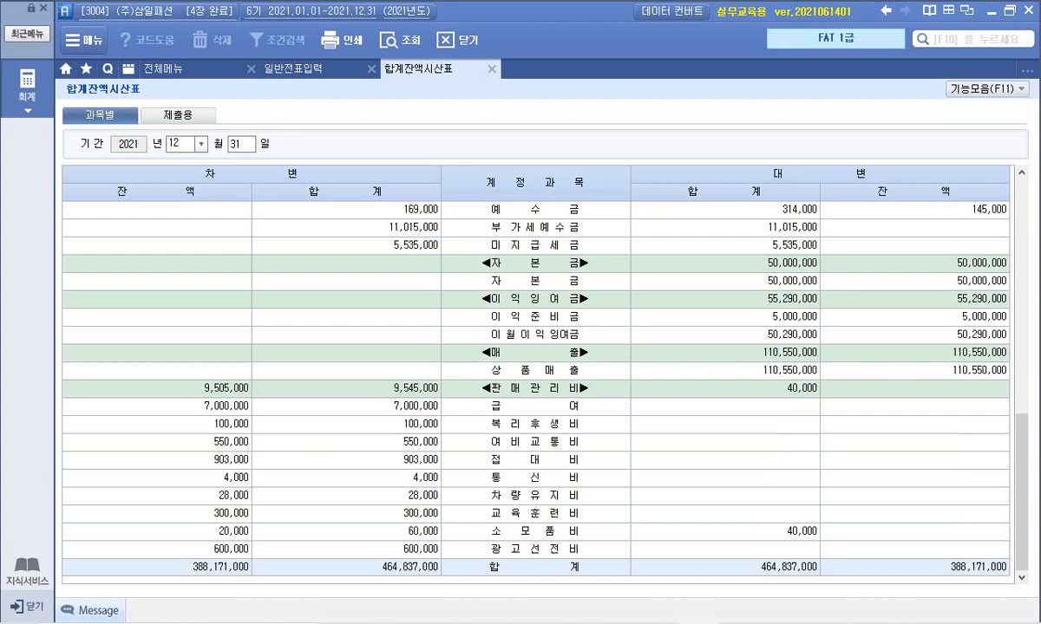
left_click(174, 532)
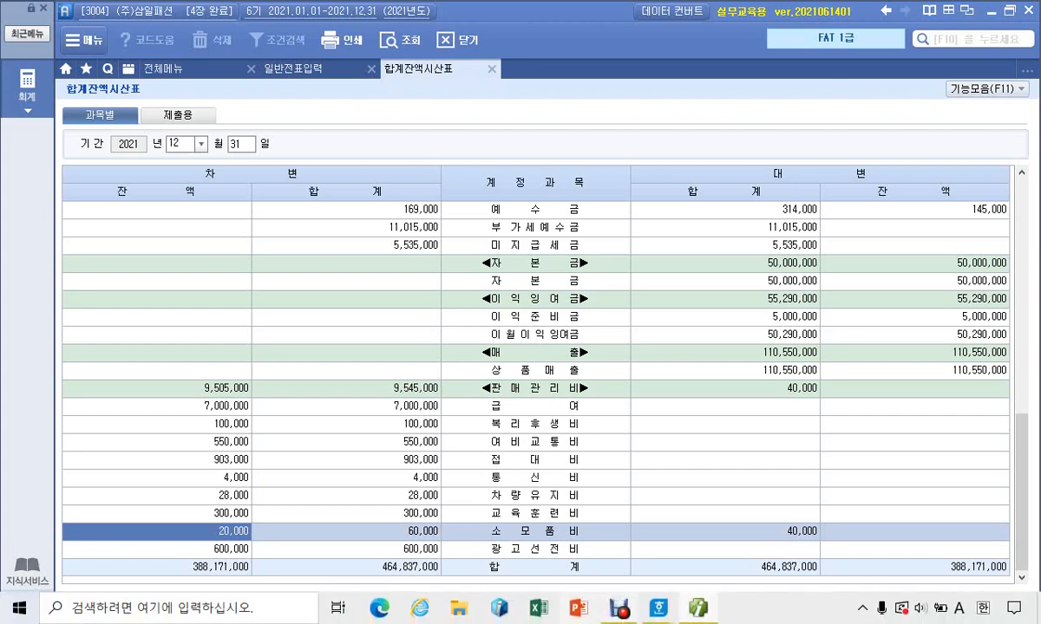
- Switch to the 03 3부5장.hwp textbook in 한글 and insert several blank lines below the 수행 2 exercise
mouse_move(659, 609)
left_click(650, 509)
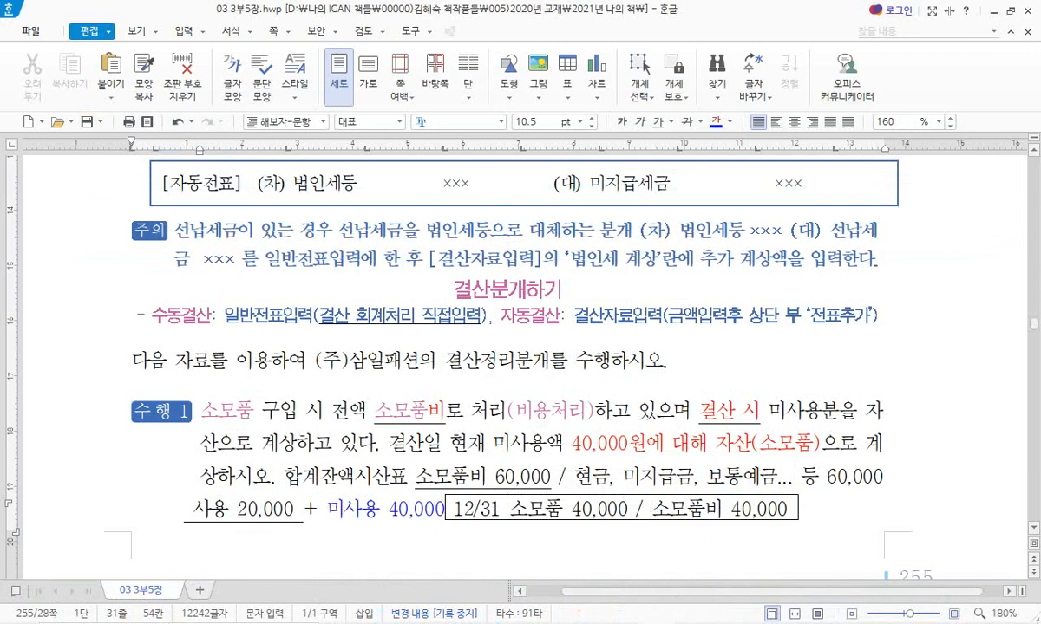
scroll(653, 509, "down", 5)
scroll(524, 364, "down", 4)
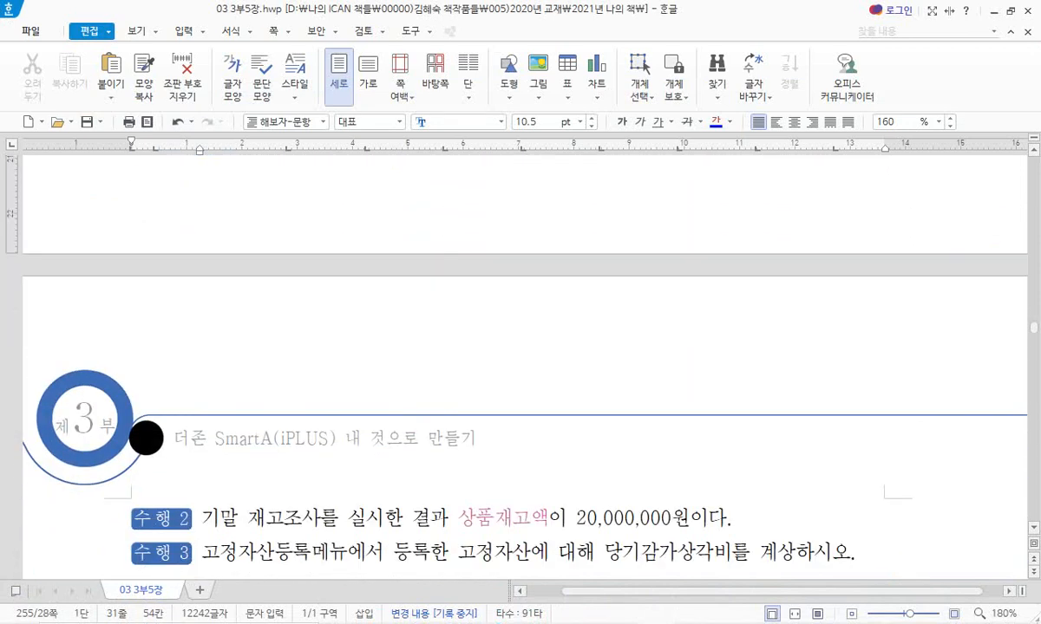
left_click(760, 513)
key("Return")
key("Return")
key("Return")
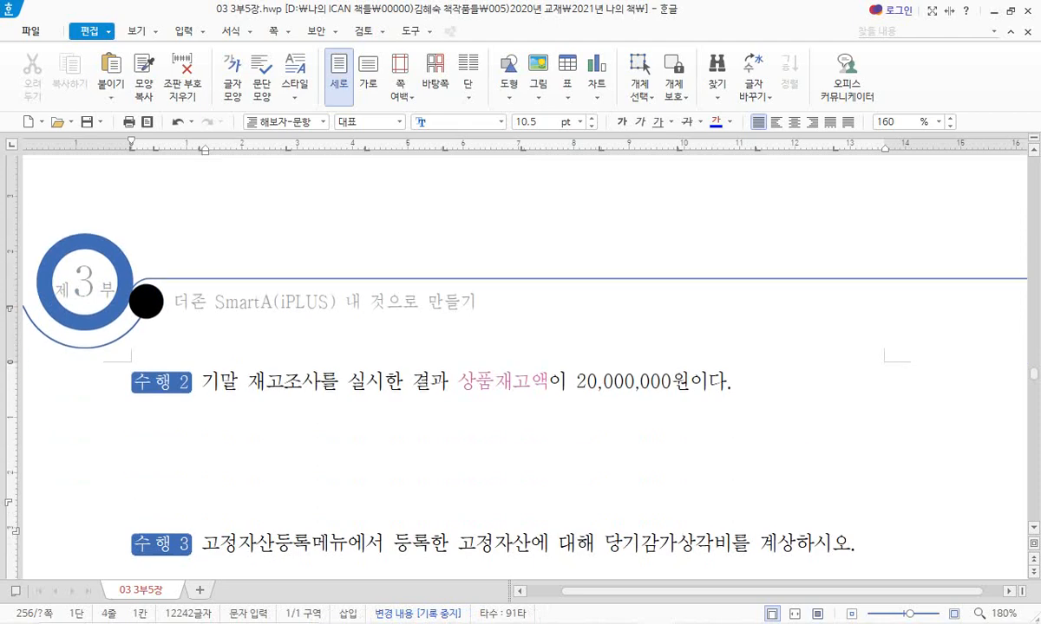
scroll(521, 365, "up", 2)
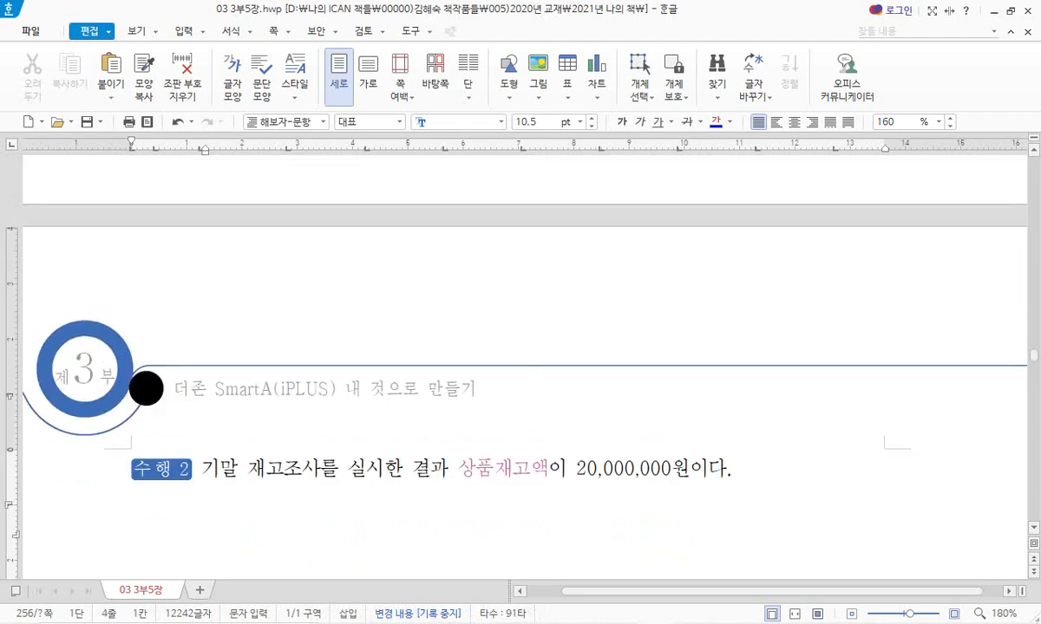
scroll(130, 505, "down", 3)
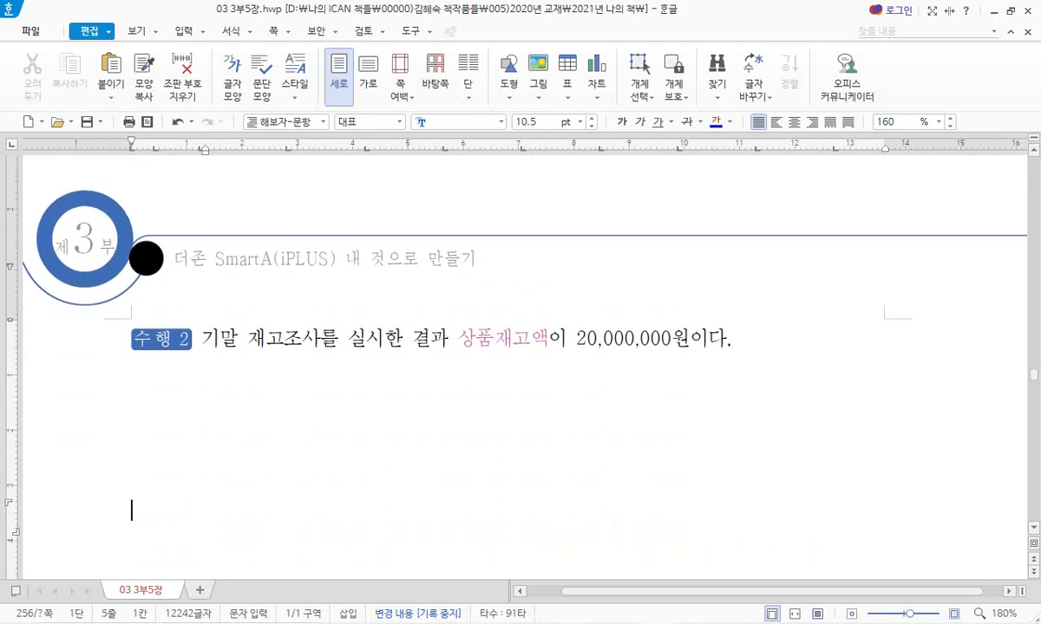
- Start a note line directly below 수행 2 reading "기중) 매출 세금계산서 외.출, 현금"
left_click(133, 382)
type("기 중")
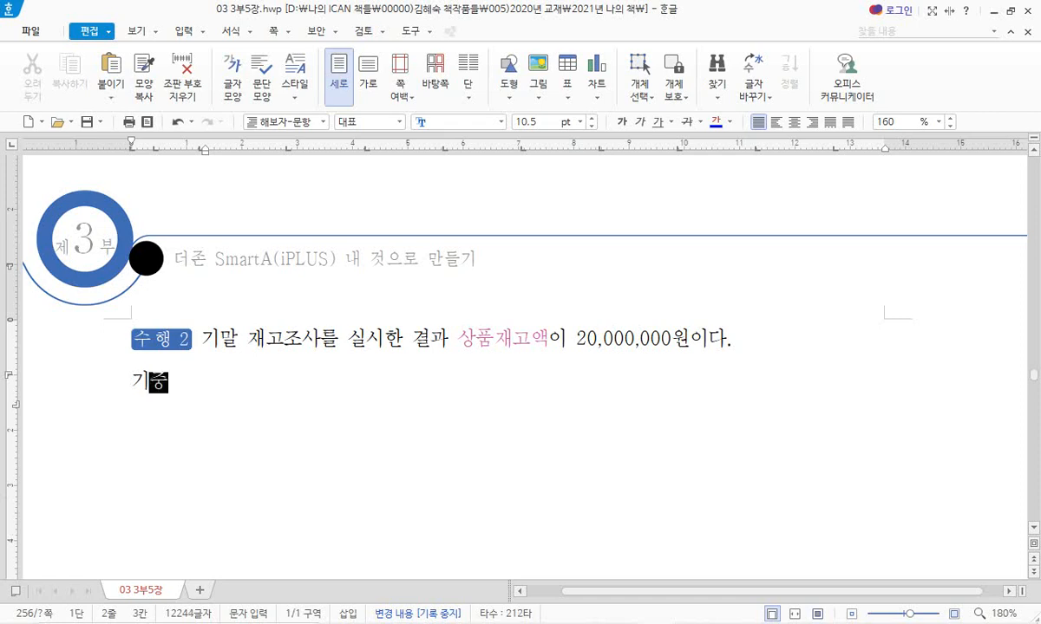
type(") 매출")
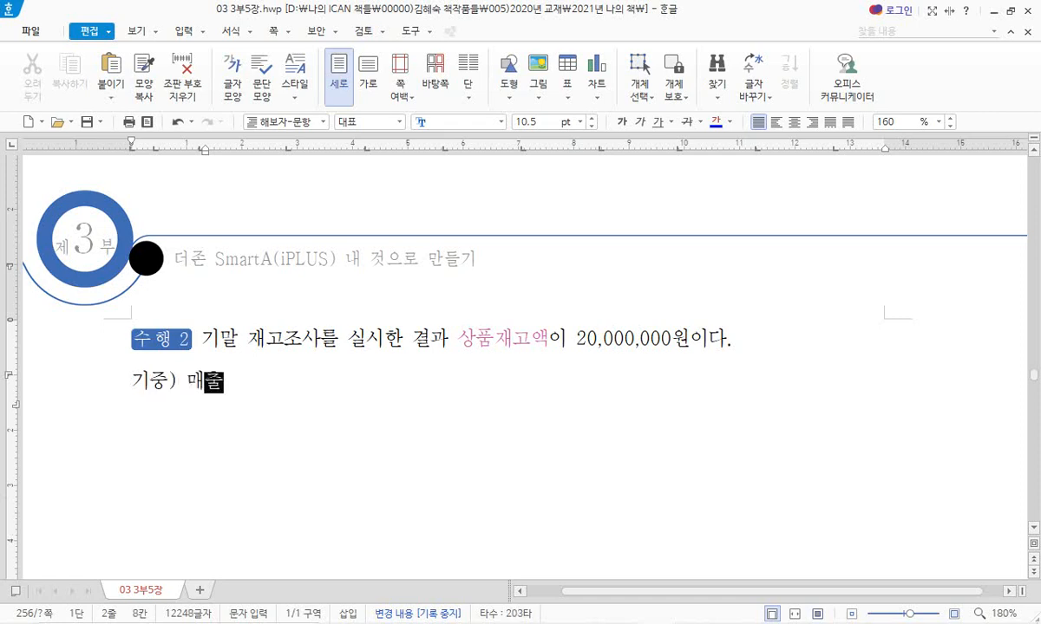
type(" 세금ㄱ계산서")
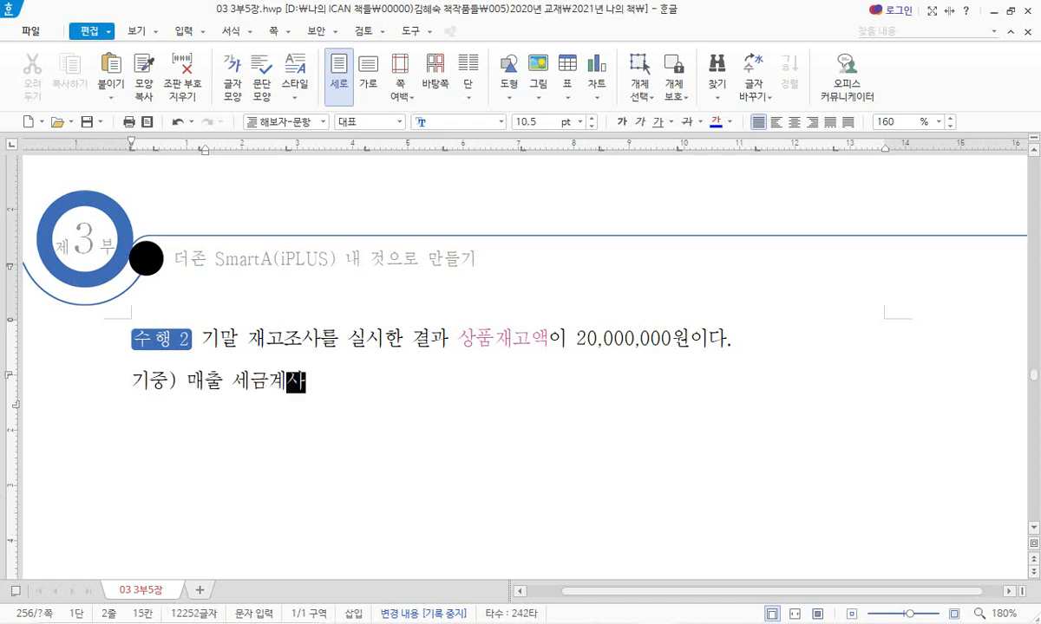
type(" 외.주")
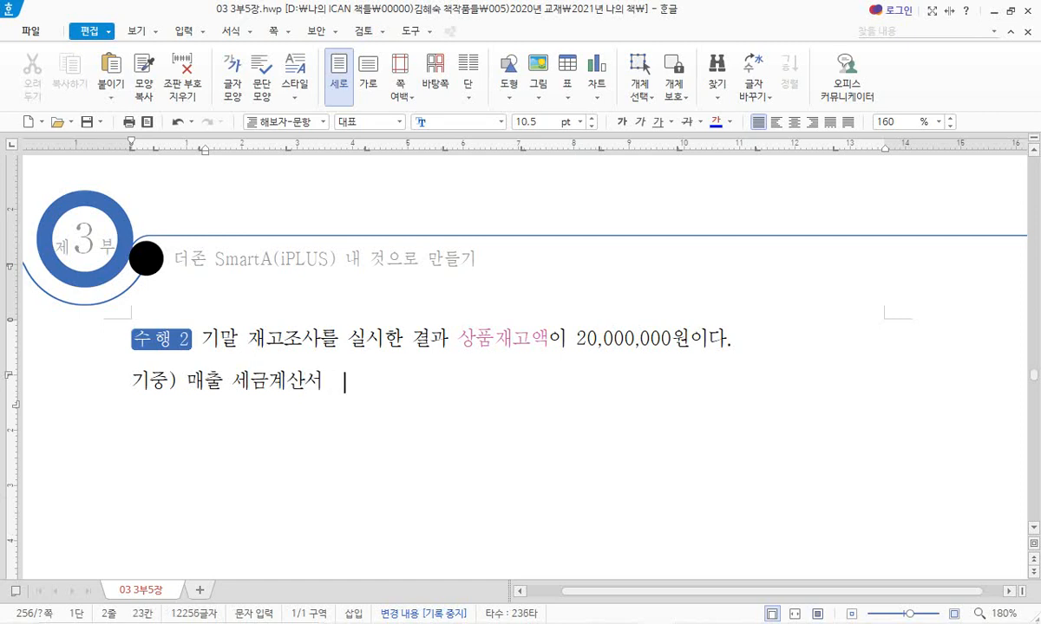
type("출, 현금    ")
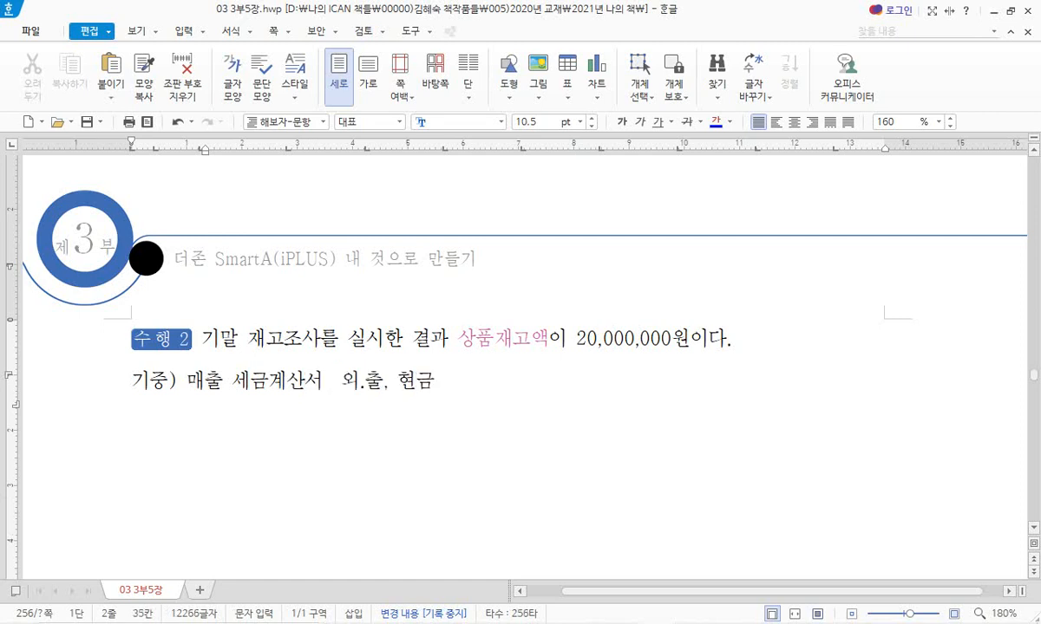
- Continue the sales note after 현금 with "xxx / 상품매출 xxx"
type("xxx / tkdvna")
key("BackSpace")
key("BackSpace")
key("BackSpace")
key("BackSpace")
key("BackSpace")
key("BackSpace")
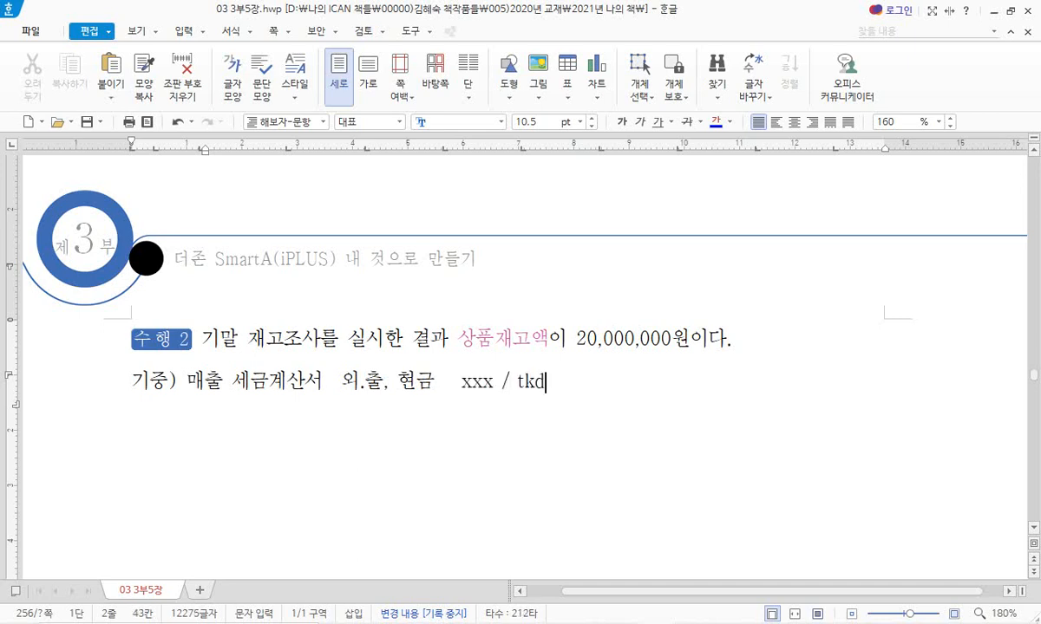
key("Hangul")
type("상푸ㅁ매출")
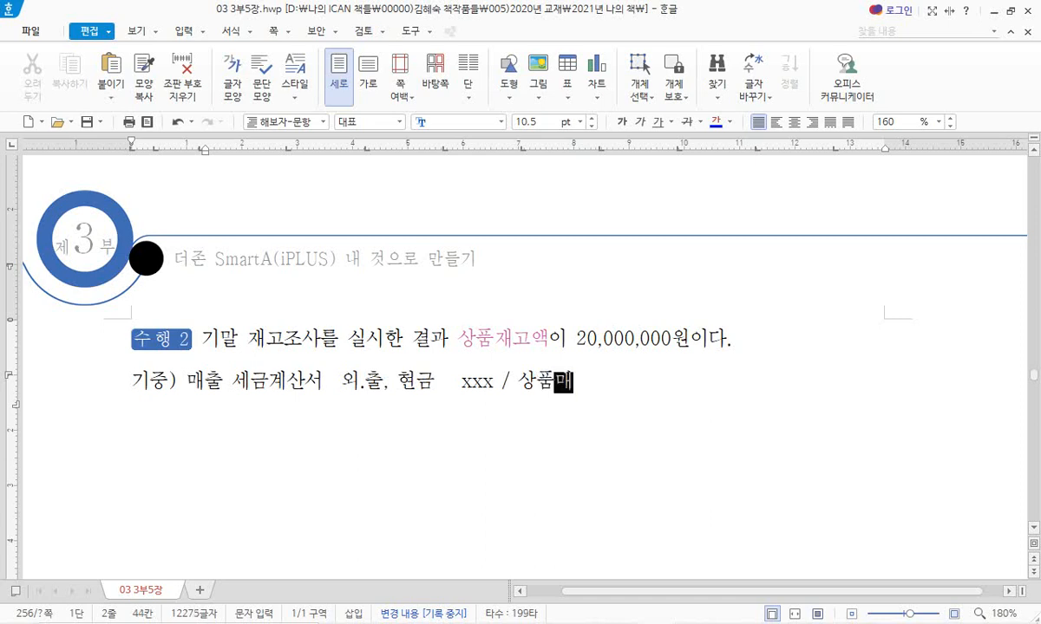
key("Hangul")
type("xxx")
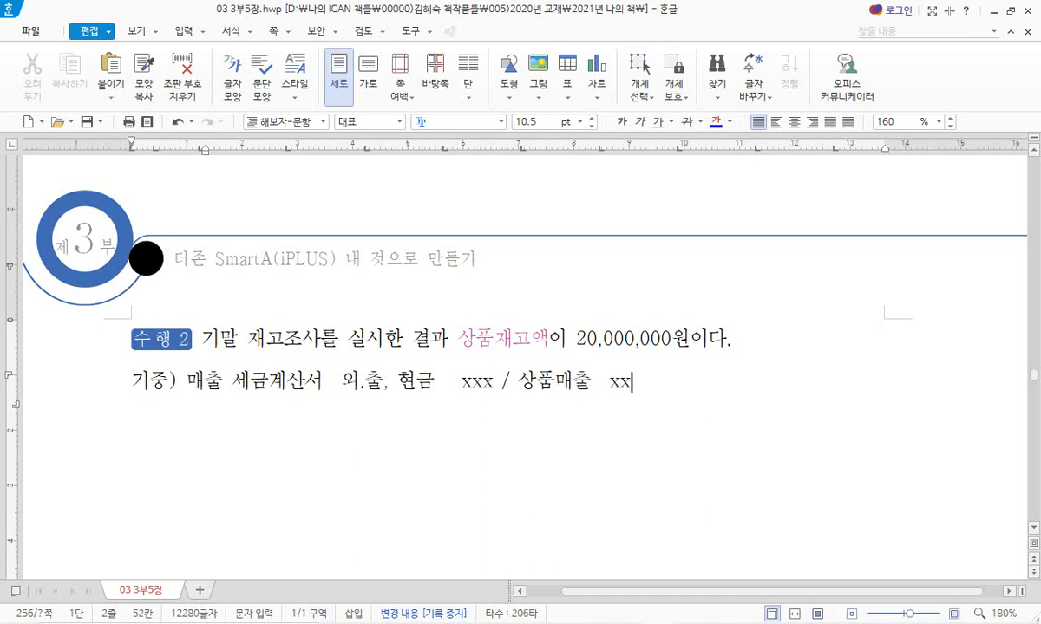
- Complete the sales note's credit side with "부가세예수금 xxx"
key("Hangul")
type("북ㅏ세예숙")
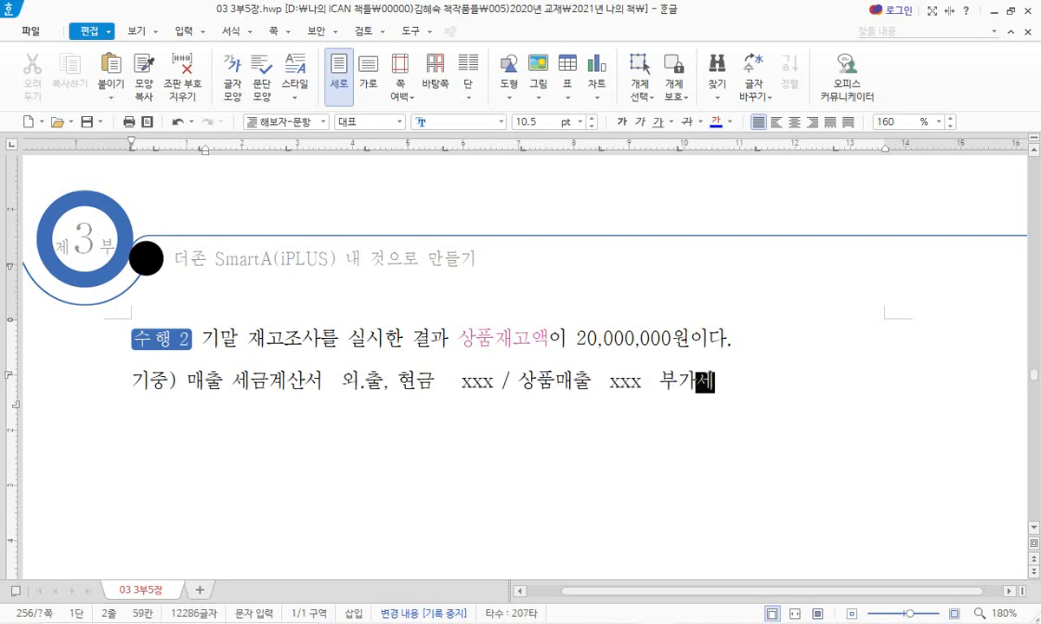
type("ㅡㅁ     ㅌㅌㅌ")
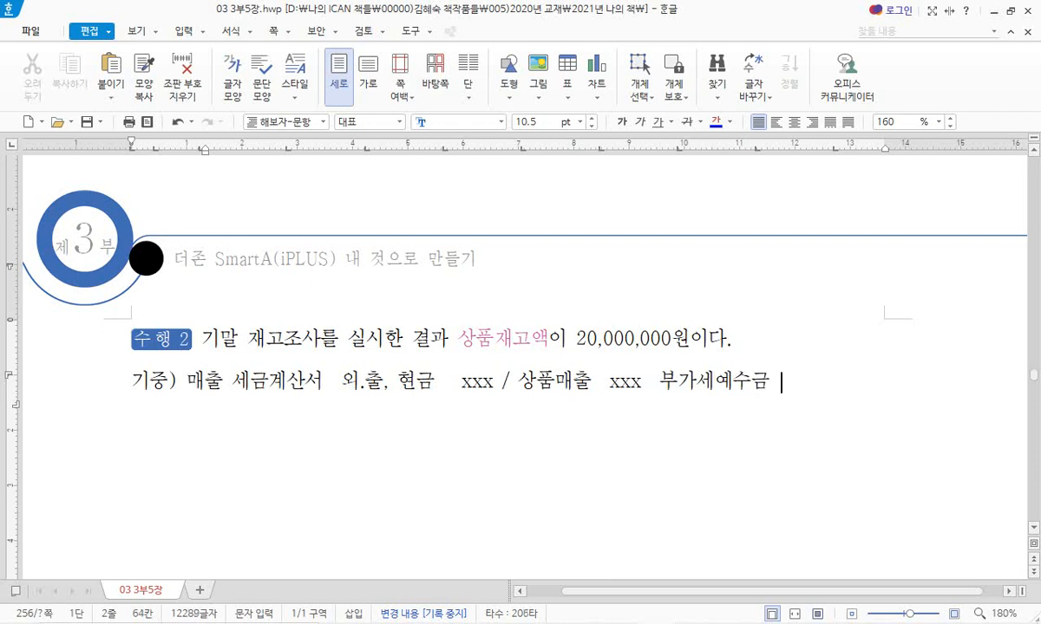
key("BackSpace")
key("BackSpace")
key("BackSpace")
key("Hangul")
type("xxx")
- Start a second note line below the sales entry reading "기중) 매입 세금계산 상품"
key("Return")
type("rlwn")
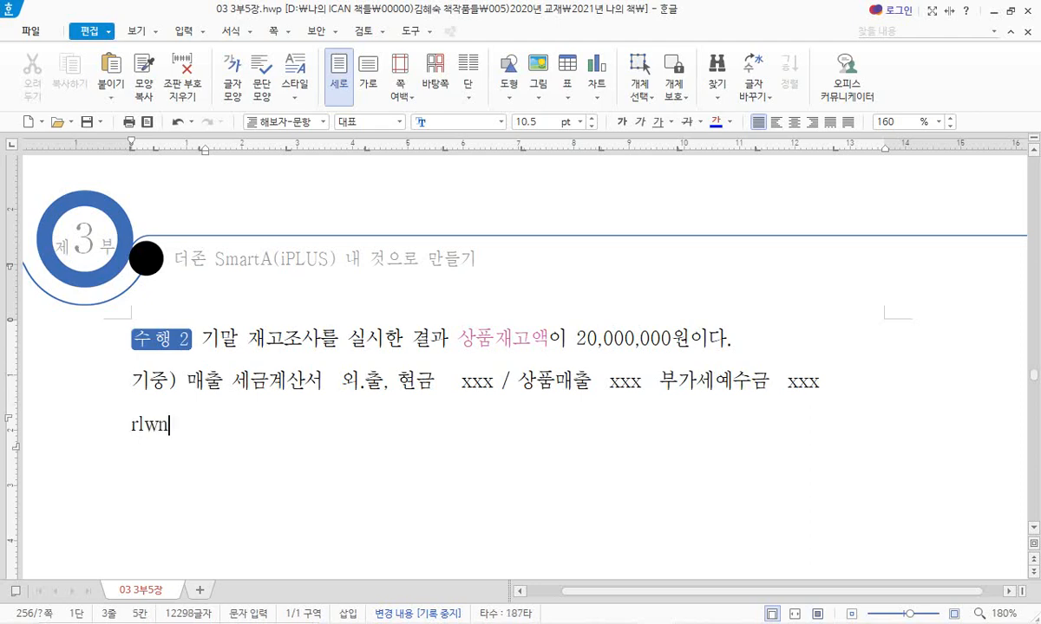
key("BackSpace")
key("BackSpace")
key("BackSpace")
key("BackSpace")
key("Hangul")
type("기")
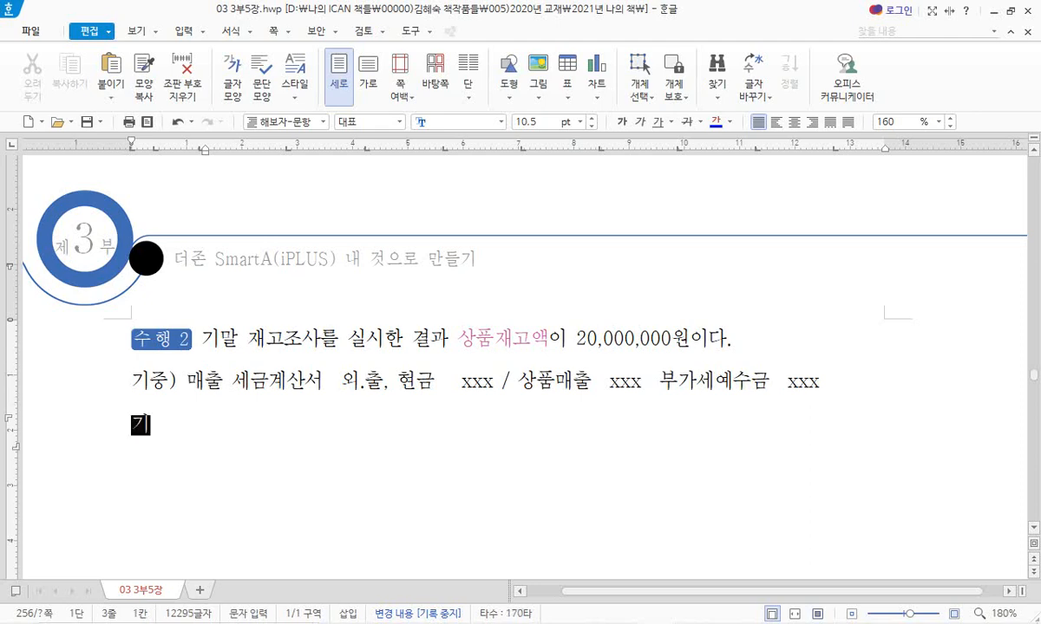
type("중) ")
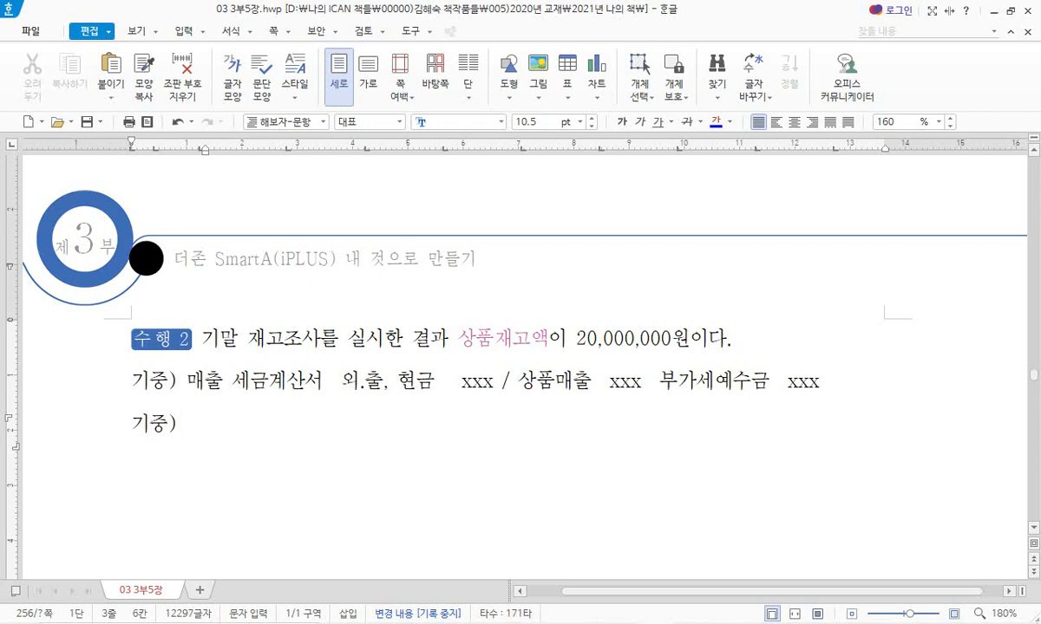
type("매입 섹")
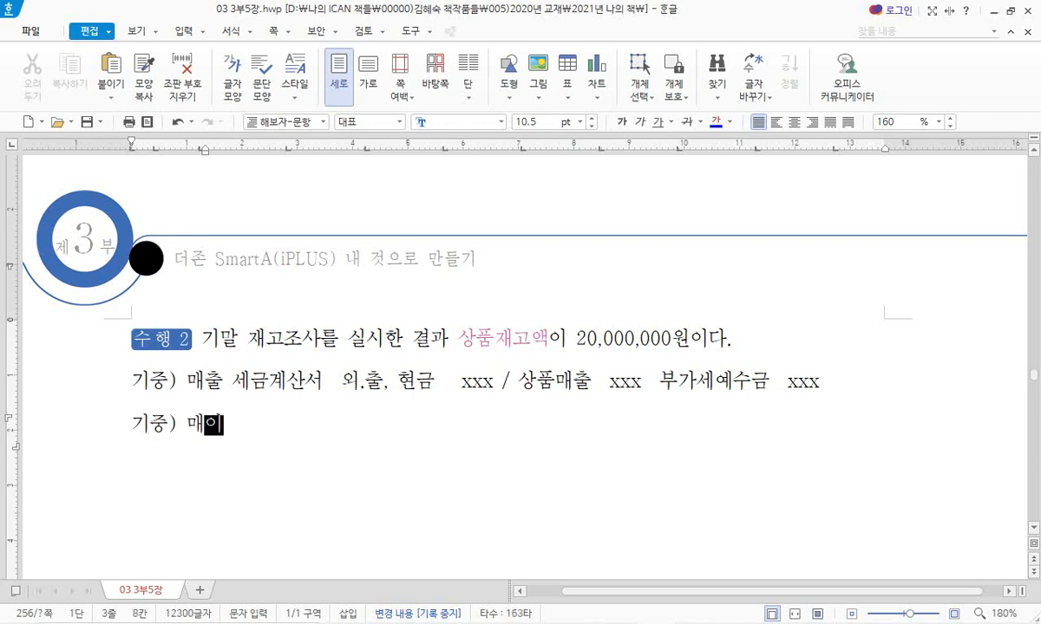
type("금계산 ")
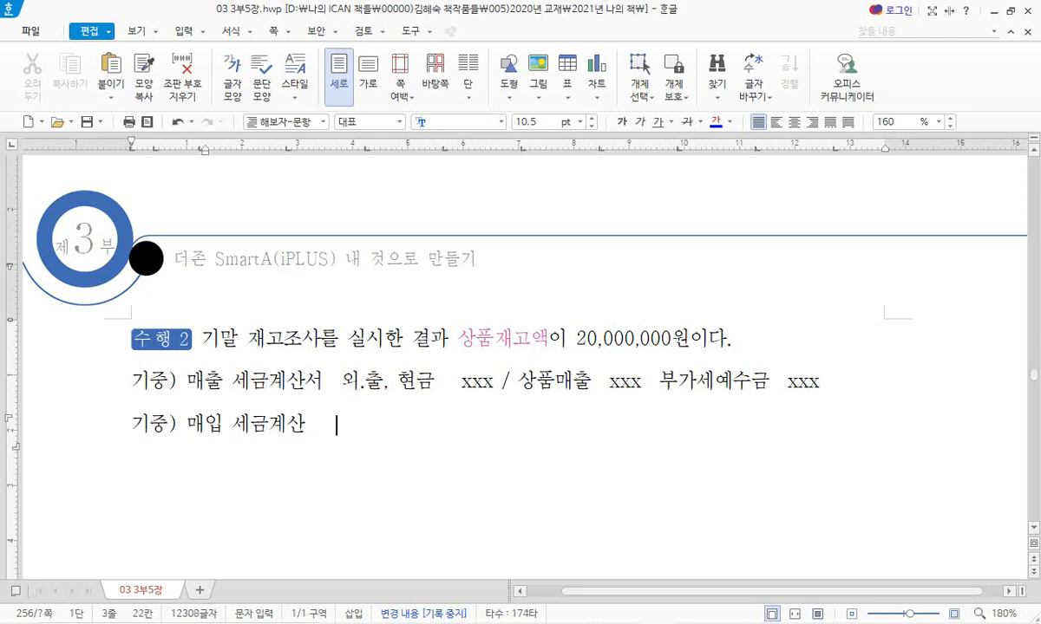
type(" 상푸ㅁ        ")
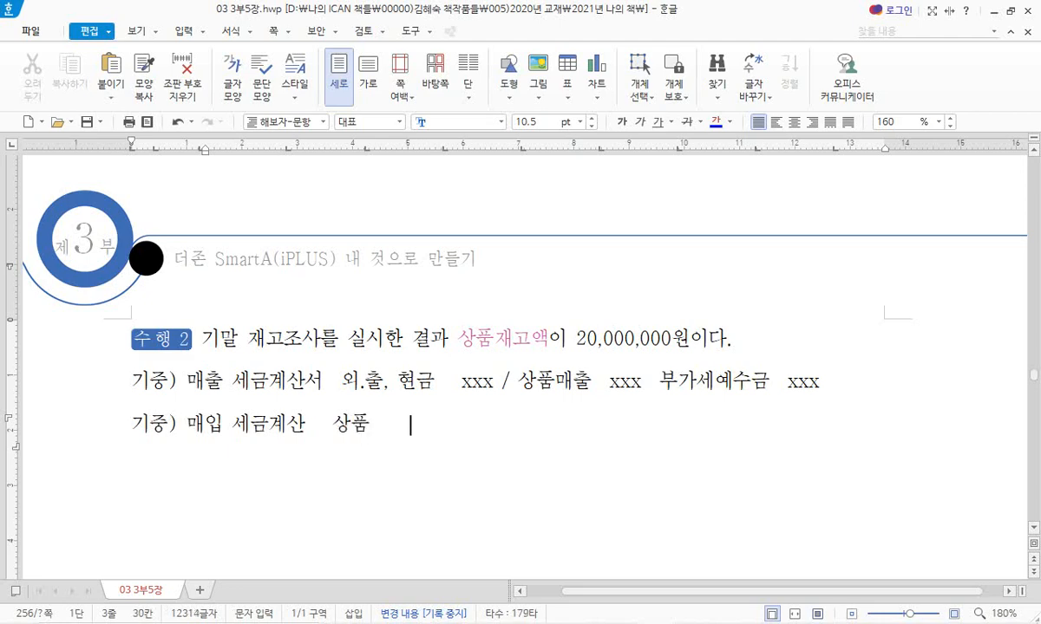
- Continue the purchase note after 상품 with "xxx / 외.입, 현금 xxx"
type("xxx ")
type("/ ")
type("dla")
key("BackSpace")
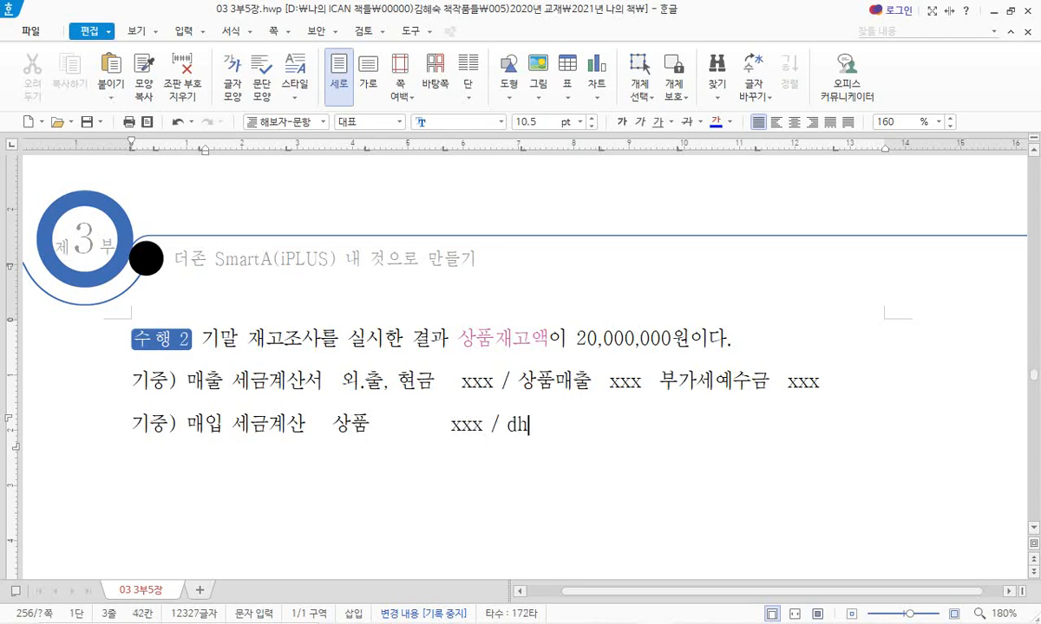
key("BackSpace")
key("BackSpace")
key("Hangul")
type("외.입,")
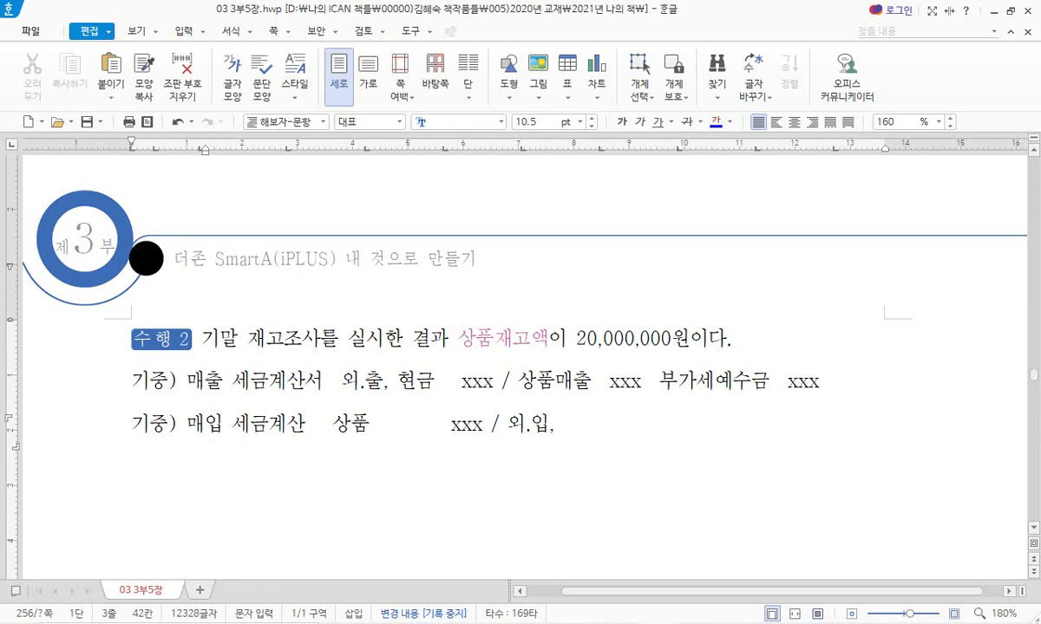
type(" 현ㄱㅡㅁ")
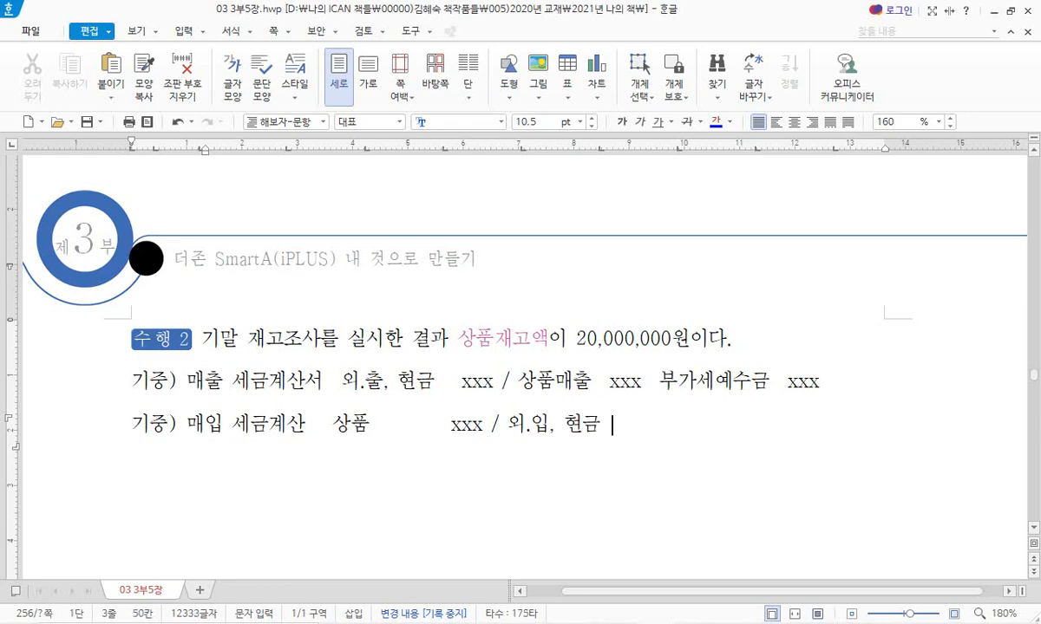
right_click(612, 345)
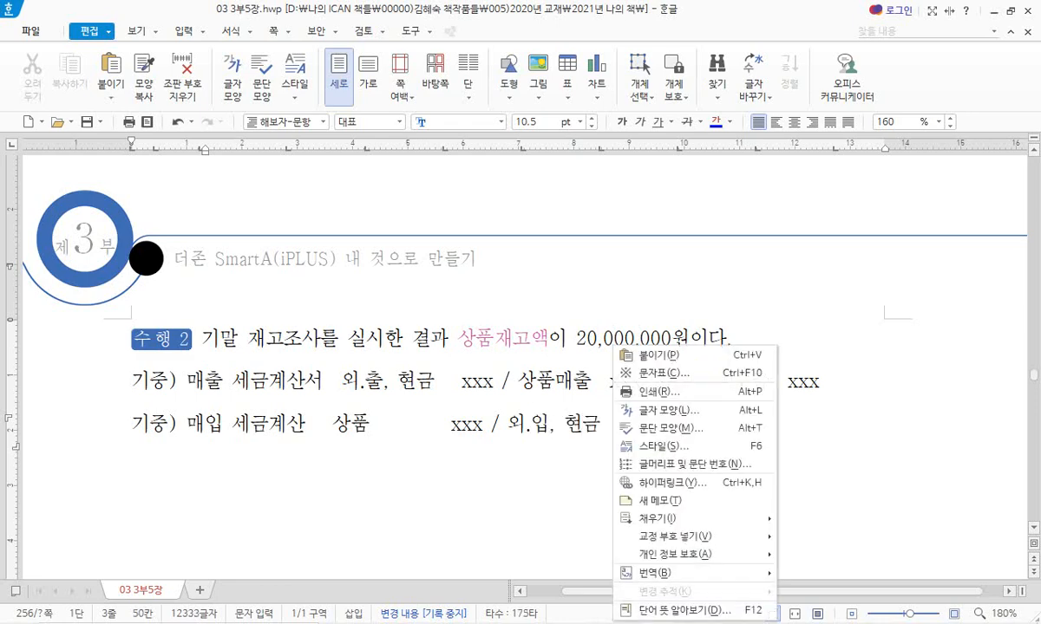
key("Escape")
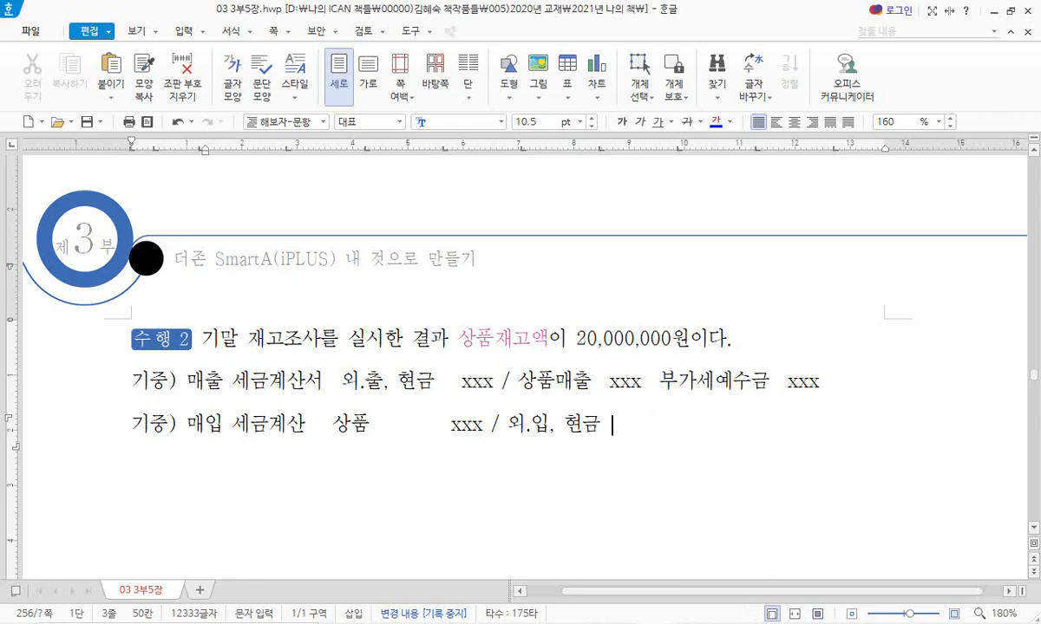
type("xxx")
- Remove the extra spaces between 상품 and its xxx amount in the purchase note
left_click(371, 425)
key("Delete")
key("Delete")
key("Delete")
key("Delete")
key("Delete")
key("Delete")
key("Delete")
key("Delete")
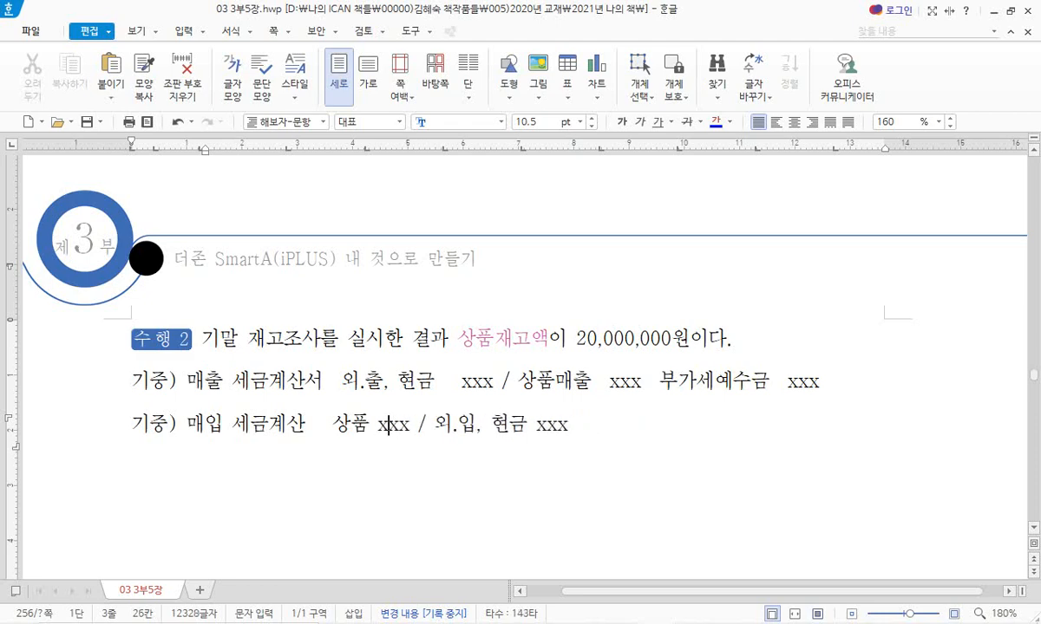
- Insert "부가세대급금 xxx" before the slash to complete the purchase note's debit side
key("Right")
key("Right")
key("Right")
key("Right")
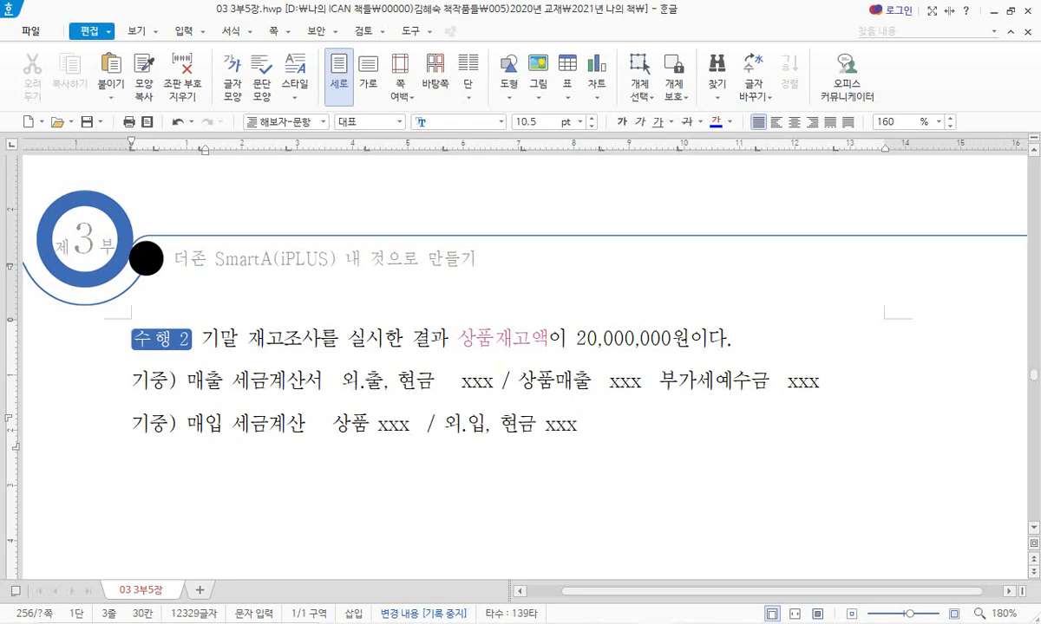
type("부가세")
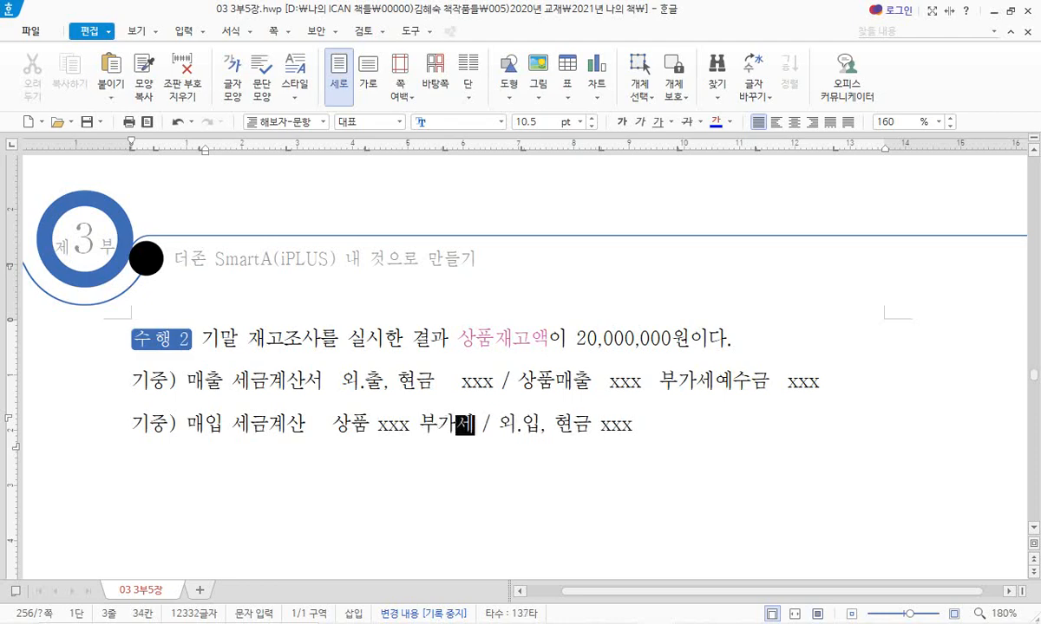
type("대급금")
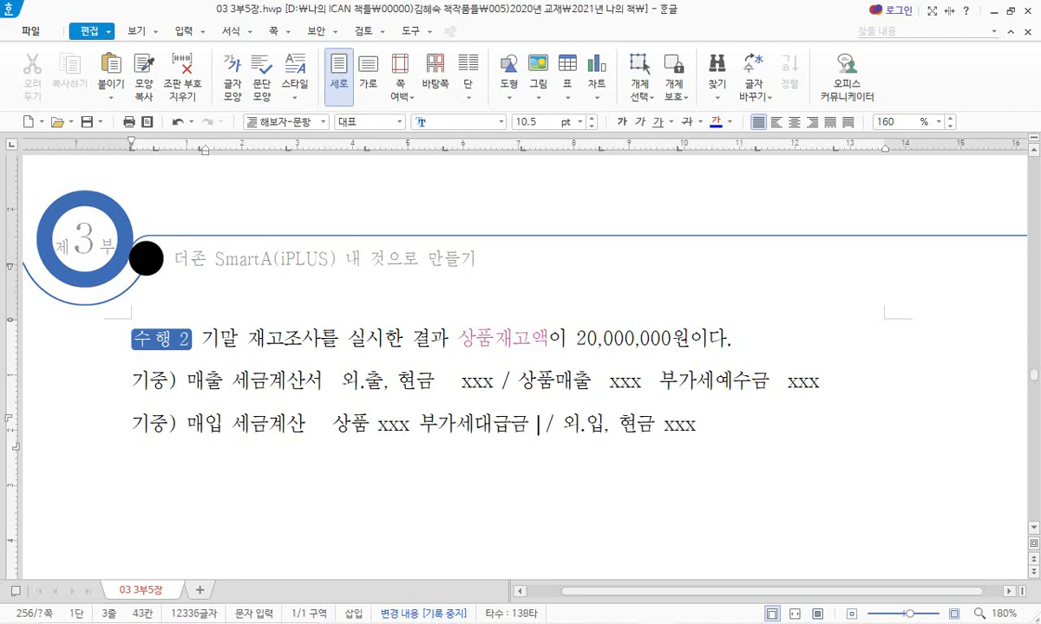
type(" xxx")
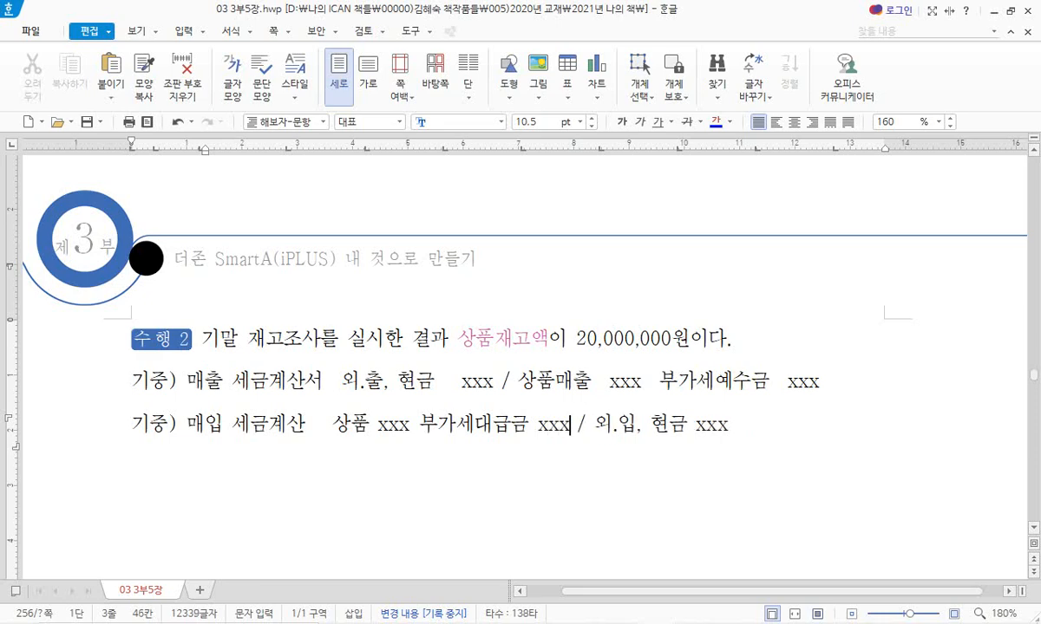
- Format "상품매출 xxx" in the sales note as blue, bold and underlined
left_click_drag(518, 382, 650, 382)
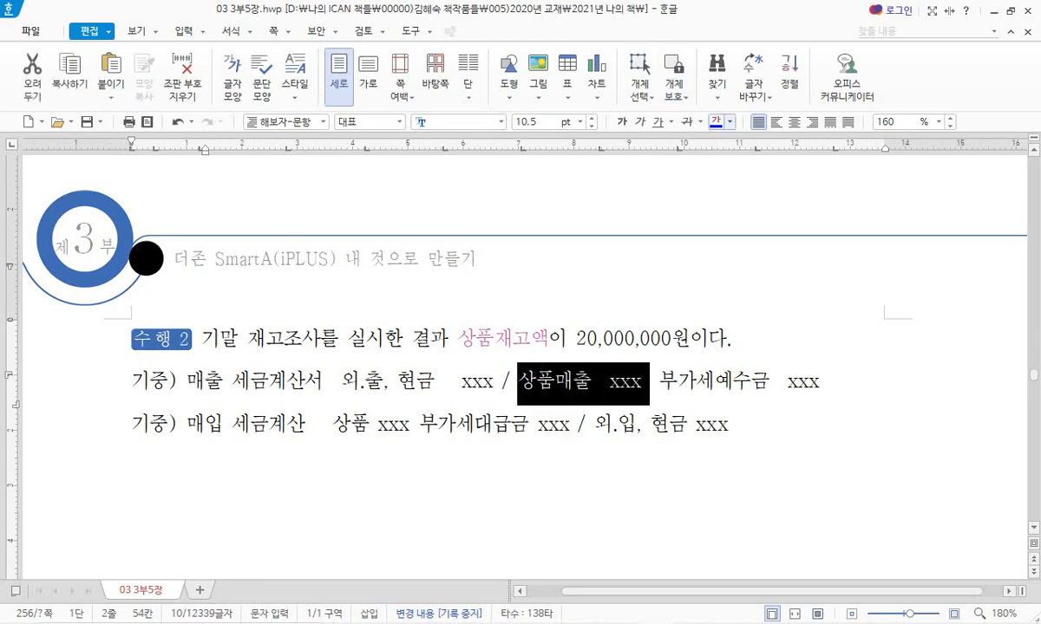
left_click(716, 122)
left_click(622, 123)
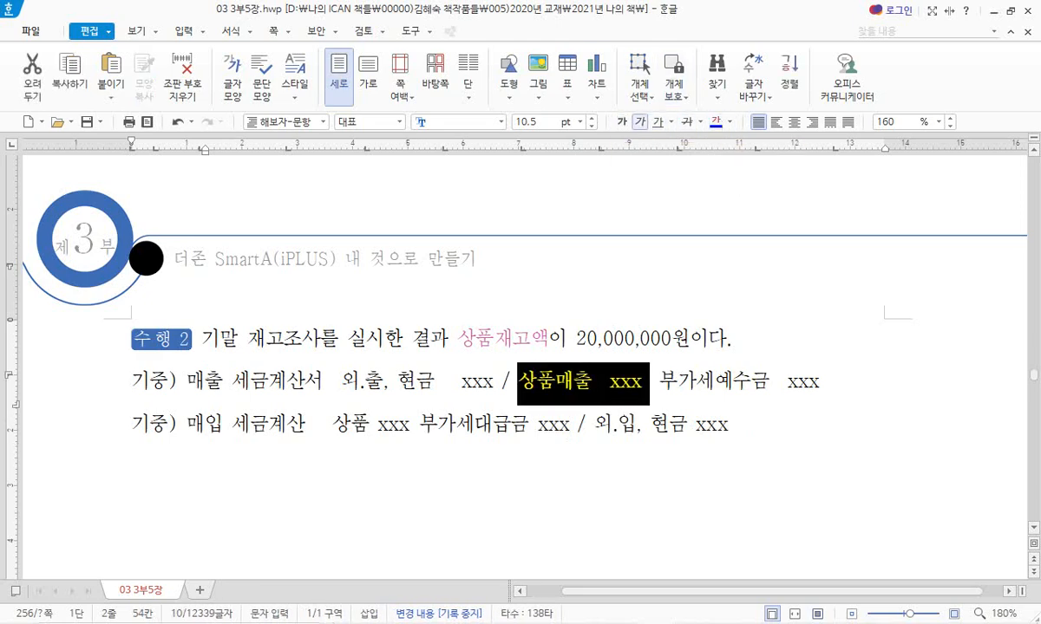
left_click(658, 122)
- Format "상품 xxx" in the purchase note as blue, bold and underlined
left_click_drag(323, 425, 419, 425)
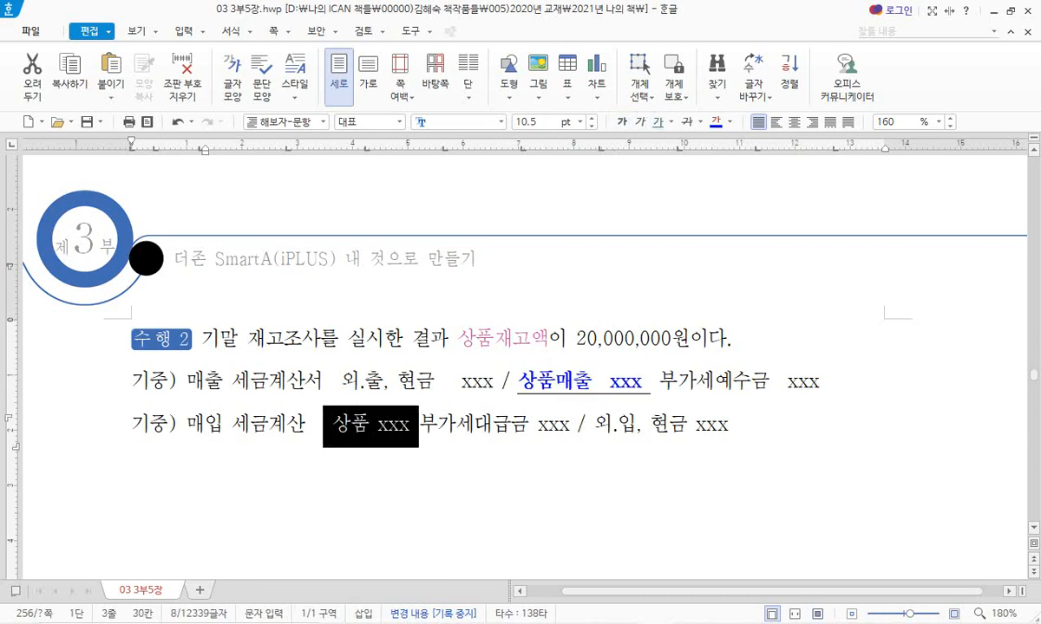
left_click(716, 122)
left_click(622, 122)
left_click(659, 122)
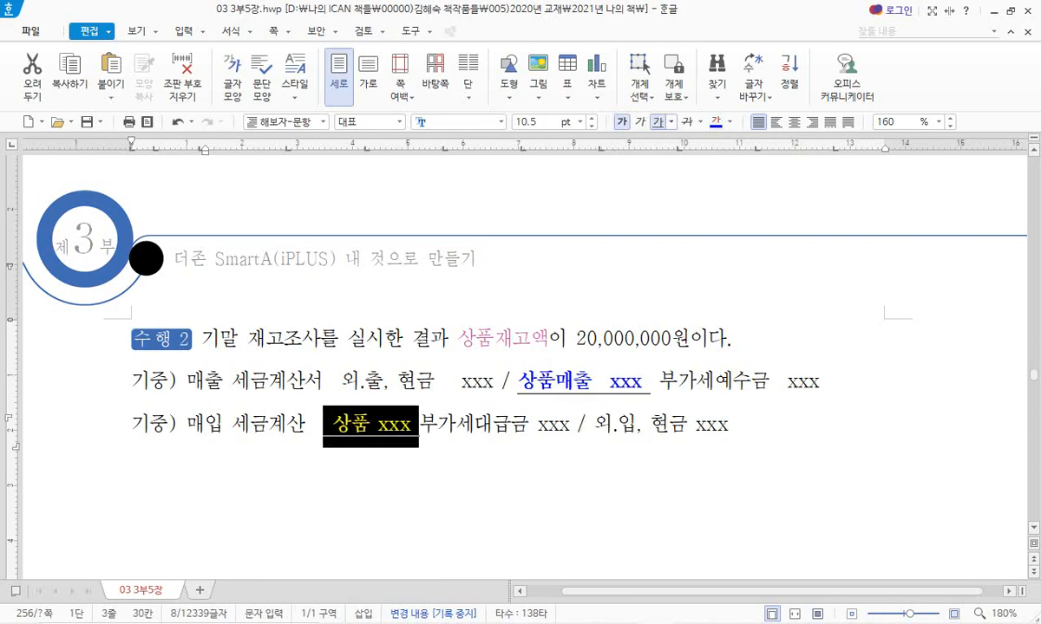
left_click(821, 381)
- Insert a new line above the sales note reading "기초) 전기분 재무상태표"
left_click(132, 382)
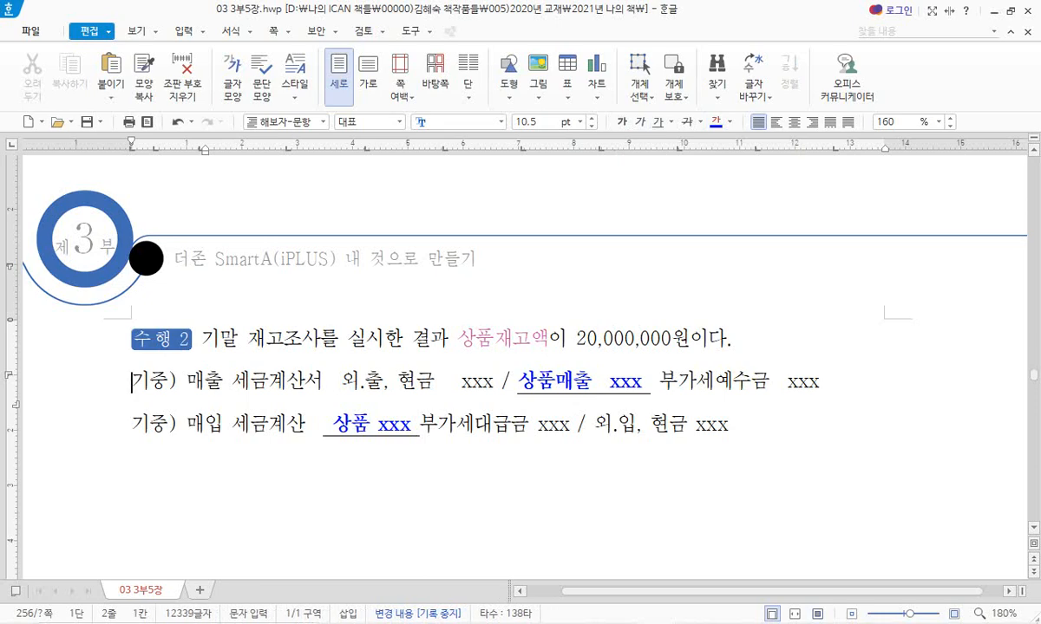
key("Return")
key("Up")
type("rlc")
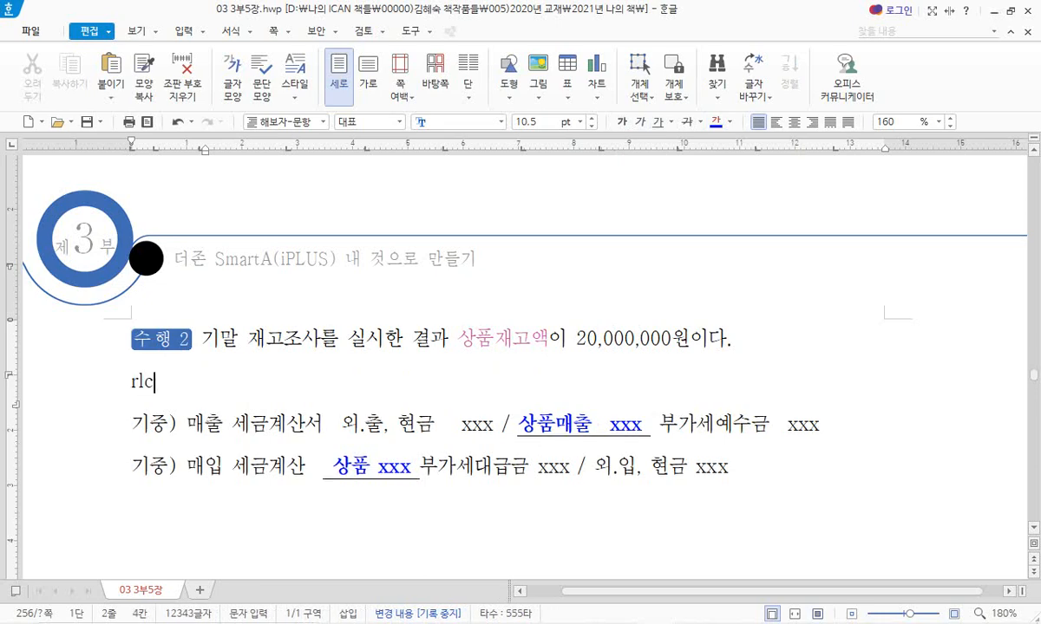
key("BackSpace")
key("BackSpace")
key("BackSpace")
type("기초")
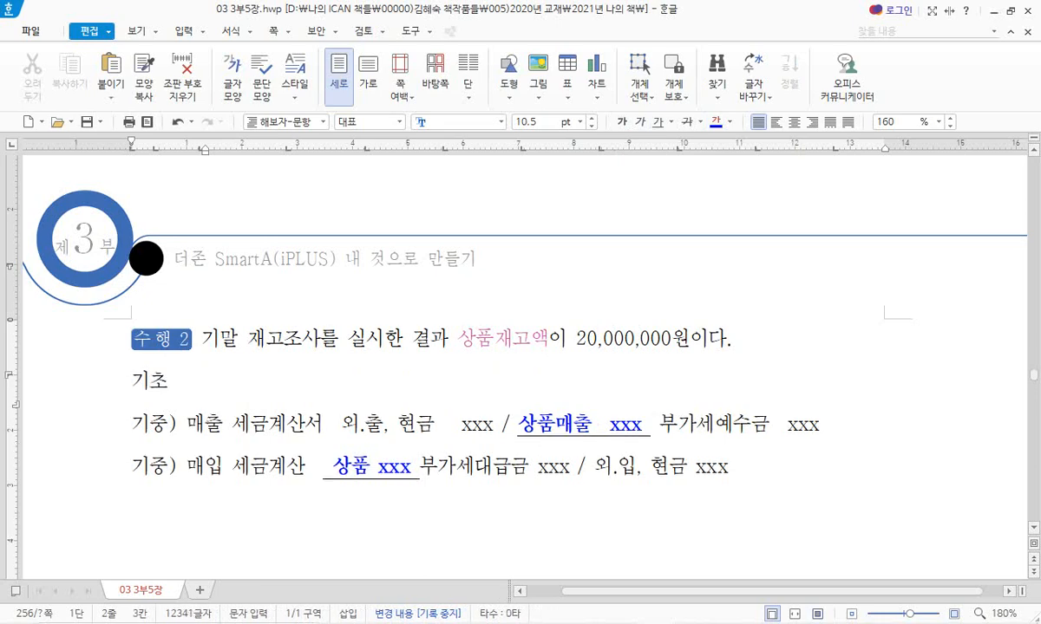
type(") 전기분")
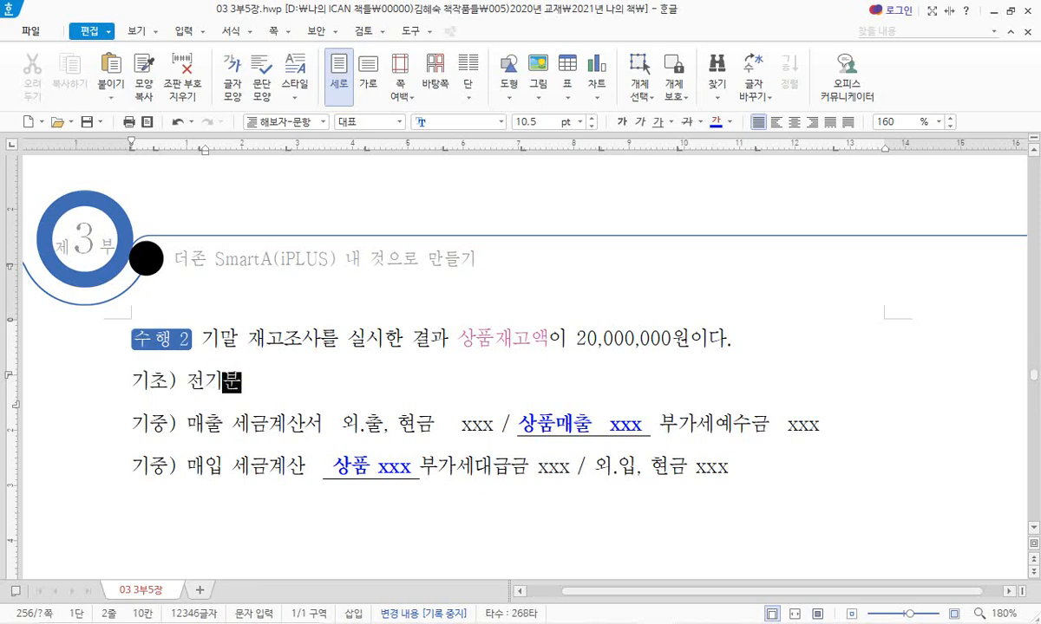
type(" 재무상표")
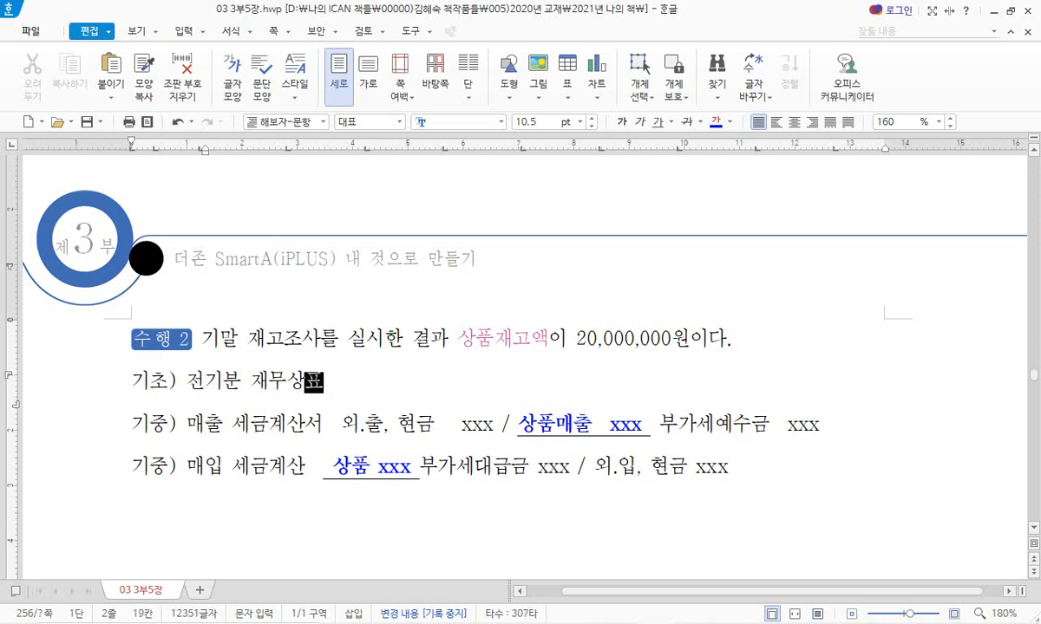
key("BackSpace")
key("BackSpace")
type("사")
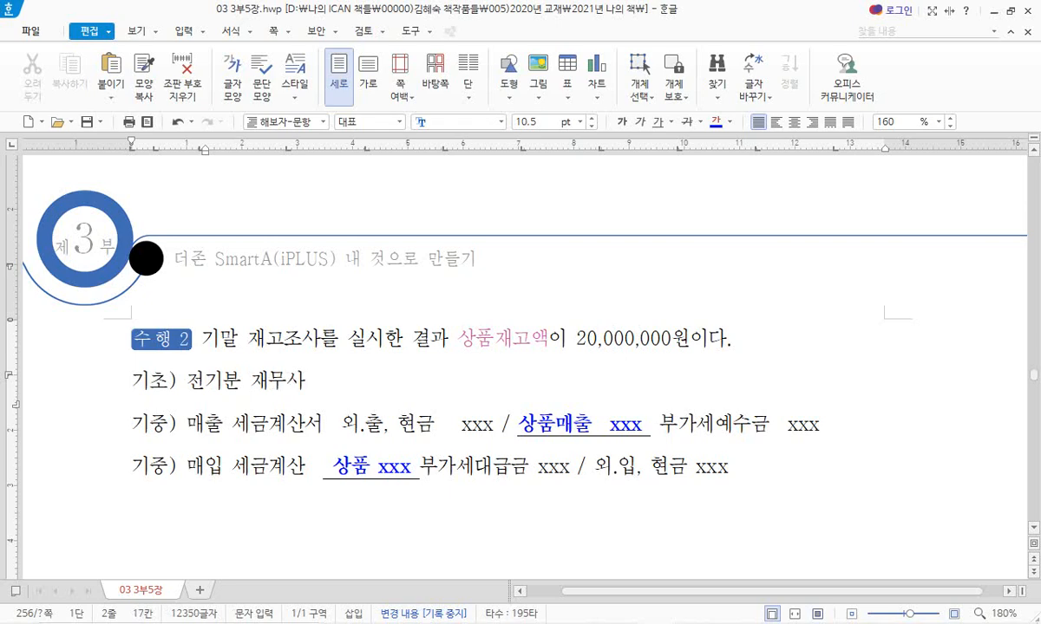
type("ㅇ태표")
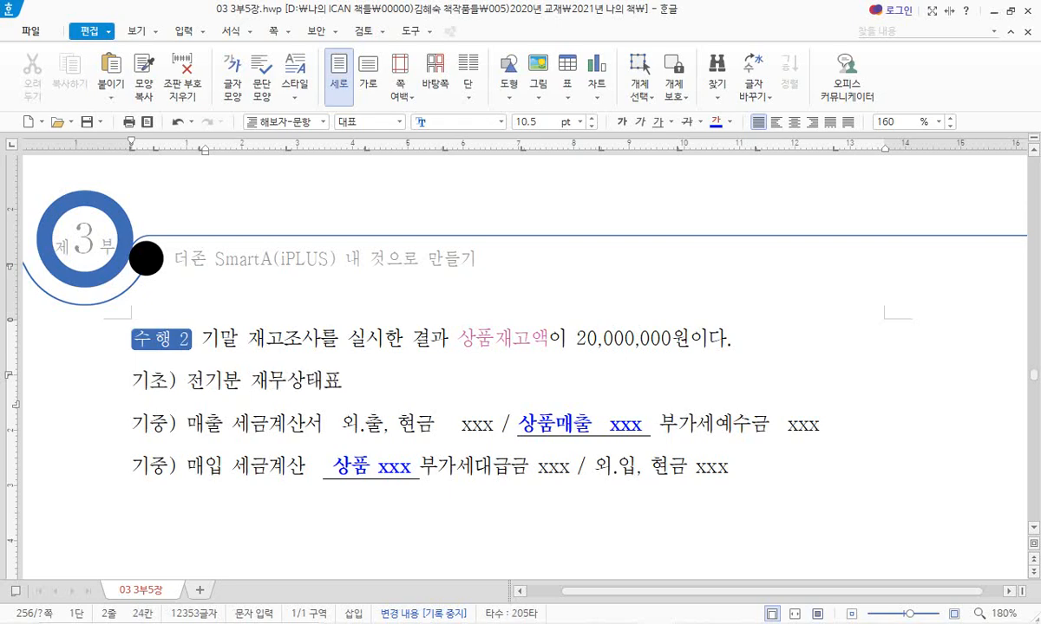
- Complete the 기초 line with "146.상품 xxx" after 재무상태표
type(" 146.상푸")
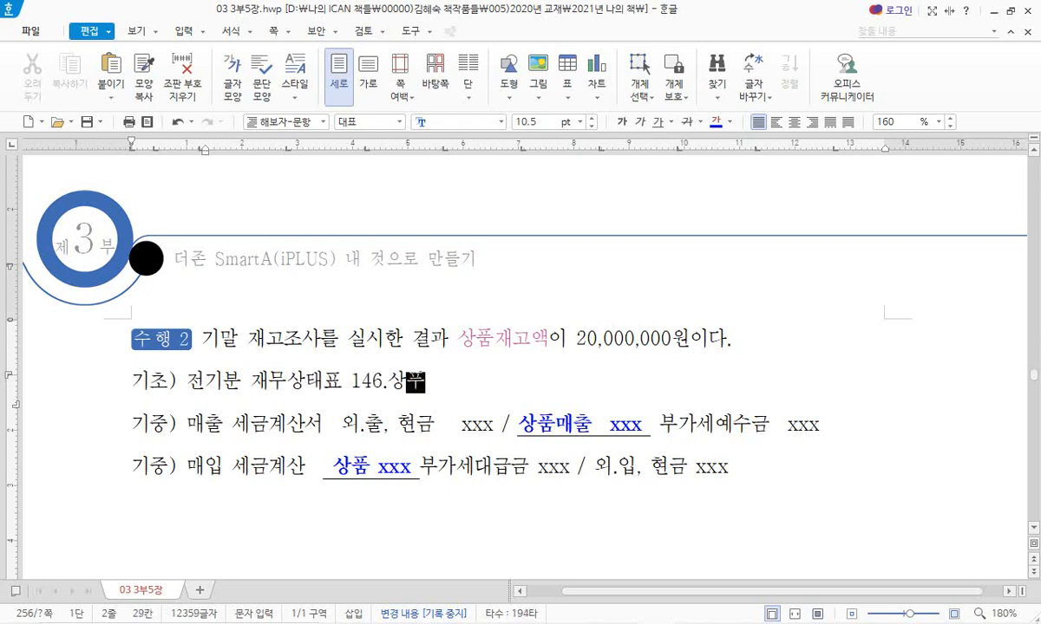
type("ㅁ XX")
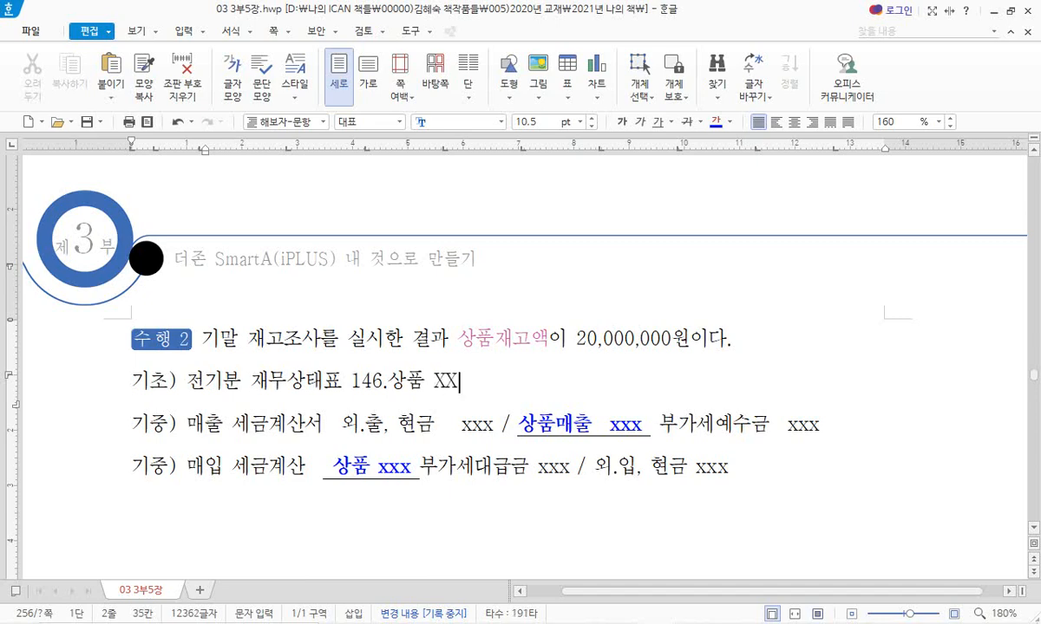
key("BackSpace")
key("BackSpace")
type("ㅌㅌㅌ")
key("BackSpace")
key("BackSpace")
key("BackSpace")
type("xxx")
- Underline "146.상품 xxx" in the 기초 line and color it blue
left_click_drag(467, 383, 351, 382)
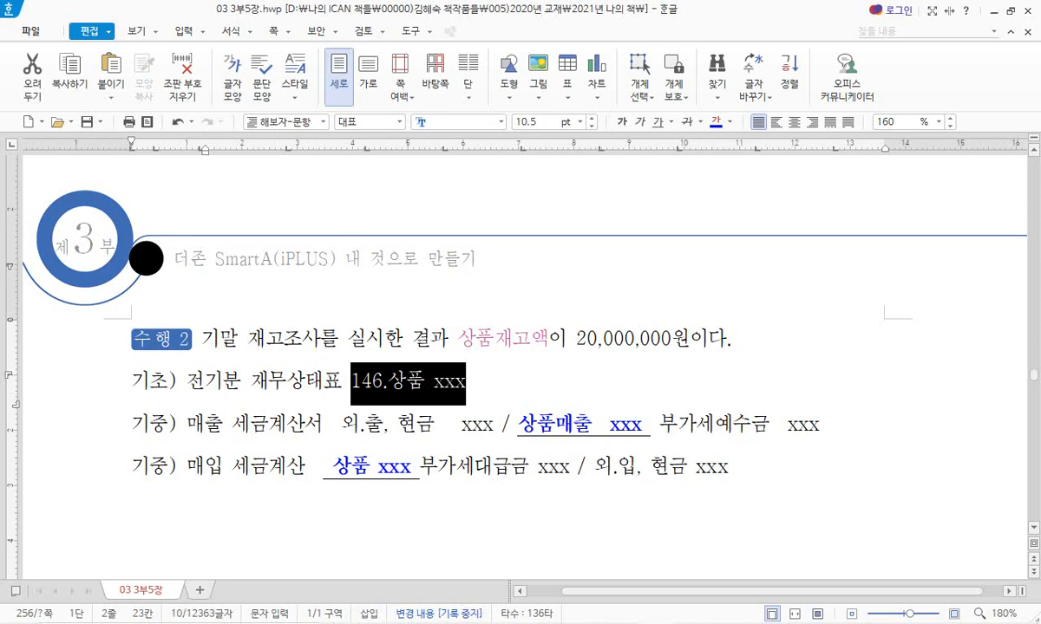
left_click(658, 122)
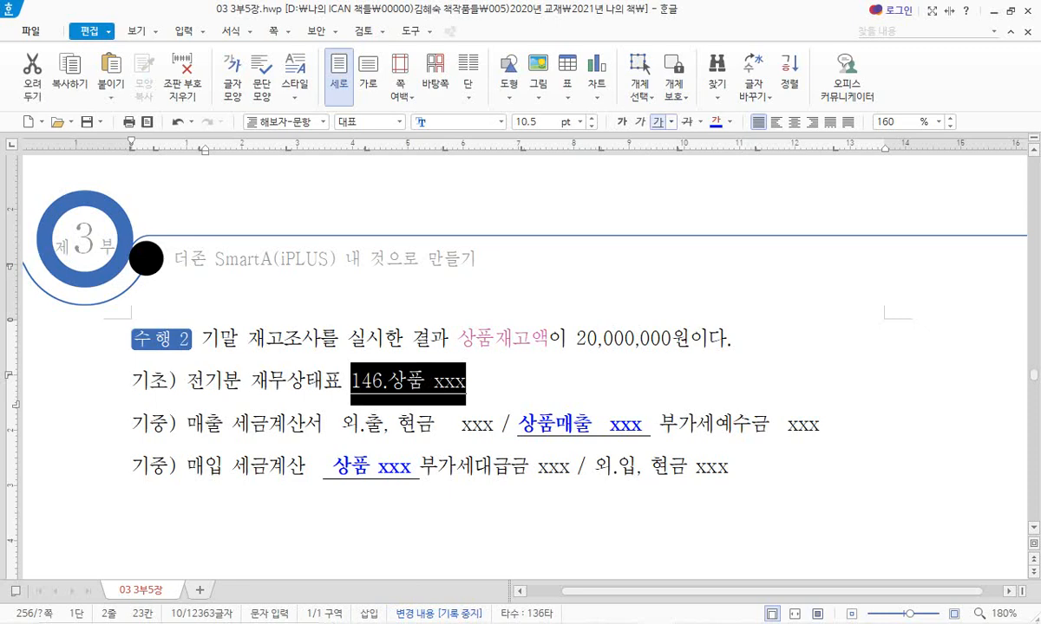
left_click(715, 122)
- Underline "상품재고액이 20,000,000원" in the 수행 2 sentence and color it blue
left_click_drag(458, 338, 690, 338)
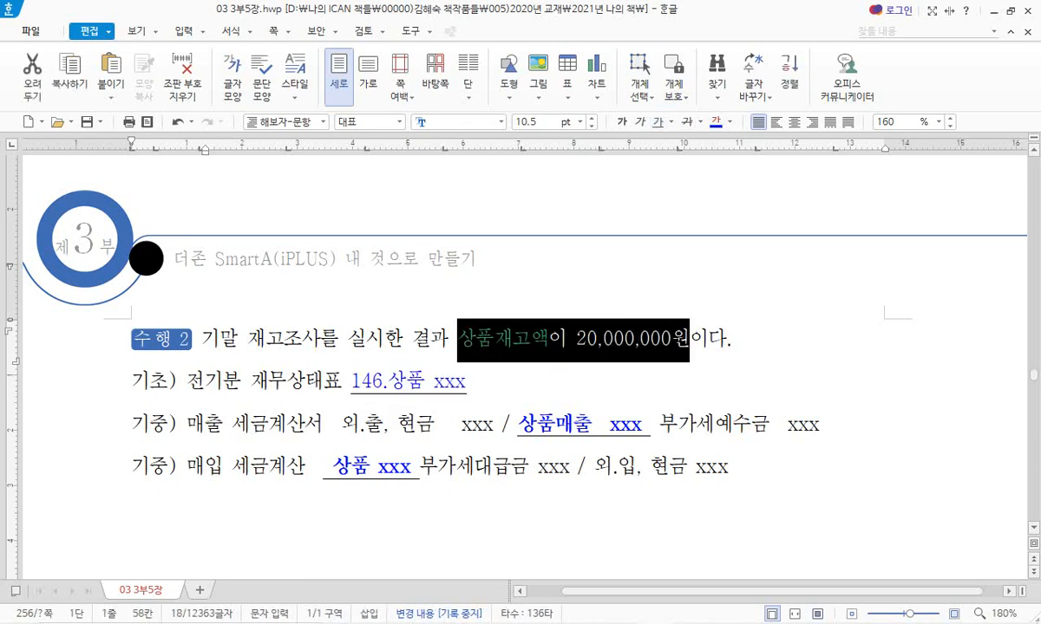
left_click(659, 122)
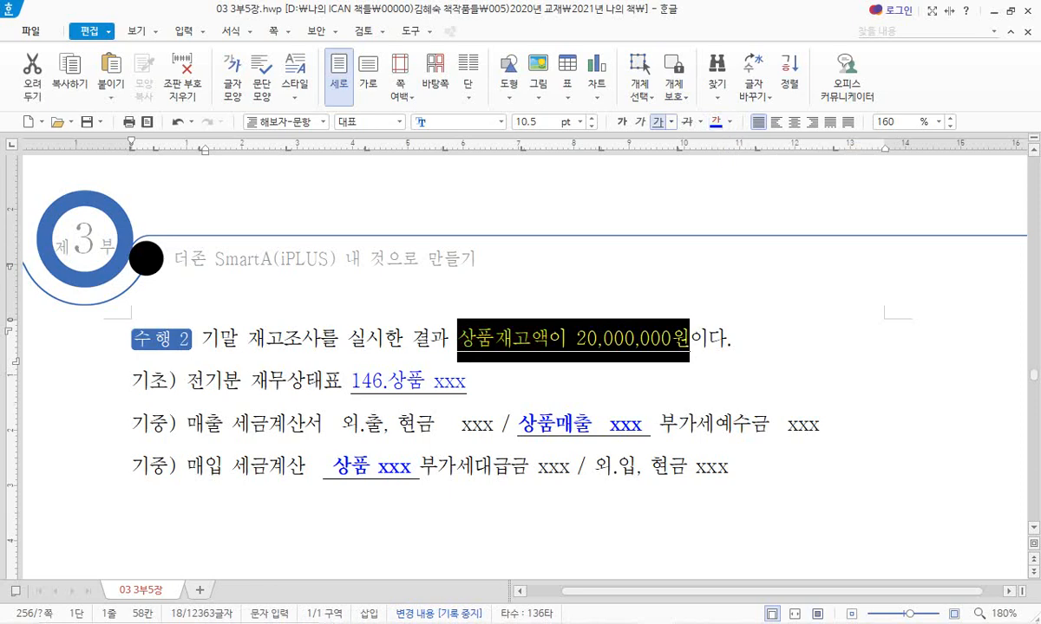
left_click(734, 339)
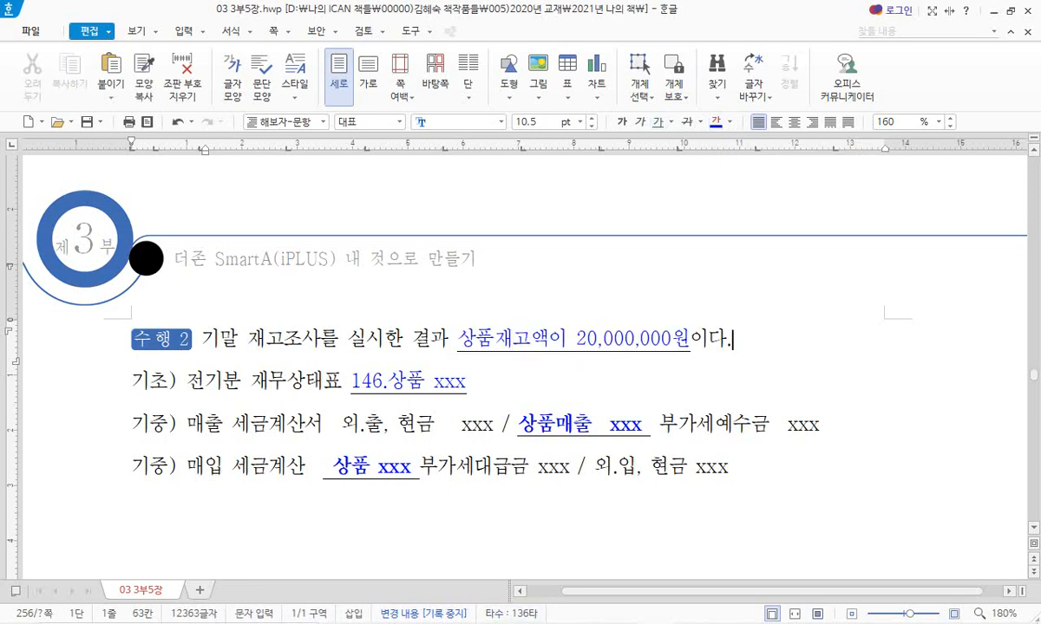
- Switch to 더존 Smart A and examine the 상품 account's ledger from the 합계잔액시산표, including its 전기이월 debit amount
left_click(698, 609)
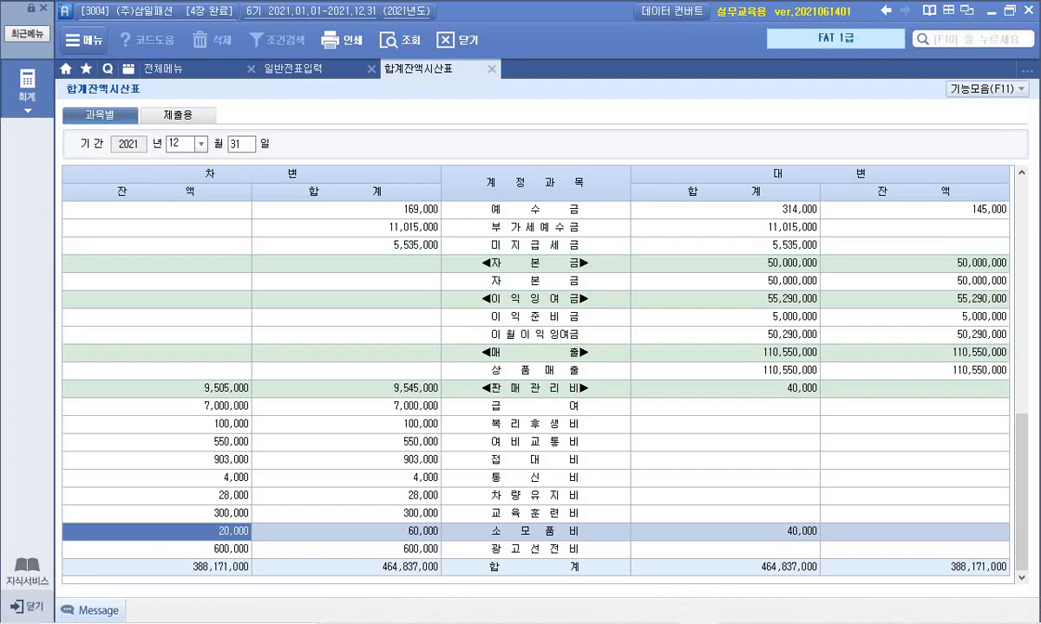
left_click(346, 372)
scroll(535, 381, "up", 10)
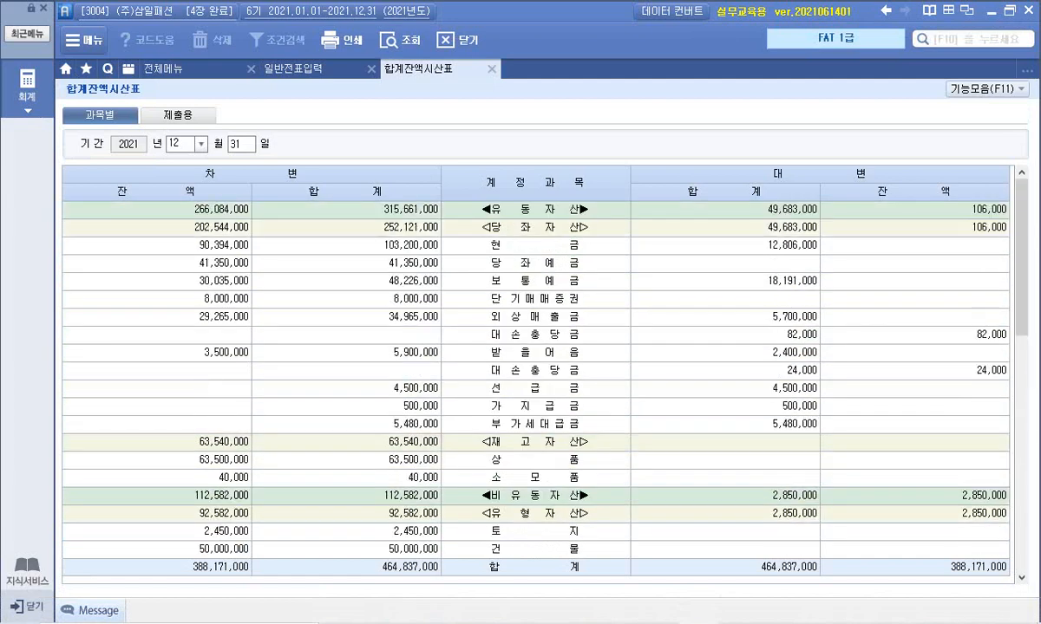
left_click(157, 461)
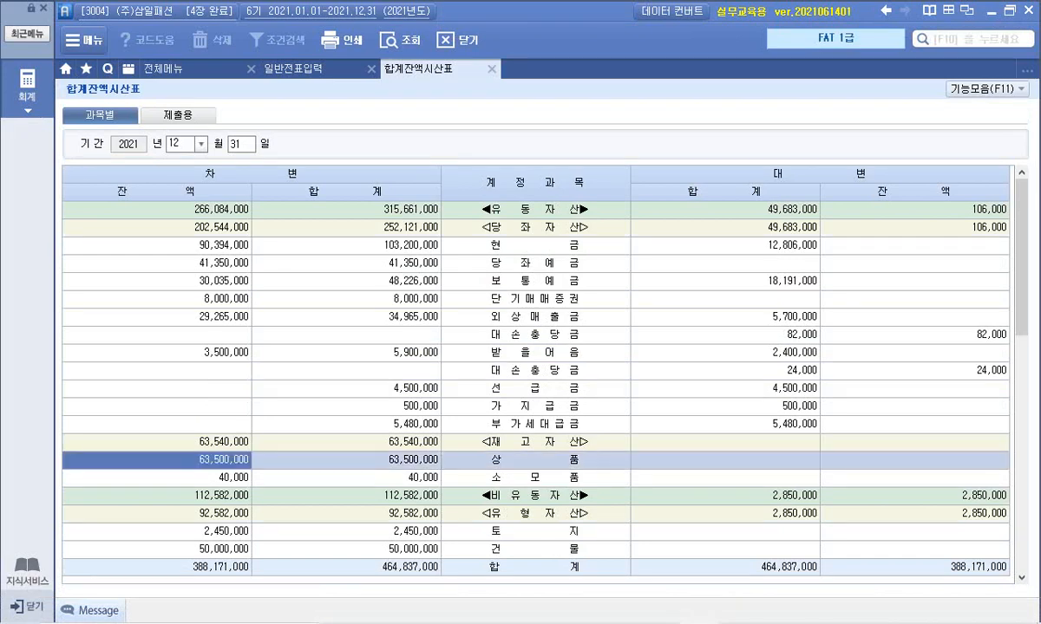
double_click(157, 461)
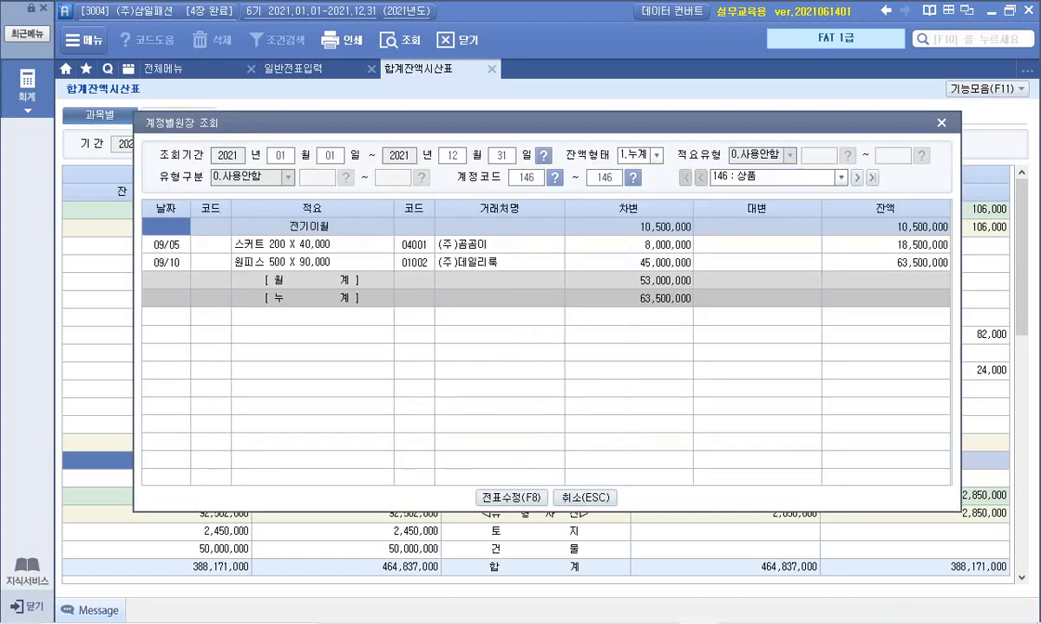
left_click(628, 227)
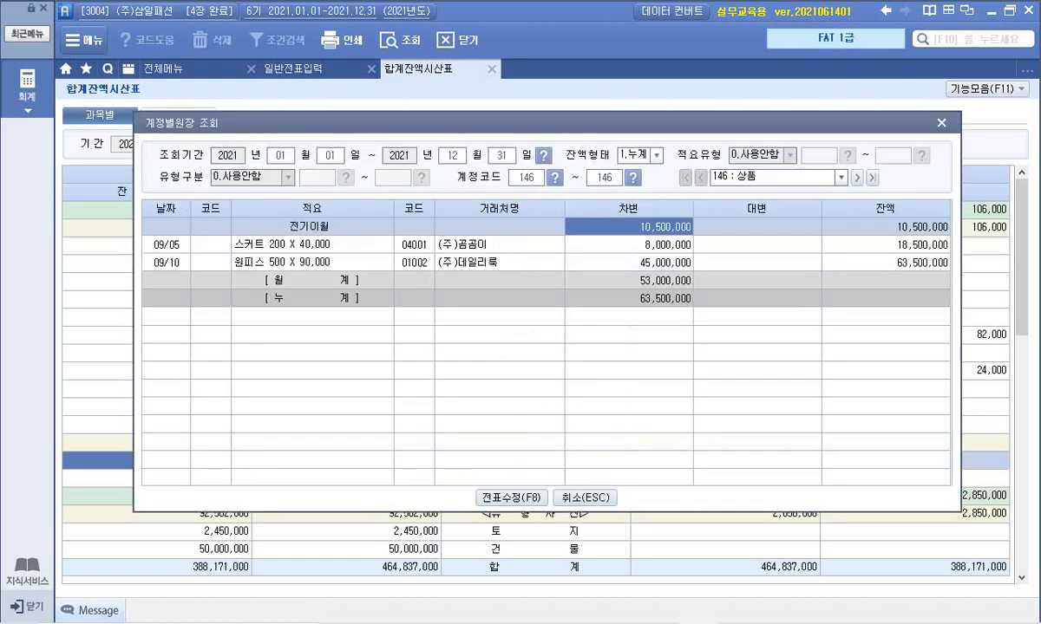
key("Escape")
- Open the 전기분 재무상태표 to check the opening 상품 balance
left_click(181, 69)
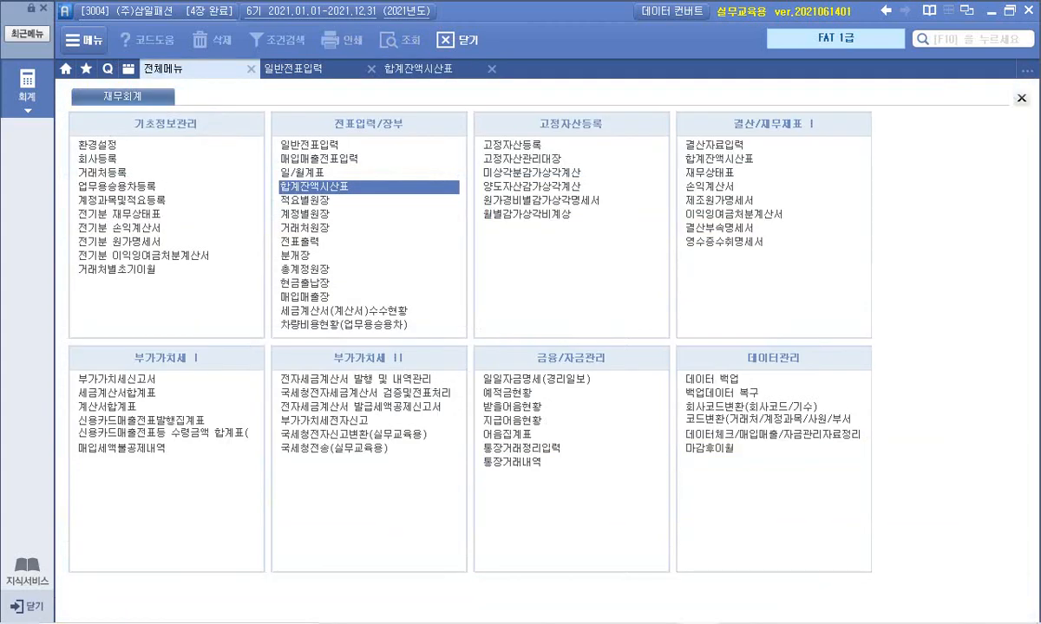
left_click(121, 214)
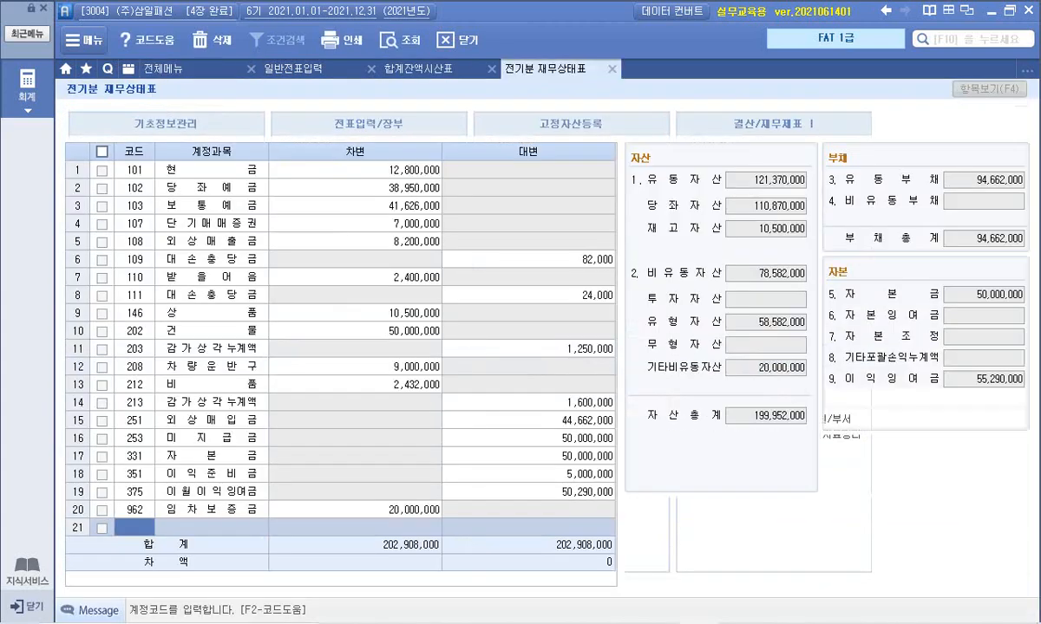
- Check the 상품 row's debit amount in the 전기분 재무상태표 and switch back to the 03 3부5장.hwp document in 한글
left_click(134, 313)
left_click(355, 313)
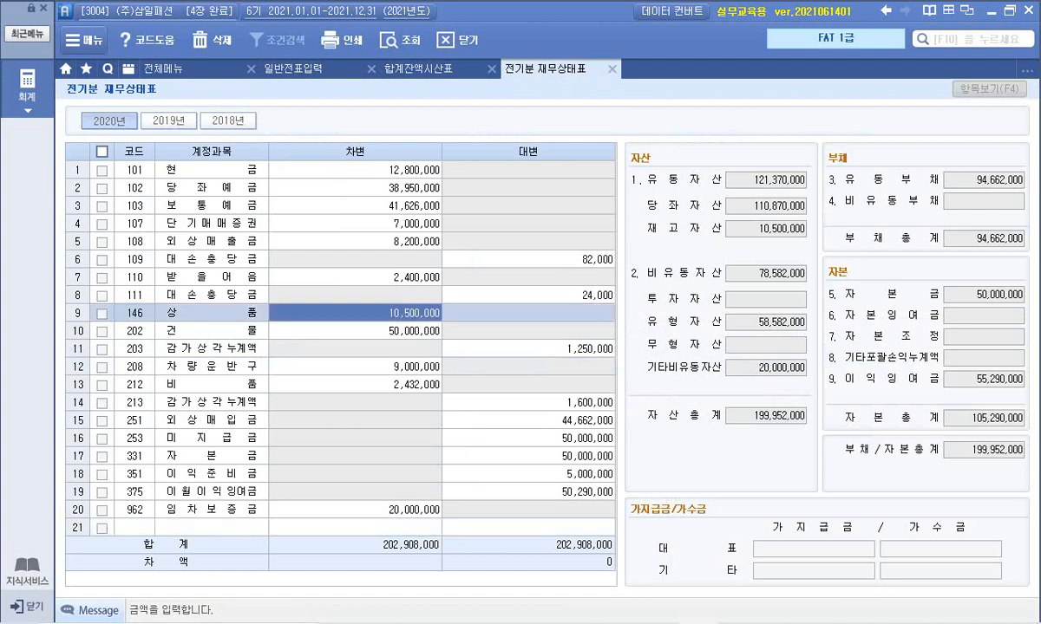
mouse_move(625, 618)
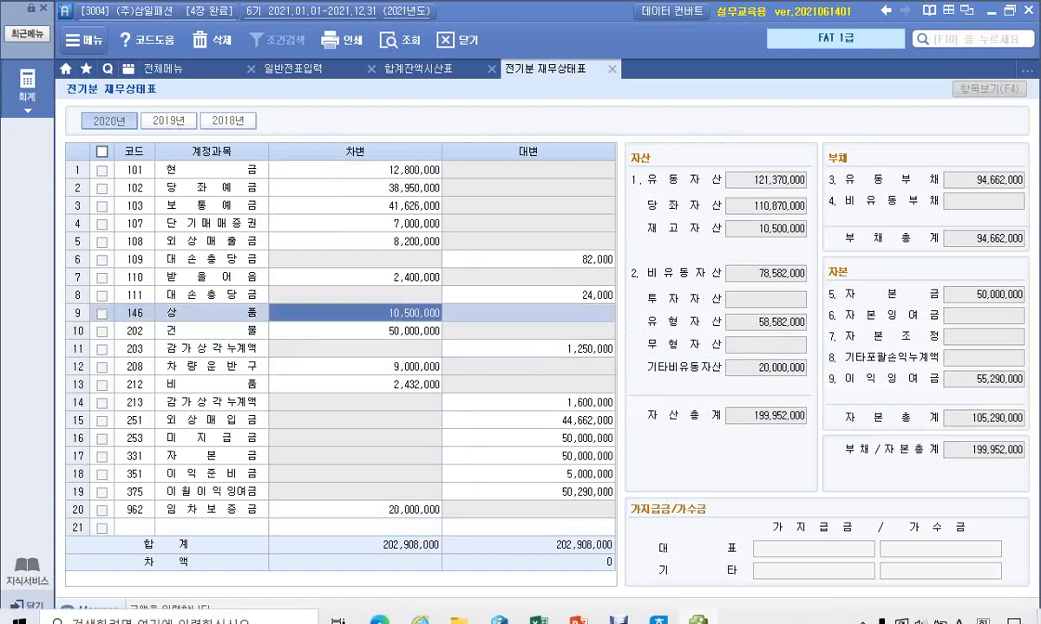
mouse_move(657, 610)
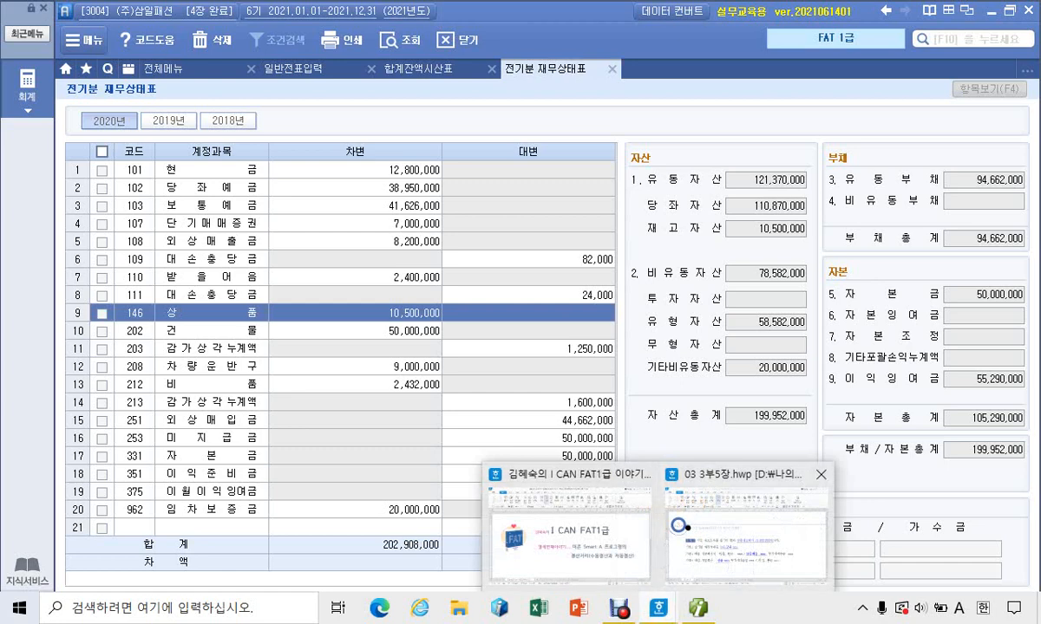
left_click(744, 512)
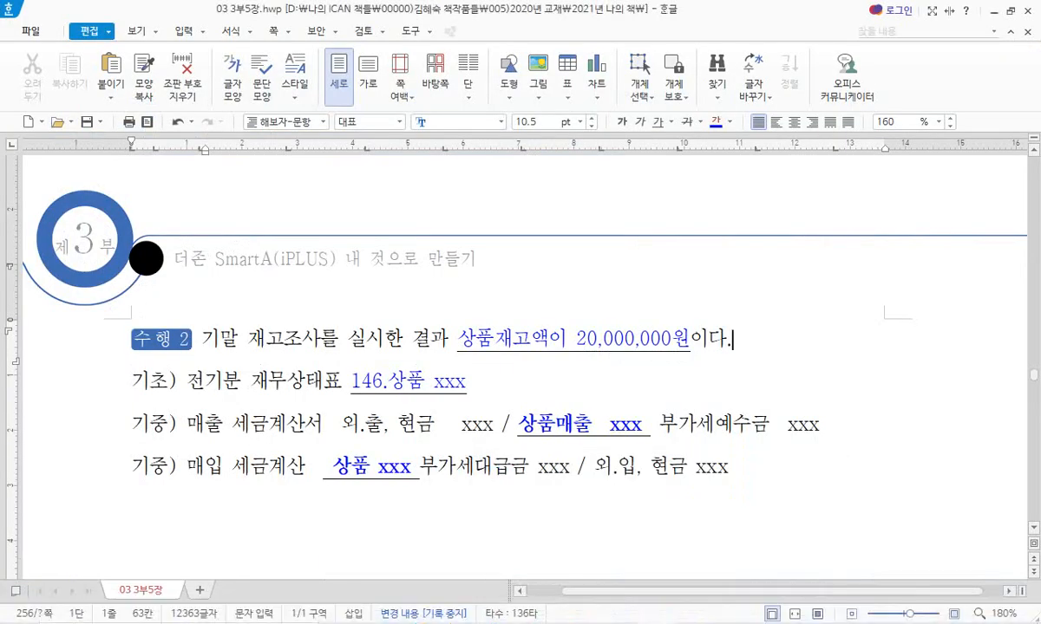
- Replace the "xxx" after "146.상품" in the 기초 line with 10,500,000, without underlining the new amount
left_click(469, 382)
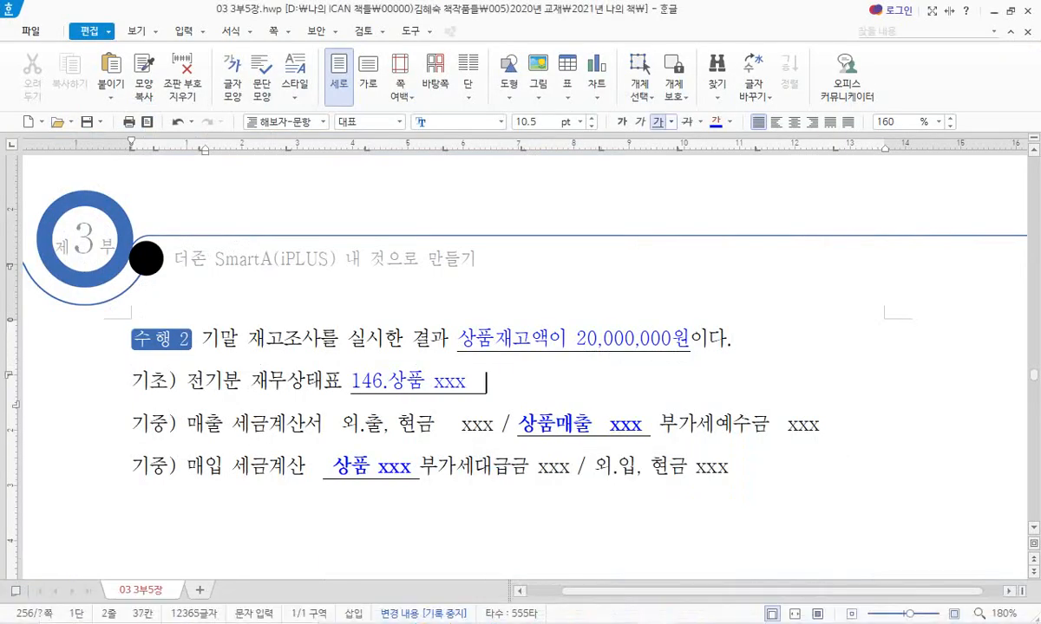
key("BackSpace")
key("BackSpace")
key("BackSpace")
key("BackSpace")
key("BackSpace")
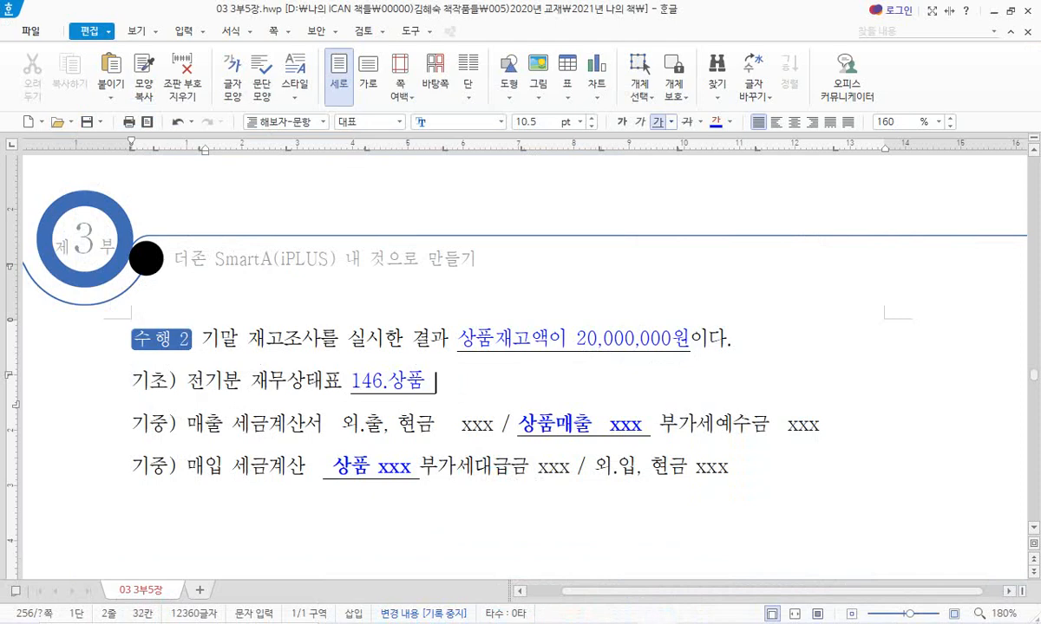
key("ctrl+u")
type("10500000")
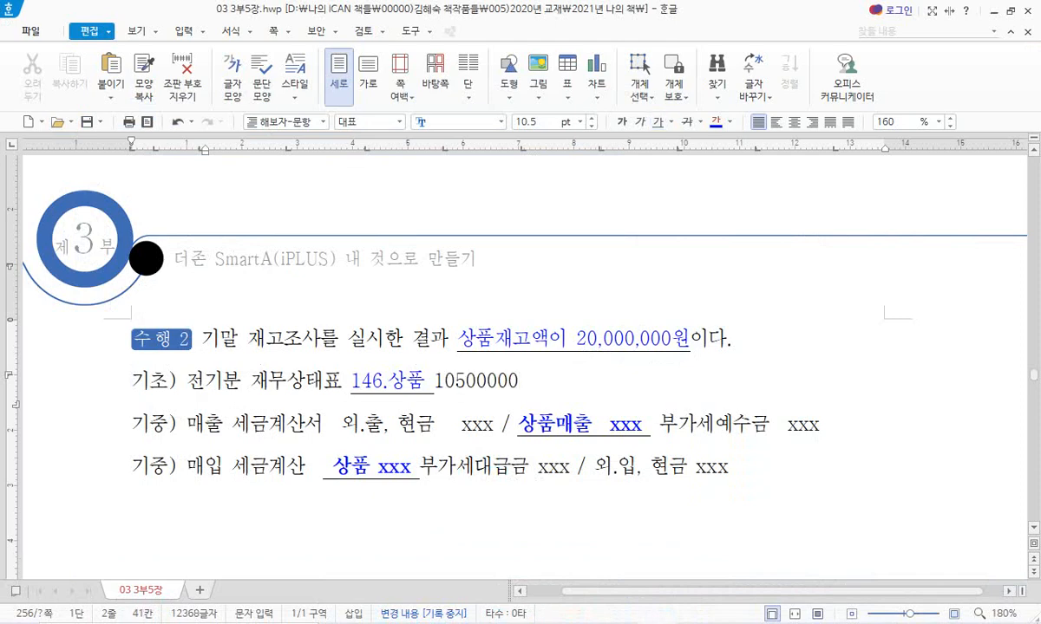
key("Left")
key("Left")
key("Left")
key("Left")
type(",")
key("Left")
key("Left")
key("Left")
key("Left")
type(",")
- Underline the amount 10,500,000 in the 기초 line
key("Left")
key("Left")
key("Left")
key("Left")
key("shift+Right")
key("shift+Right")
key("shift+Right")
key("shift+Right")
key("shift+Right")
key("shift+Right")
key("shift+Right")
key("shift+Right")
key("shift+Right")
key("shift+Right")
key("shift+Right")
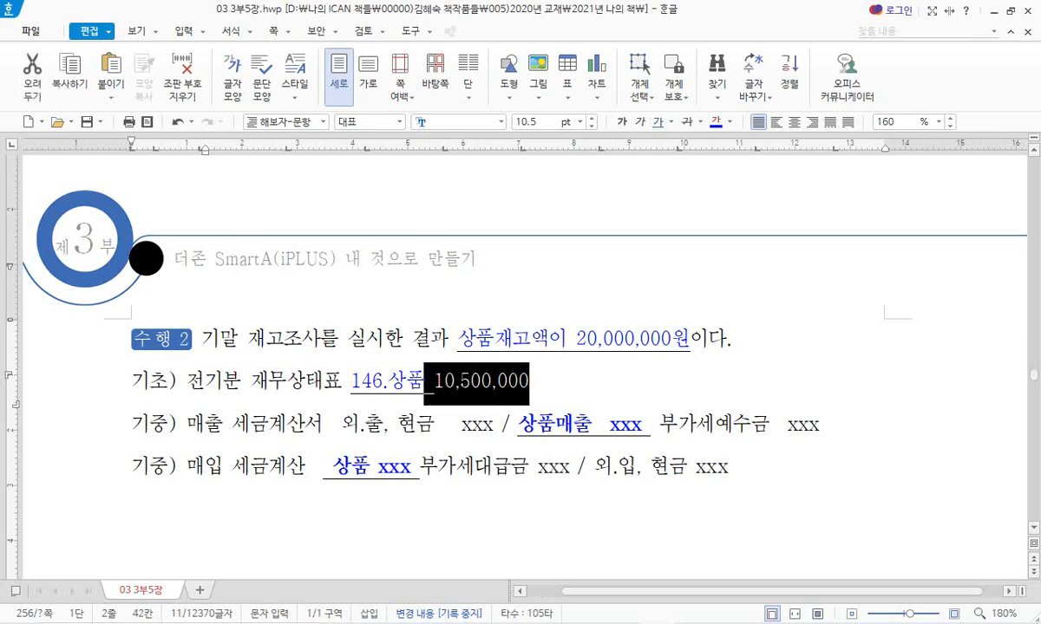
left_click(658, 122)
key("Escape")
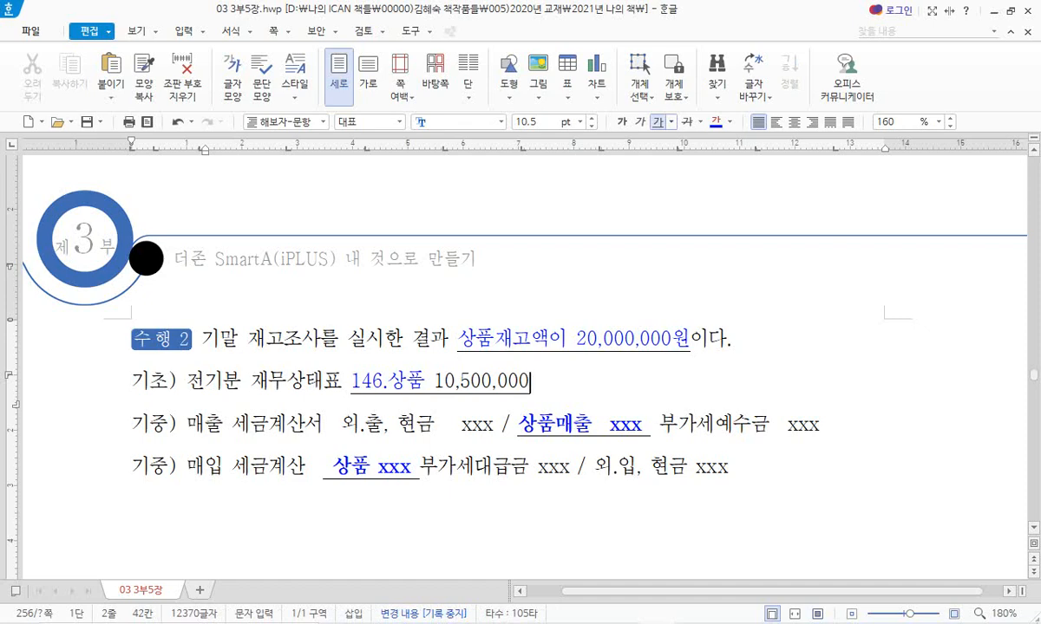
left_click(133, 510)
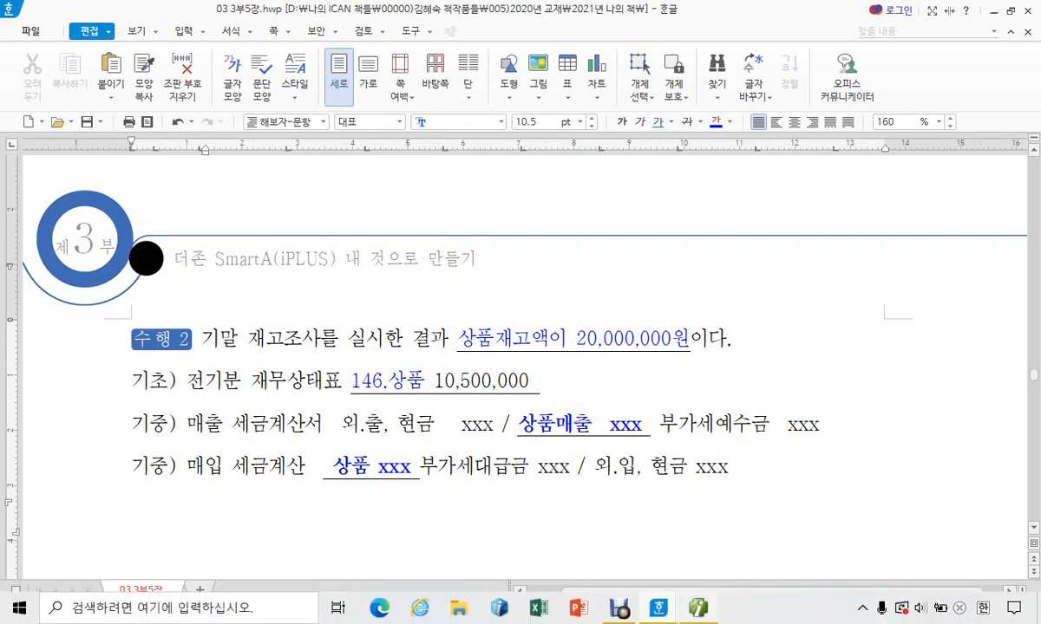
- Switch to 더존 Smart A and examine the 상품 ledger from the 합계잔액시산표, from 전기이월 through the September purchases
left_click(699, 610)
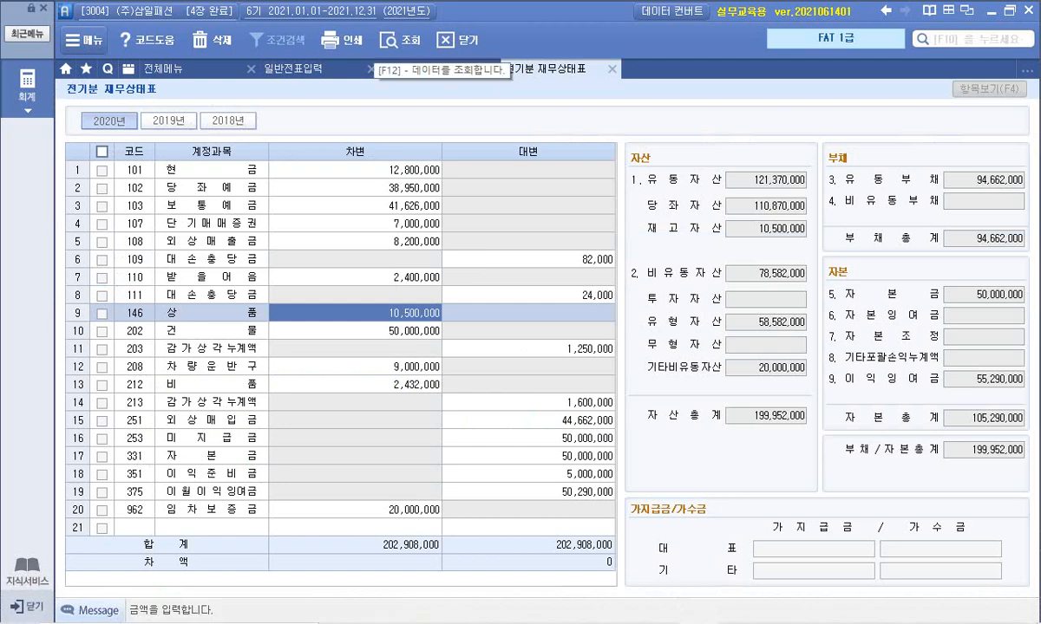
left_click(431, 68)
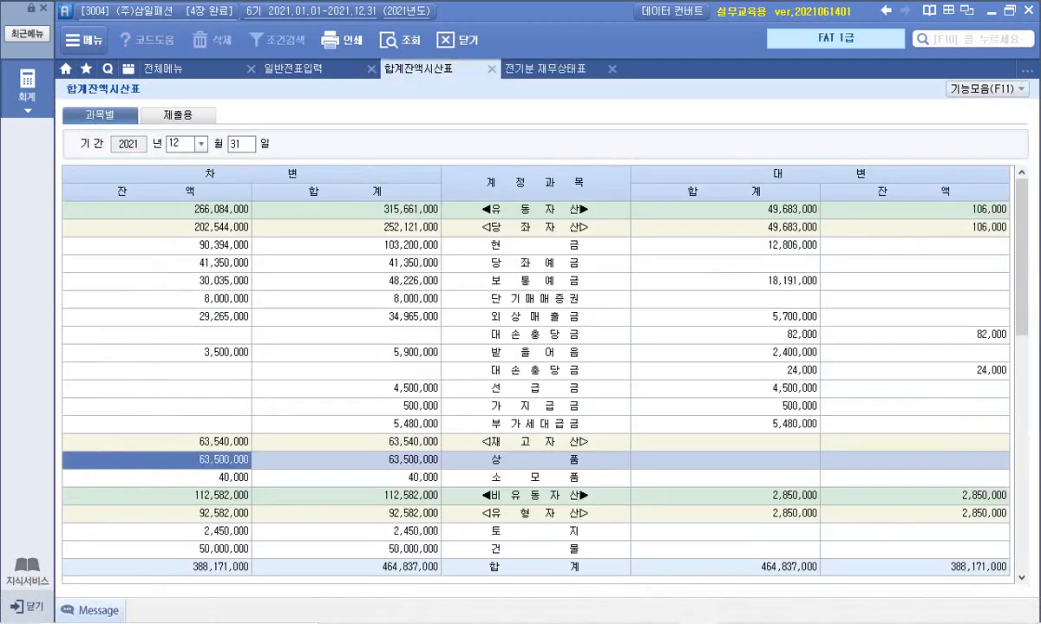
double_click(208, 459)
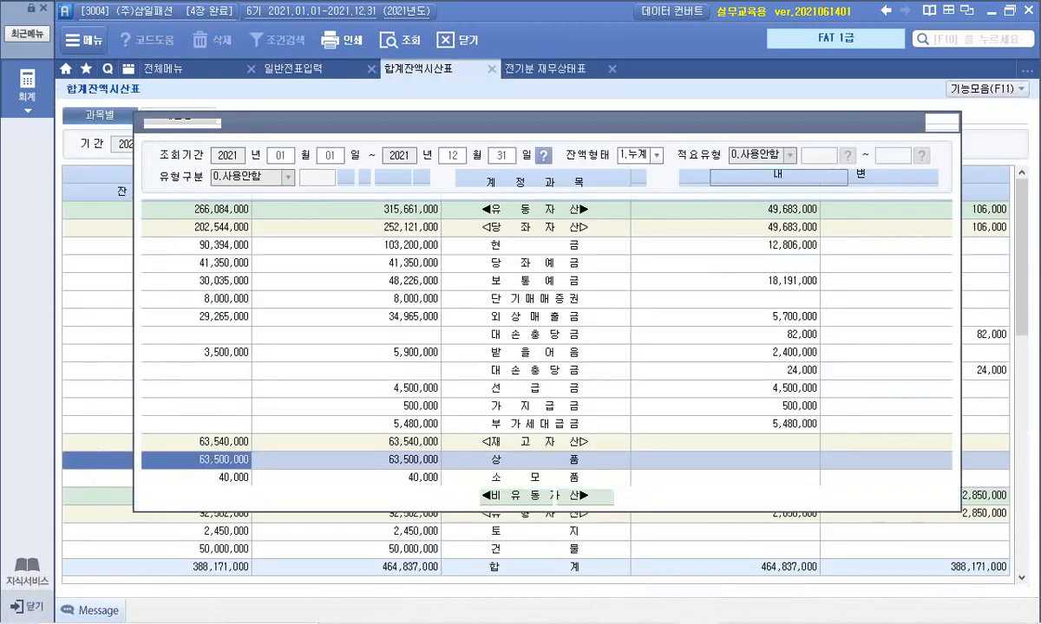
left_click(629, 227)
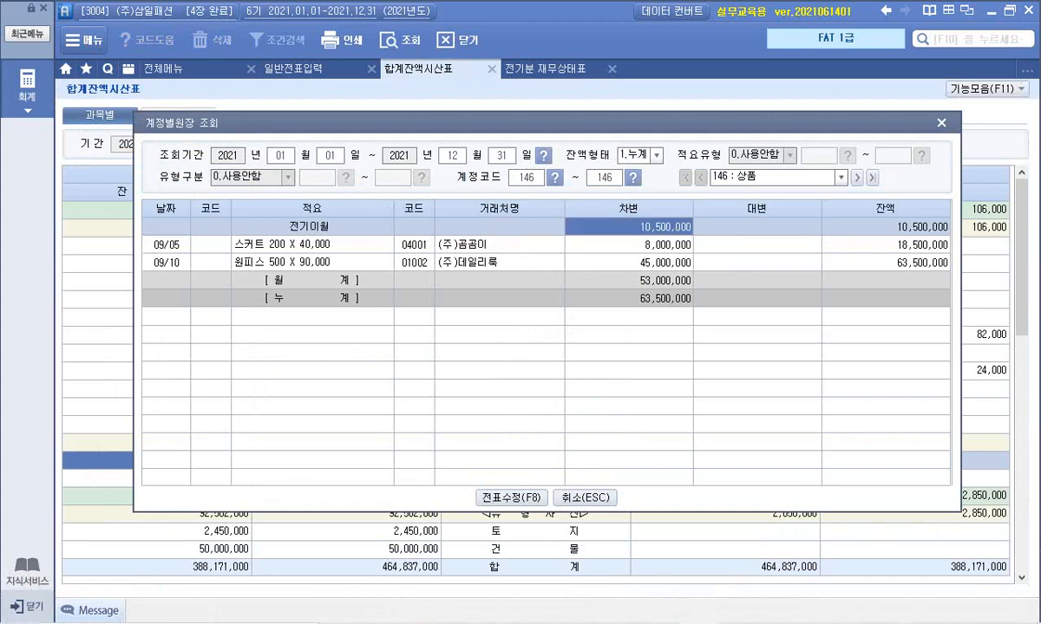
key("Down")
key("Down")
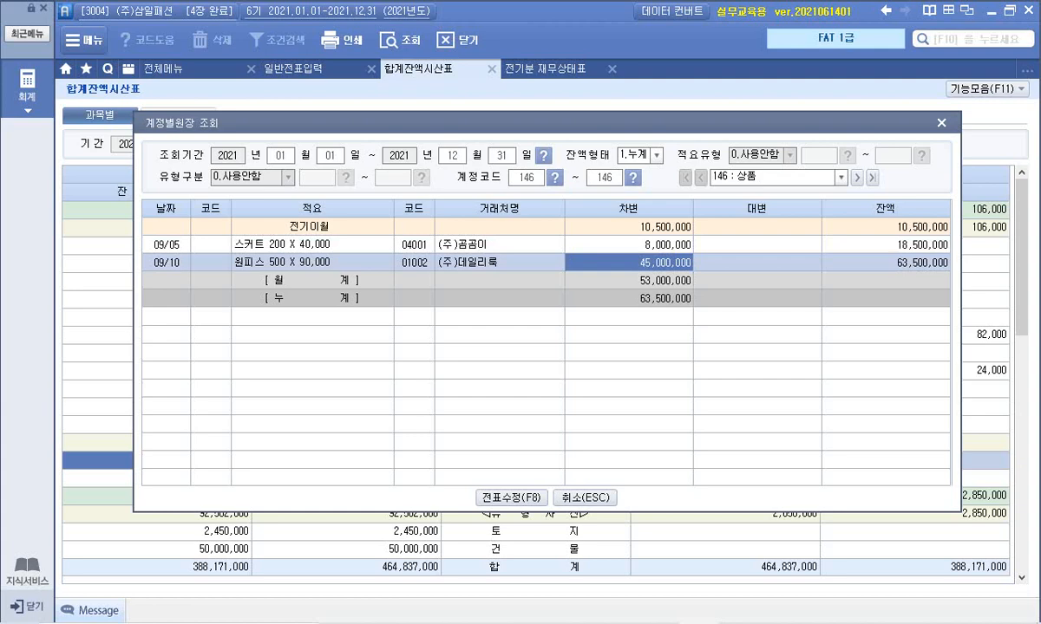
- Switch back to the 한글 document and replace the "xxx" after "상품" in the 매입 line with 53,000,000
mouse_move(658, 608)
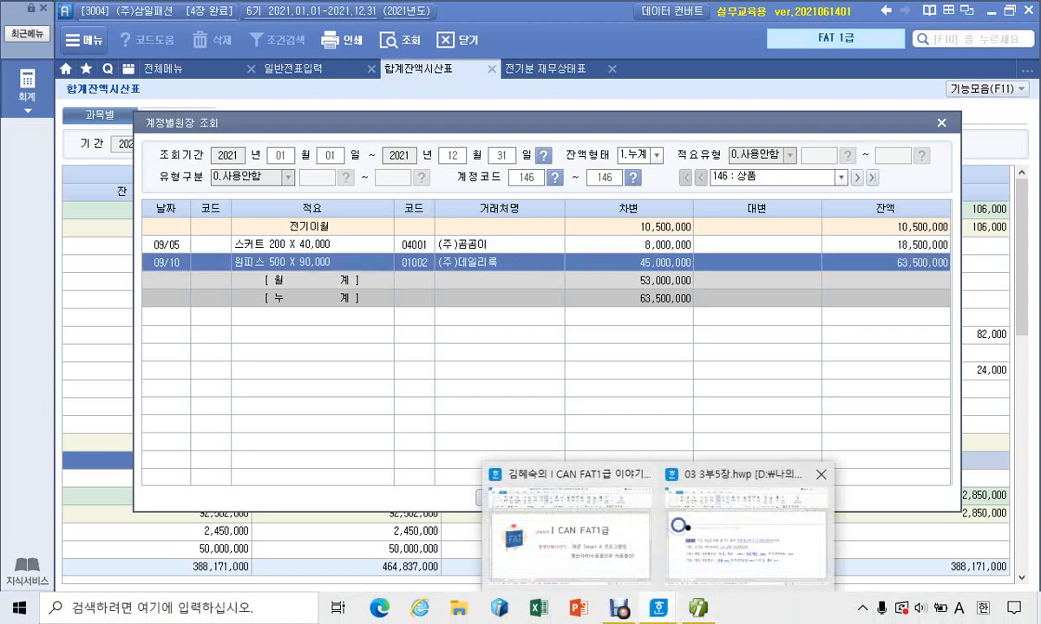
left_click(744, 545)
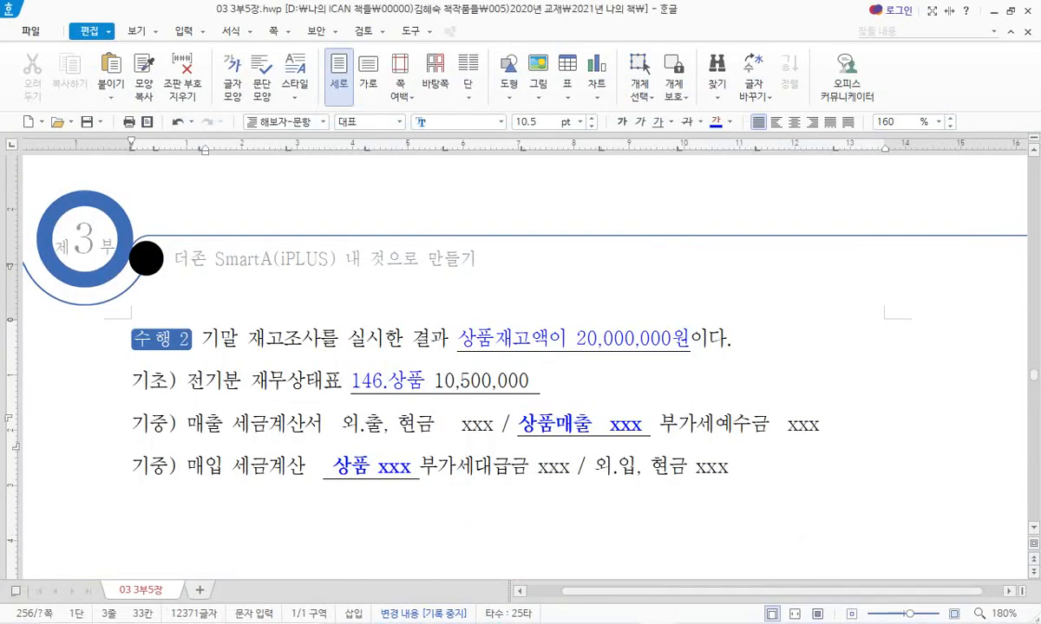
left_click_drag(444, 425, 493, 425)
left_click_drag(373, 466, 411, 467)
type("53,000,000")
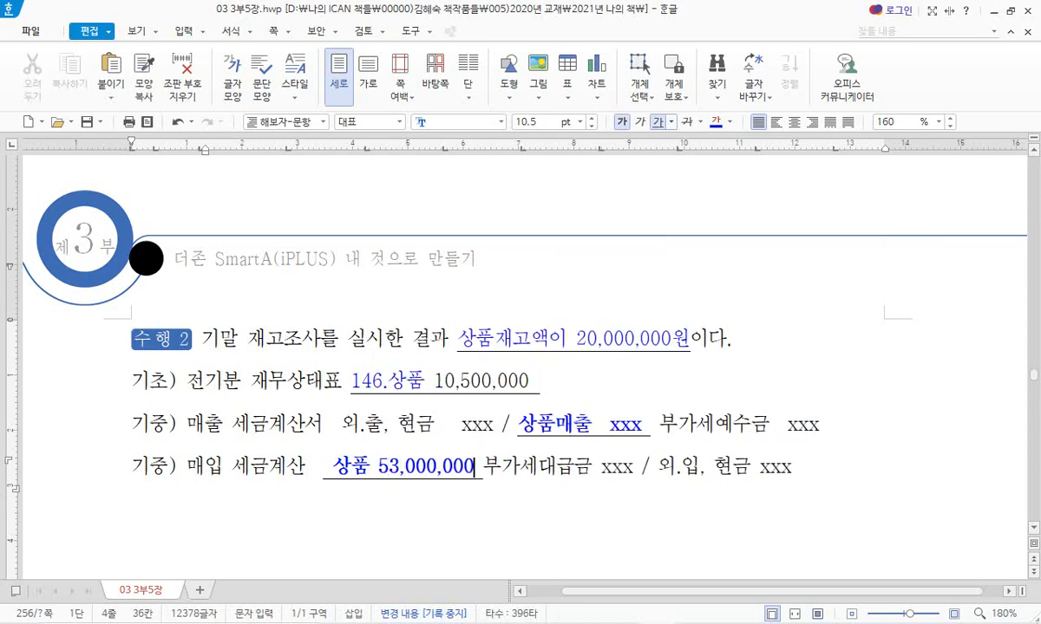
- Color 10,500,000 in the 기초 line blue and make "146.상품 10,500,000" bold
left_click_drag(434, 382, 538, 382)
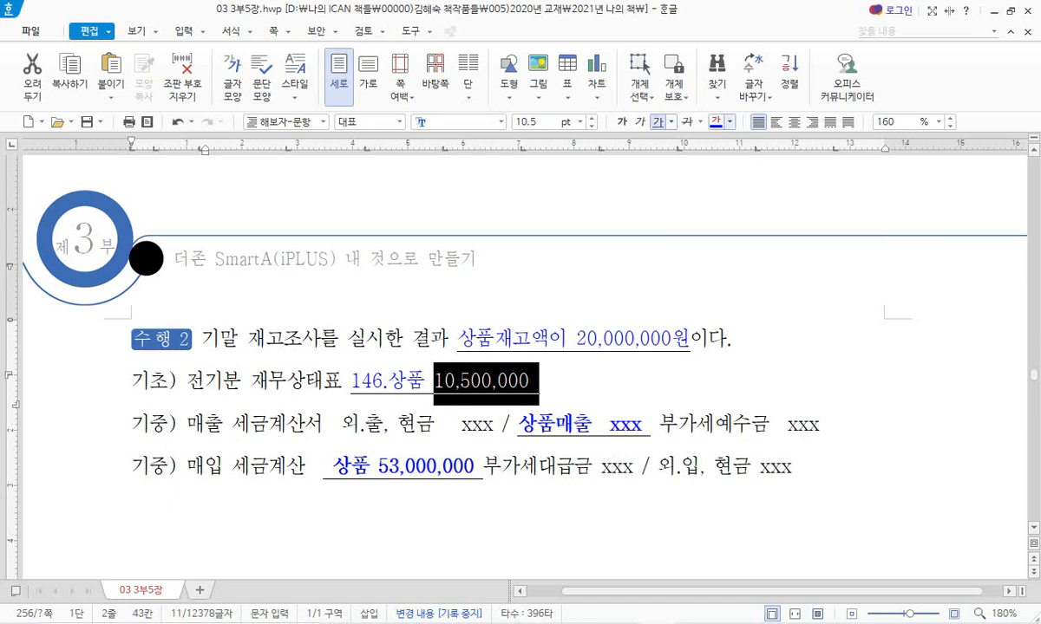
left_click(597, 339)
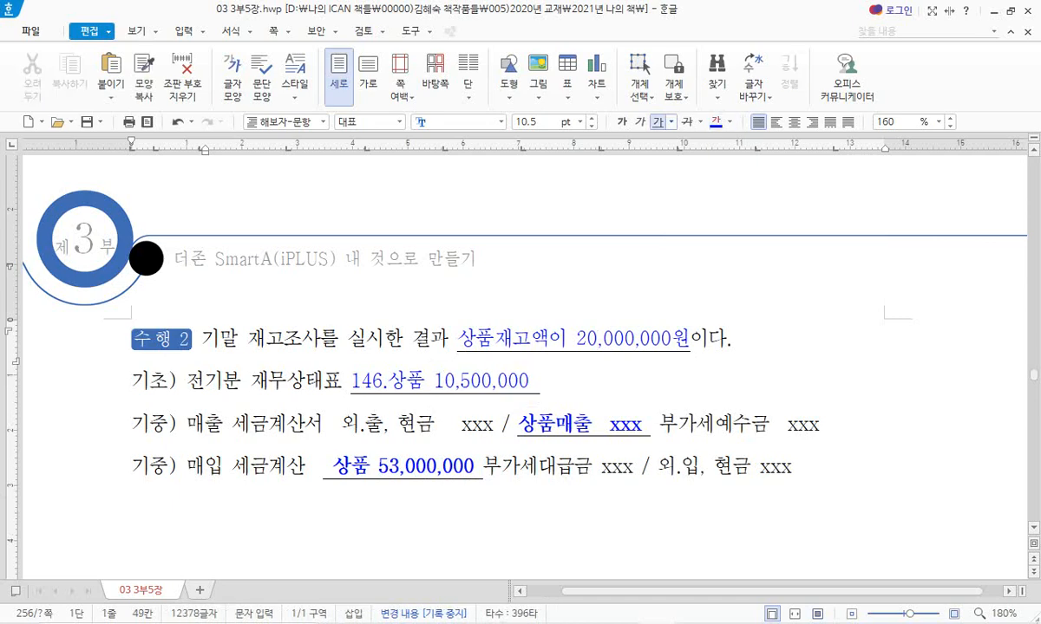
left_click_drag(351, 382, 529, 381)
key("ctrl+b")
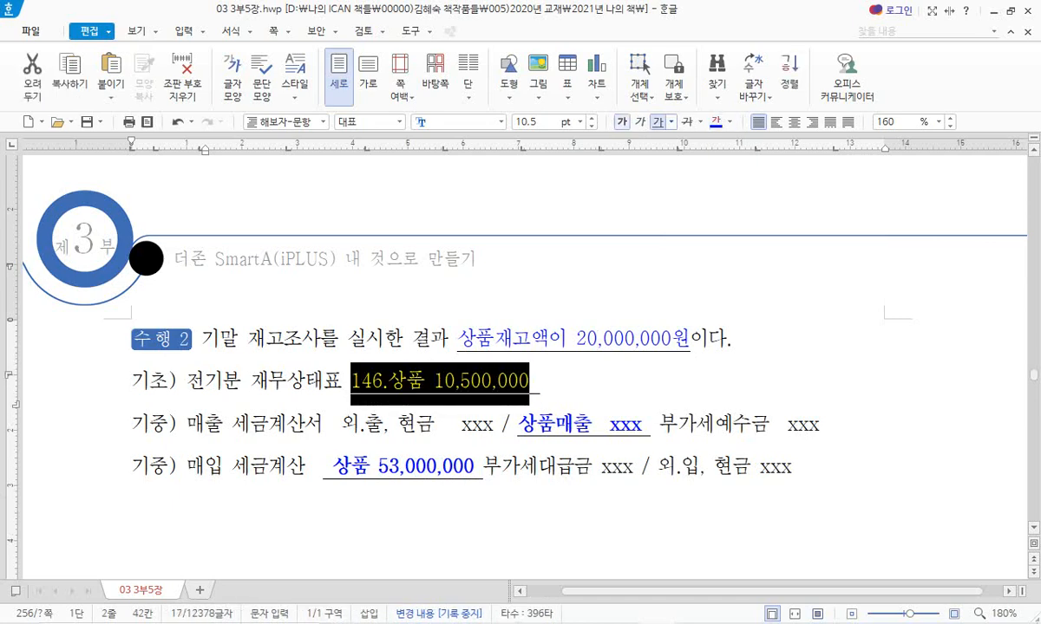
left_click(133, 553)
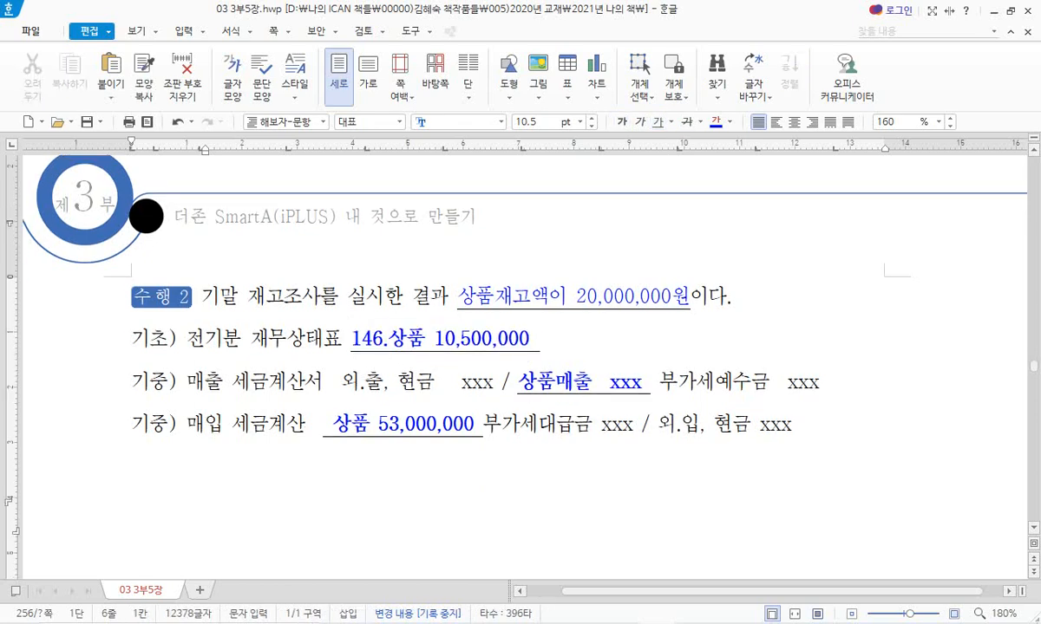
- Color "상품매출 xxx" in the 매출 line red
left_click_drag(518, 382, 641, 382)
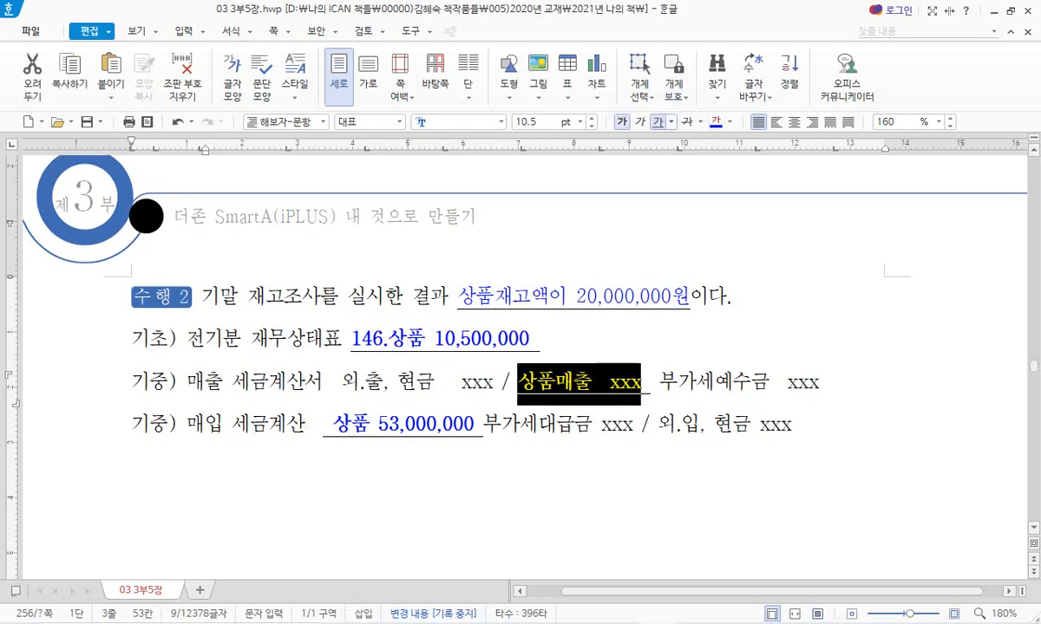
left_click(729, 122)
left_click(692, 249)
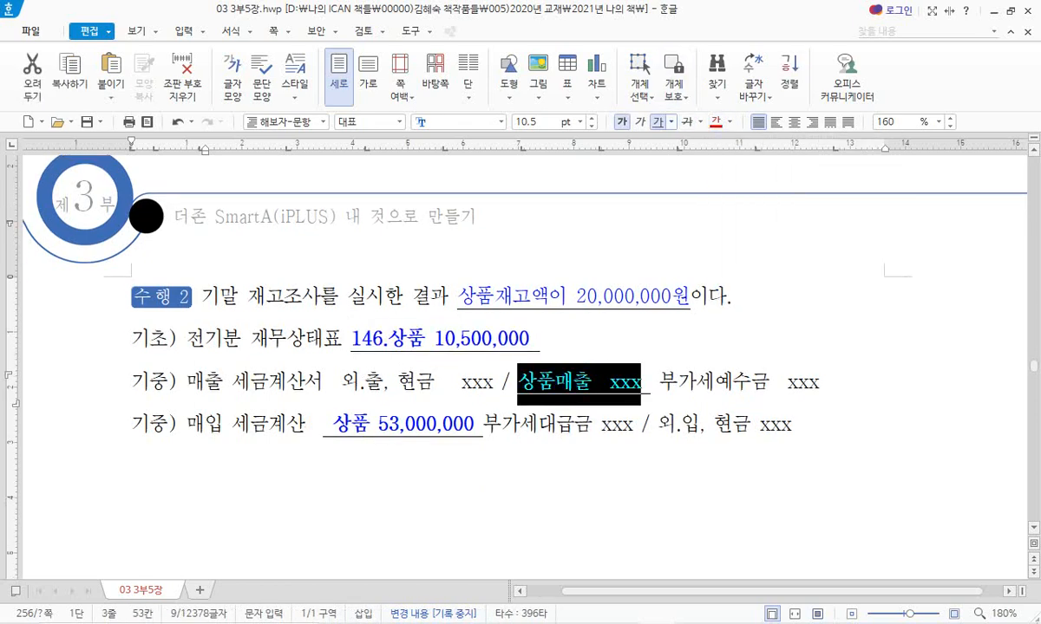
left_click(132, 511)
- Add an indented line reading "-> 상품 잔액" beneath the 매입 line
left_click(141, 468)
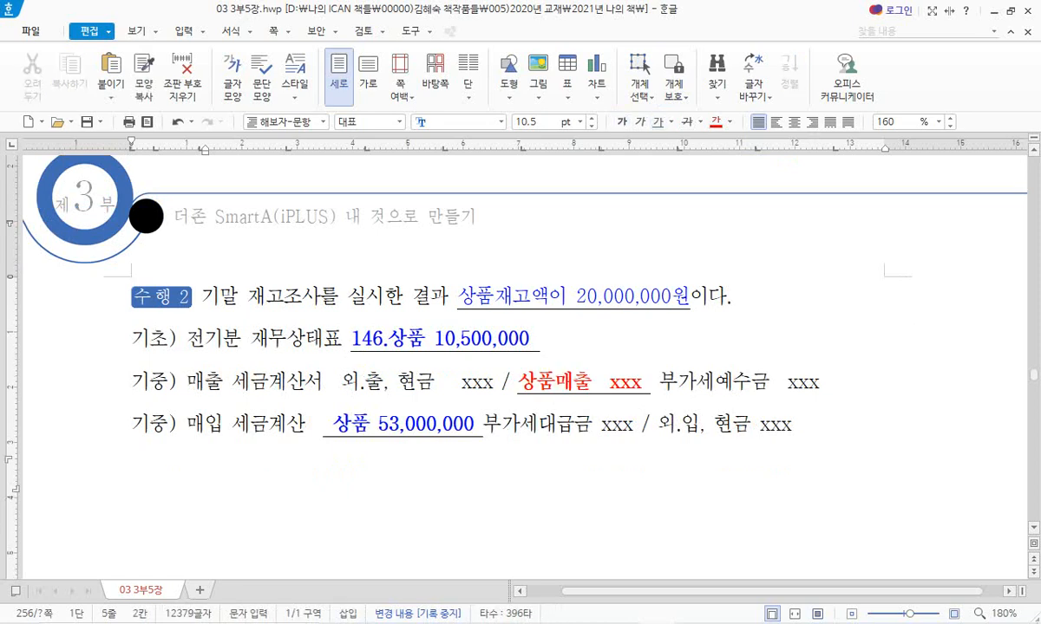
type("ㅡ")
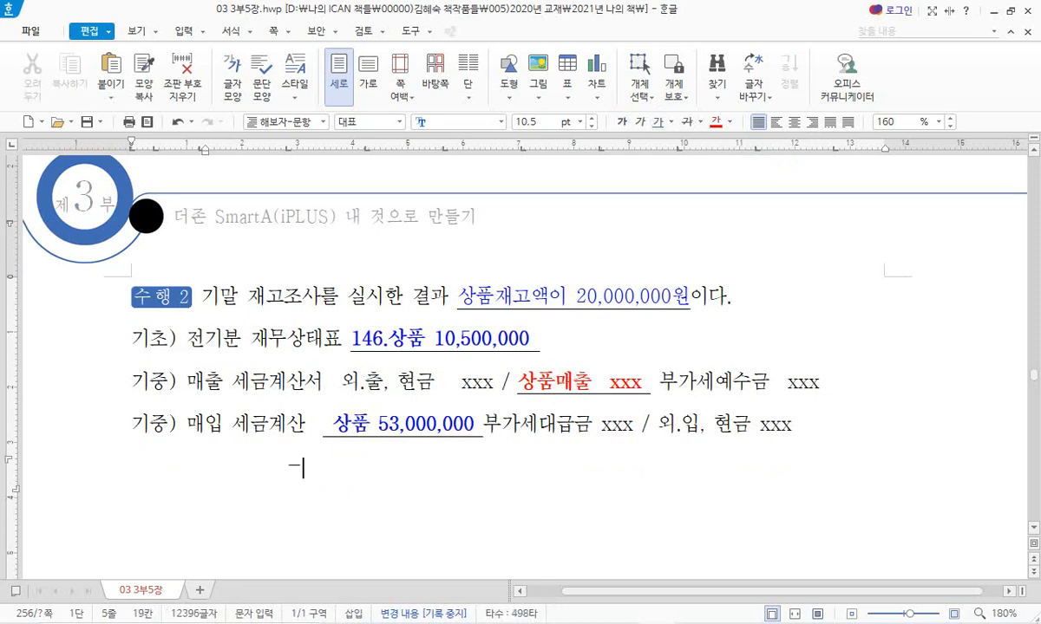
type("> tkdv")
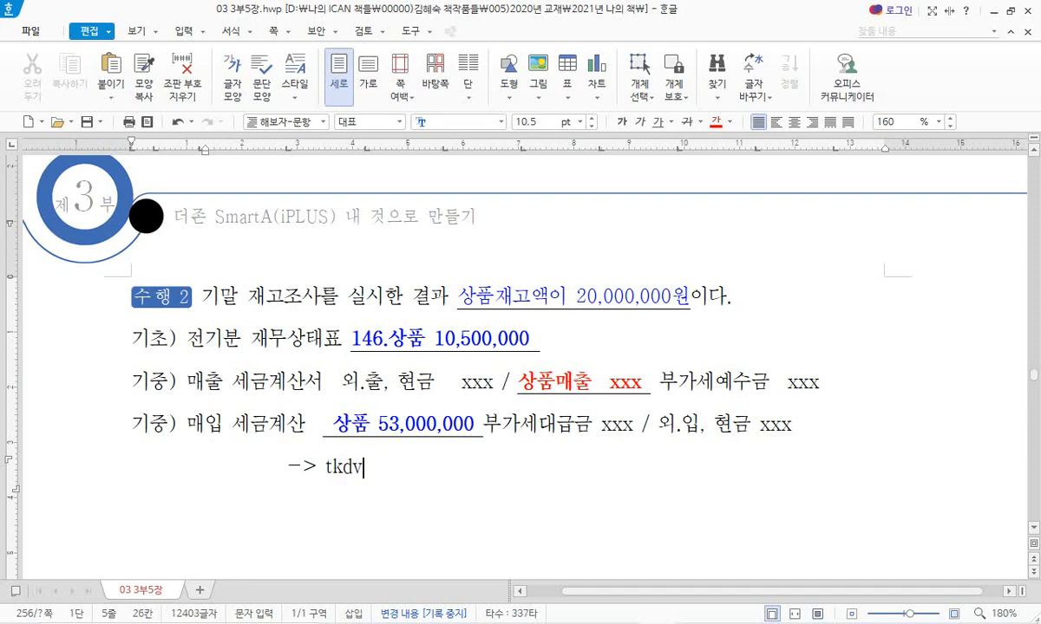
key("BackSpace")
key("BackSpace")
key("BackSpace")
key("BackSpace")
type("tkdvnaaod")
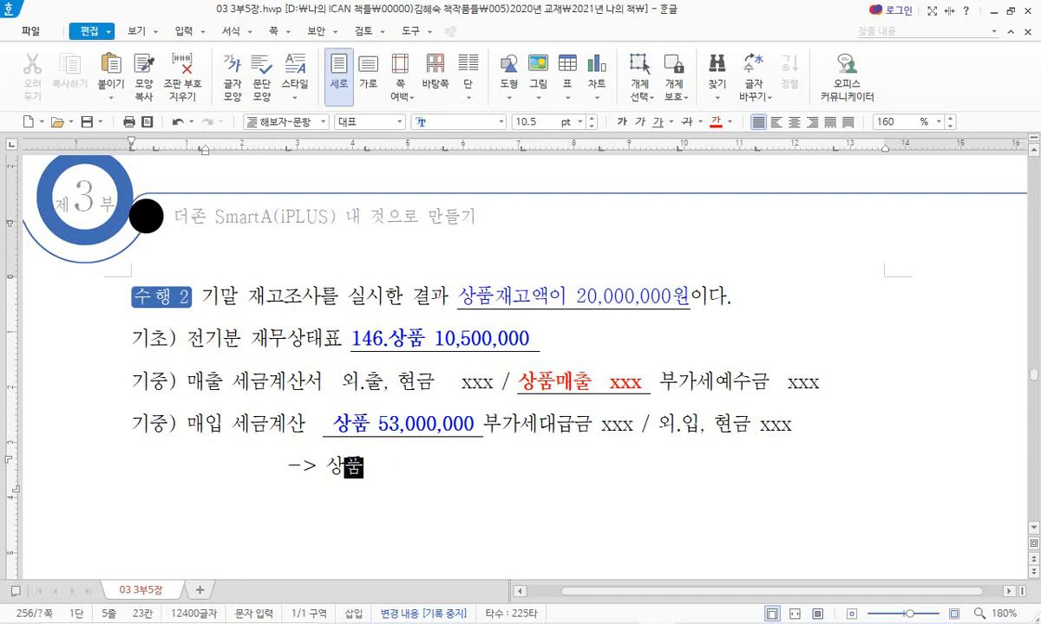
key("BackSpace")
key("BackSpace")
type("wksdor")
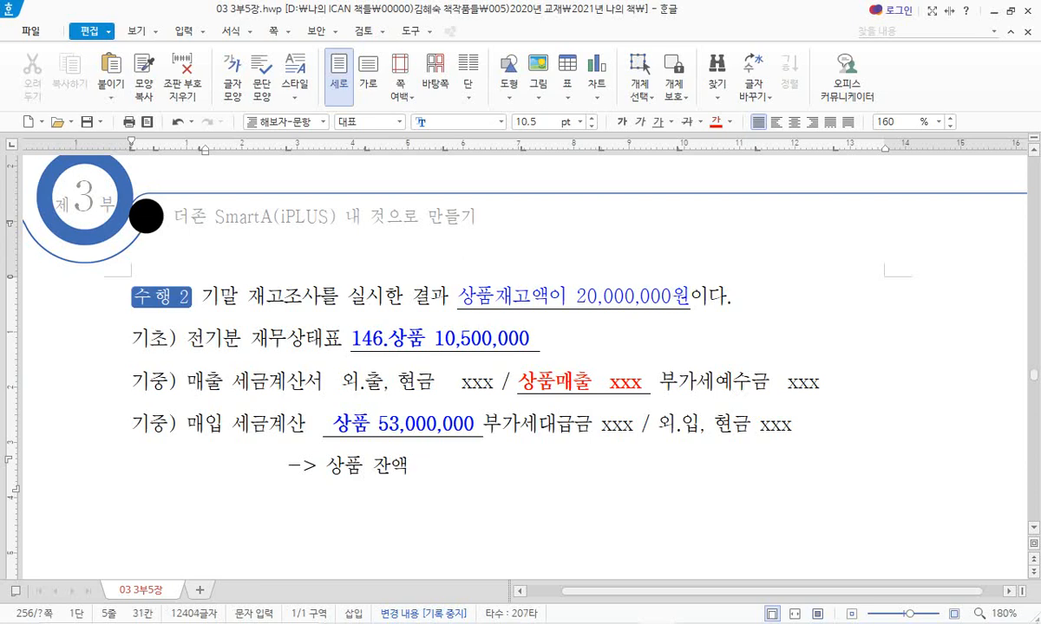
- Add space before "상품 53,000,000" in the 매입 line and color "-> 상품 잔액" blue
left_click(314, 425)
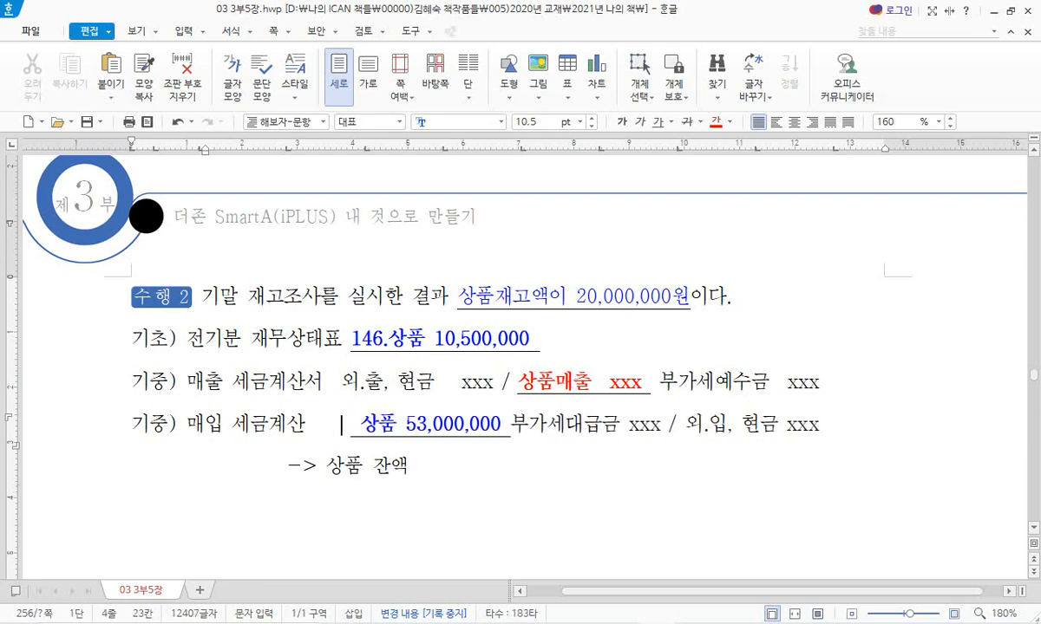
left_click_drag(287, 468, 419, 469)
left_click(730, 122)
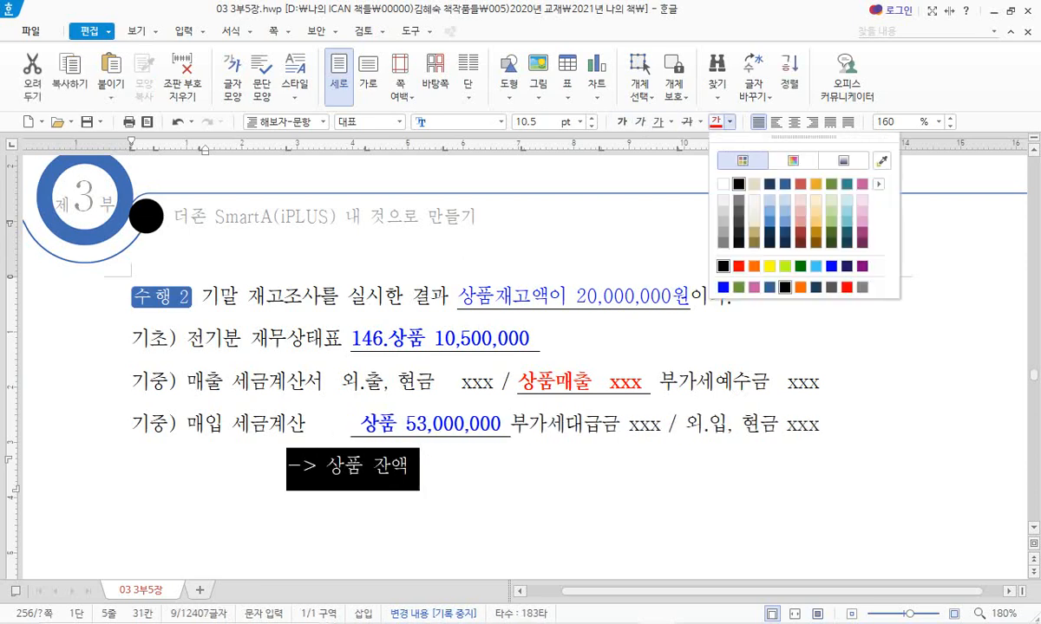
left_click(723, 287)
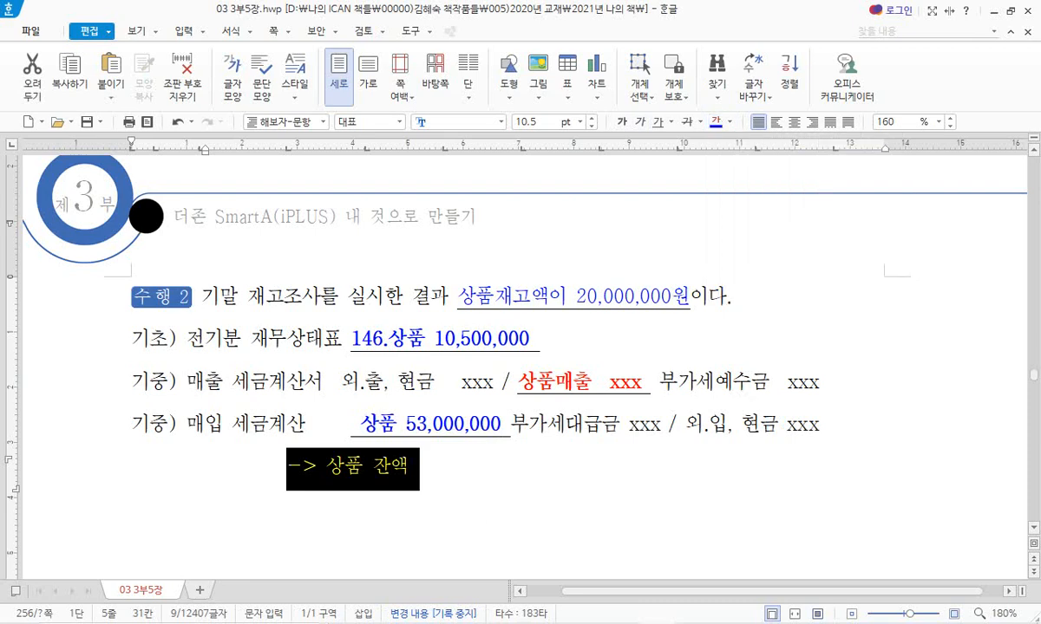
- Change "잔액" to "장부:" in the arrow line and widen the gap before "상품 53,000,000" in the 매입 line
left_click(410, 468)
key("BackSpace")
key("BackSpace")
type("장부")
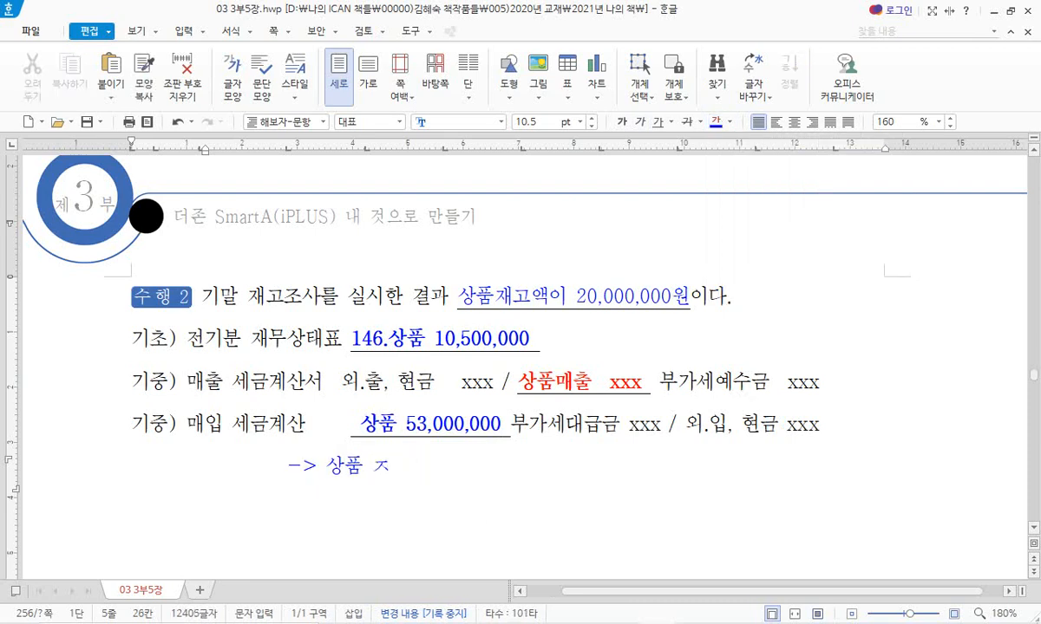
type(":")
left_click(404, 425)
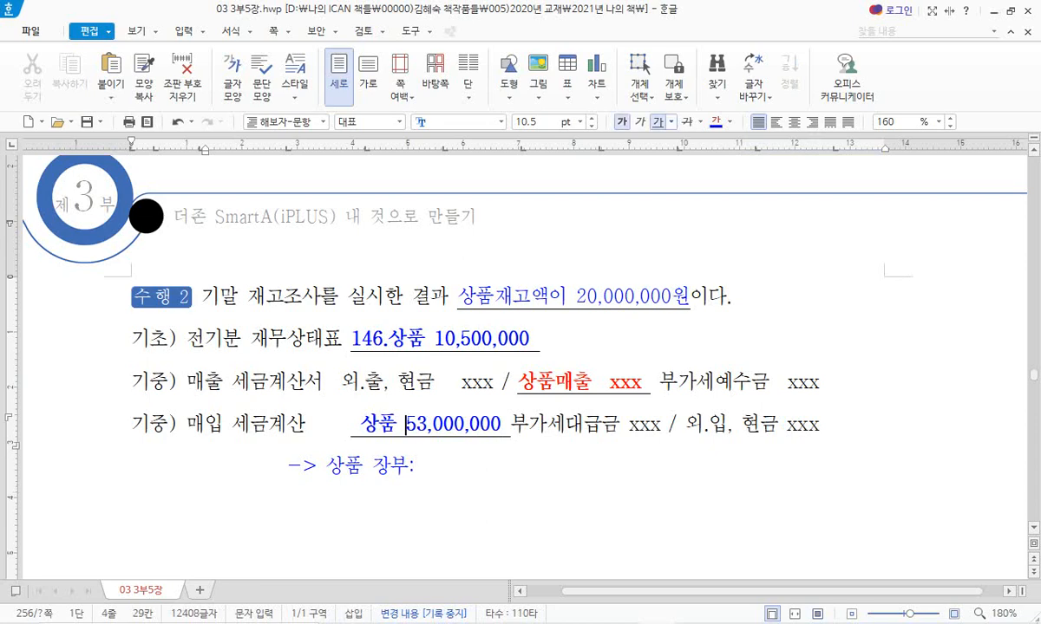
left_click(357, 424)
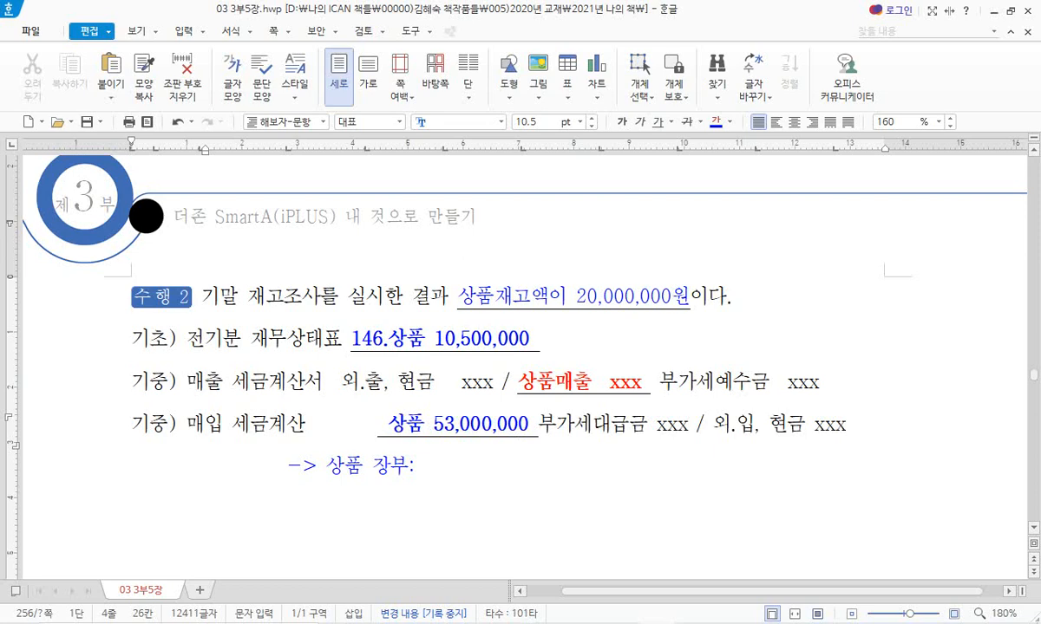
- Enter the book amount 63,500,000 after "-> 상품 장부:", lined up beneath the 53,000,000 figure
left_click(443, 339)
left_click(433, 424)
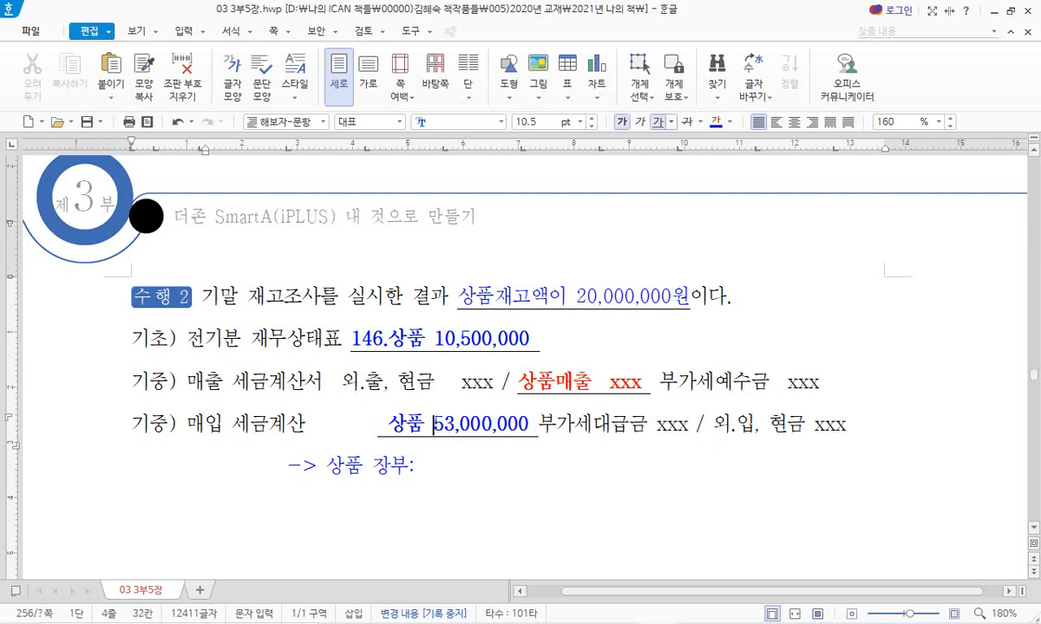
left_click(425, 467)
type("63")
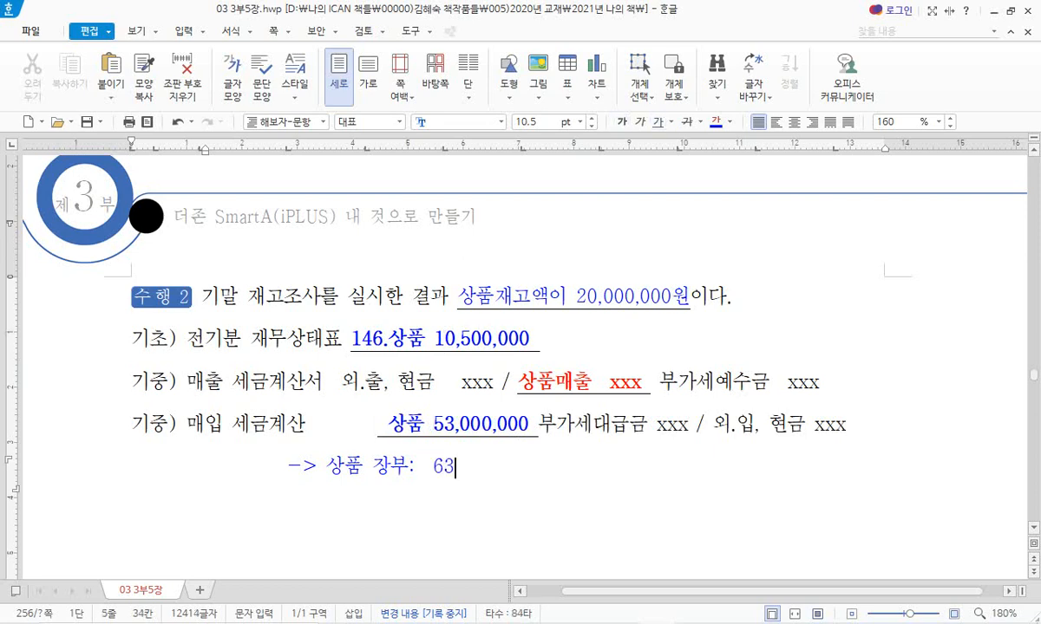
type(",500,000")
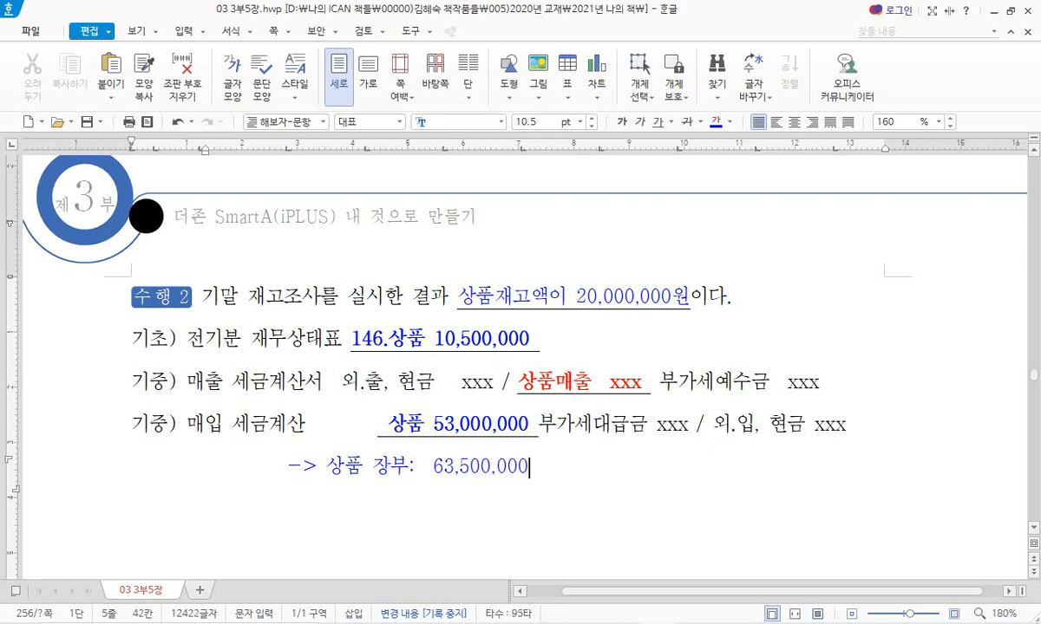
- Widen the spacing on both sides of the slash before 상품매출 in the 매출 line
left_click(493, 382)
key("Right")
key("Right")
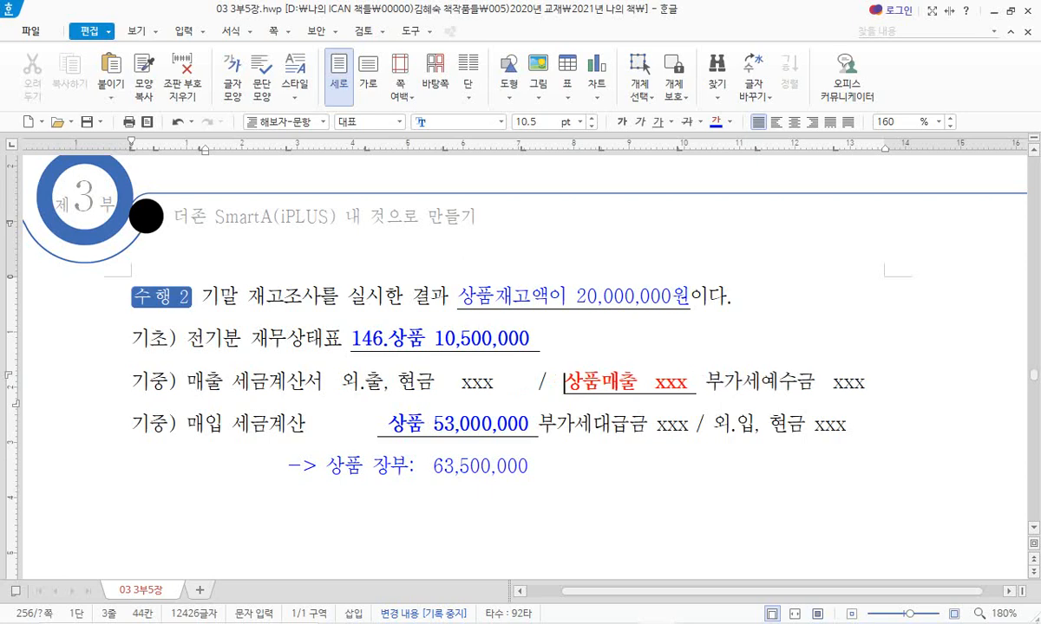
key("Down")
key("Down")
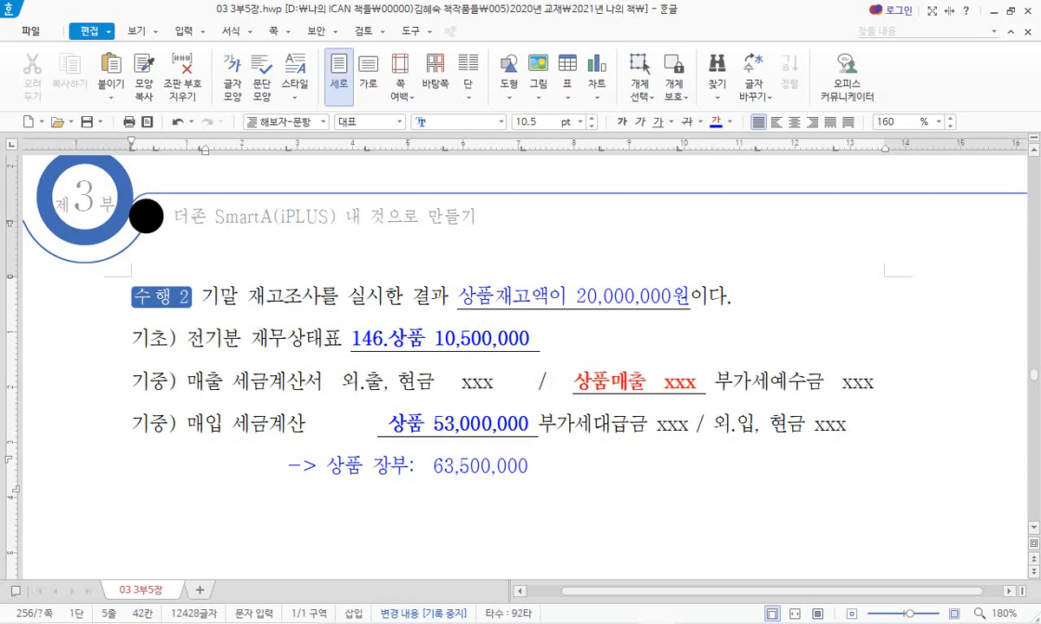
- Switch to 더존 Smart A, close the 상품 ledger and open the 상품매출 account ledger from the 합계잔액시산표
left_click(655, 383)
mouse_move(659, 620)
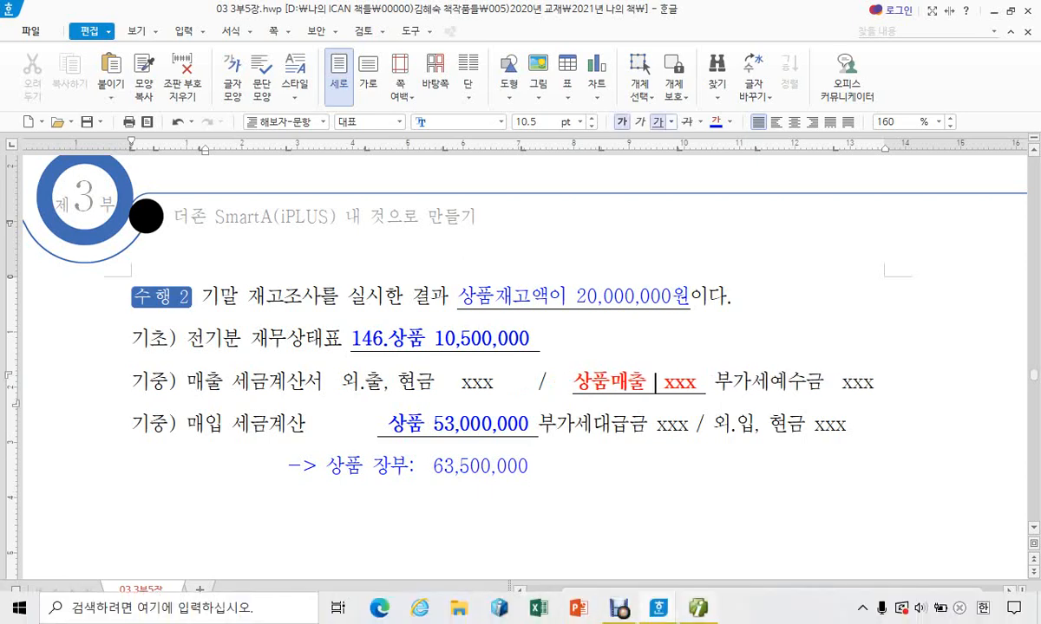
left_click(698, 608)
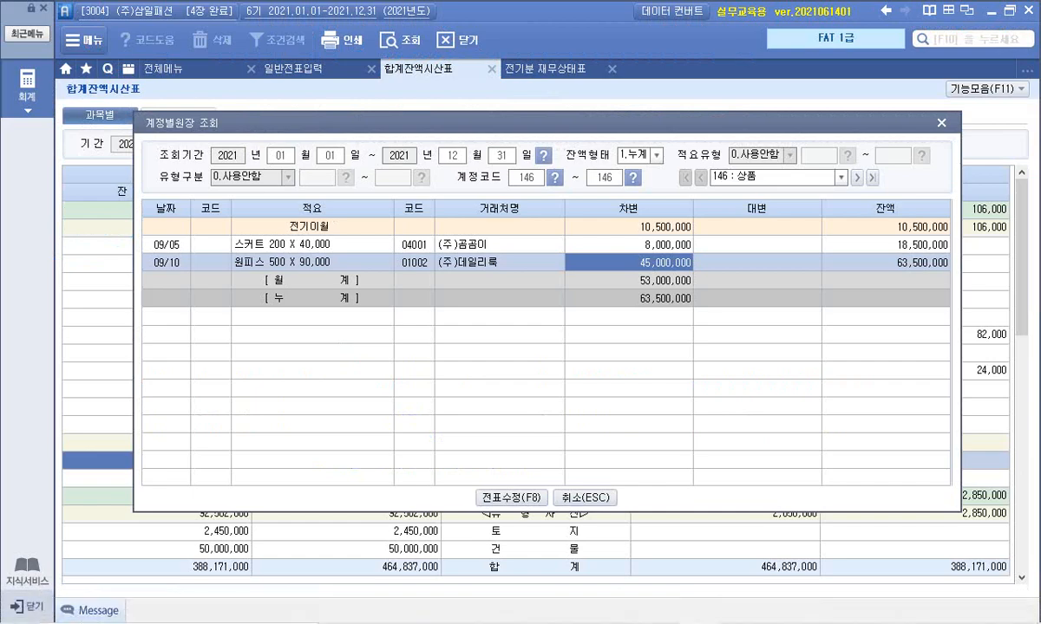
key("Escape")
scroll(534, 373, "down", 7)
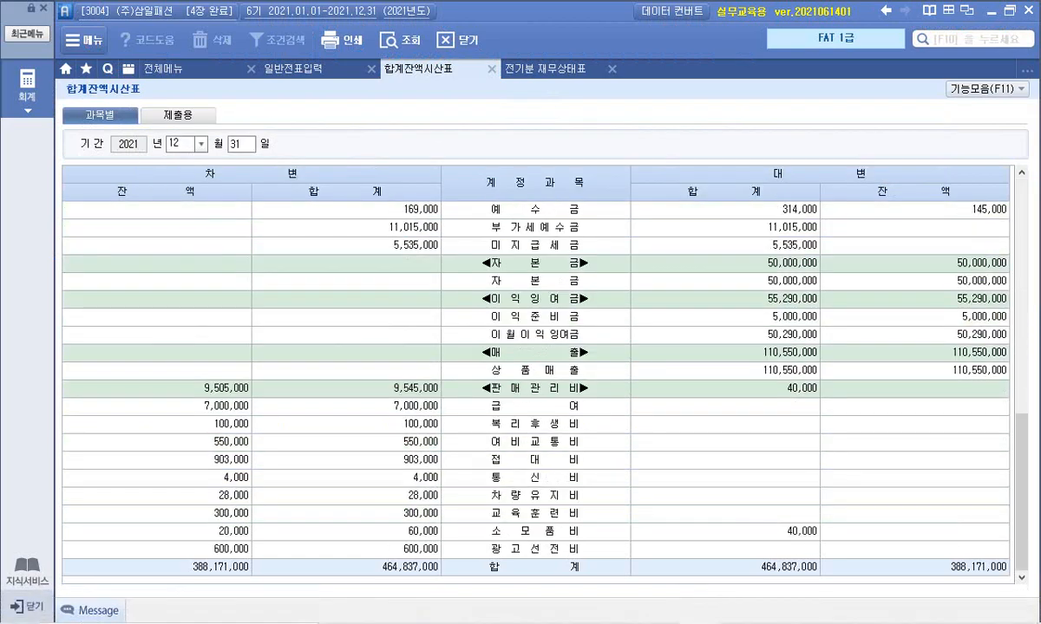
left_click(725, 370)
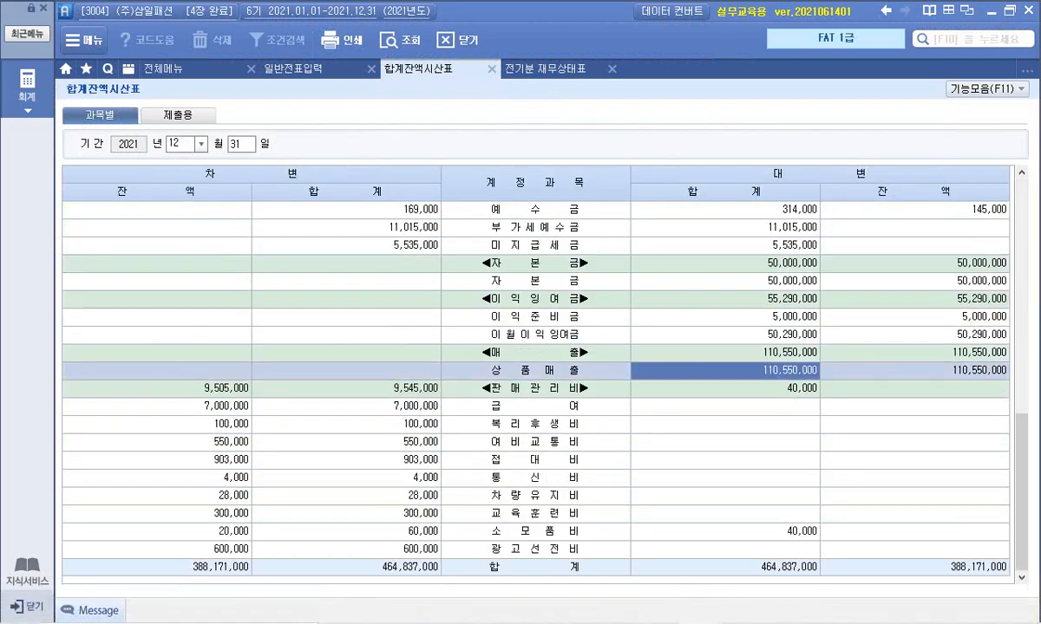
double_click(725, 370)
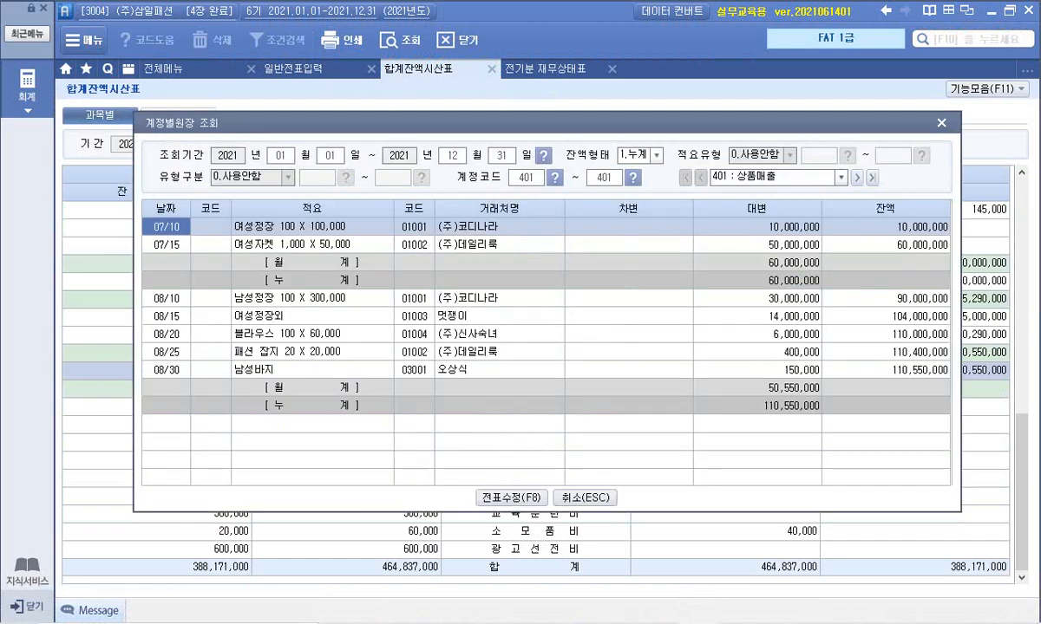
- Examine the first sale and the cumulative credit total in the 상품매출 ledger, and close it
left_click(758, 226)
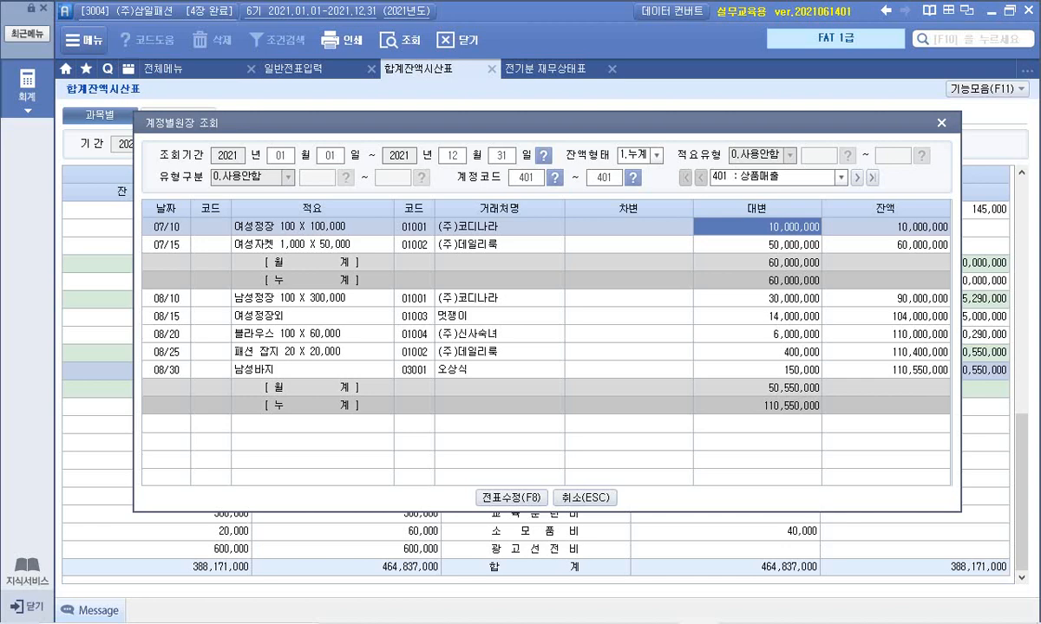
left_click(758, 406)
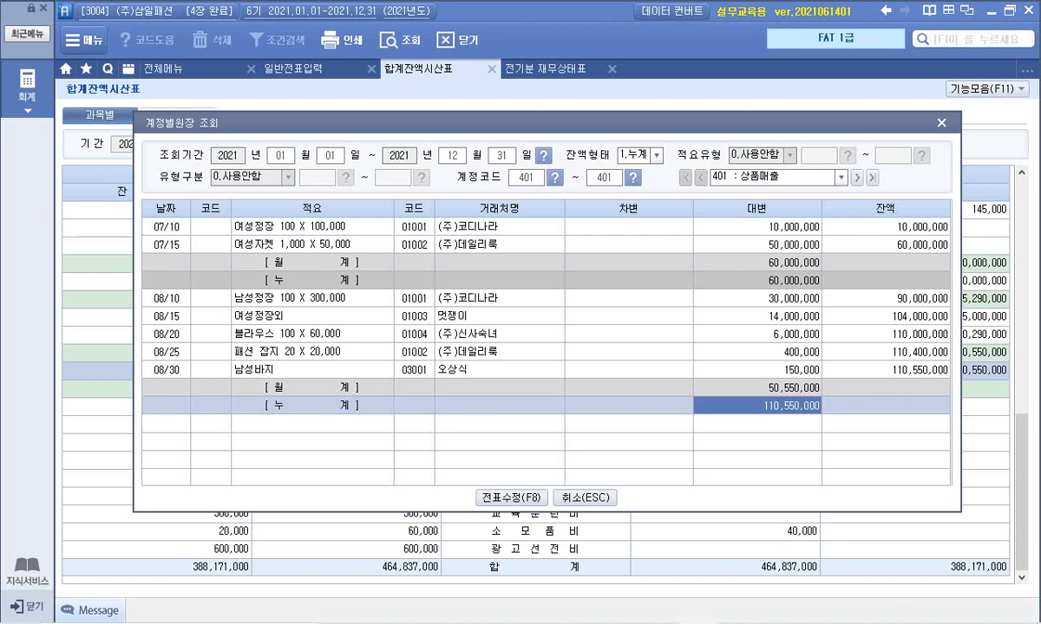
key("Escape")
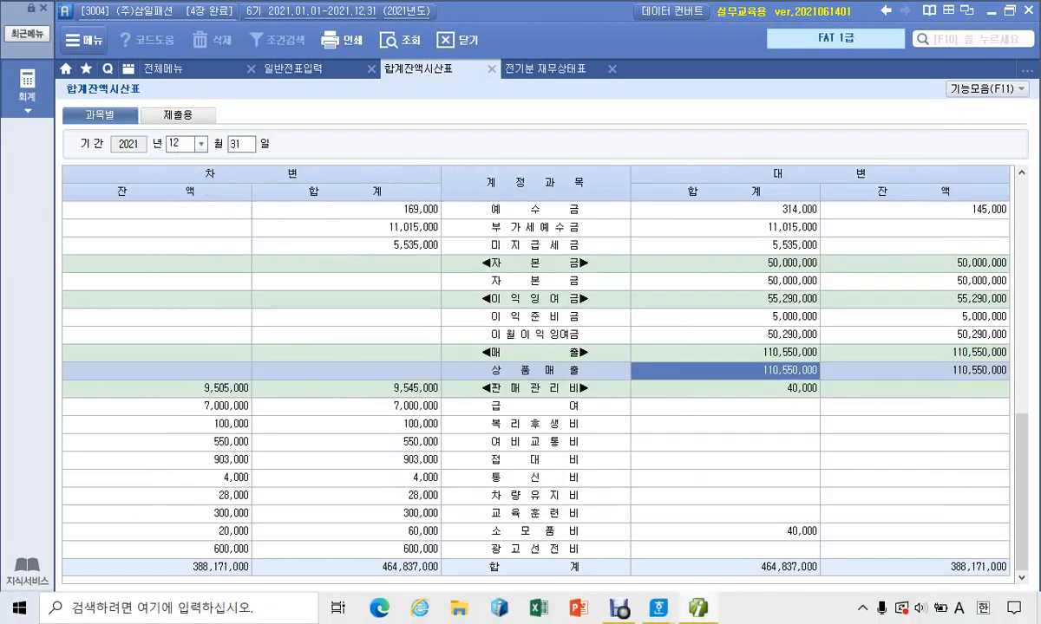
- Switch back to the 한글 document and replace the xxx after 상품매출 with an underlined 110550000
mouse_move(660, 609)
left_click(746, 524)
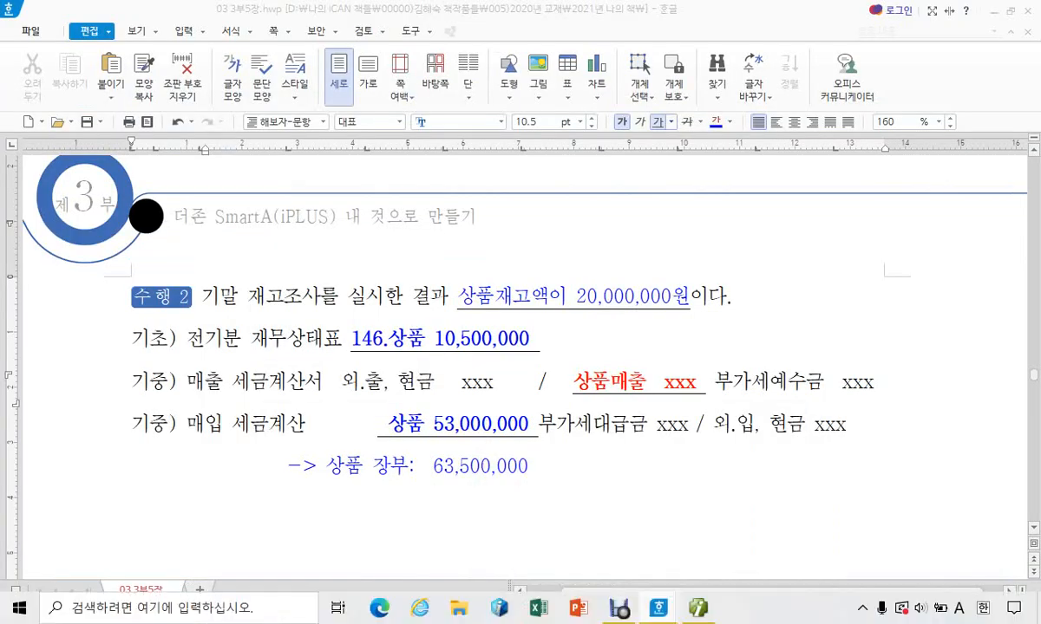
left_click_drag(664, 384, 765, 382)
type("110550000")
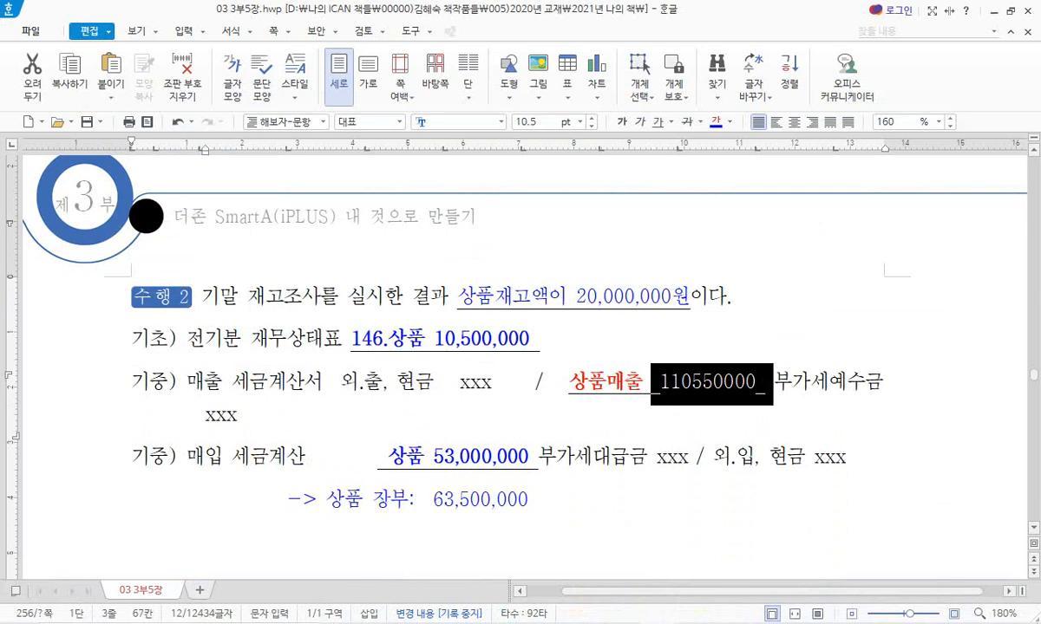
left_click(658, 122)
- Remove extra spaces between xxx and the slash in the 매출 line
left_click(493, 382)
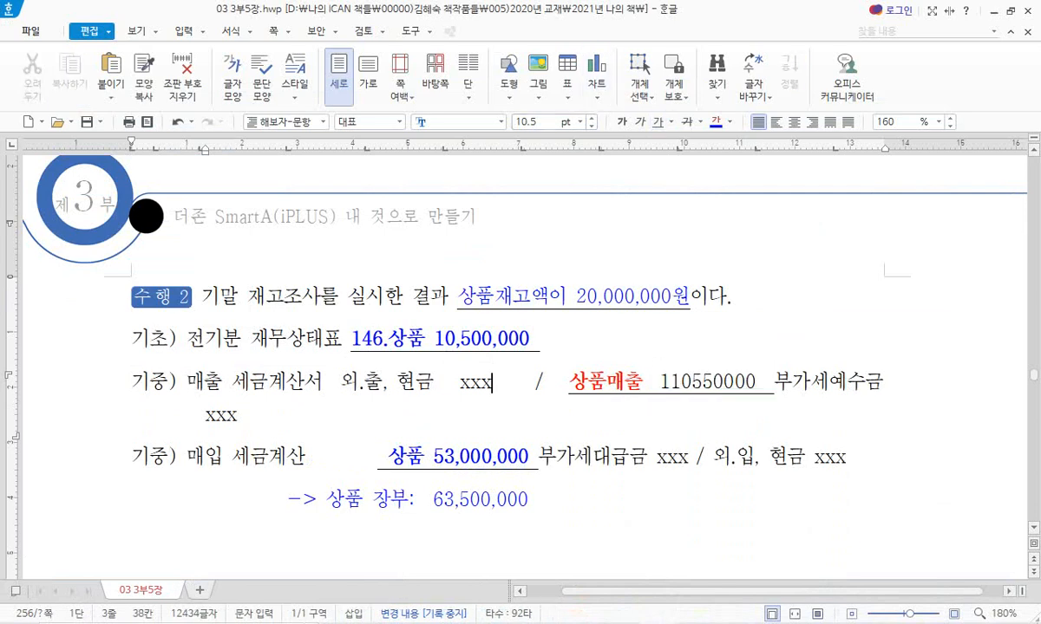
key("Delete")
key("Delete")
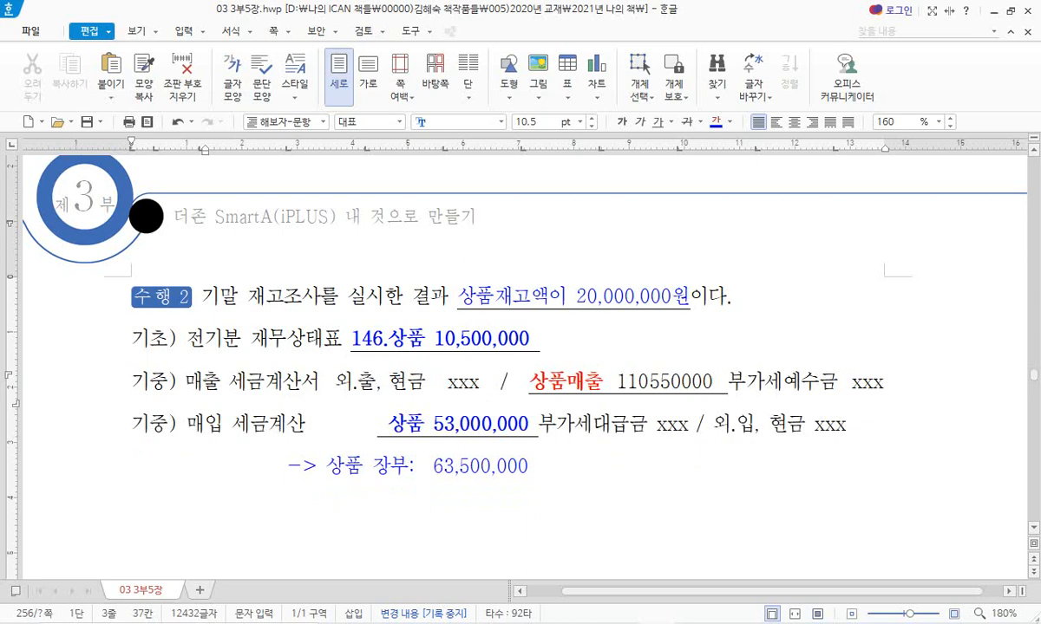
- Add thousands separators to make the 상품매출 amount 110,550,000 and tighten the spacing around the slash before it
left_click(681, 383)
type(",")
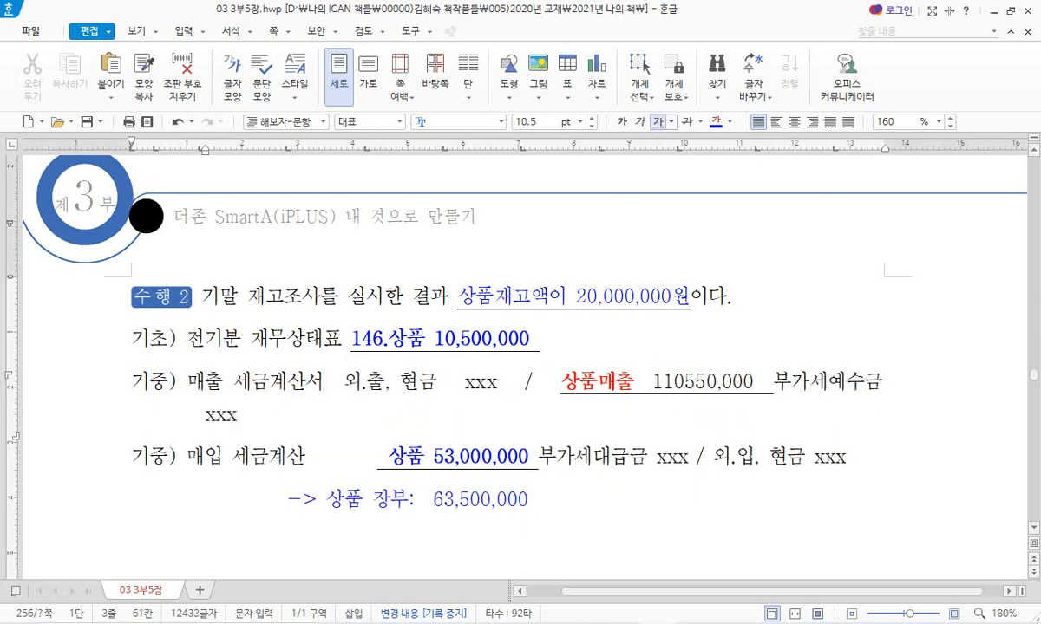
left_click(683, 382)
type(",")
left_click(530, 382)
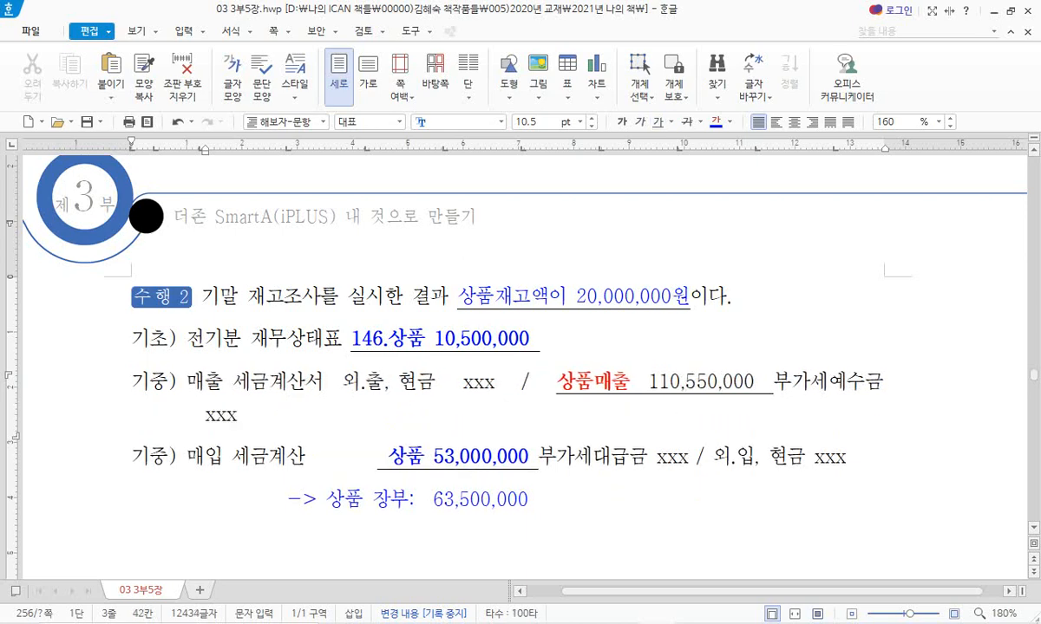
key("BackSpace")
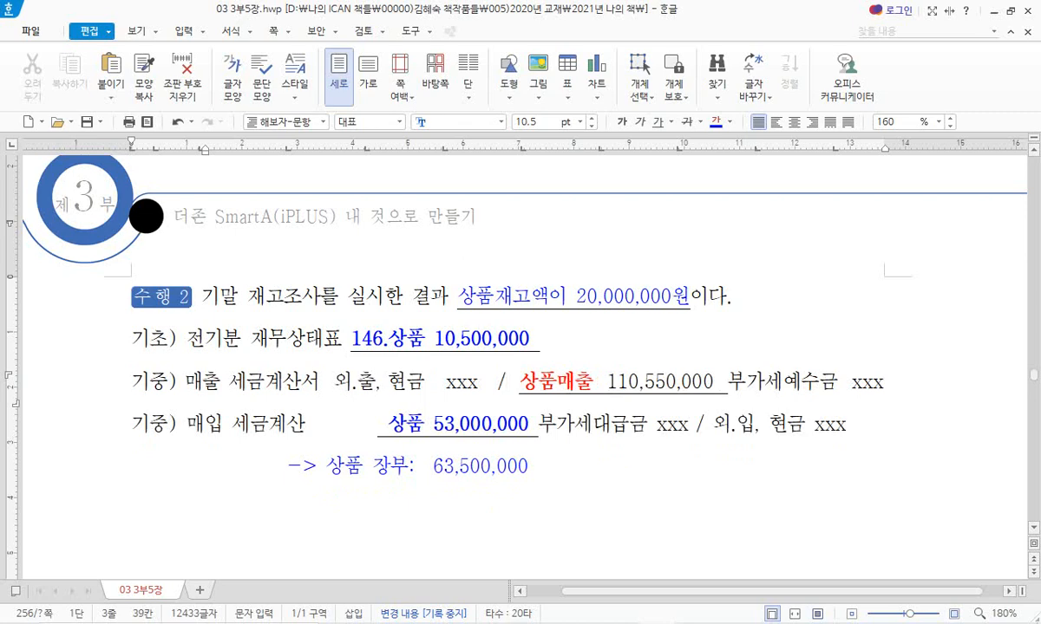
key("BackSpace")
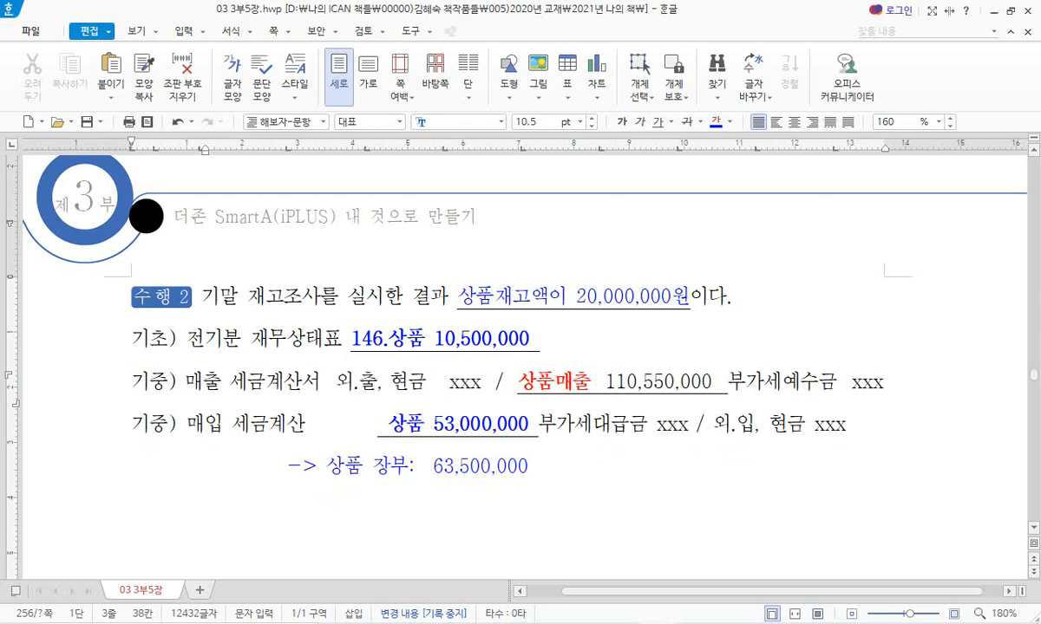
- Narrow the gap before "상품 53,000,000" in the 매입 line
left_click(331, 425)
key("Delete")
key("Delete")
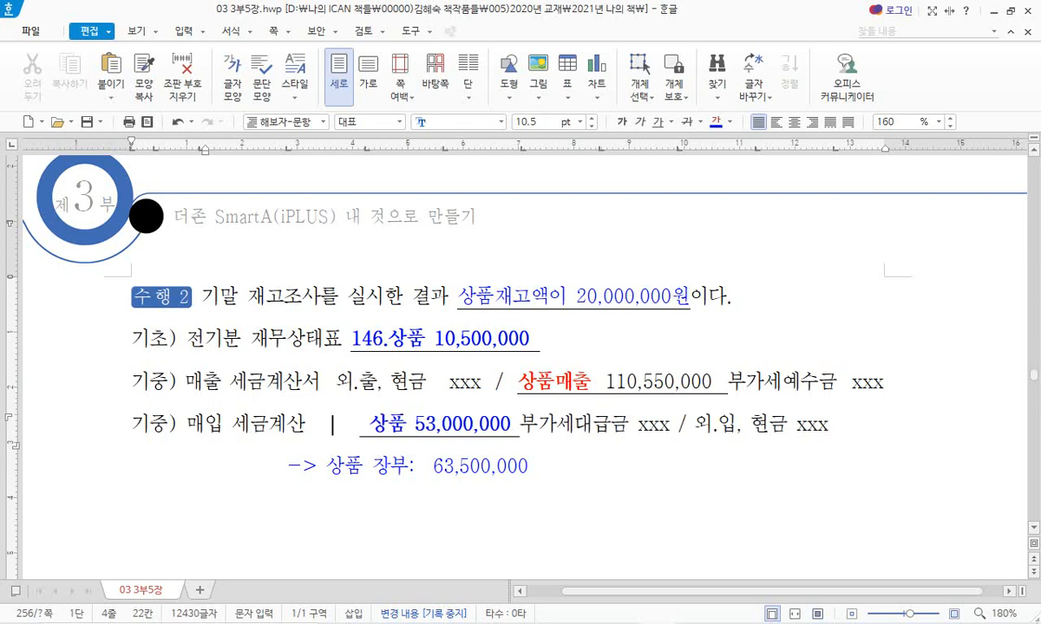
- Make the 110,550,000 amount after 상품매출 red and bold
left_click_drag(727, 383, 591, 382)
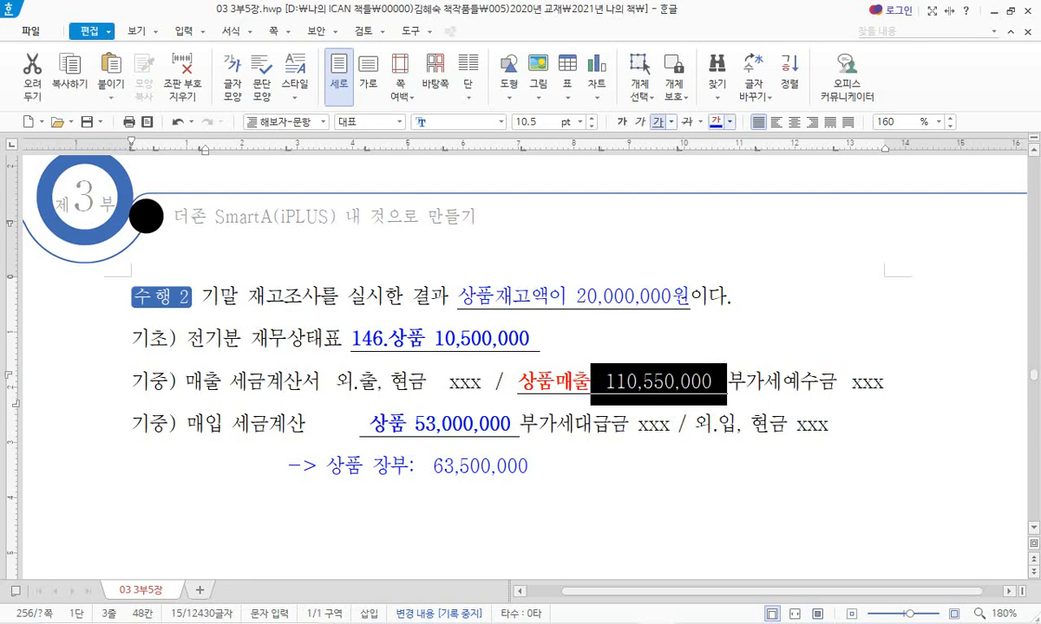
left_click(731, 121)
left_click(739, 266)
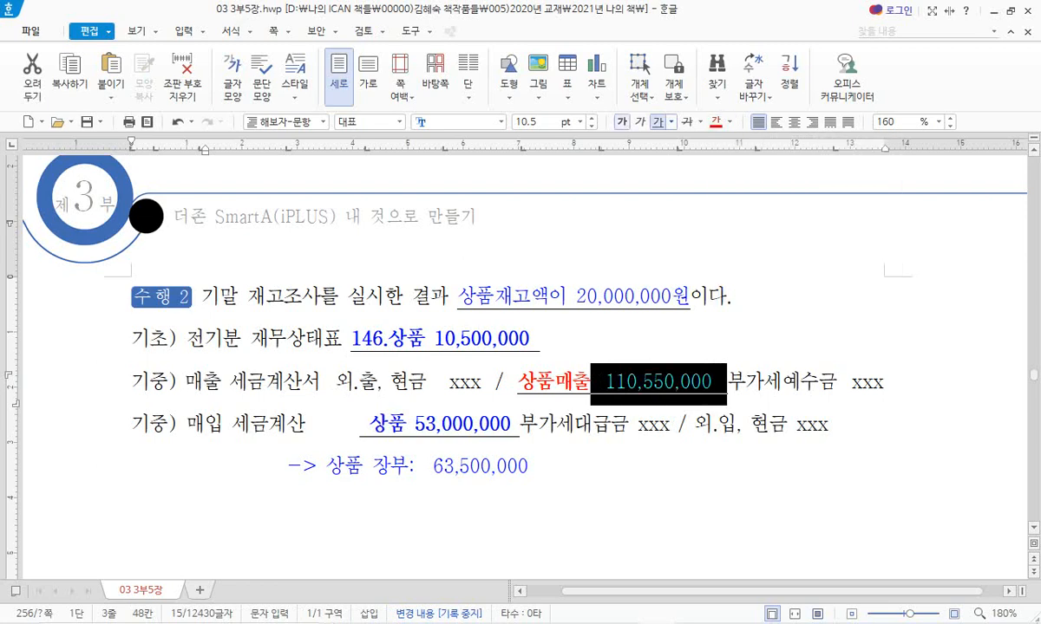
left_click(622, 121)
left_click(541, 339)
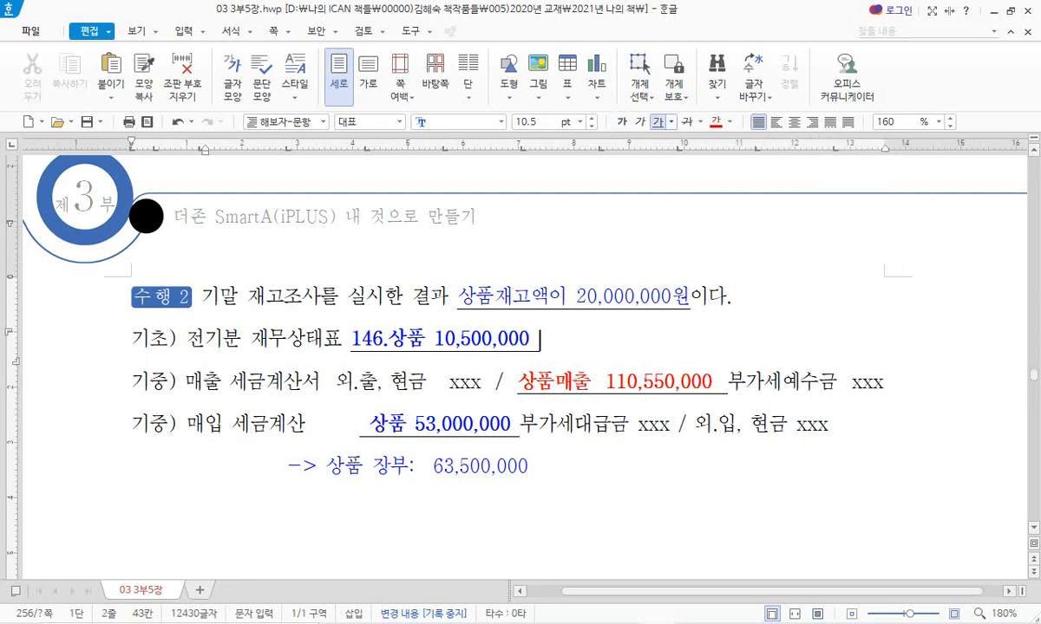
- Reduce the indent of the "-> 상품 장부: 63,500,000" line to line its amount up with 53,000,000
left_click(530, 467)
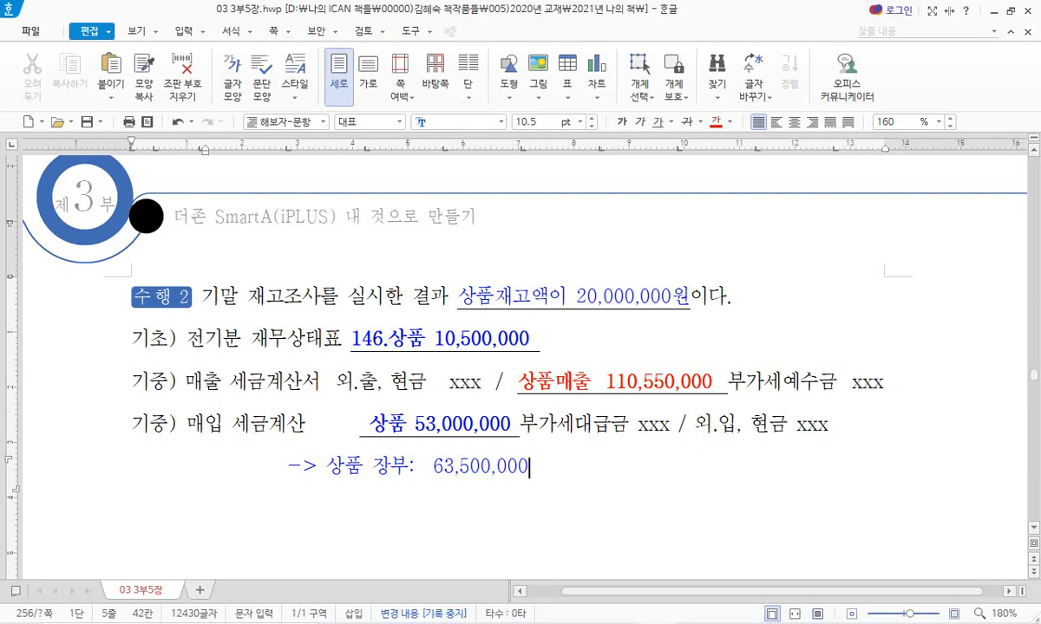
left_click(231, 468)
key("Delete")
key("Delete")
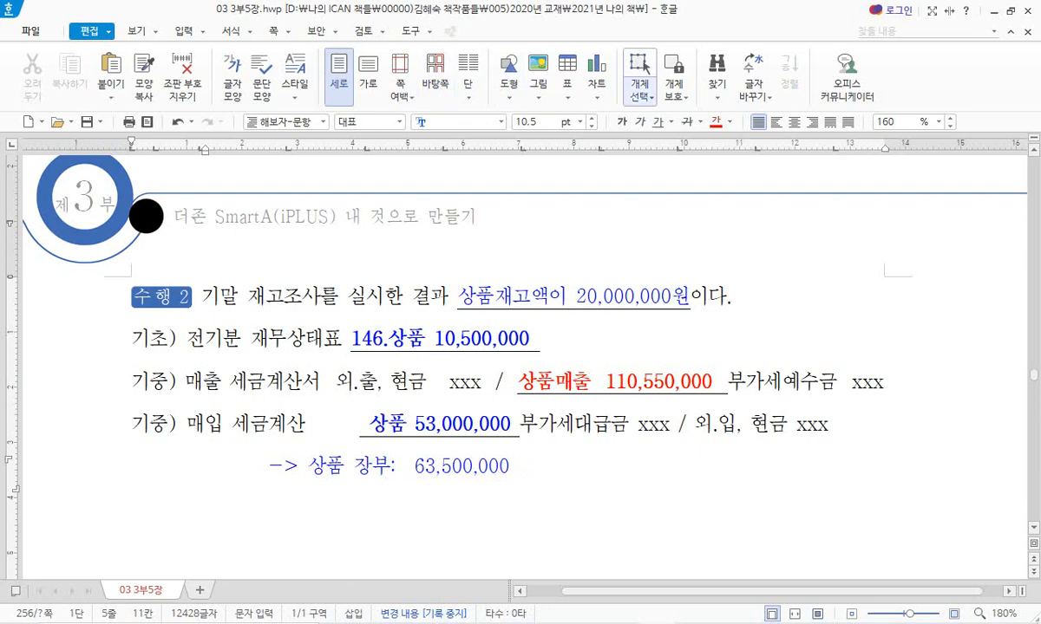
- Draw a rectangle about 42 x 33 mm over the 상품 amounts from the 기초 line down to the 장부 line
left_click(510, 92)
left_click(503, 138)
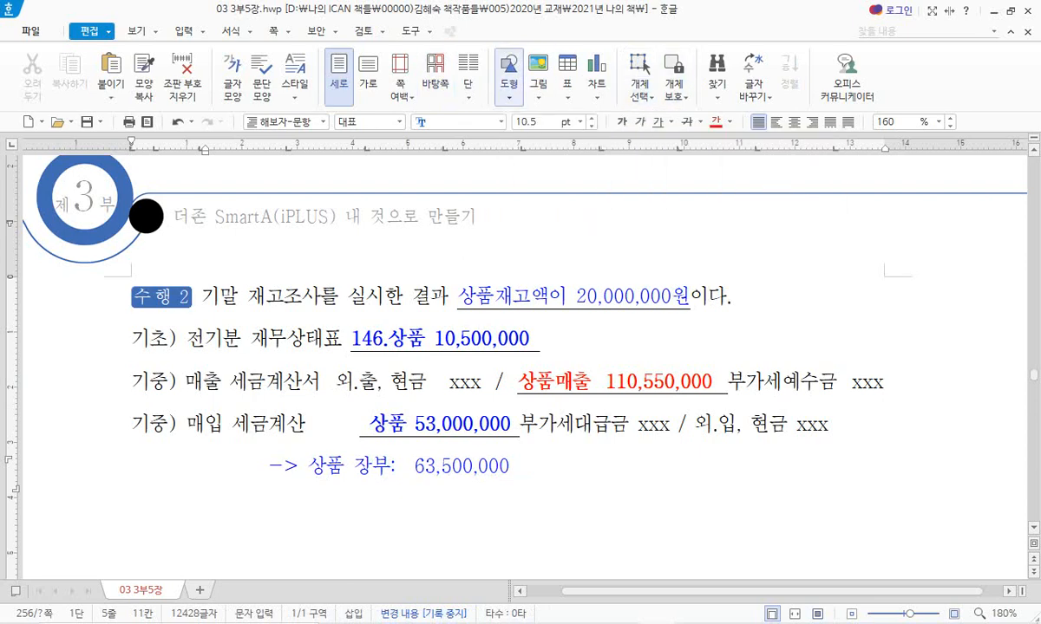
left_click_drag(286, 292, 520, 494)
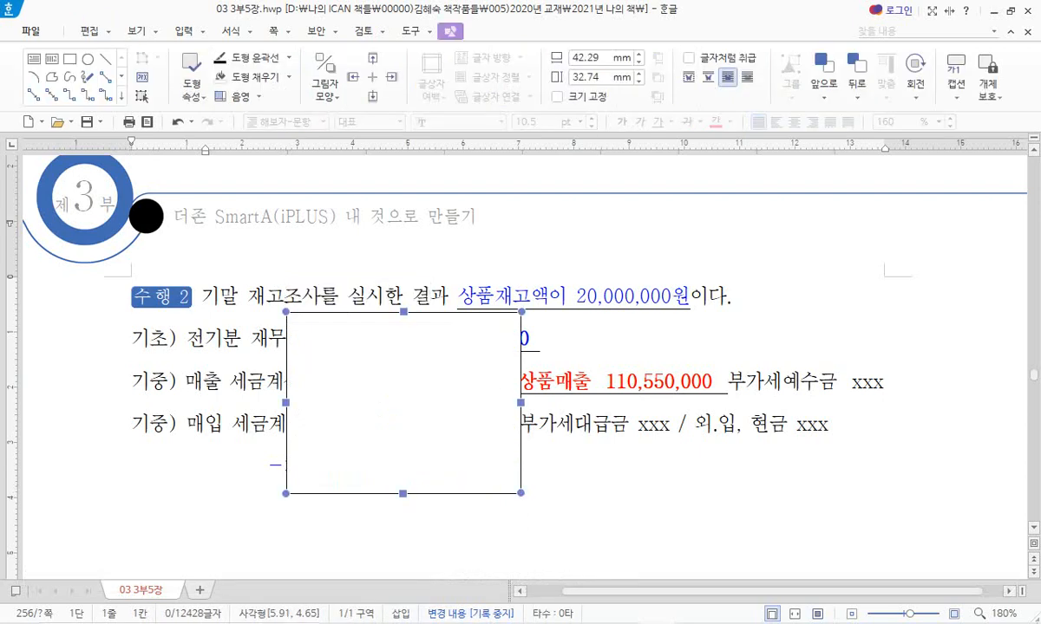
- Set the rectangle over the 상품 amounts to 색 채우기 없음 (no fill)
right_click(462, 330)
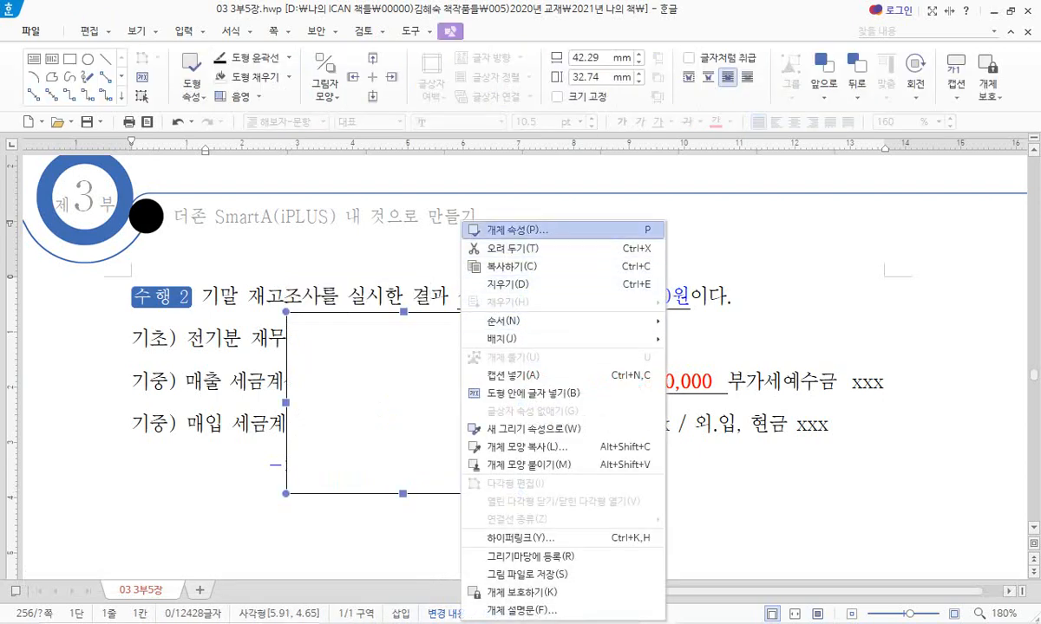
left_click(507, 230)
left_click(311, 144)
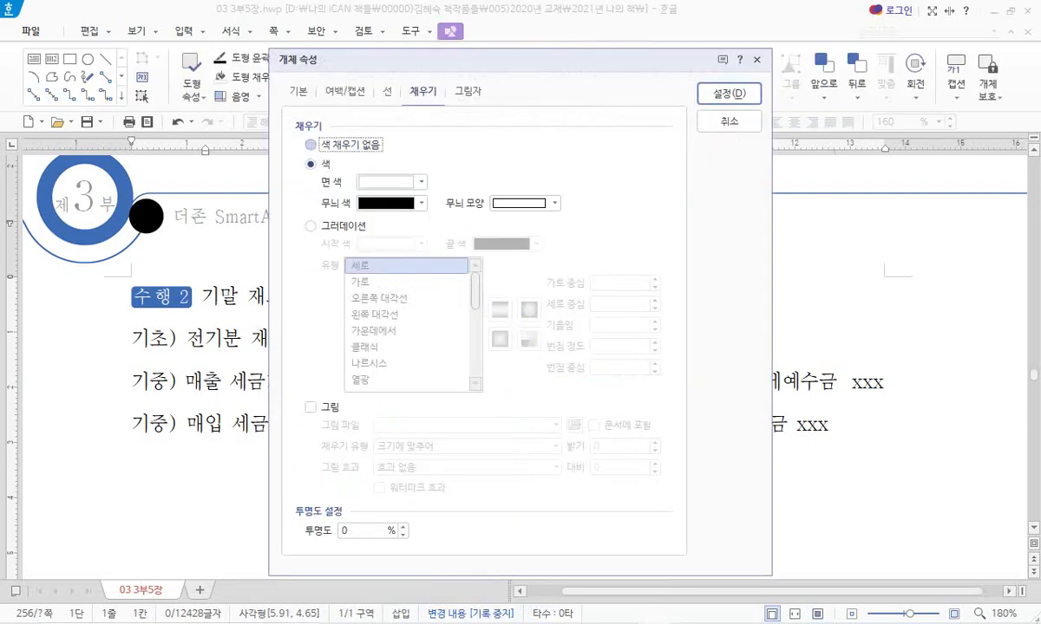
left_click(726, 94)
left_click(132, 510)
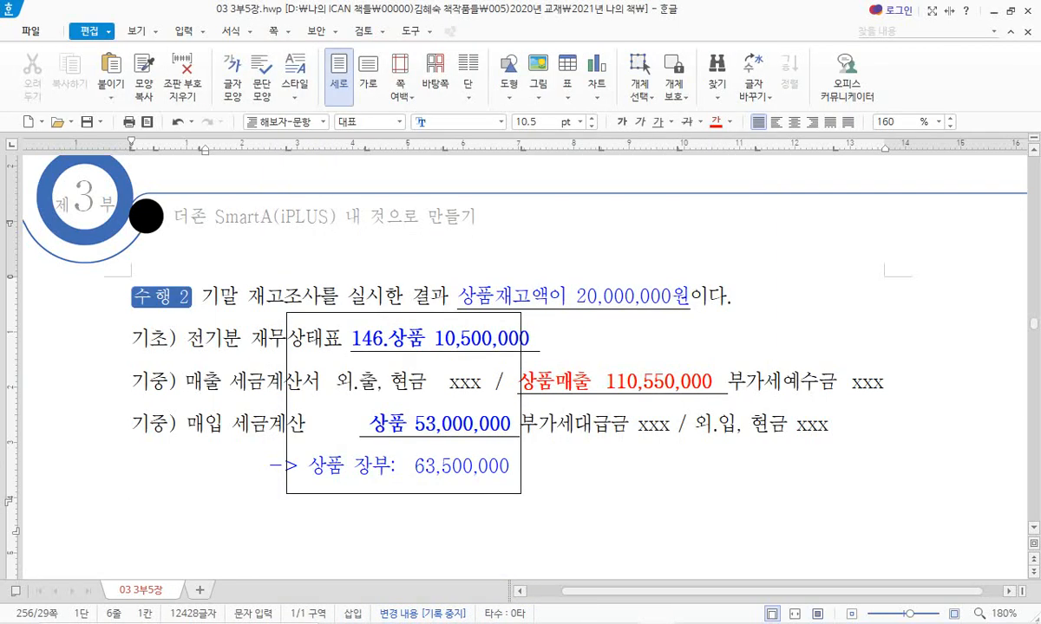
- Adjust the spacing around the slash in the 매출 line and remove the space before "146.상품 10,500,000" to fit the rectangle
left_click(491, 384)
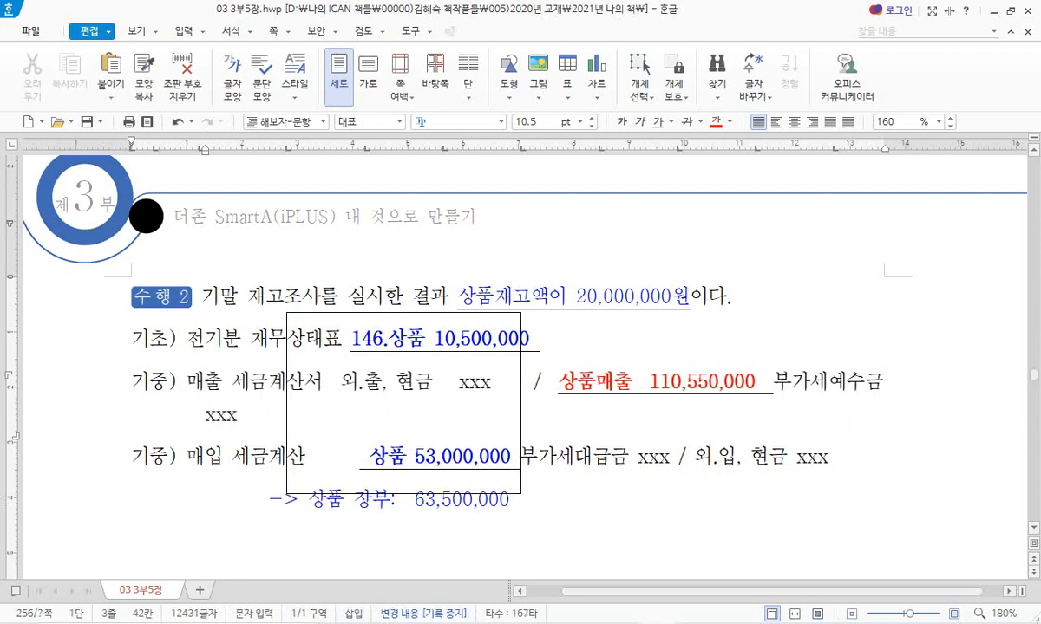
key("BackSpace")
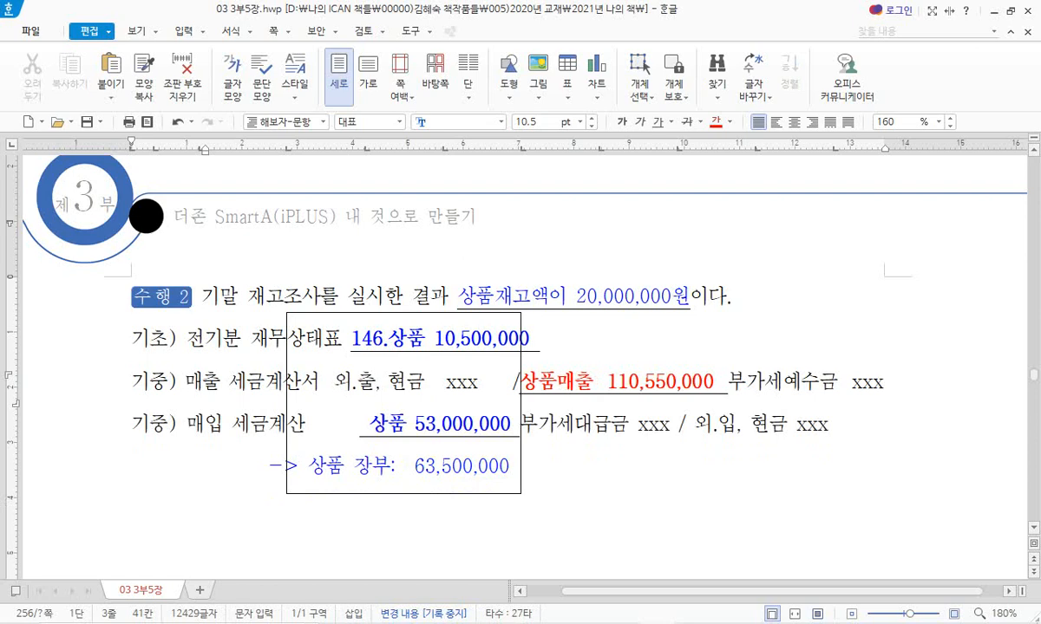
left_click(345, 339)
key("Delete")
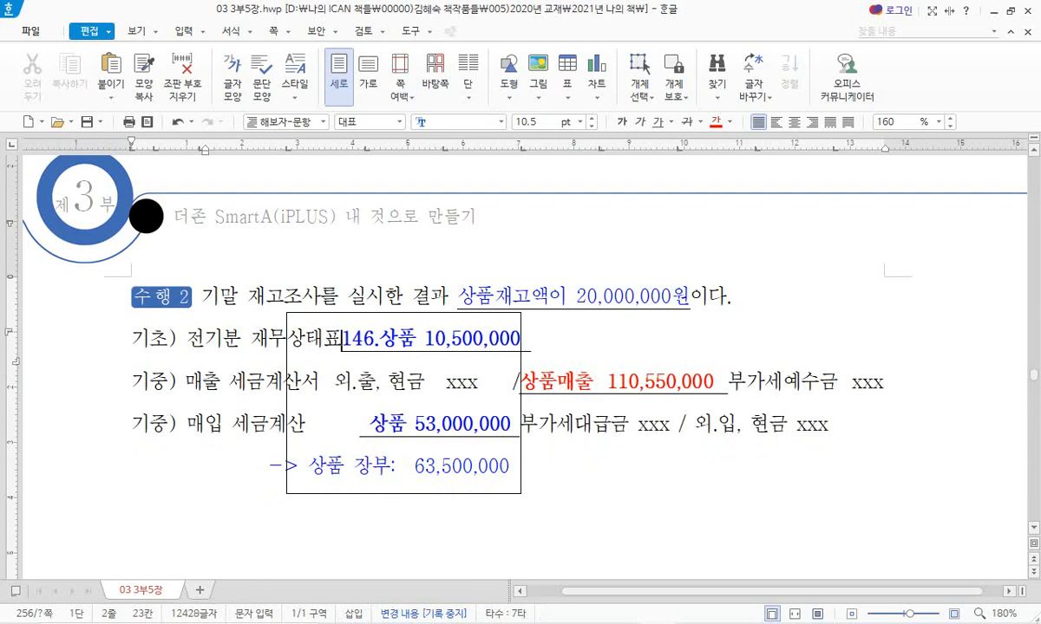
- Add "(매가)" after 110,550,000 in the 매출 line
left_click(667, 383)
left_click(721, 382)
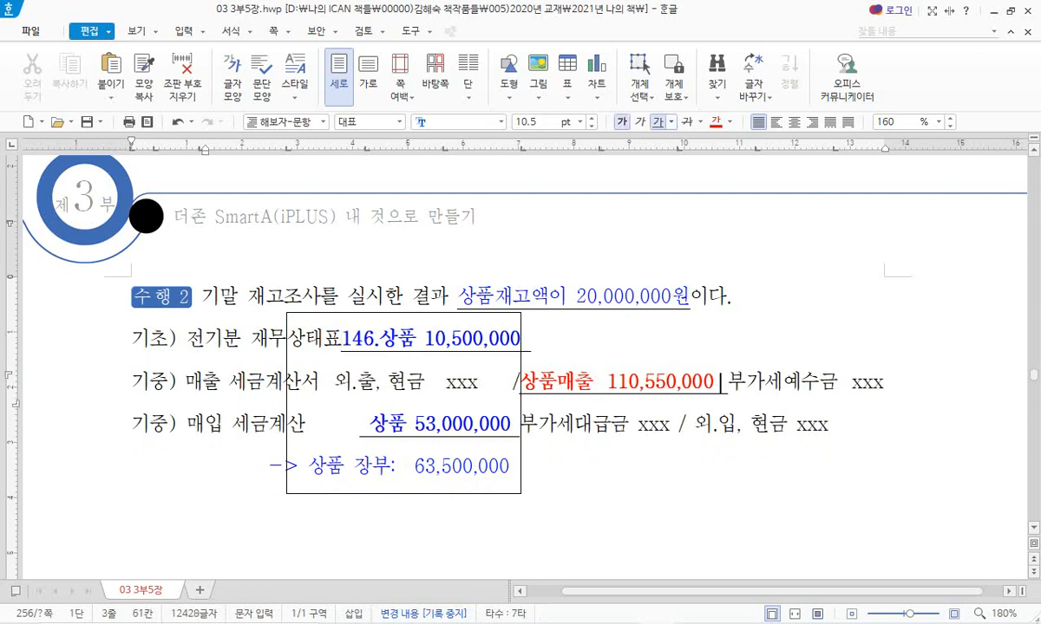
type("(ㅐ")
key("BackSpace")
key("Caps_Lock")
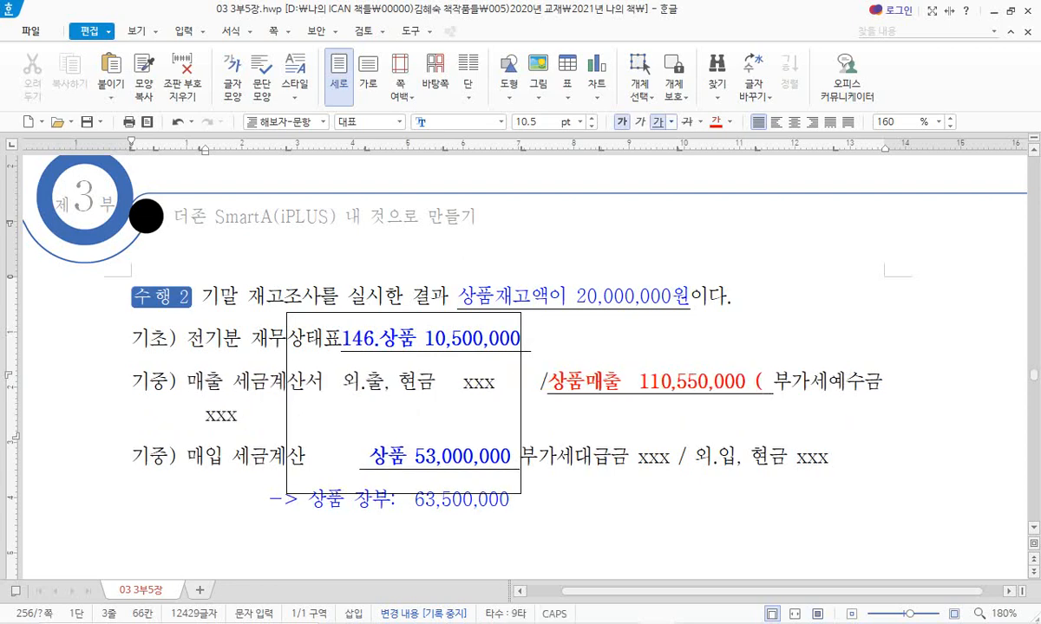
type("갣")
key("BackSpace")
key("BackSpace")
key("BackSpace")
type("메가)")
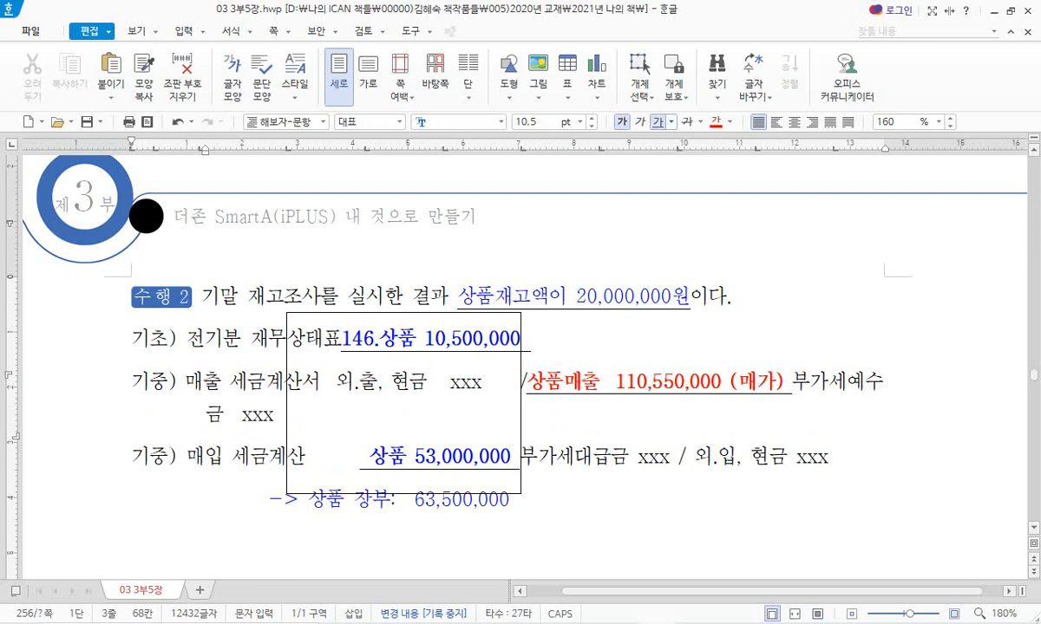
- Delete the extra spaces between xxx and the slash before "상품매출 110,550,000 (매가)"
left_click(482, 381)
key("Delete")
key("Delete")
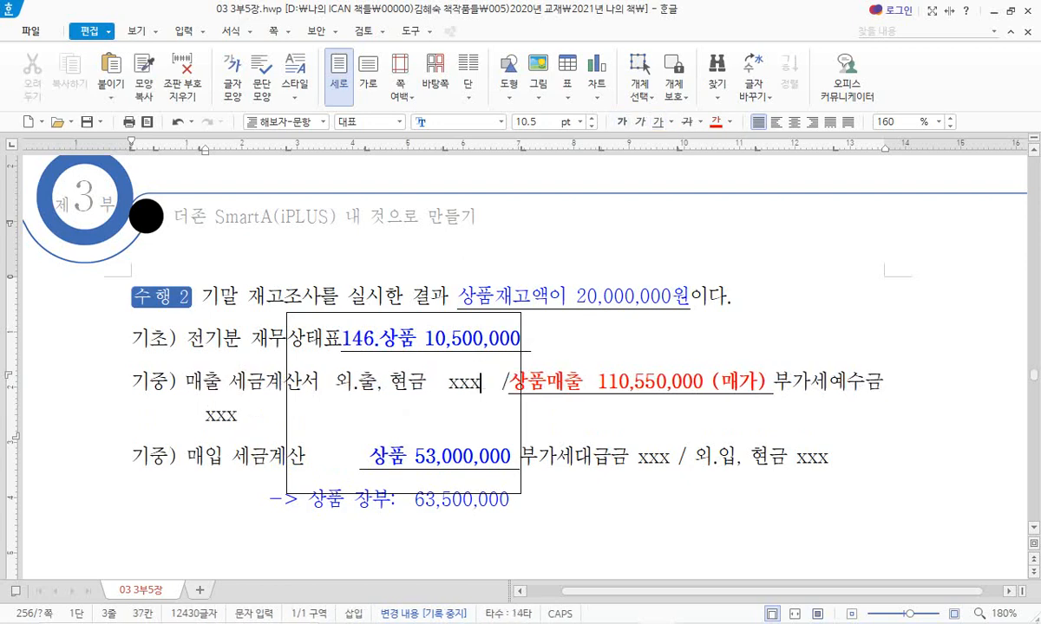
key("Delete")
key("Delete")
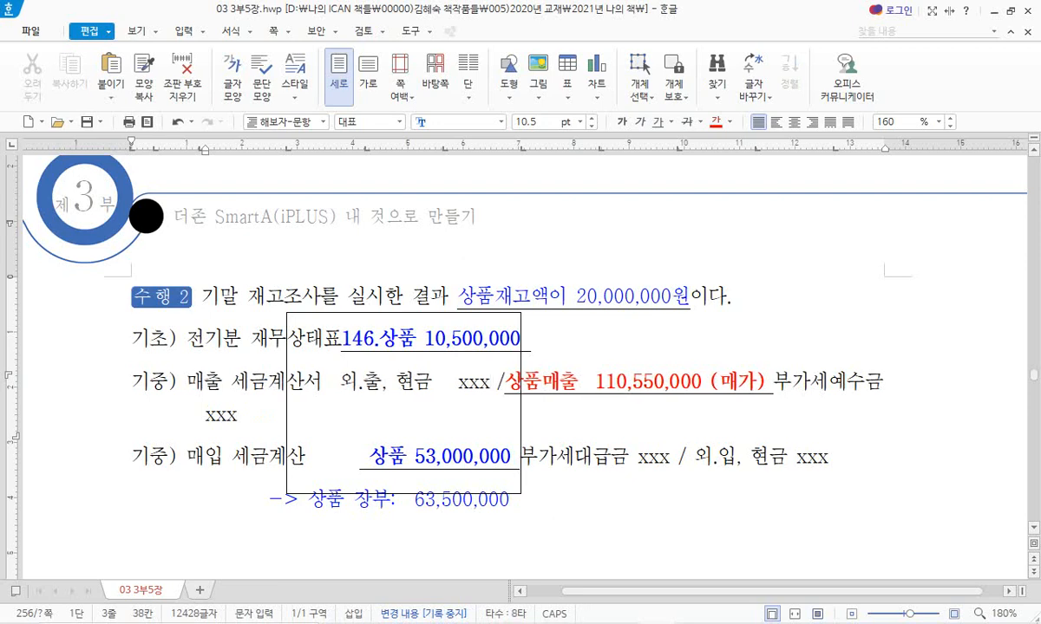
- Shorten 부가세예수금 to 부.예수금 on the 매출 세금계산서 line and remove the gap before its xxx
left_click(793, 382)
key("Home")
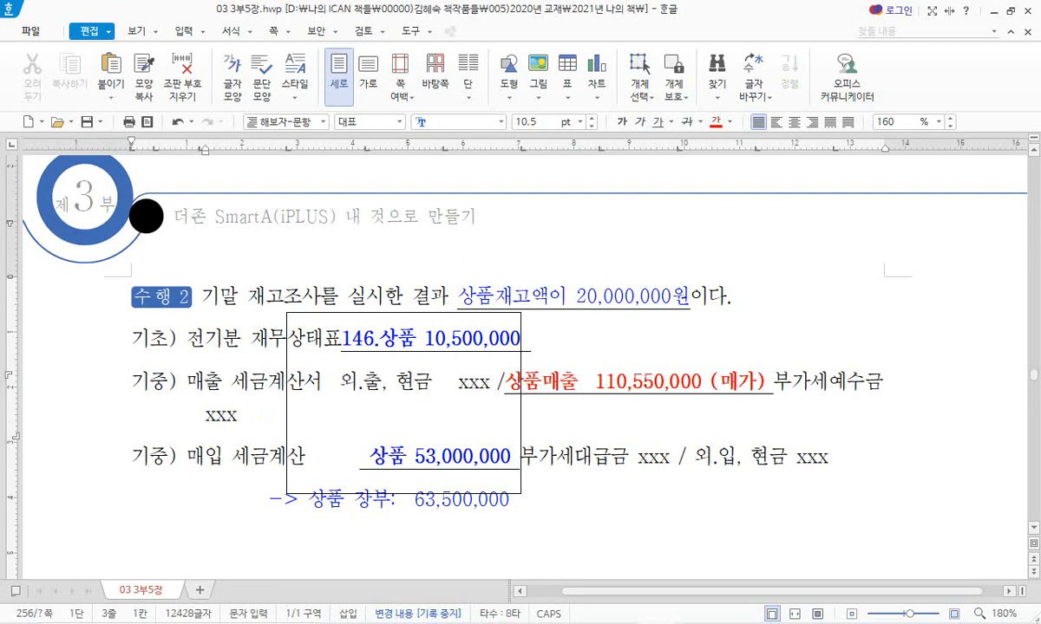
left_click_drag(793, 381, 811, 382)
key("Delete")
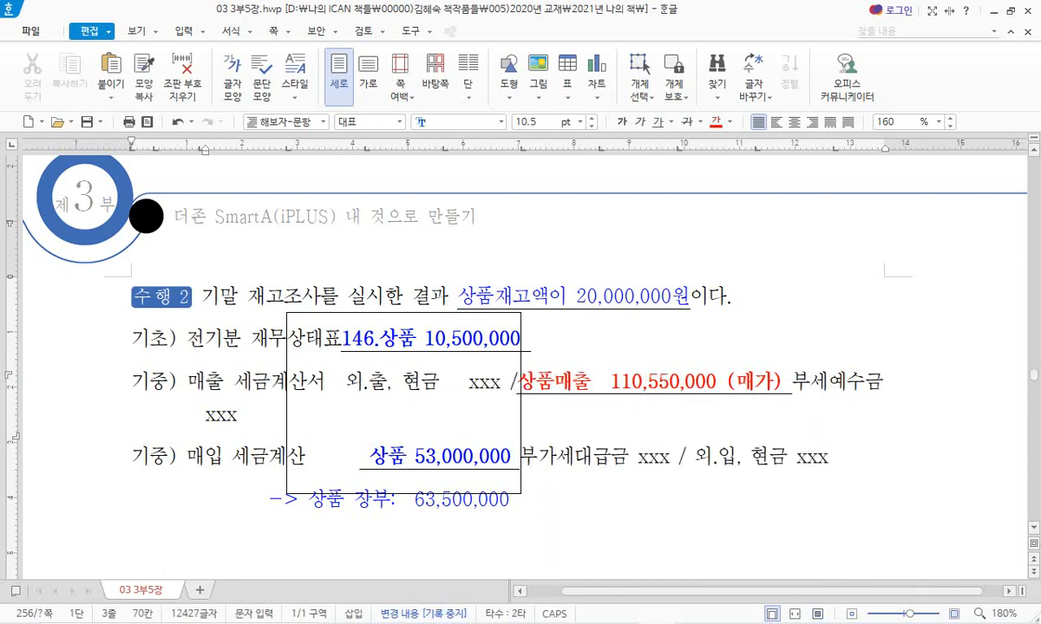
key("BackSpace")
type(".")
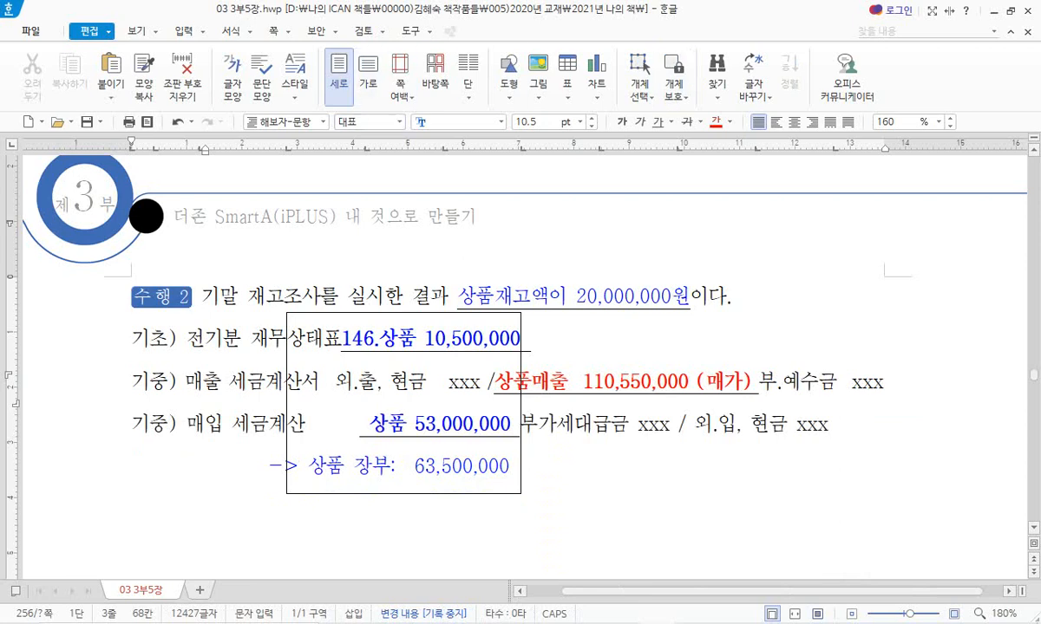
left_click(837, 382)
key("Delete")
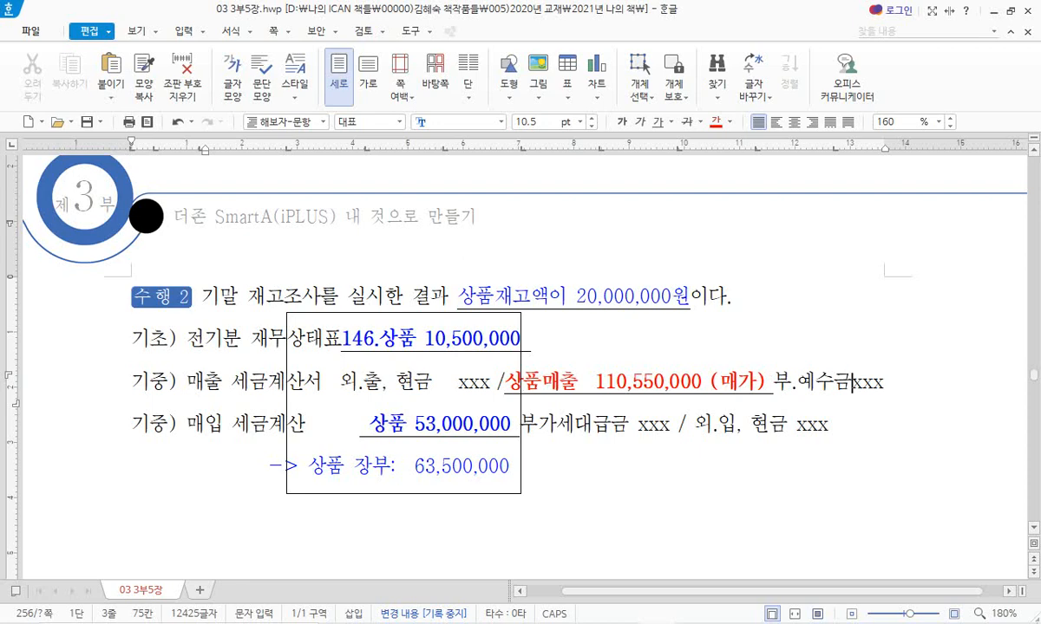
- Narrow the rectangle around the 상품 amounts from its left side to about 32 mm wide
left_click(520, 469)
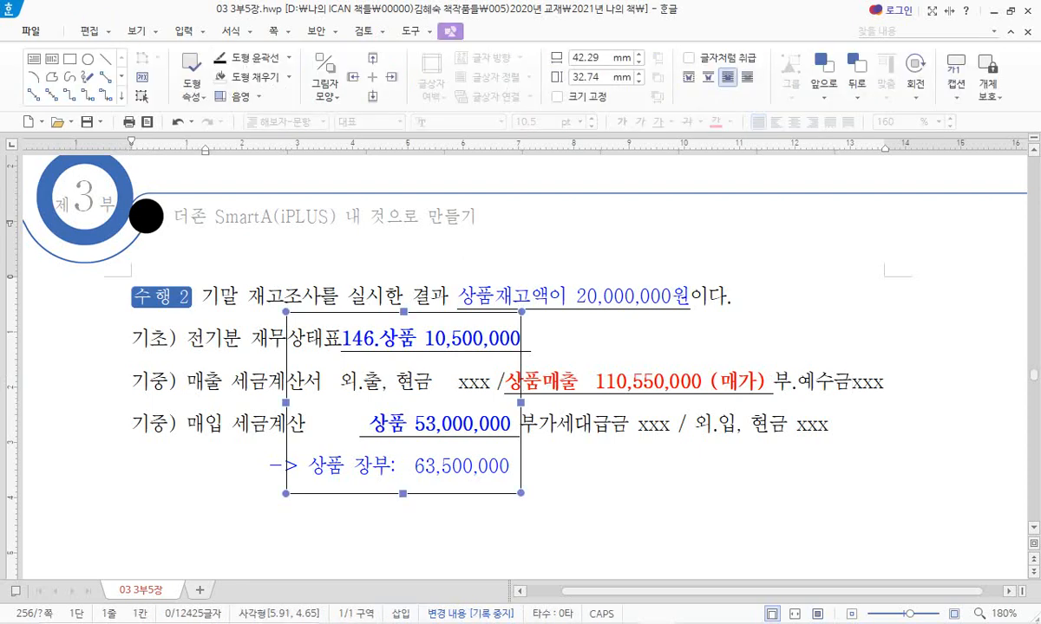
left_click_drag(286, 402, 343, 403)
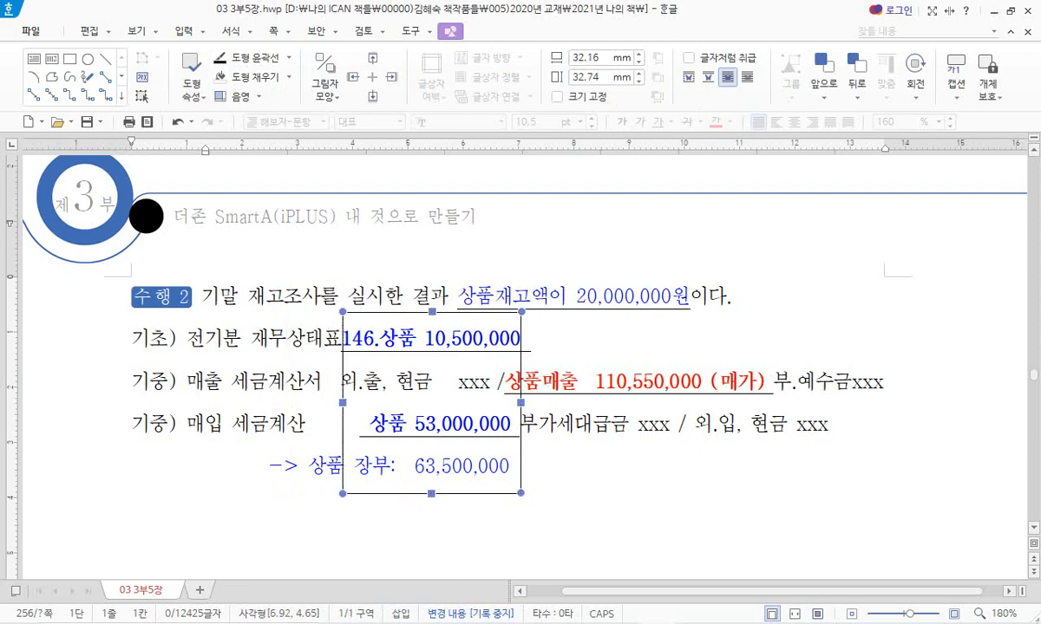
left_click(126, 481)
- Append (원가) after 63,500,000 on the 상품 장부 line and remove two spaces from the start of that line
left_click(441, 466)
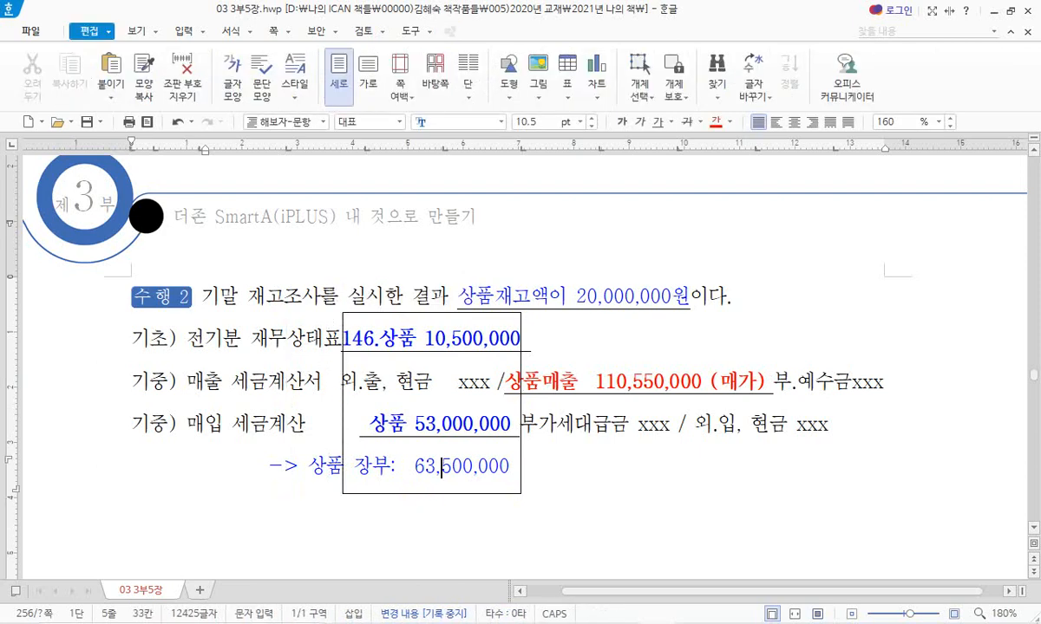
left_click(737, 383)
left_click(512, 466)
type("(원가)")
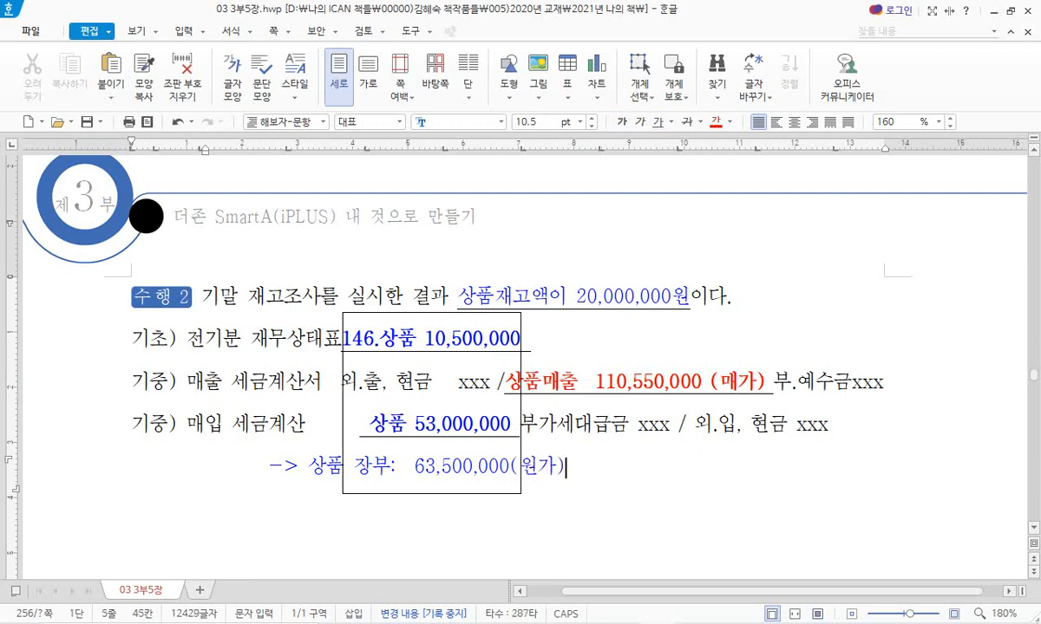
key("Home")
key("Delete")
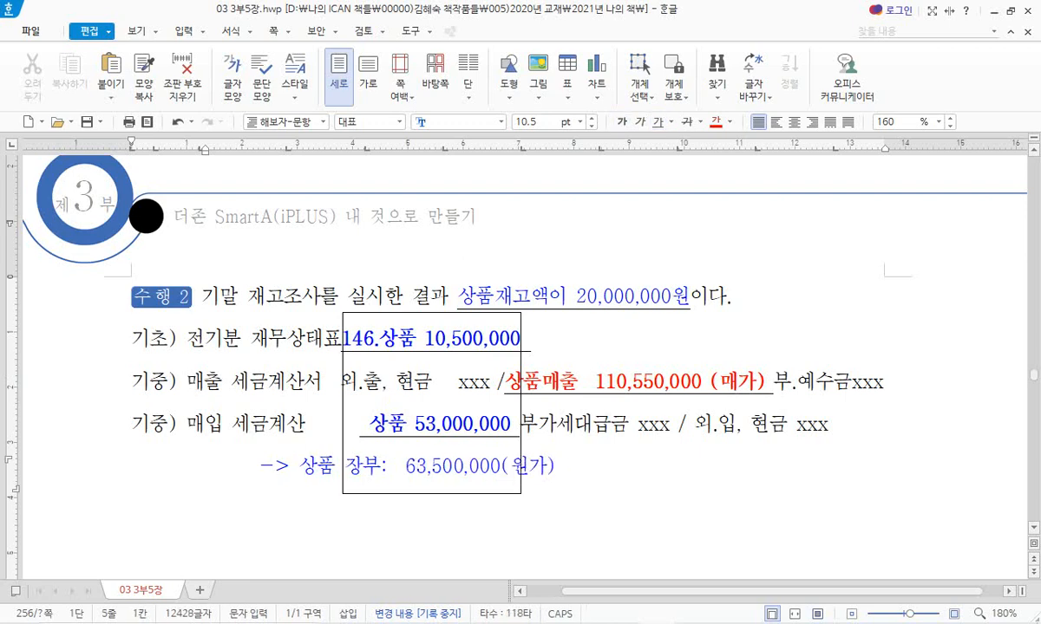
key("Delete")
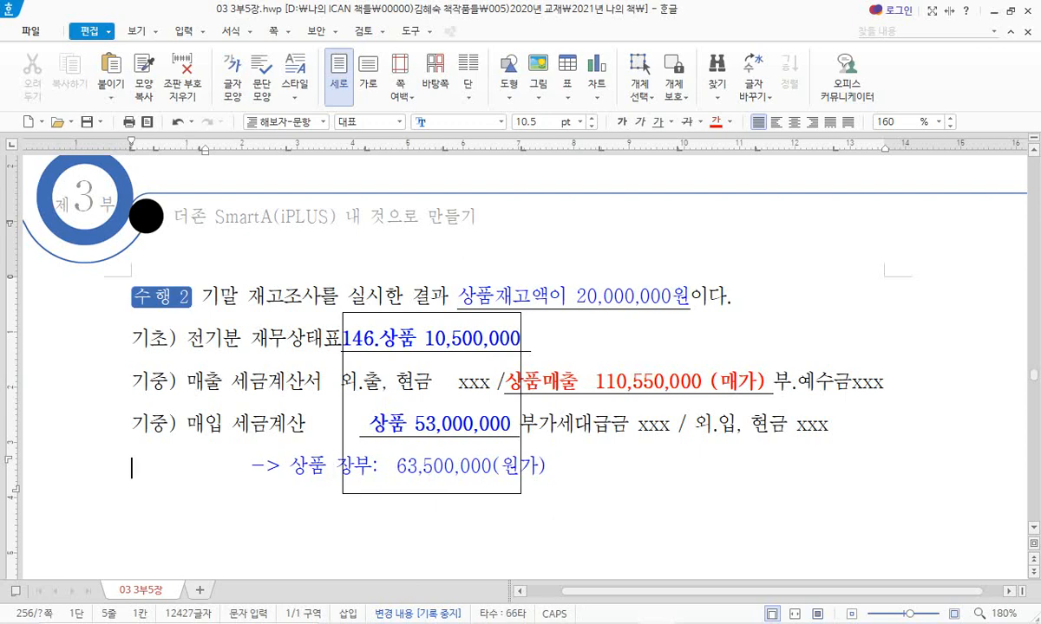
- Widen the rectangle around the 상품 amounts on its left side to about 44 mm
left_click(342, 379)
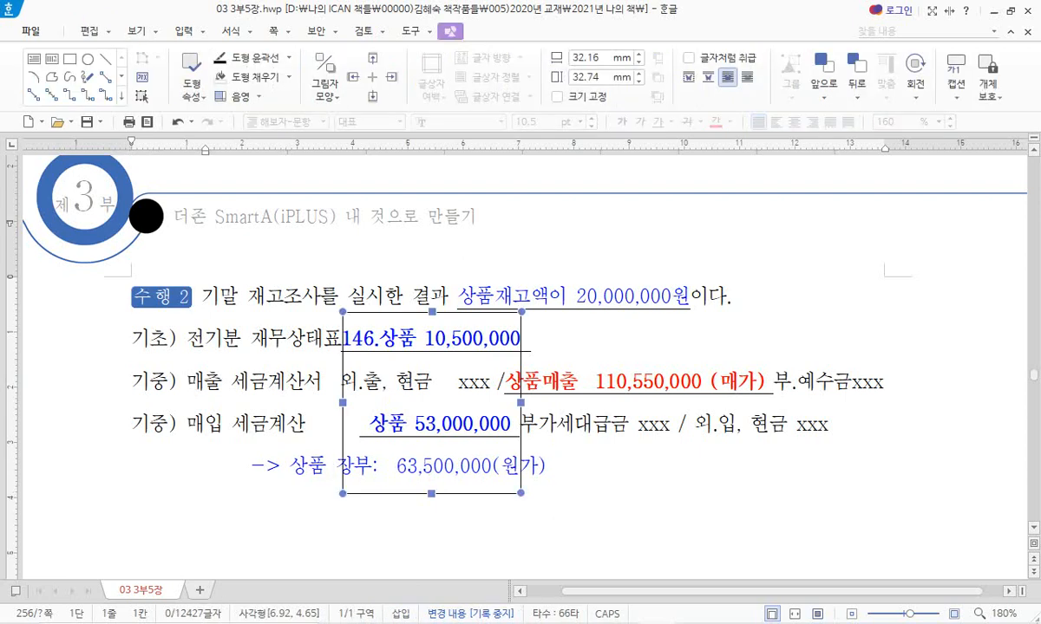
left_click_drag(343, 404, 278, 403)
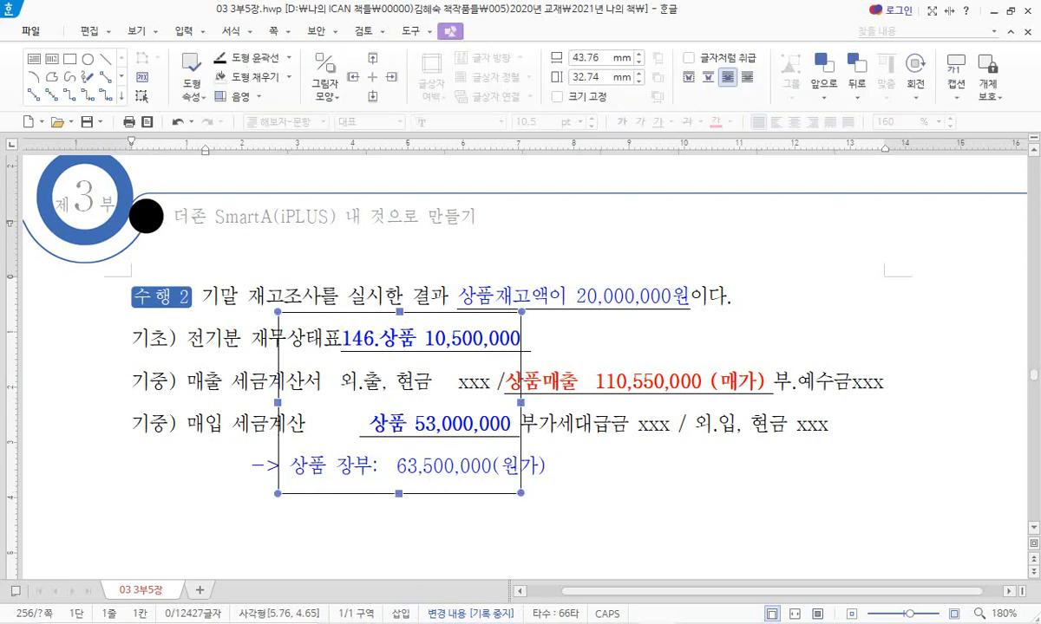
- Write the formula 상품매출원가(비용) = 기초상품재고액 + 당기상품매입액 - 기말상품재고액 on the empty line below 상품 장부
left_click(132, 511)
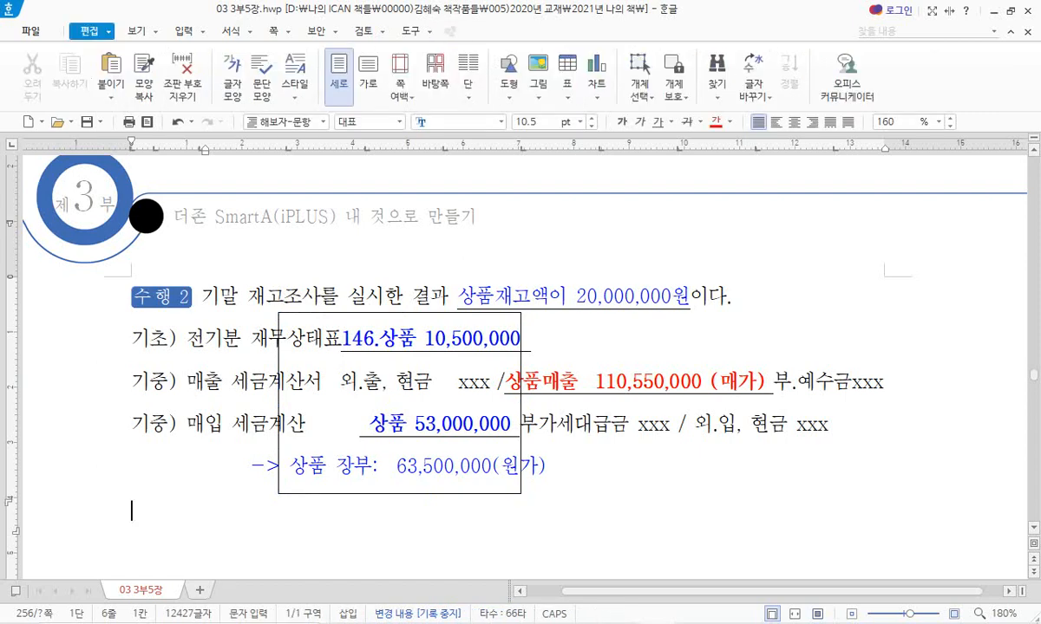
type("상품맹")
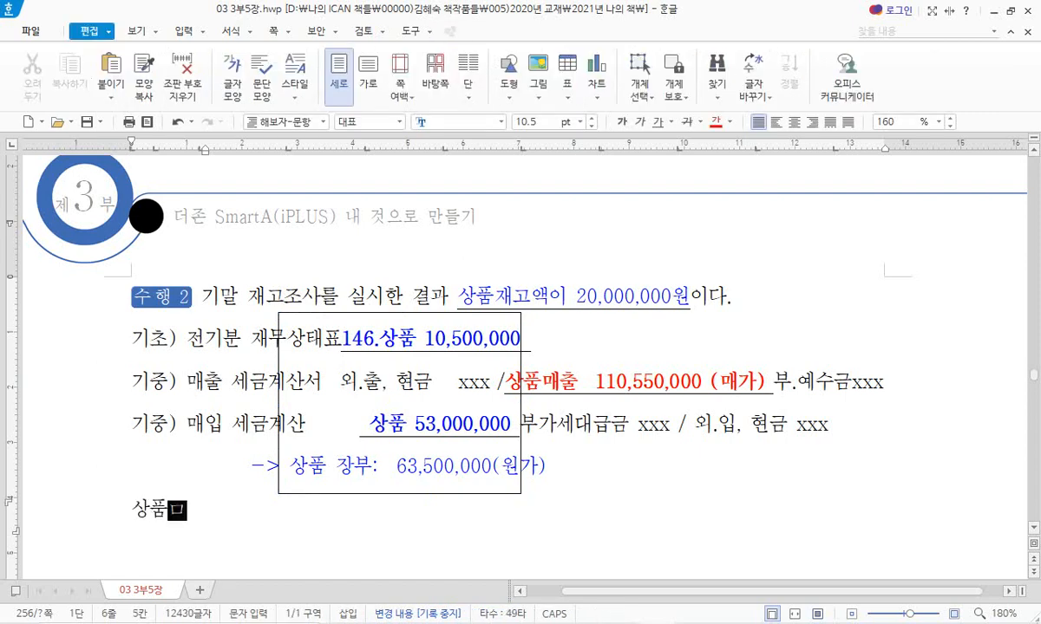
type("출원가")
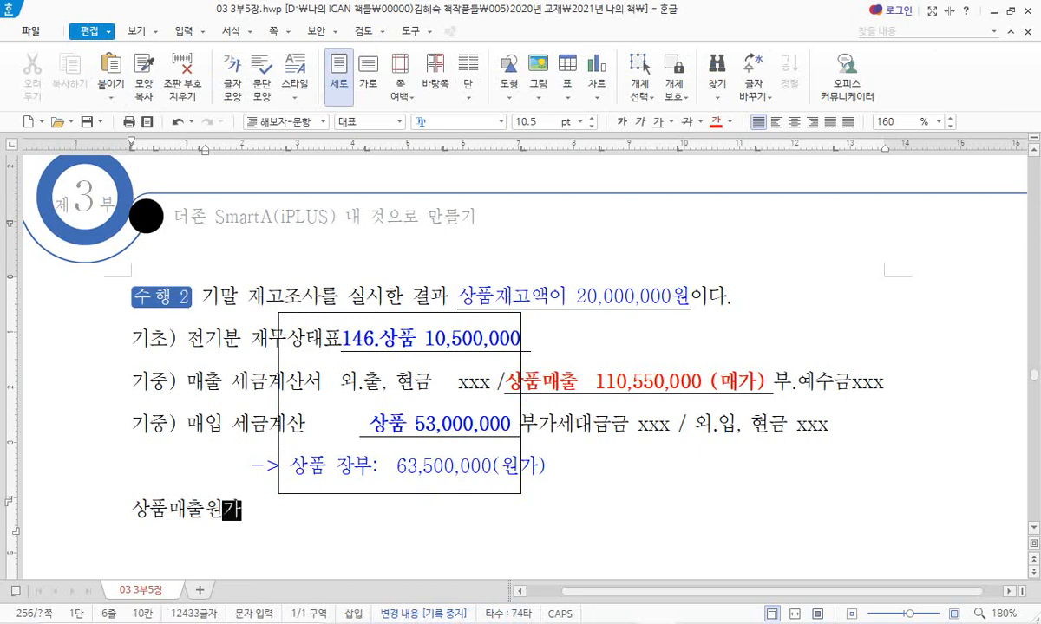
type("(ㅂ비용) =")
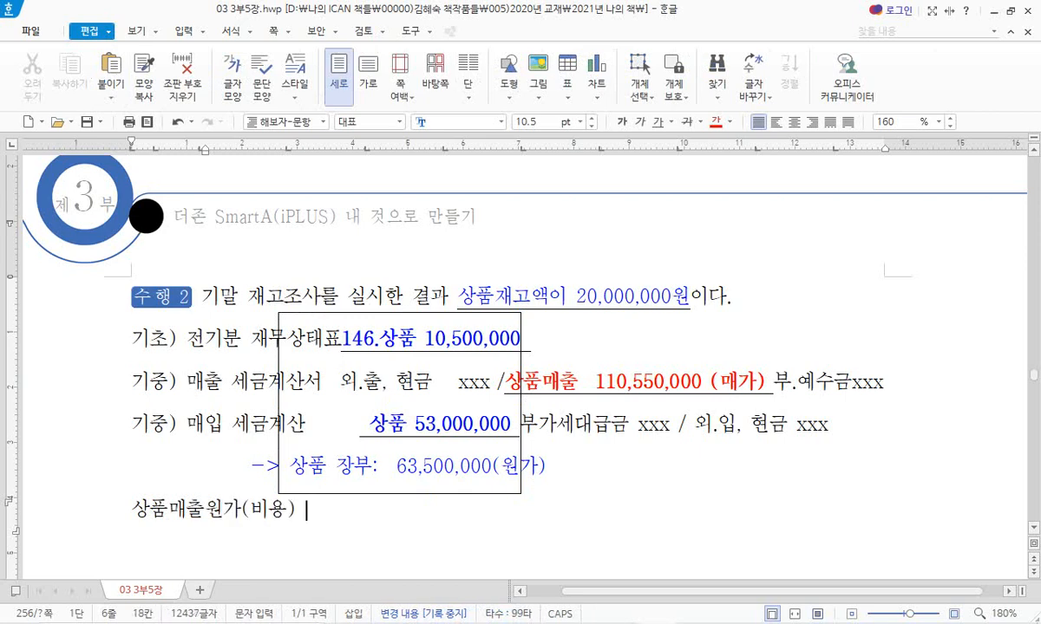
type(" 기초상품재")
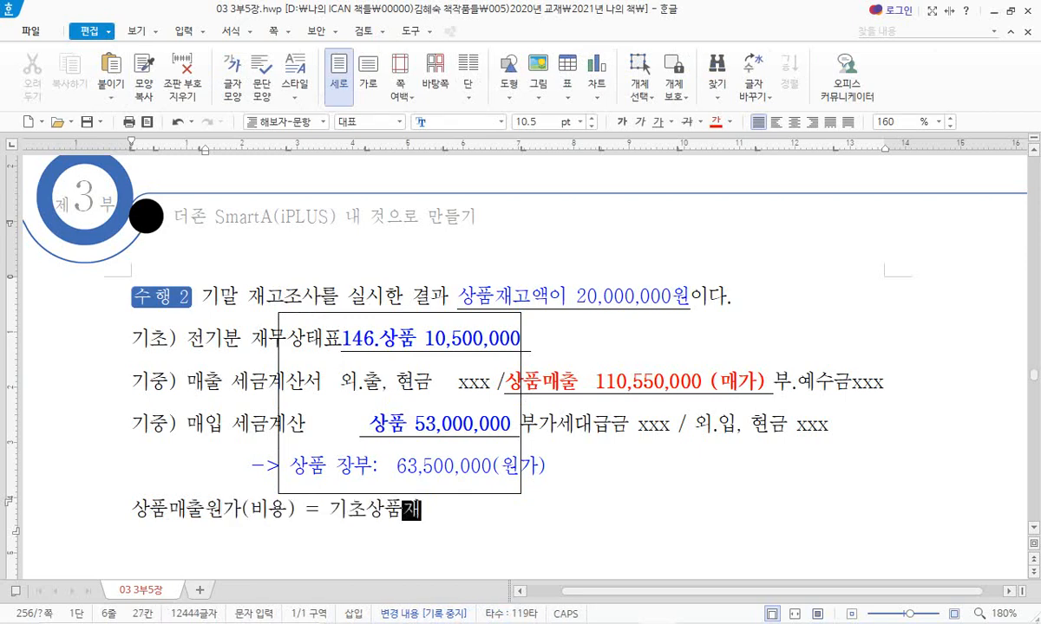
type("고애액 + 당")
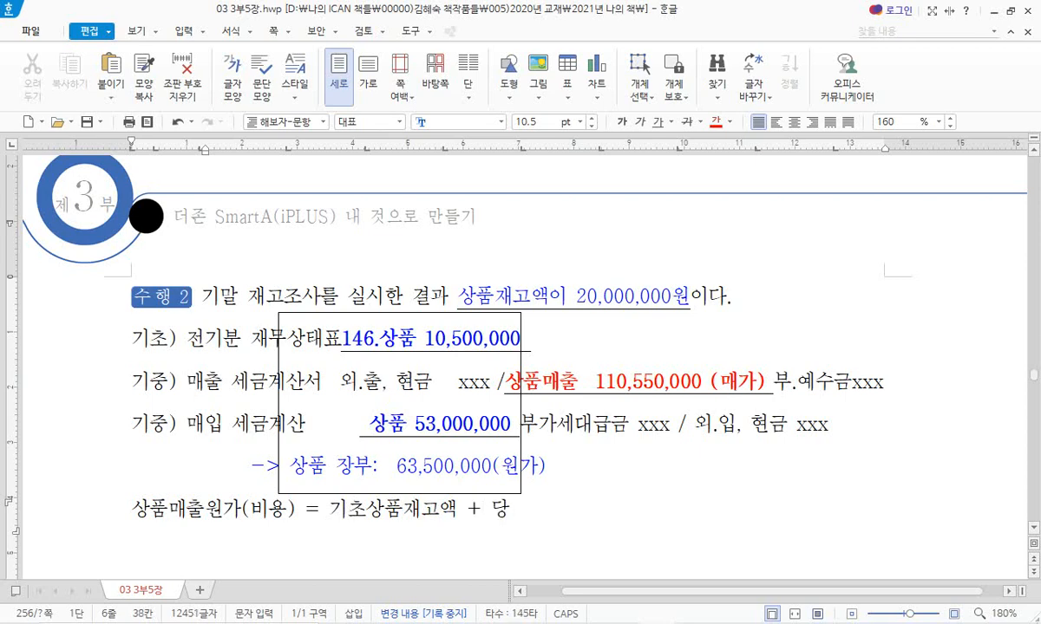
type("기상품매입액 ")
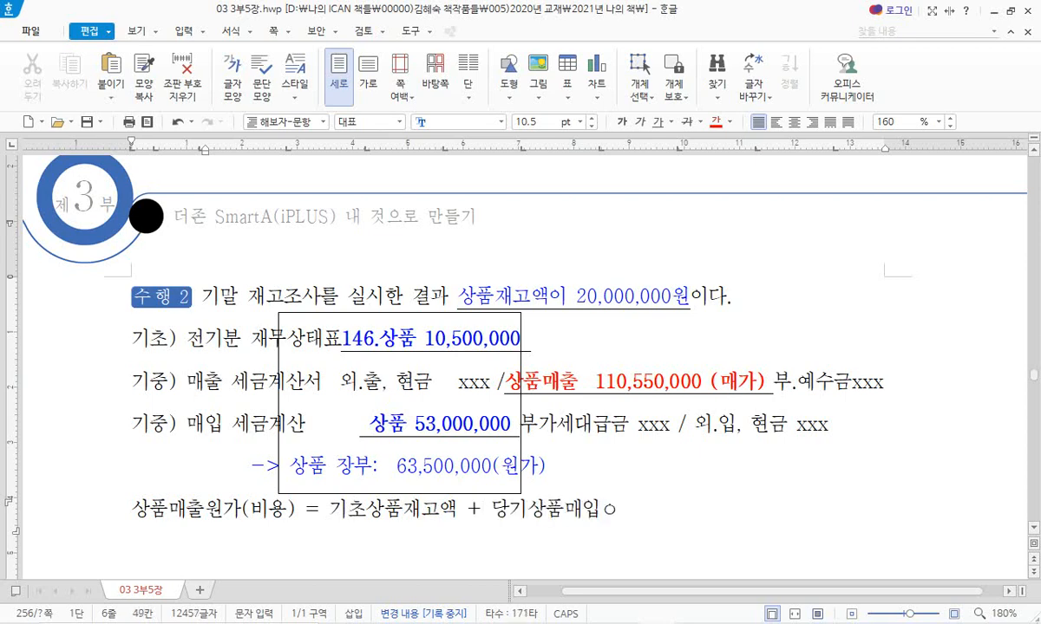
type("- 기말상")
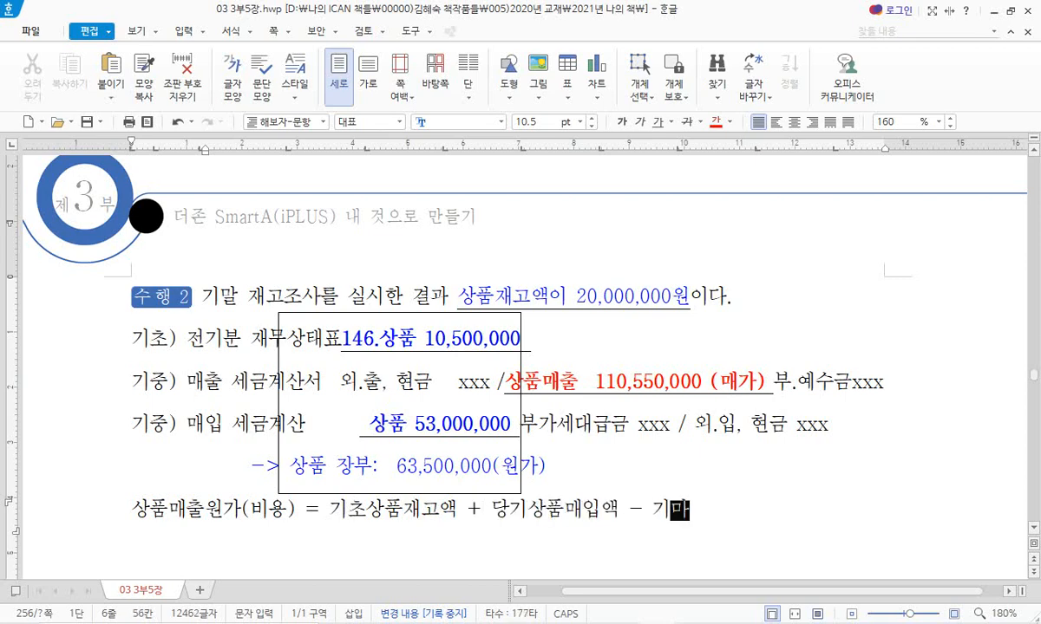
type("품재ㄱ")
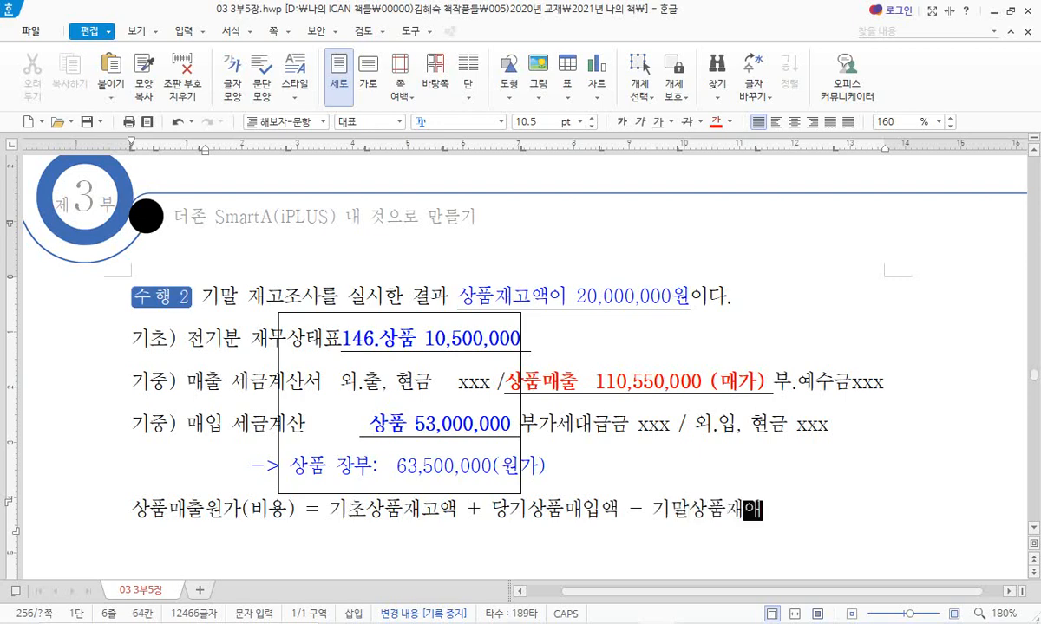
type("고액")
- Start an indented line under the formula with the amounts 20,000,000 + 53,000,0000
key("Return")
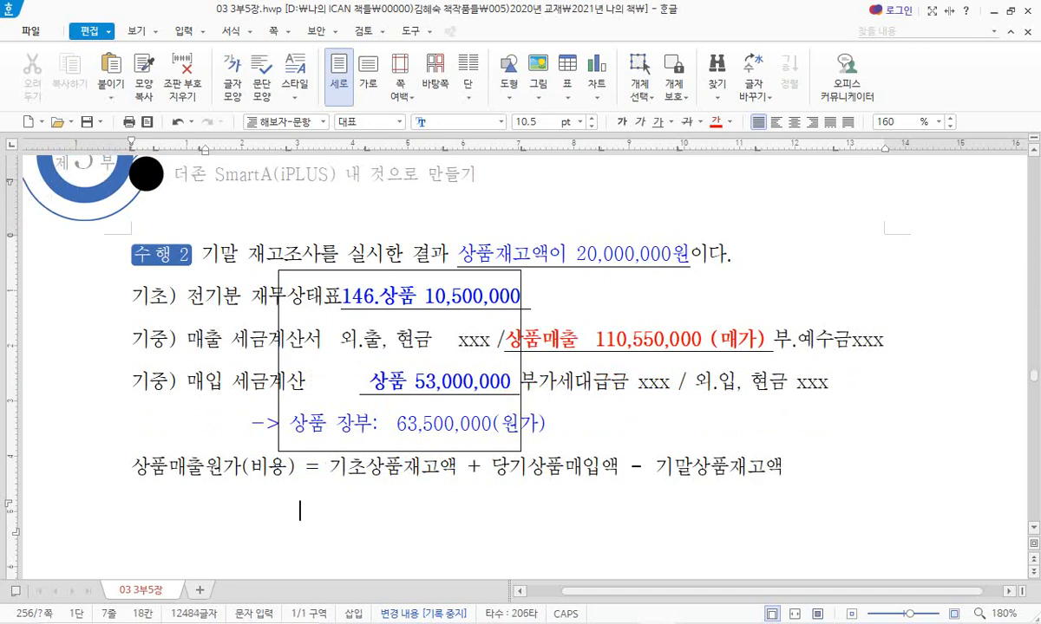
type("20,000,000    ")
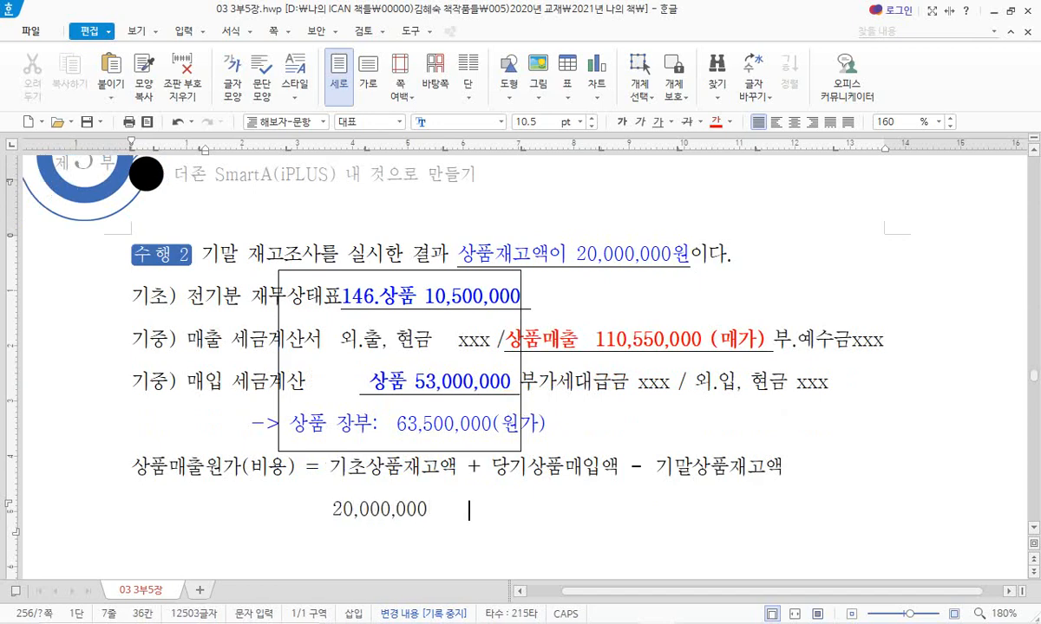
type("+ 53,000,0000")
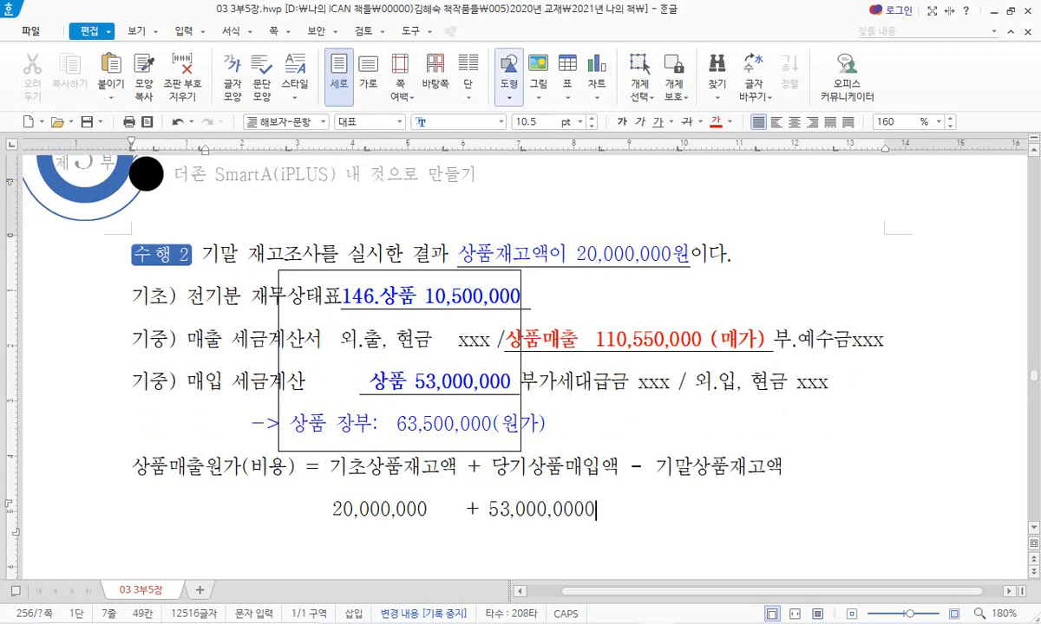
- Draw a straight arrow connector from the 20,000,000원 inventory amount down to 기말상품재고액 in the formula
left_click(510, 74)
left_click(503, 170)
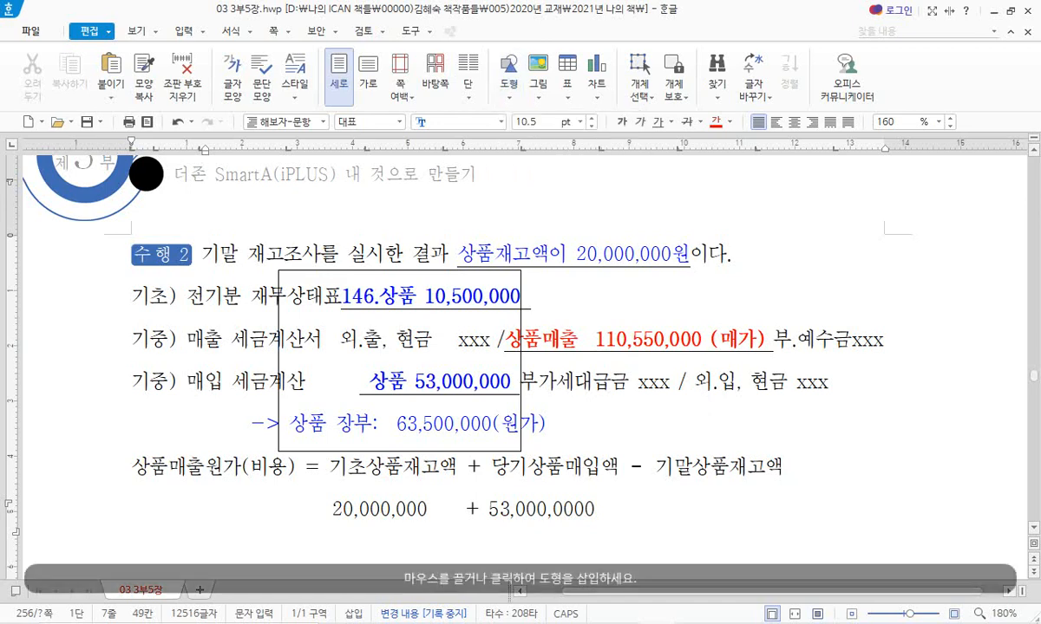
left_click_drag(613, 258, 729, 457)
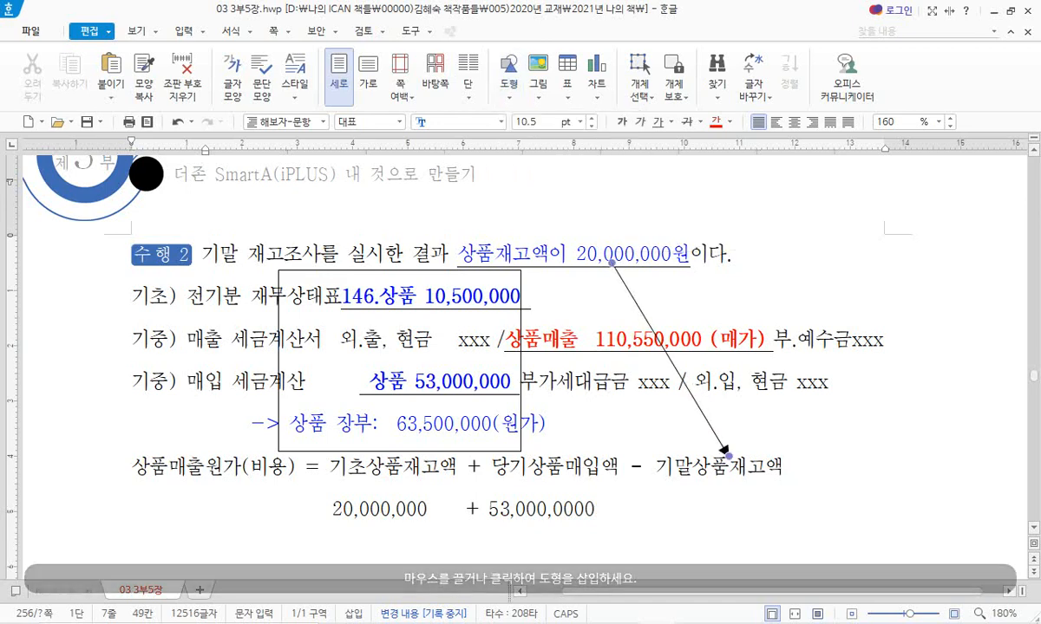
scroll(729, 457, "up", 1)
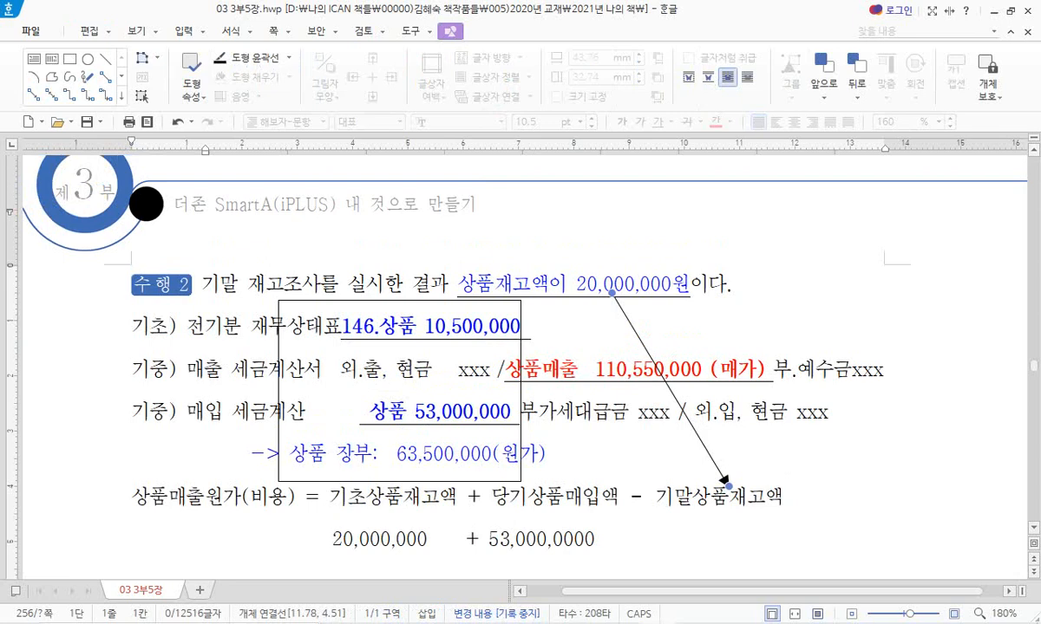
key("Escape")
- Append - 20,000,000 to the amounts line, beneath 기말상품재고액
type("ㅠㅠ")
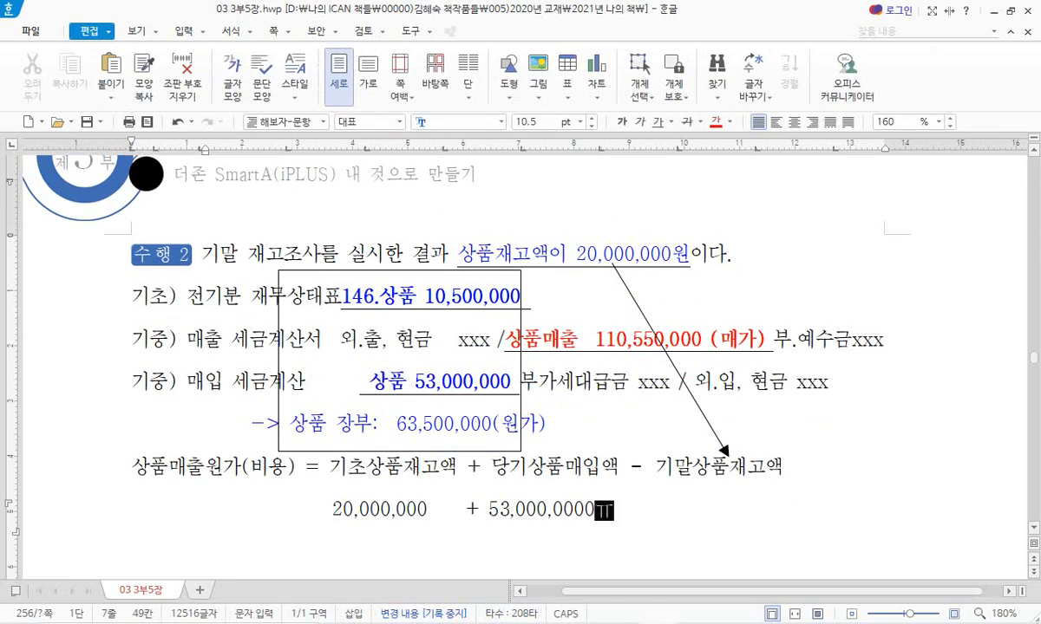
key("BackSpace")
key("BackSpace")
type("- ")
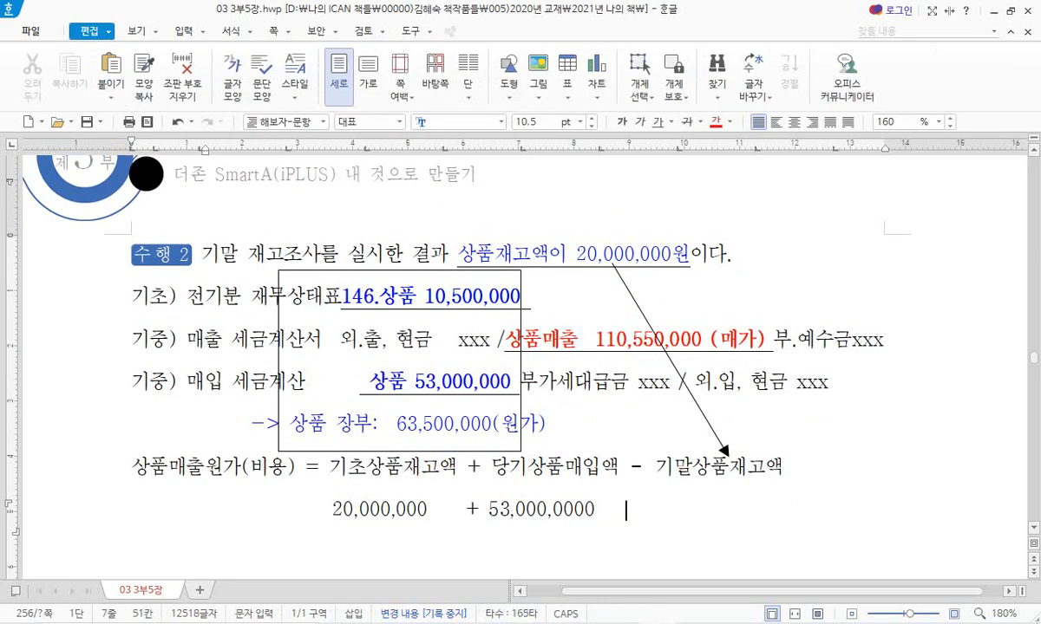
type("20,000,000")
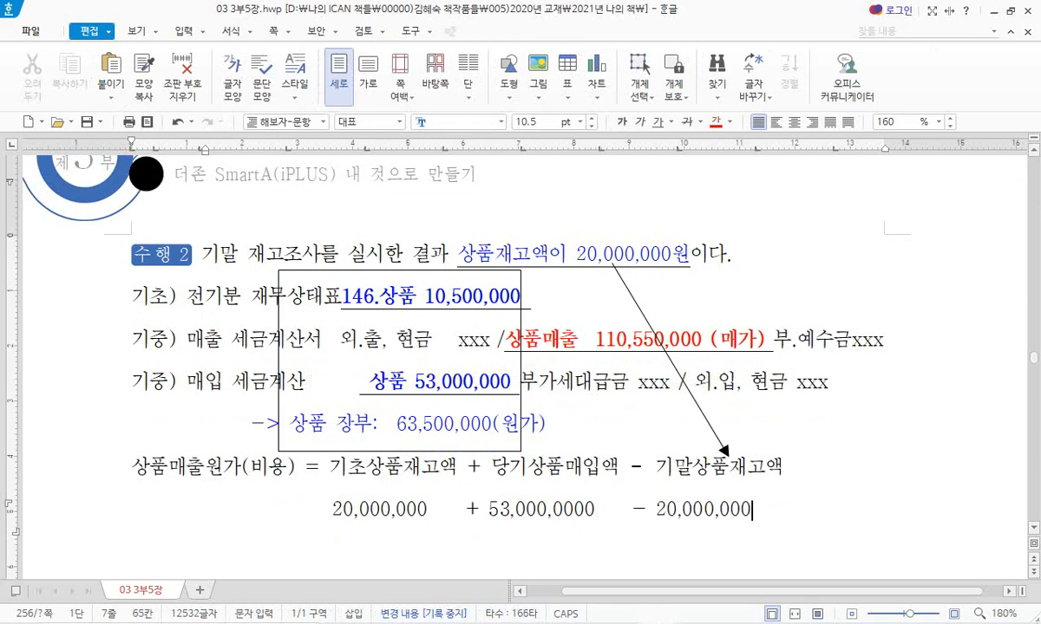
- Insert an equals sign at the front of the amounts line and change its first amount to 10500,000
left_click(304, 510)
type("=")
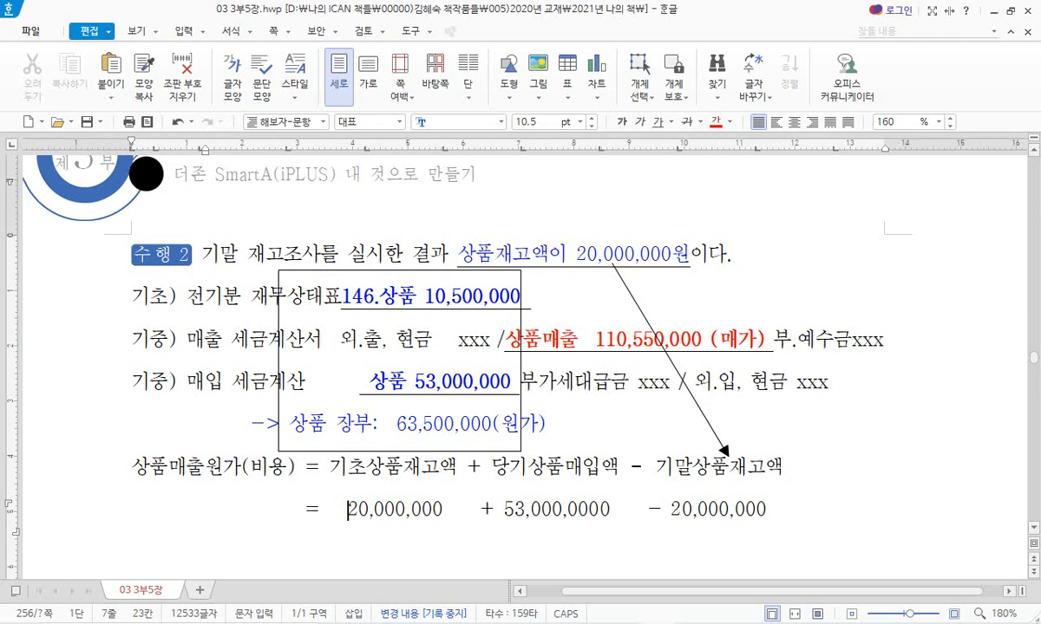
key("Delete")
type("105")
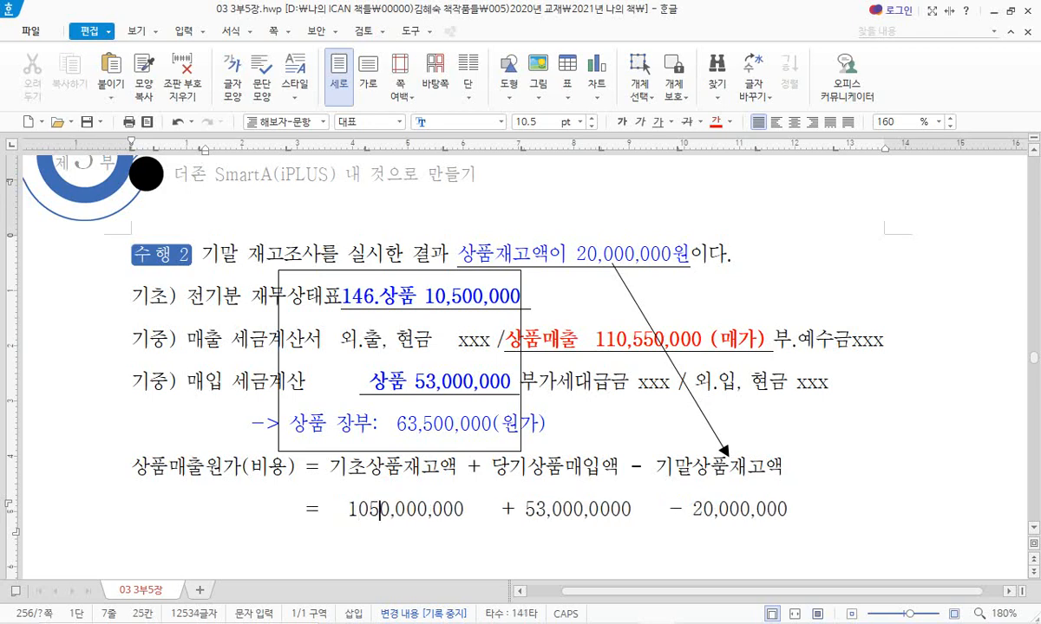
key("Delete")
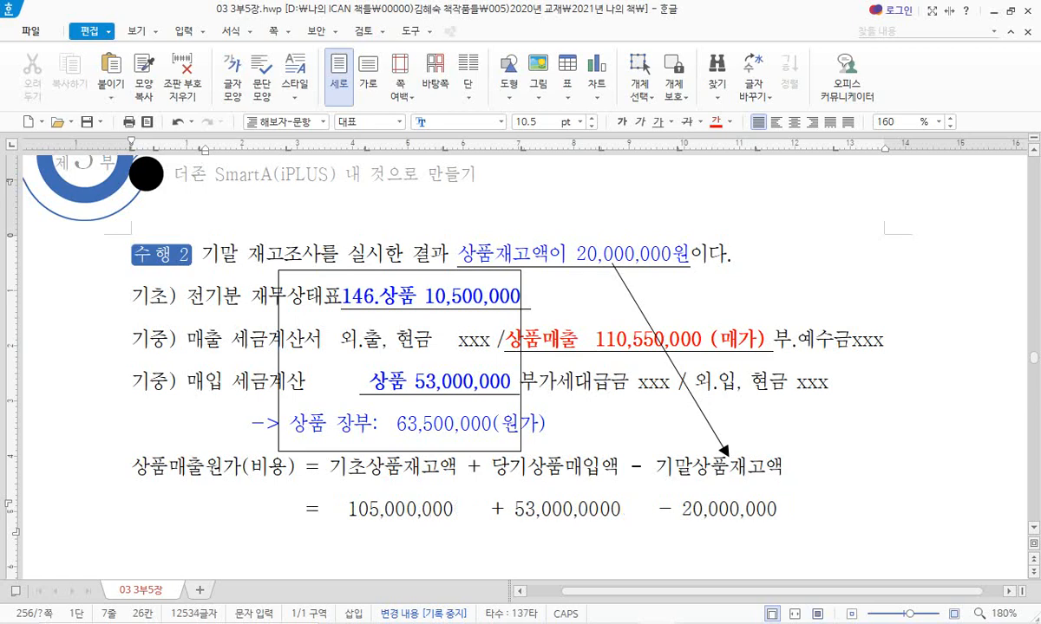
key("Delete")
key("Delete")
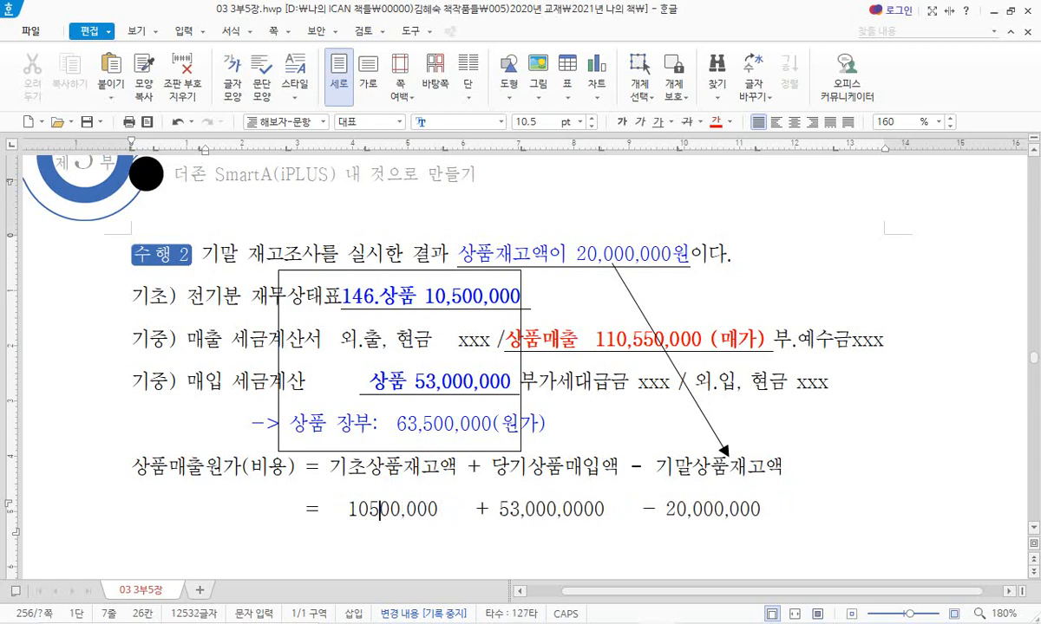
key("Down")
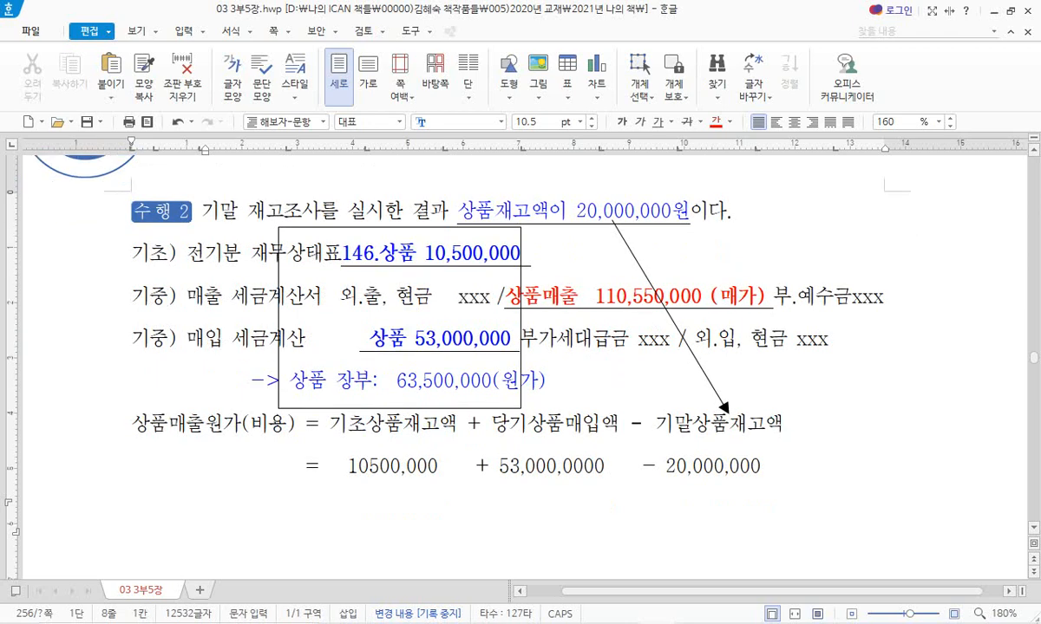
- Add the missing comma to make the first amount 10,500,000, and shift the arrowhead slightly left above 기말상품재고액
left_click(371, 465)
type(",")
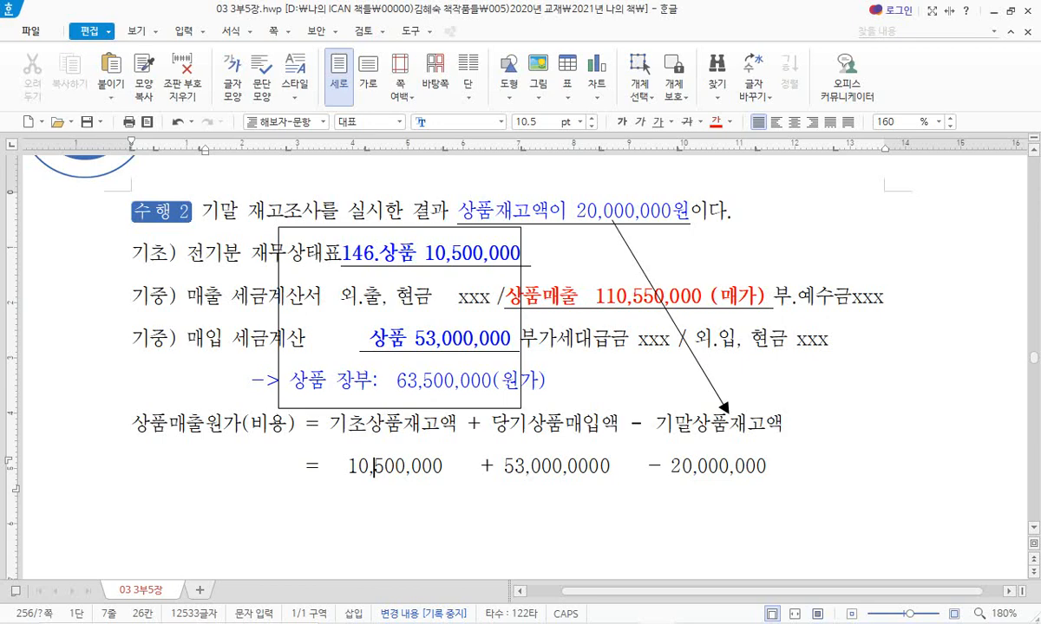
left_click(723, 404)
left_click_drag(728, 414, 713, 409)
- Insert (원가) right after 20,000,000원 in the 수행 2 heading line
left_click(692, 210)
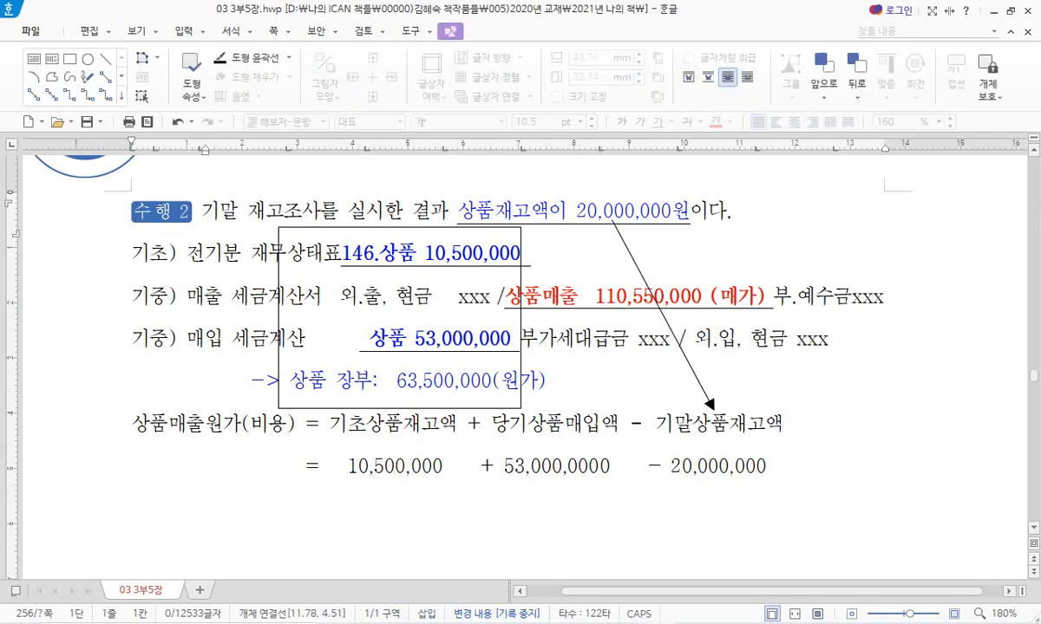
type("(워ㄴ가")
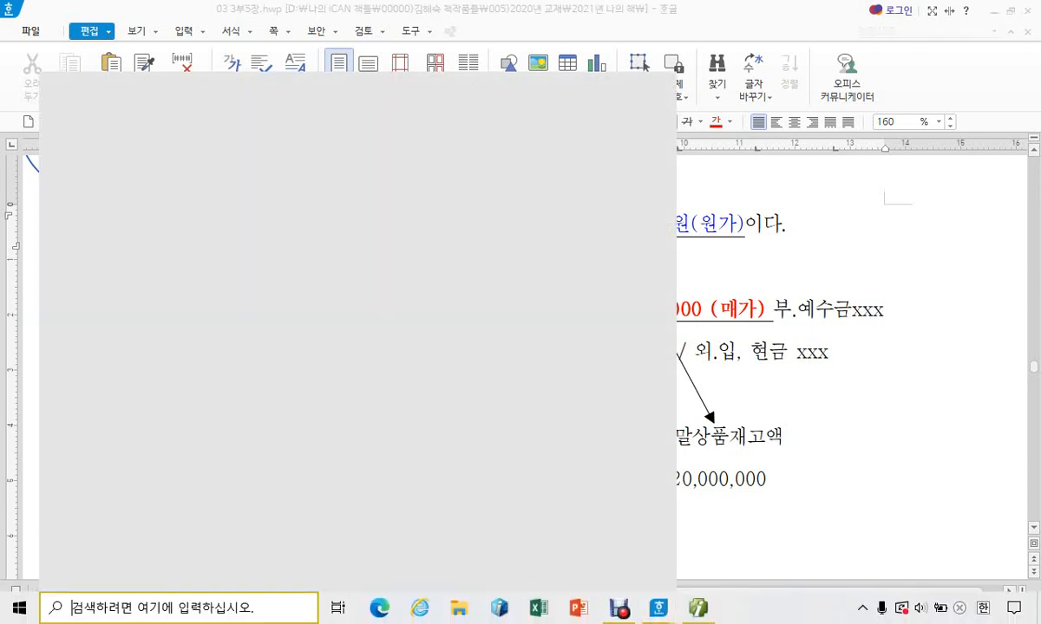
- Open the 계산기 app and calculate 10,500,000 + 53,000,000 - 20,000,000
left_click(71, 607)
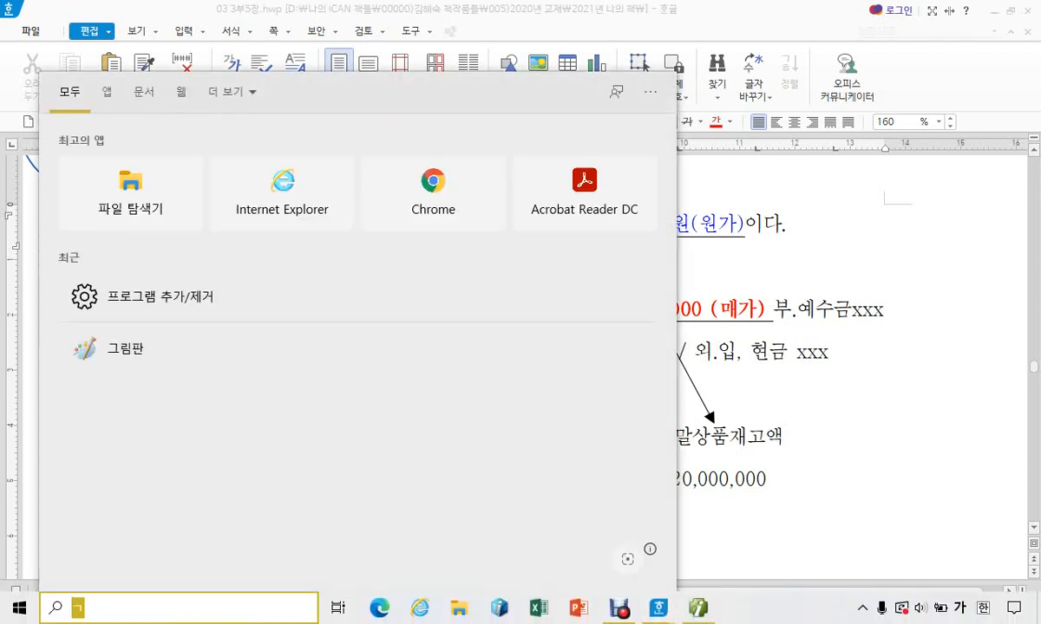
type("계산기")
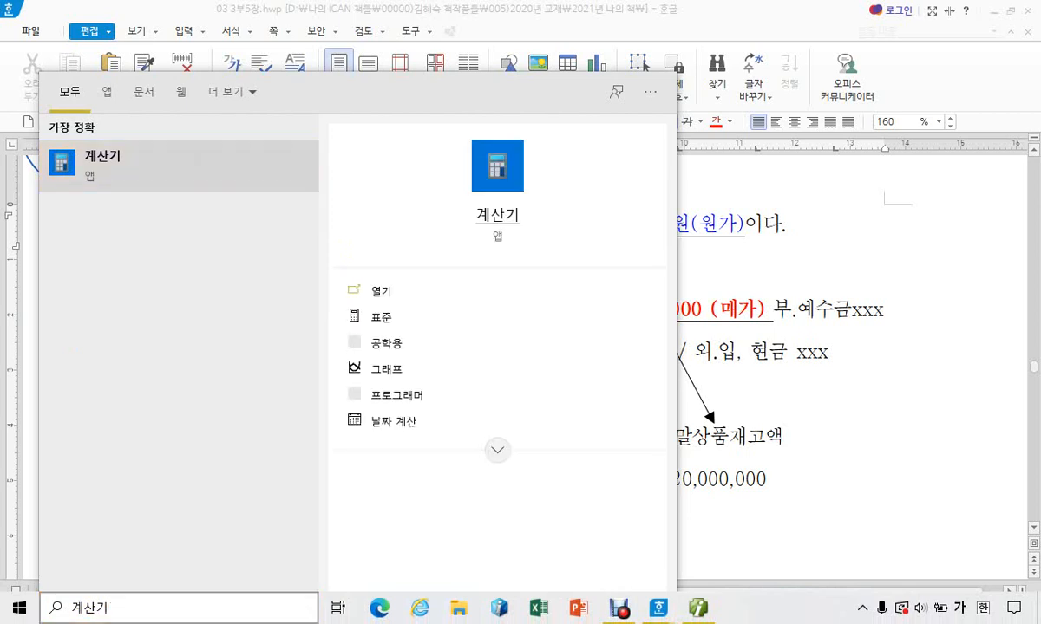
key("Return")
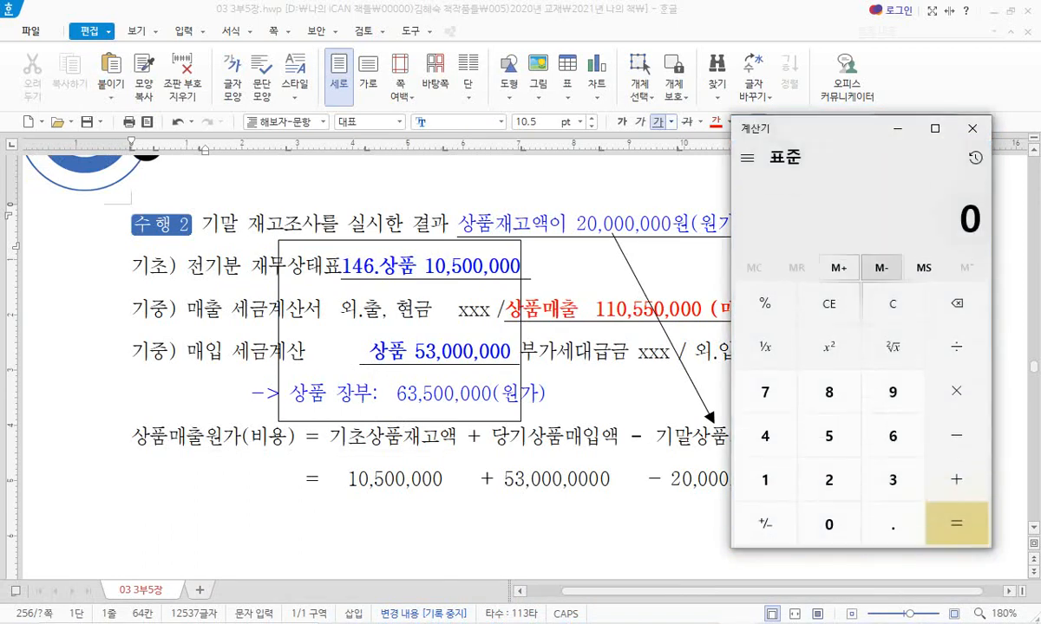
type("1050000")
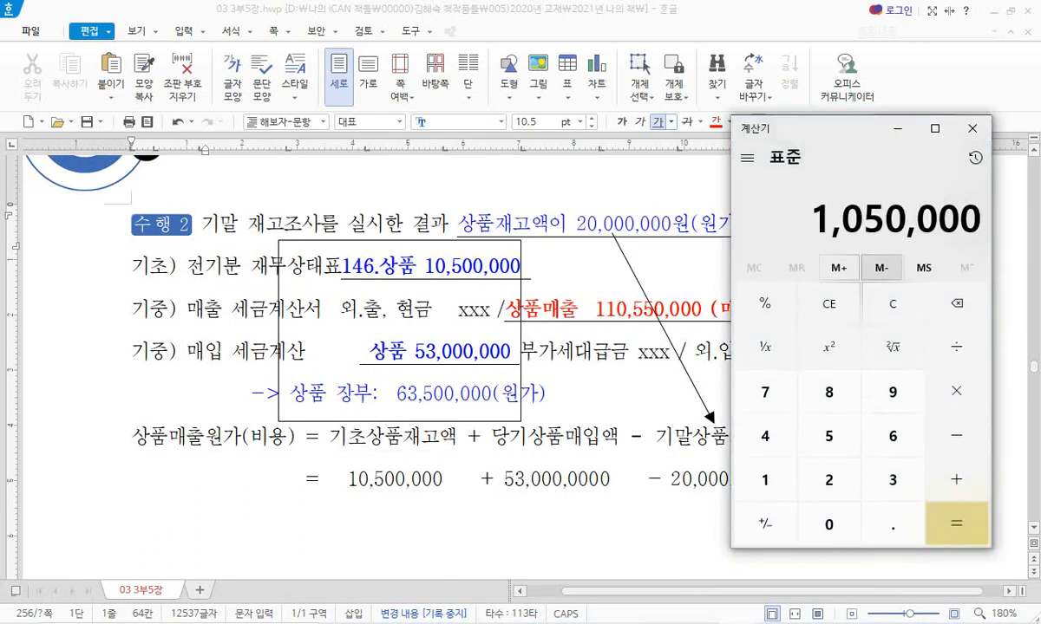
type("0 ")
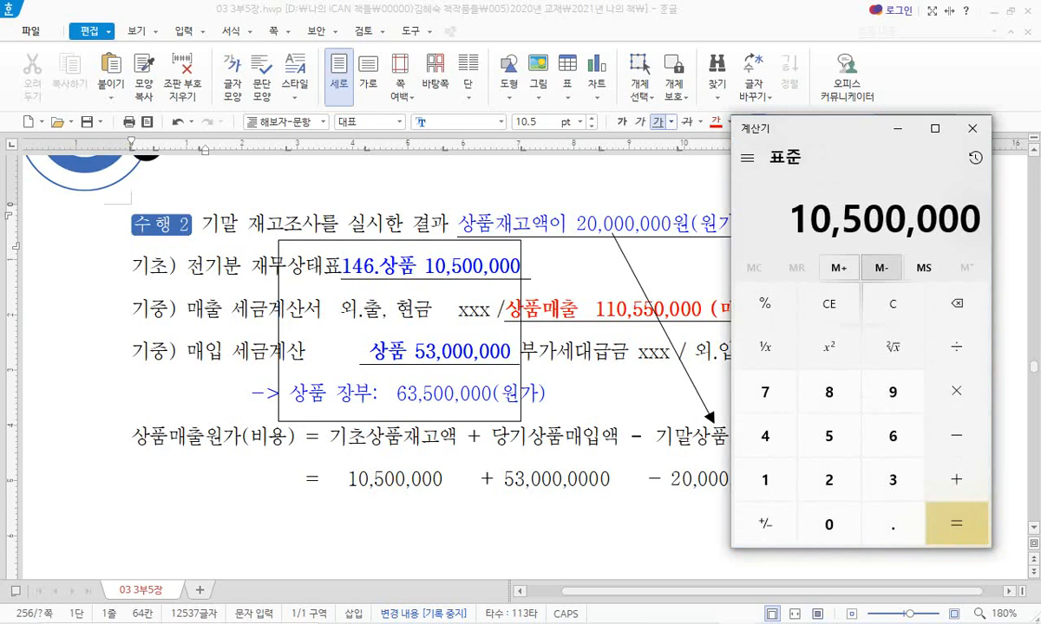
type("+ 53,")
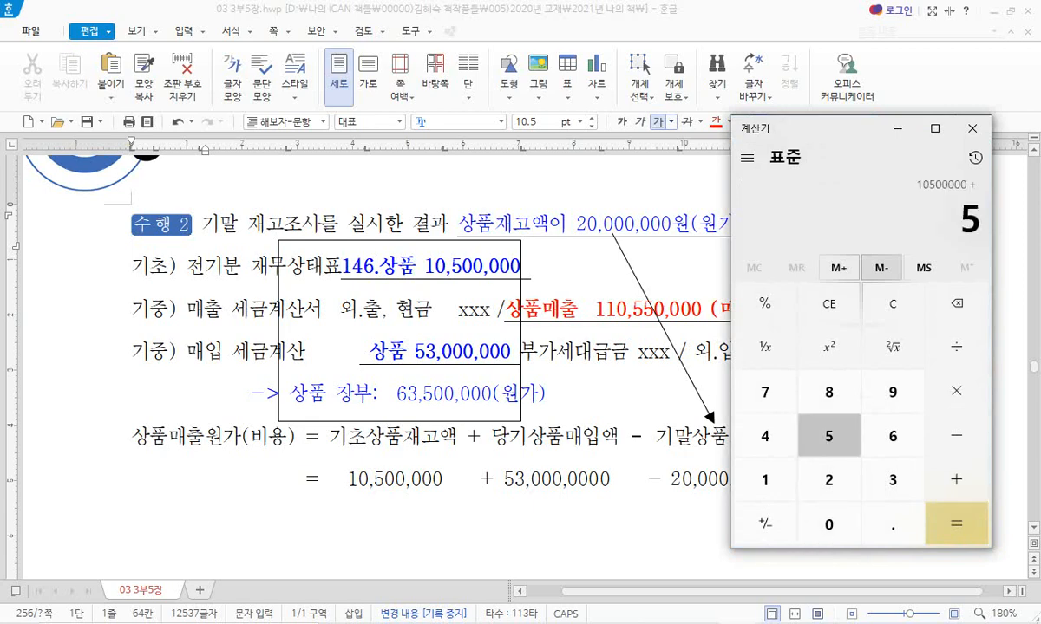
type("000,000")
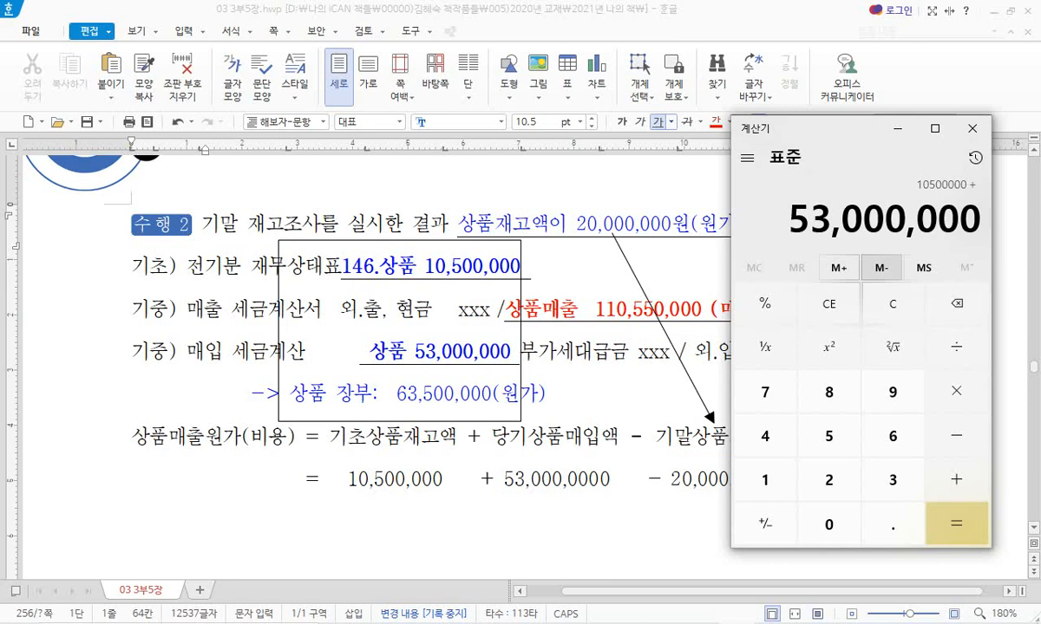
key("Return")
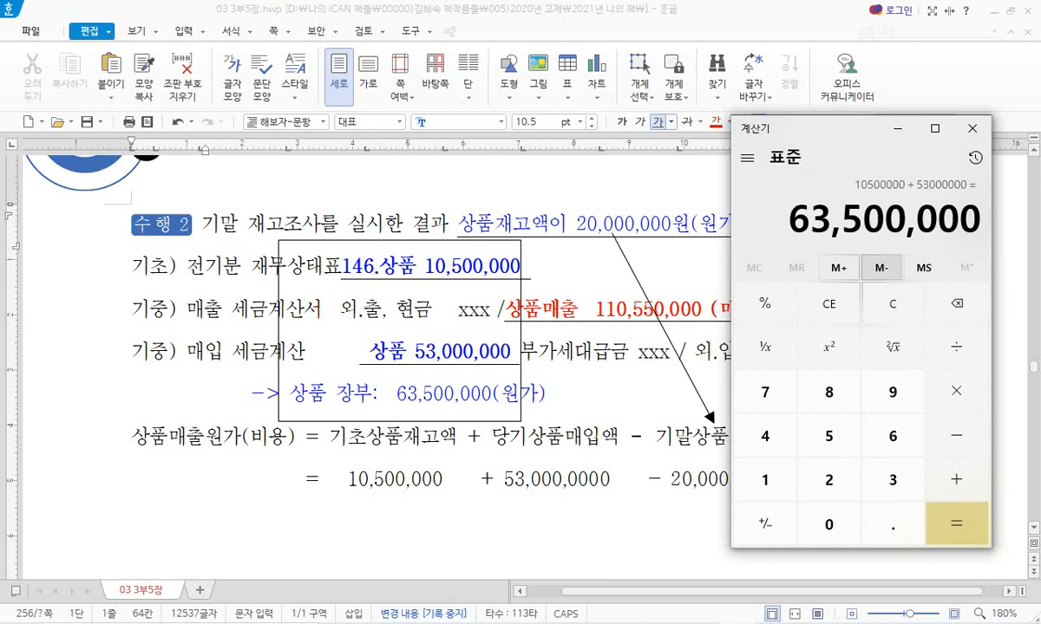
type("- 200")
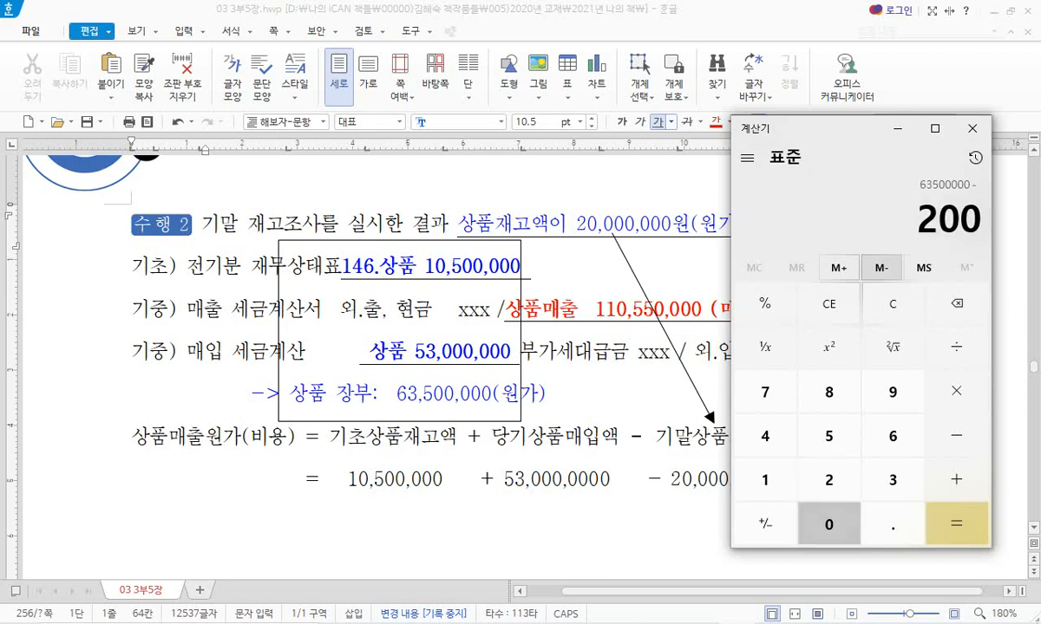
type("00000")
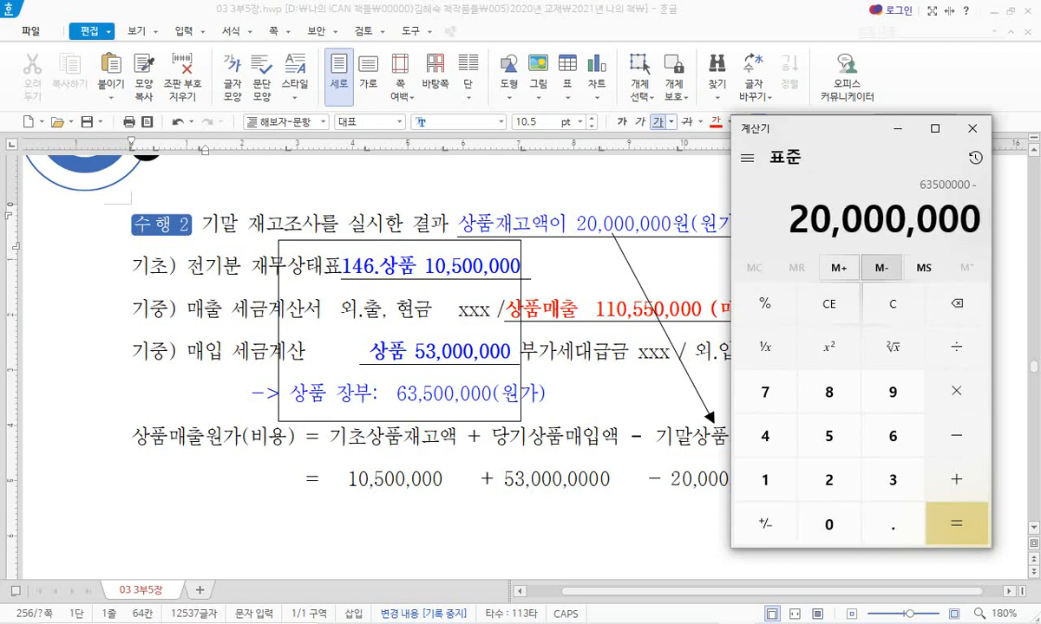
key("Return")
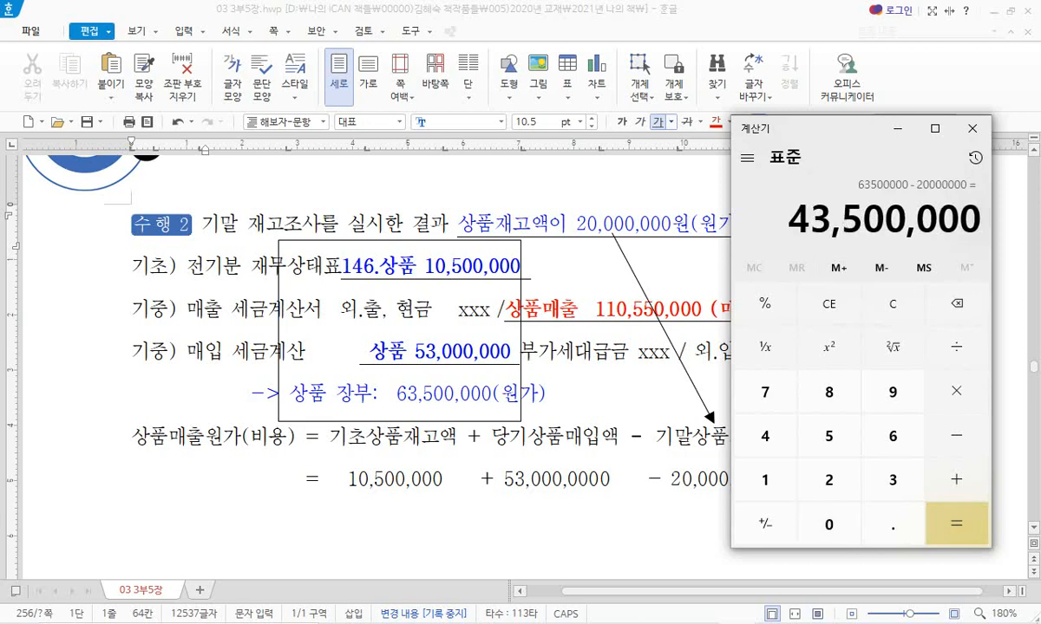
- Back in the 한글 document, enter 43,500,000 before the equals sign of the amounts line and remove the surplus spaces after it
key("alt+Tab")
type("43")
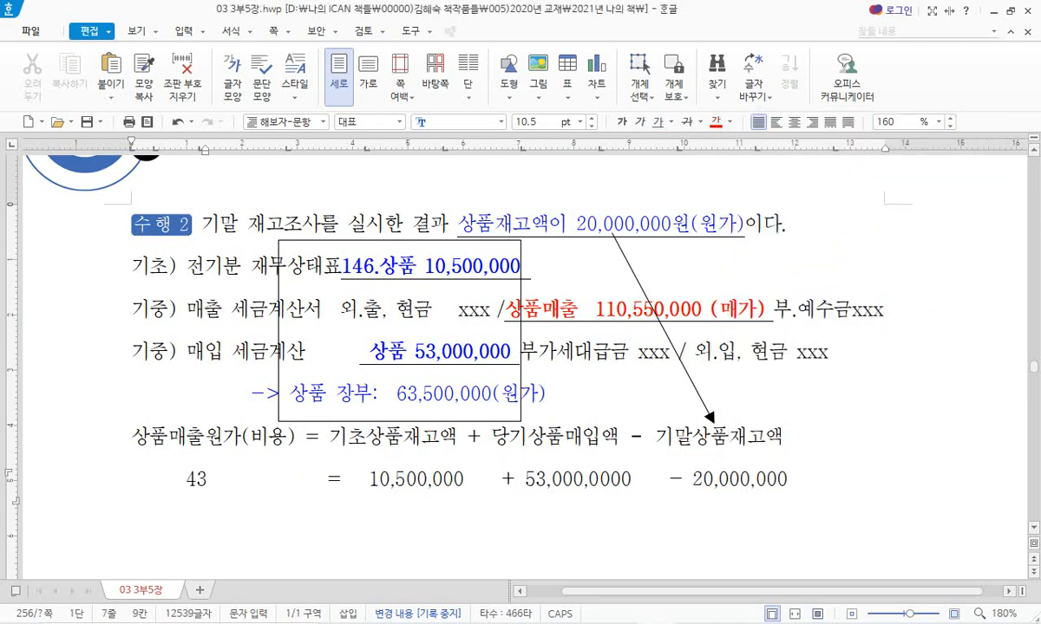
type(",500,000")
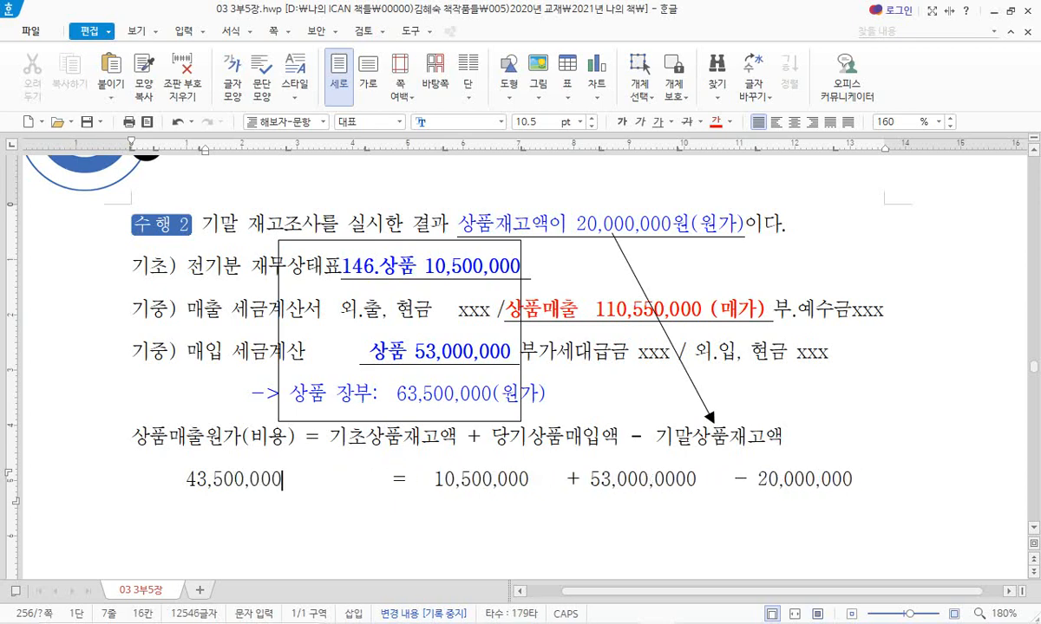
key("Delete")
key("Delete")
key("Delete")
key("Delete")
key("Delete")
key("Delete")
key("Delete")
key("Delete")
key("Delete")
key("Delete")
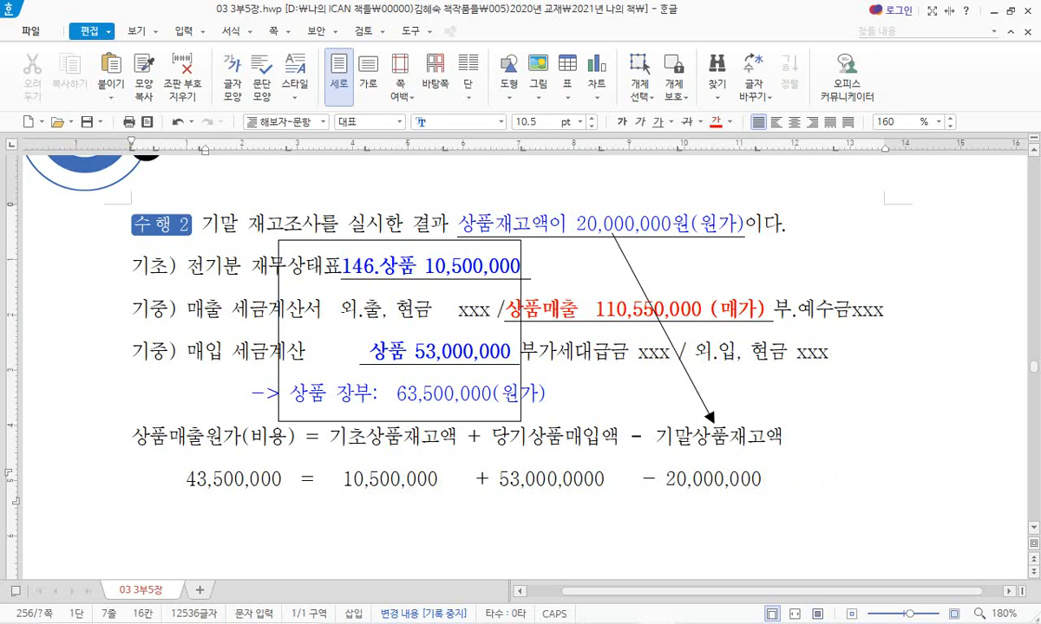
- Underline the amounts 20,000,000 and 43,500,000 in the calculation line
left_click_drag(761, 480, 666, 479)
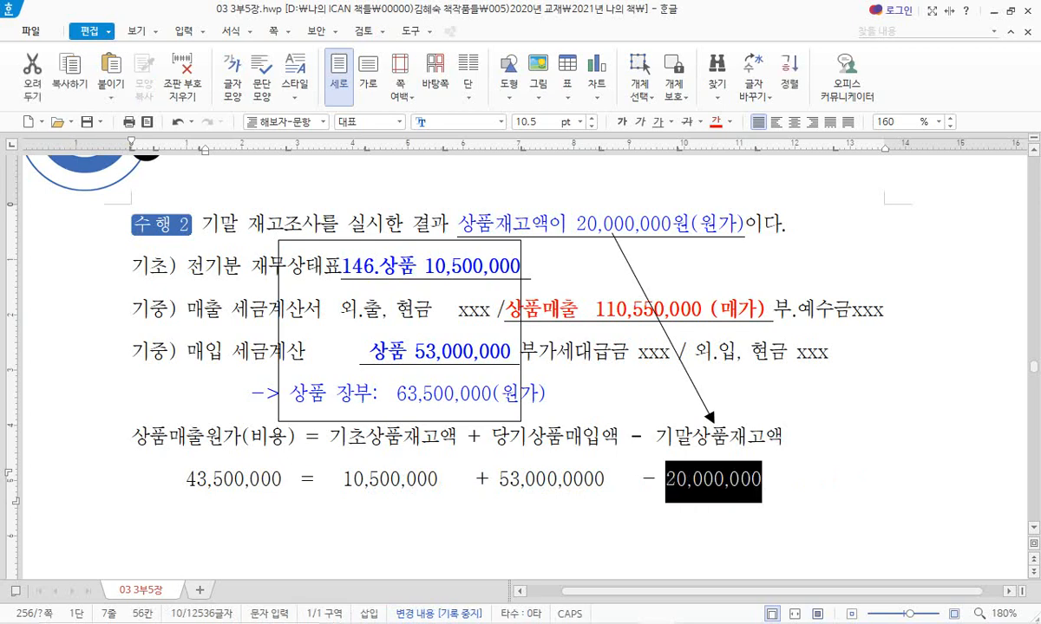
left_click(658, 122)
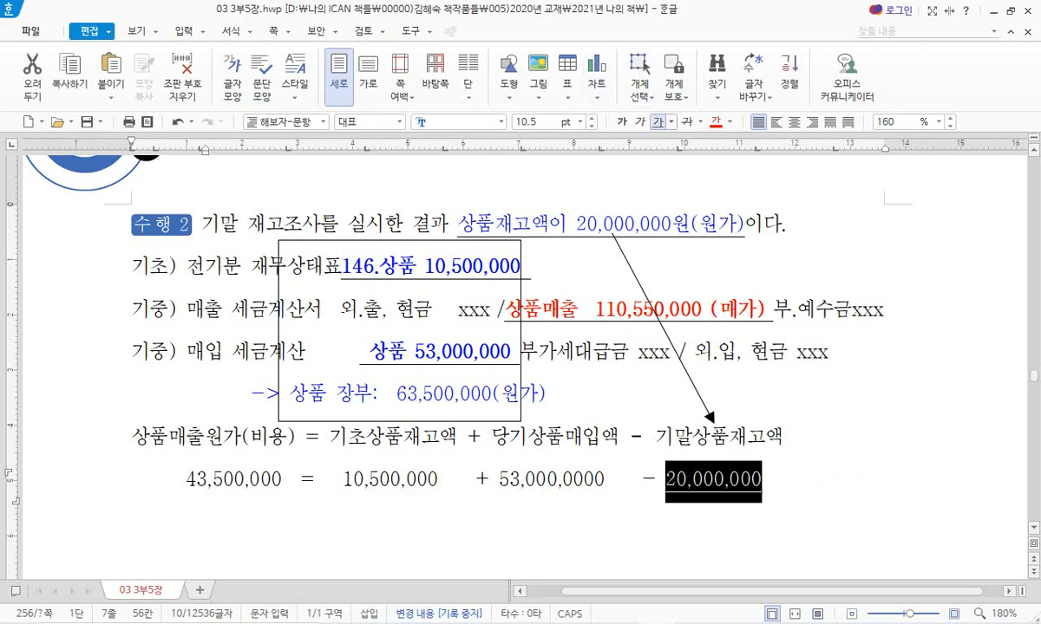
left_click(132, 523)
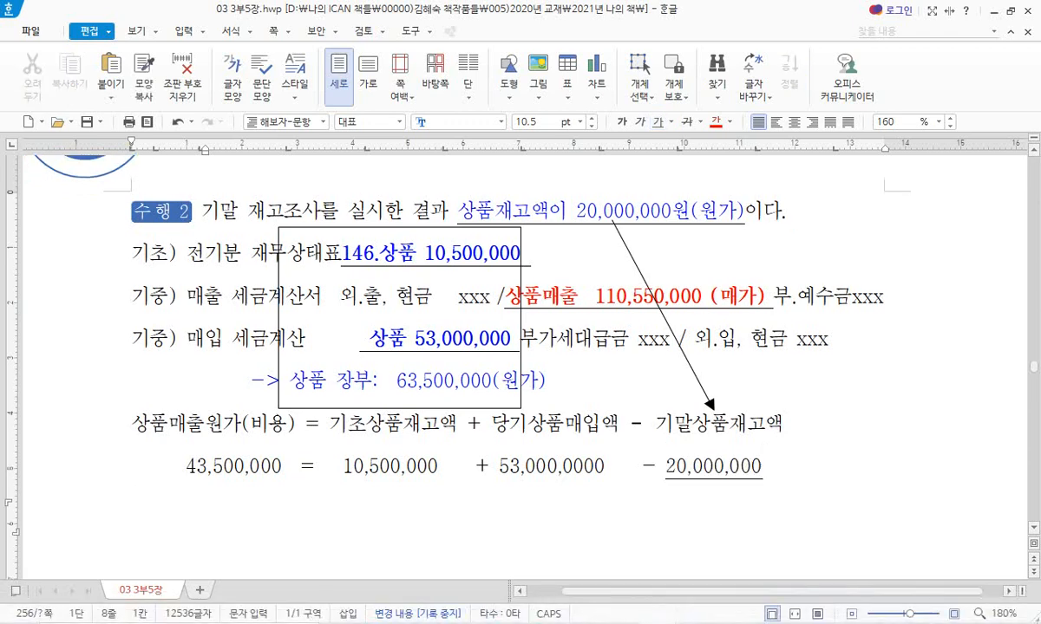
left_click_drag(286, 467, 186, 467)
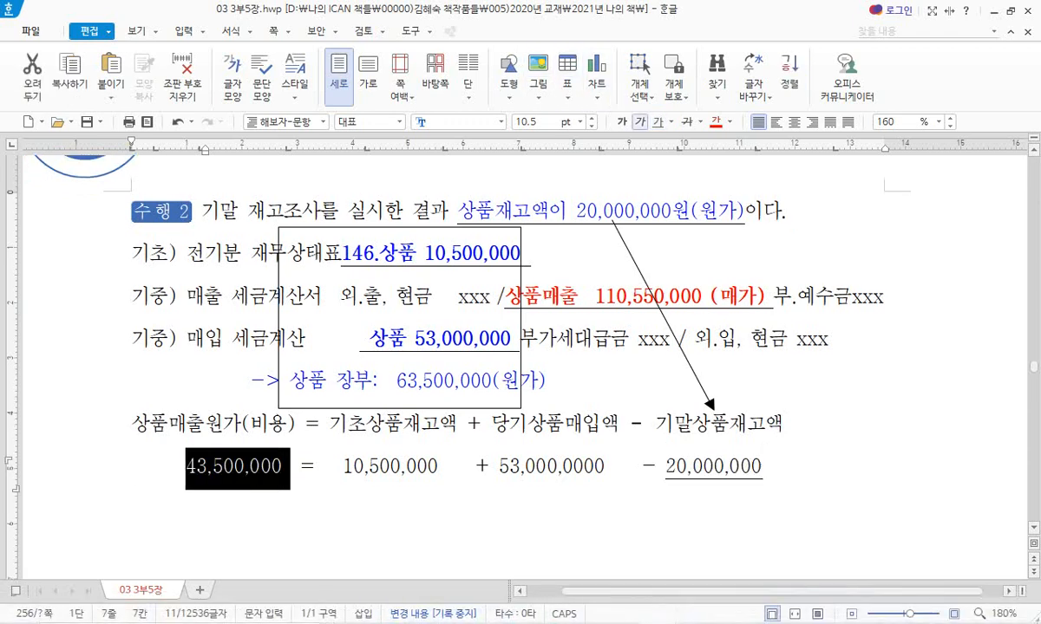
left_click(659, 122)
key("Escape")
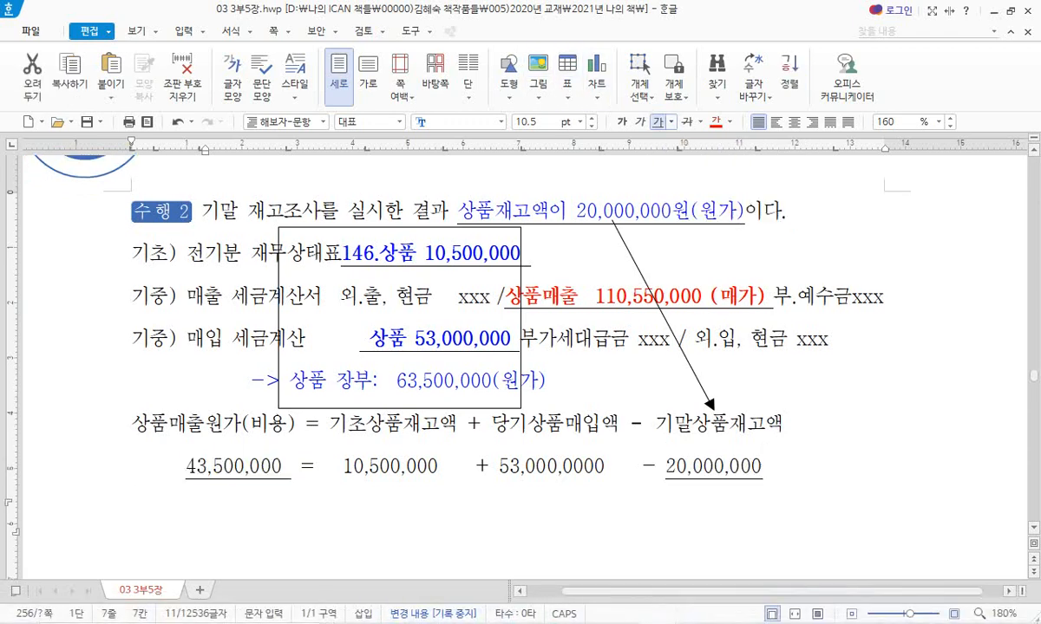
- Add a line below the amounts with 손.계 비용 보고 at its start and 재.상 자산 보고 spaced out beneath 20,000,000
left_click(132, 511)
type("손.계")
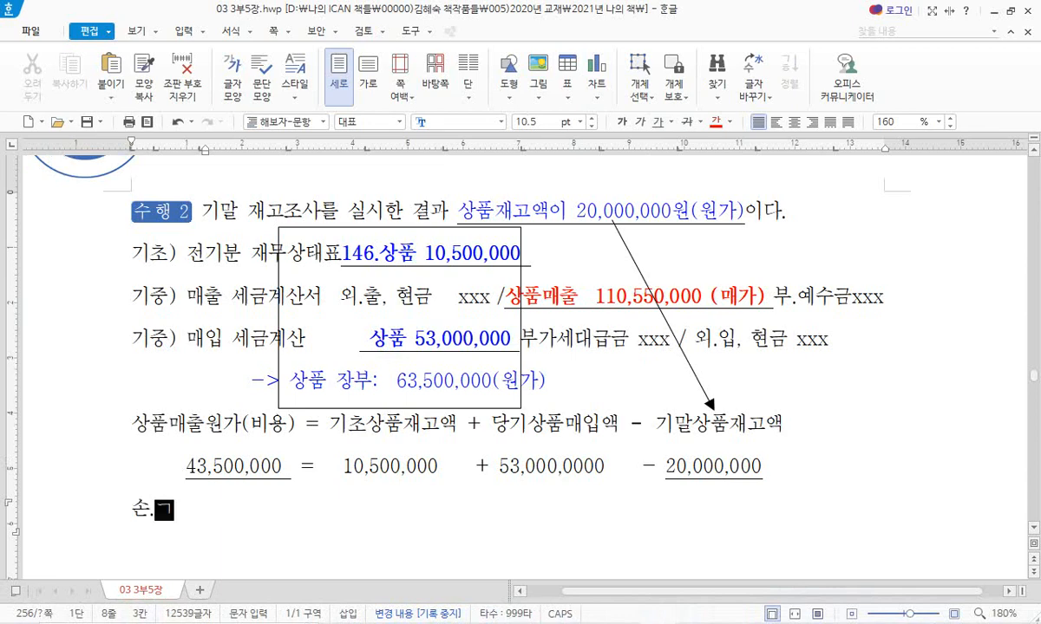
type(" 비용 ")
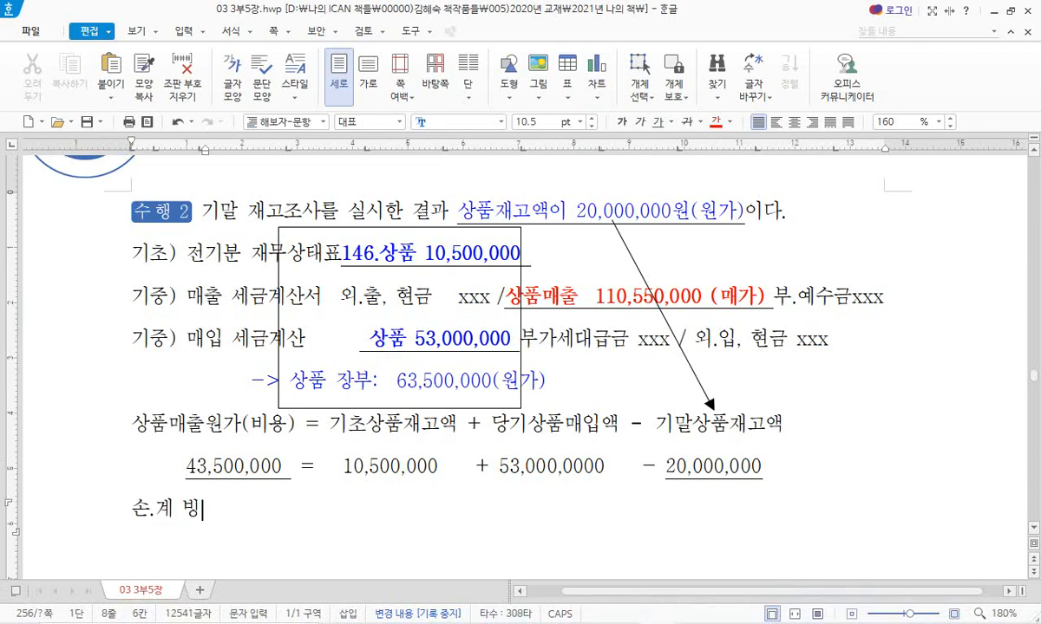
type("보고 ")
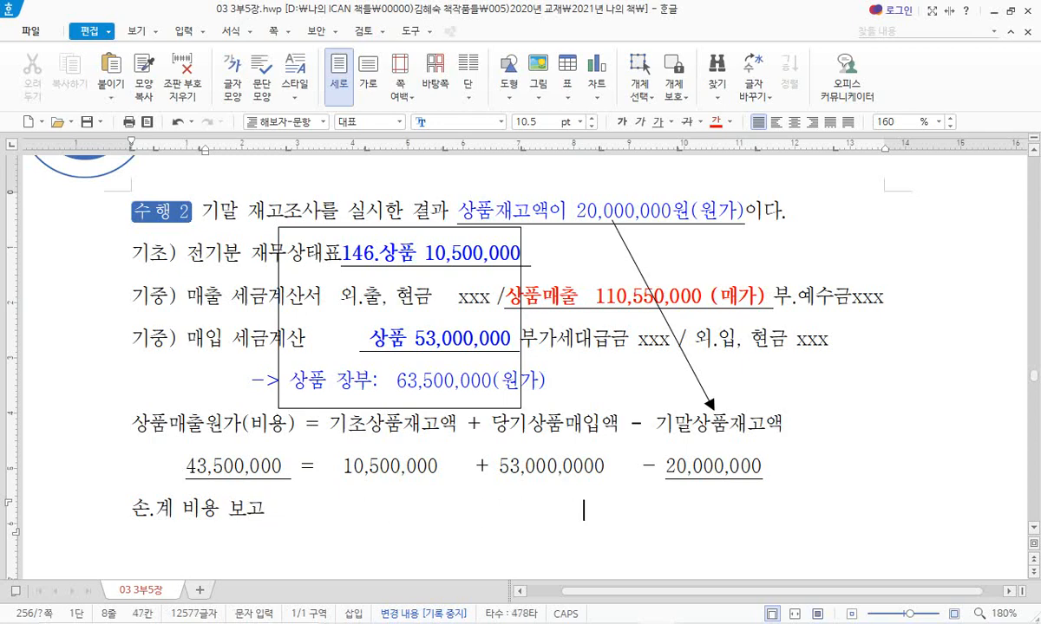
type("                               재.상 ")
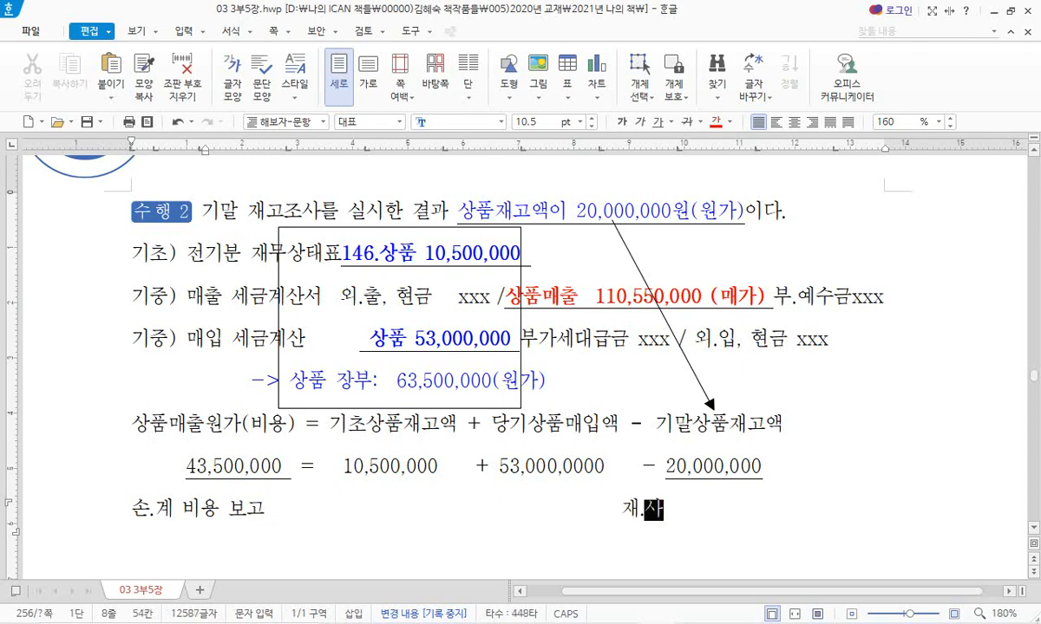
type("자산 보고")
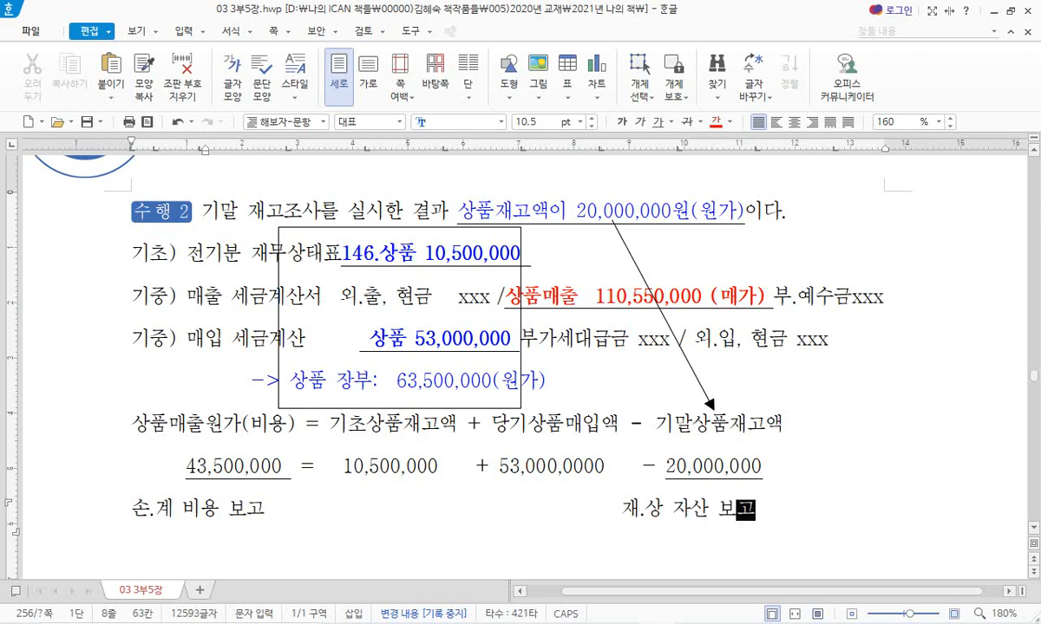
- Indent the 손.계 비용 보고 line by three spaces to bring its labels closer beneath the underlined amounts
key("shift+Left")
triple_click(173, 509)
left_click(174, 510)
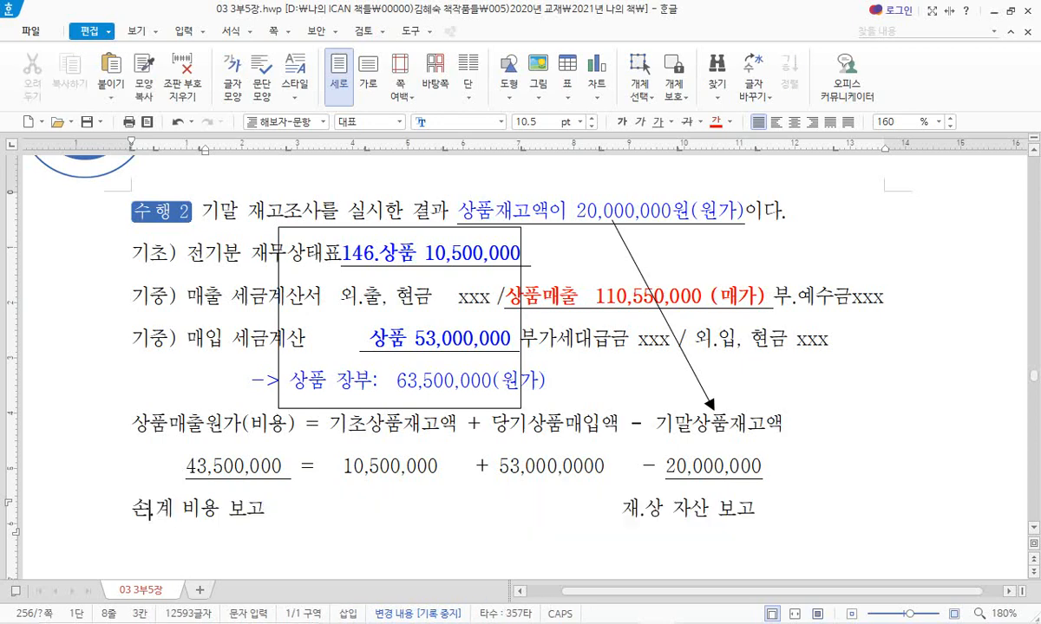
key("Home")
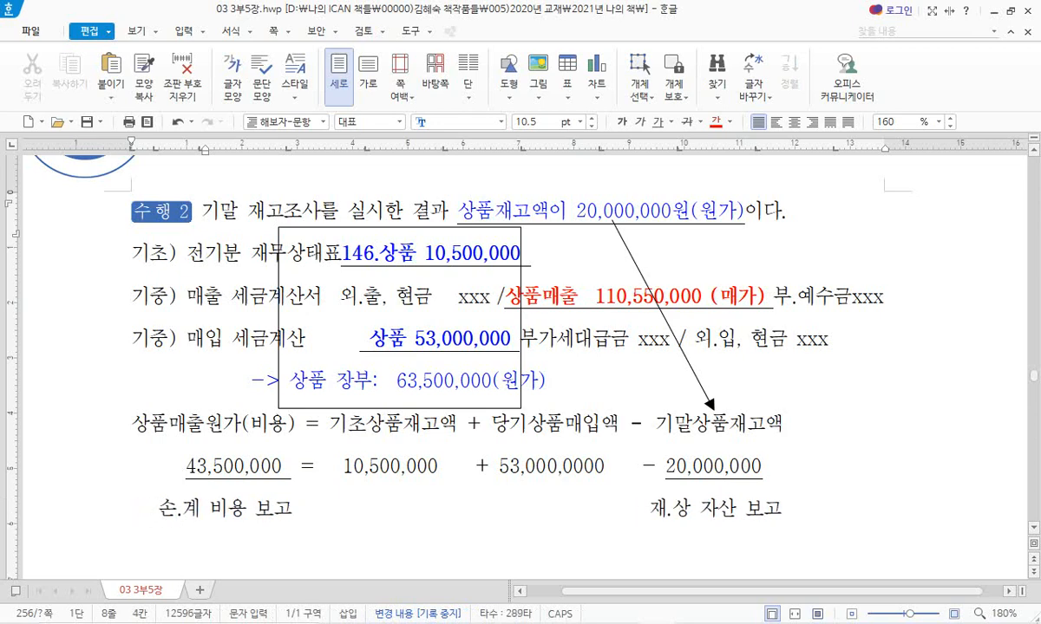
- Insert ->더존 right after (원가) in the 수행 2 heading line
left_click(745, 212)
type("->다")
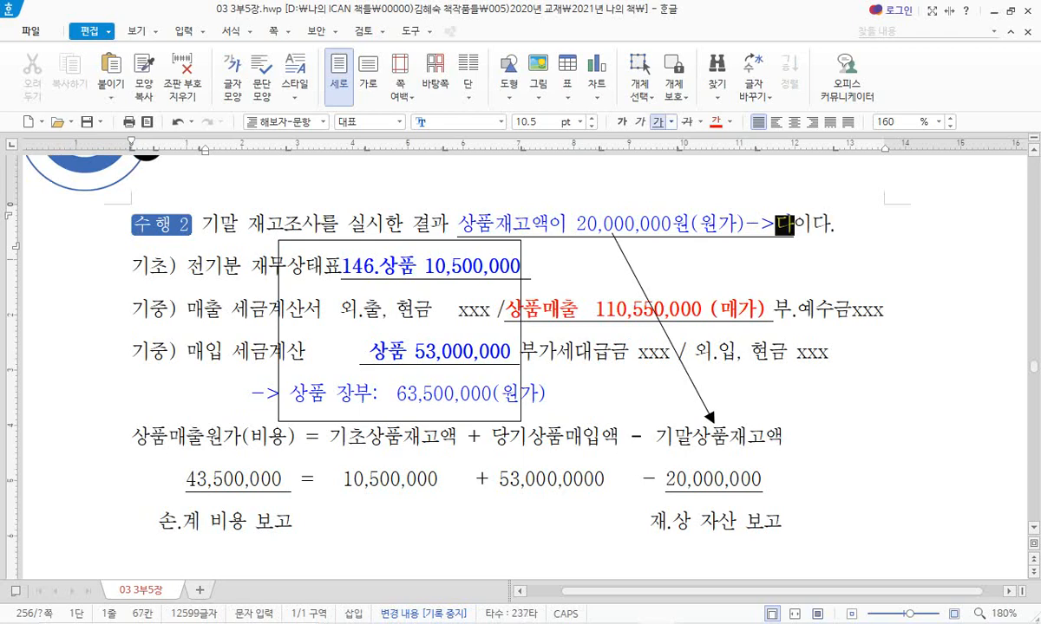
key("BackSpace")
type("더존")
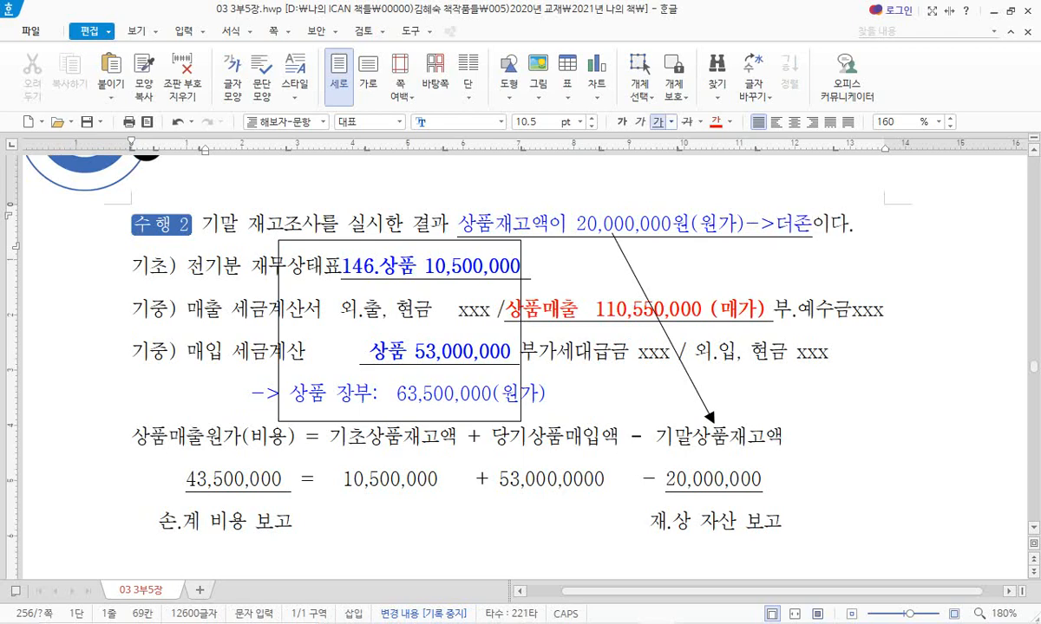
key("shift+Left")
key("shift+Left")
key("shift+Left")
key("shift+Left")
key("shift+Left")
key("shift+Left")
key("shift+Left")
key("shift+Left")
key("shift+Left")
key("shift+Left")
key("shift+Left")
key("shift+Left")
key("shift+Left")
key("shift+Left")
key("shift+Left")
key("shift+Left")
key("shift+Left")
key("shift+Left")
key("shift+Left")
key("shift+Left")
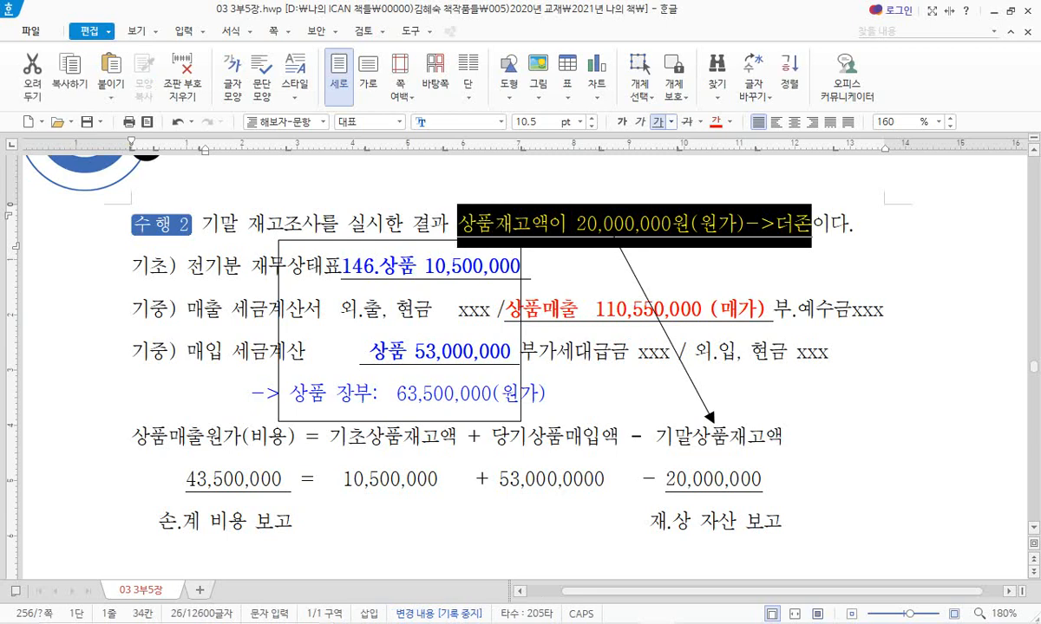
left_click(548, 396)
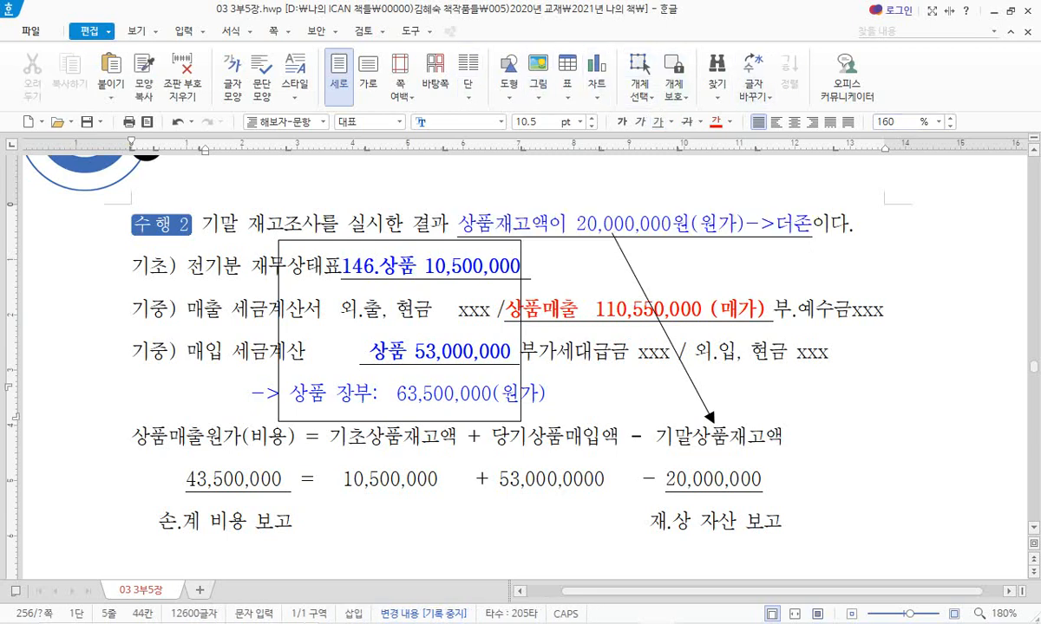
- Draw a straight arrow connector from 더존 in the heading line down to the underlined 43,500,000
left_click(509, 80)
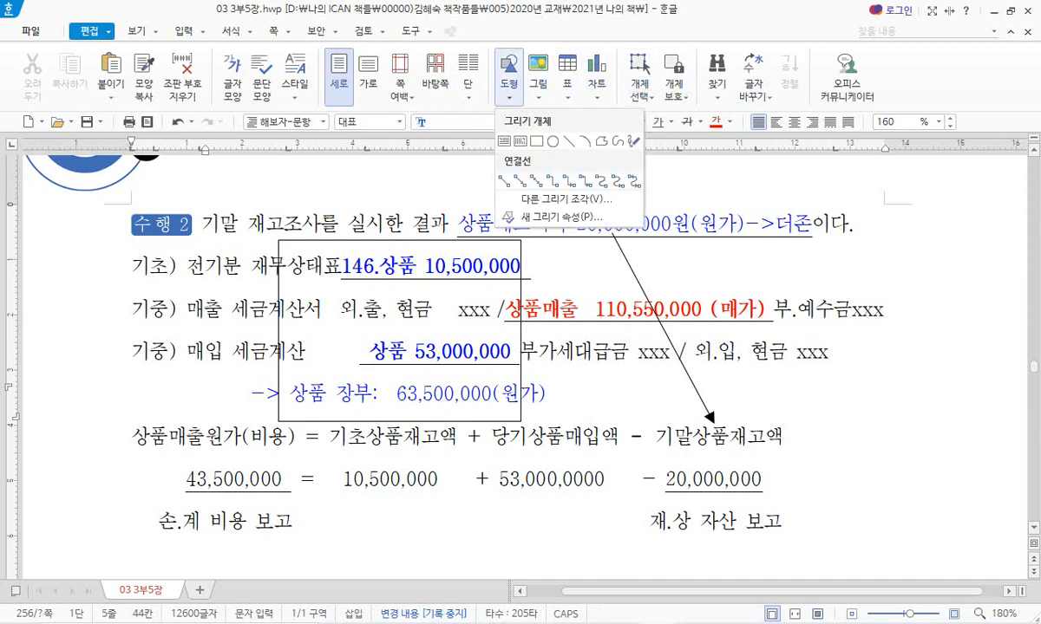
left_click(488, 170)
mouse_move(806, 226)
left_mouse_down()
mouse_move(204, 475)
mouse_move(274, 465)
left_mouse_up()
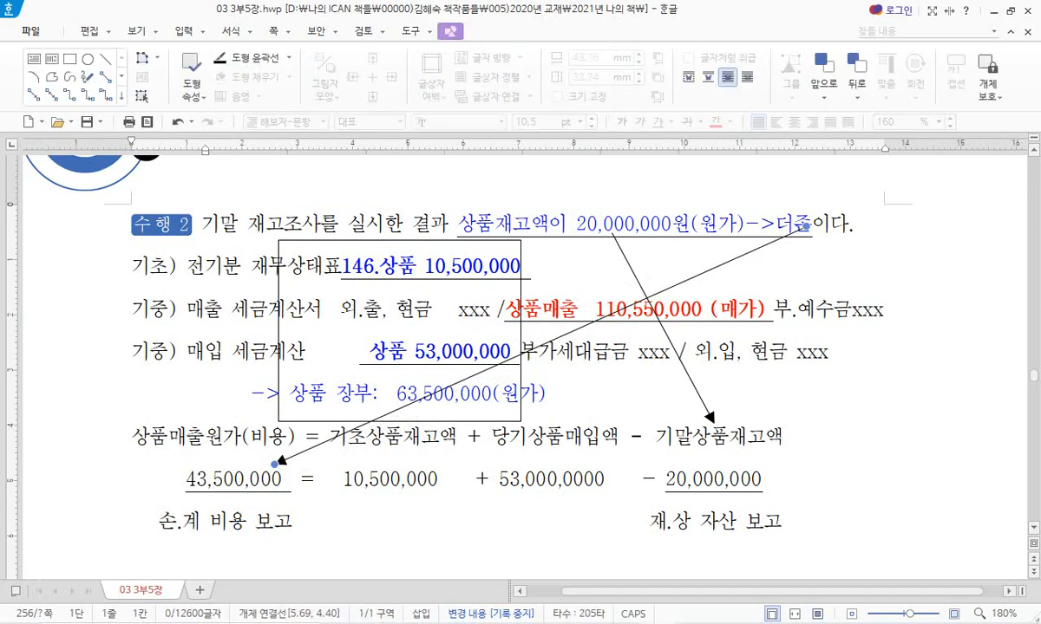
- Add a line below the reporting labels reading 12/31 자동전표 상품매출원가 43,500,000 / 상품 43,500,000
left_click(132, 565)
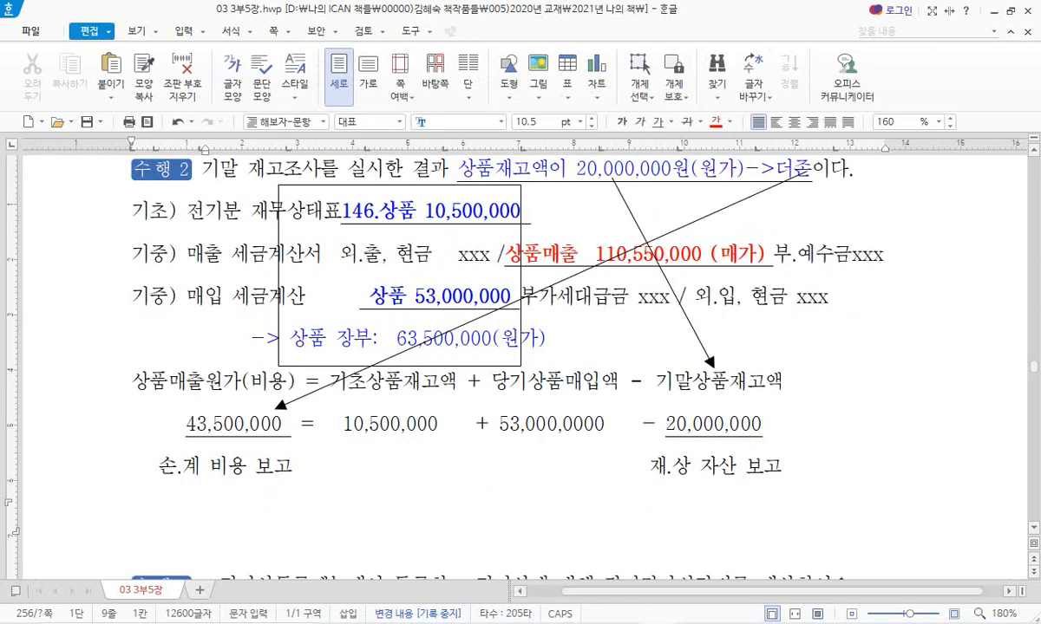
type("12/31")
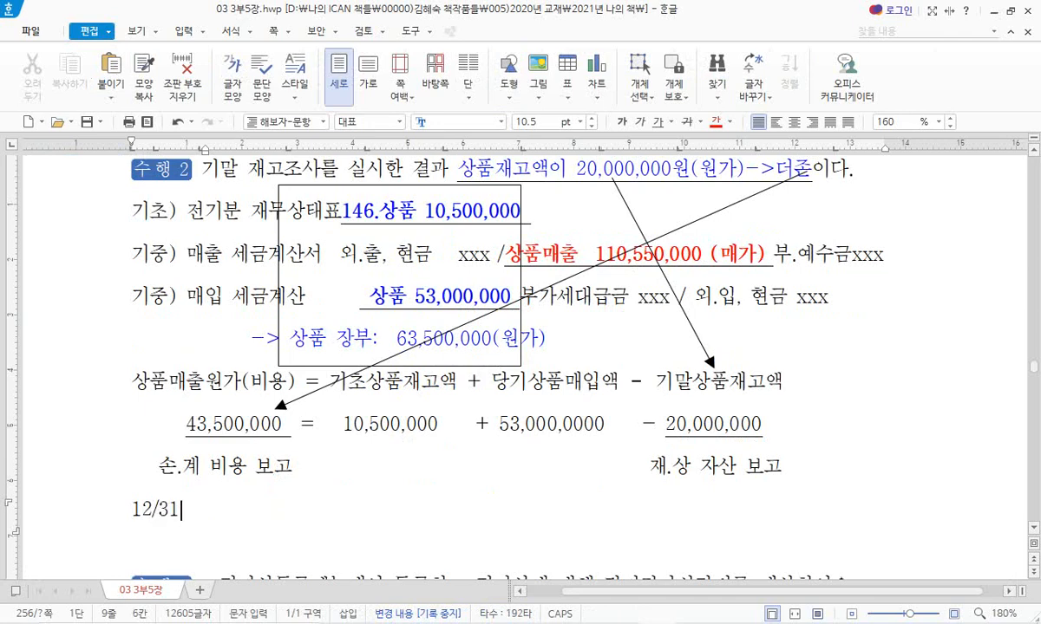
type(" 자동")
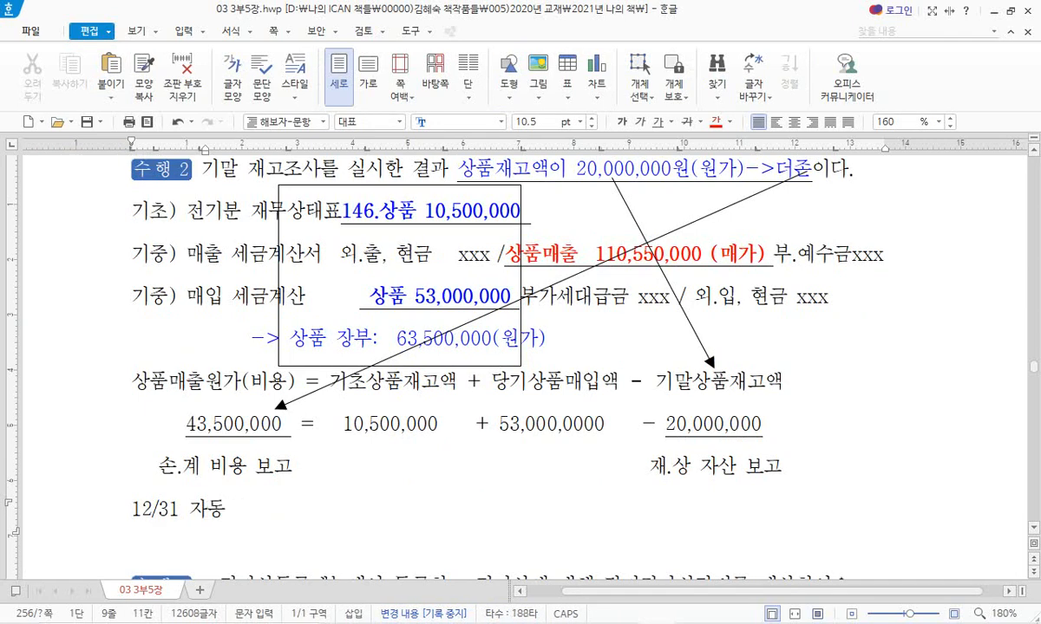
type("전표    ")
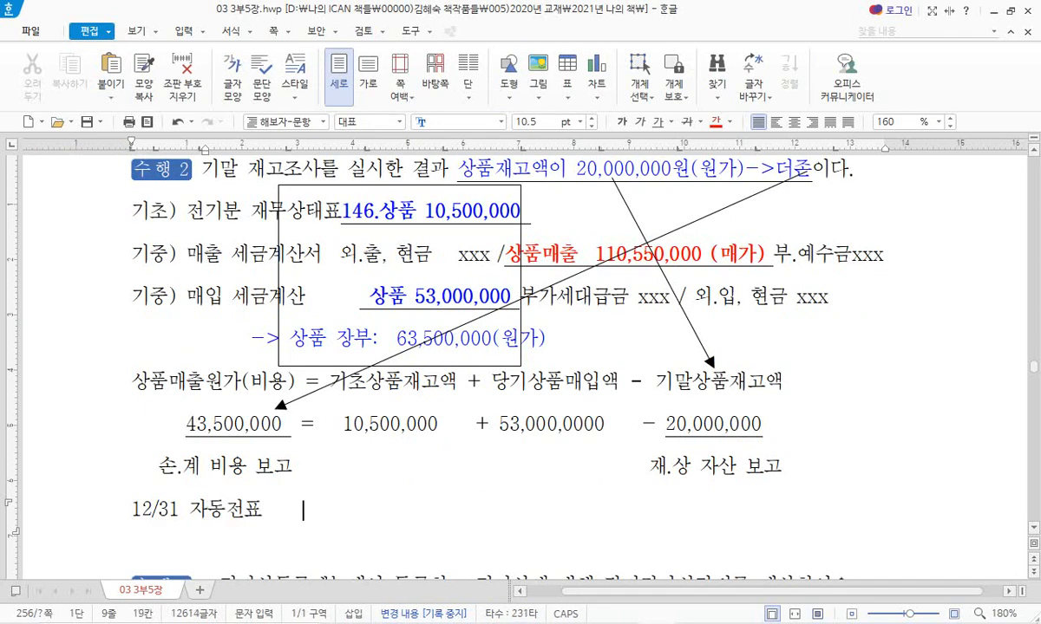
type("상품ㅁ")
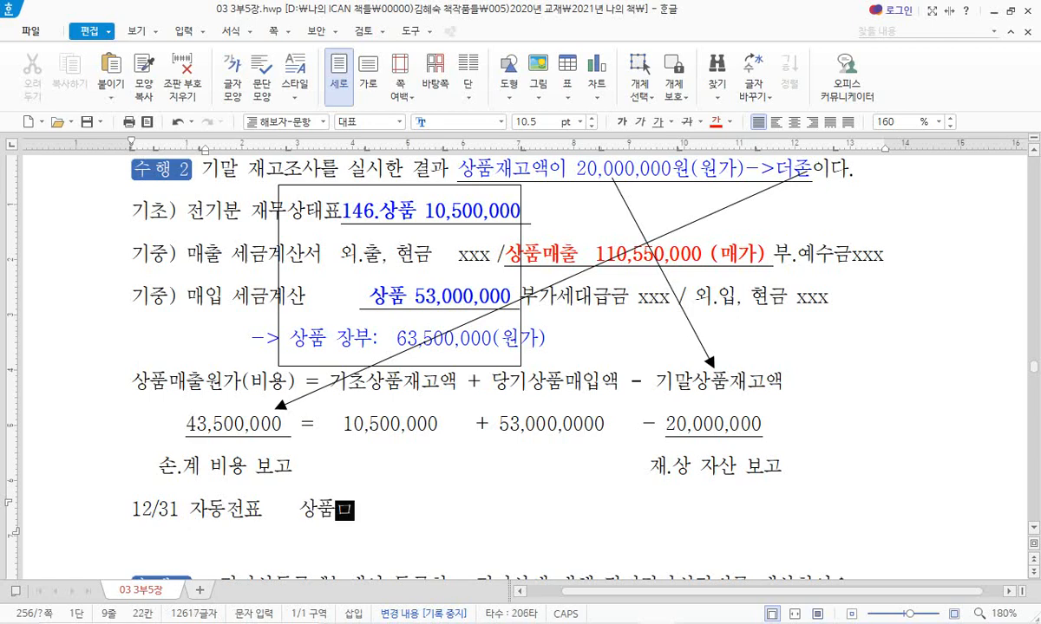
type("ㅐ출원가 ")
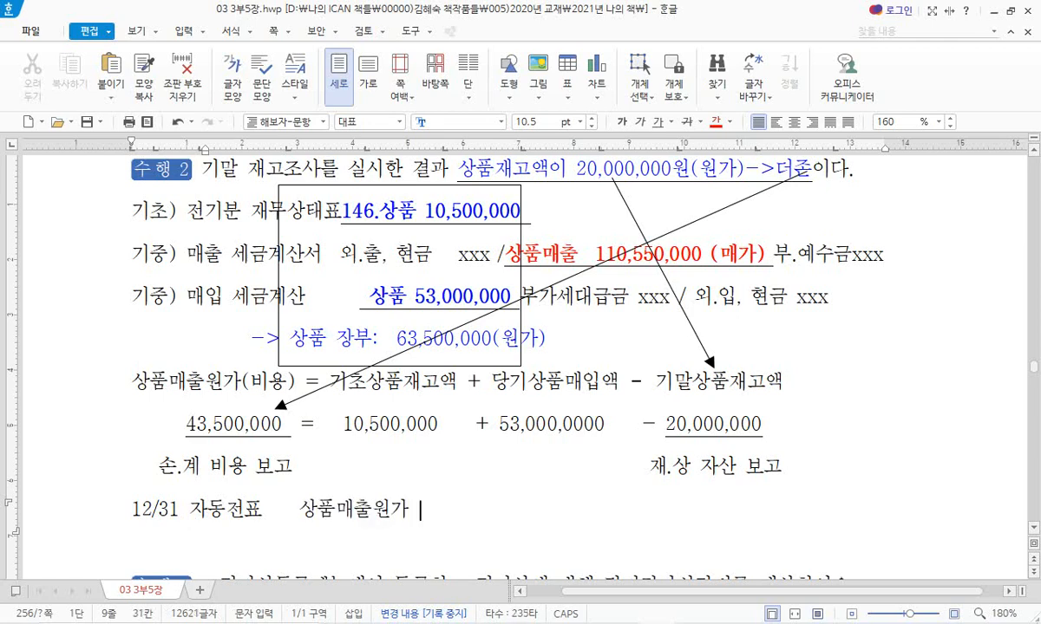
type("43,500,0")
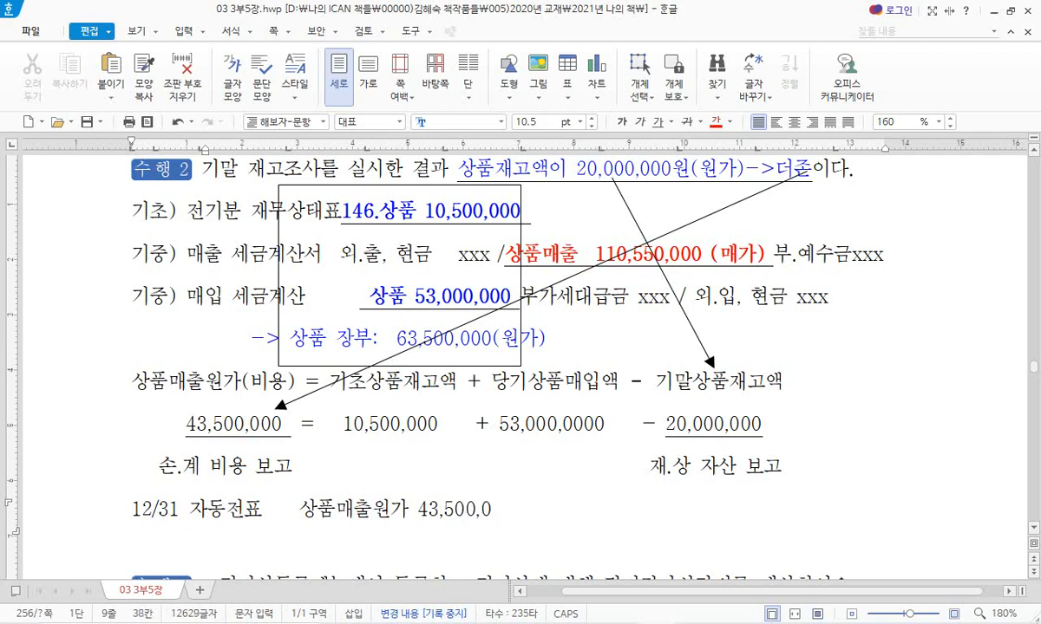
type("00 / 상")
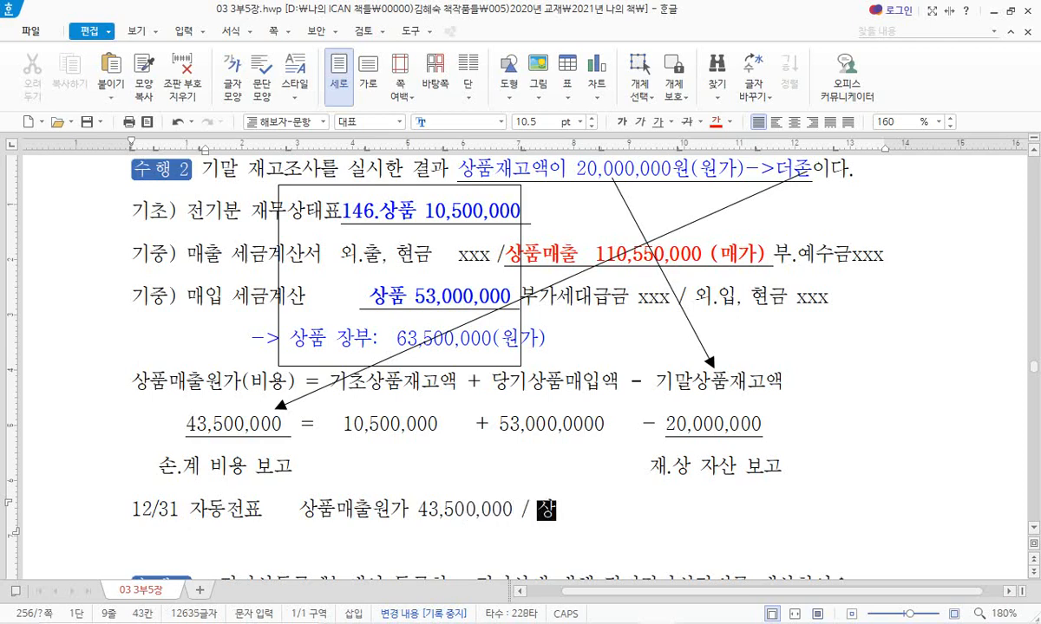
type("품 43,50")
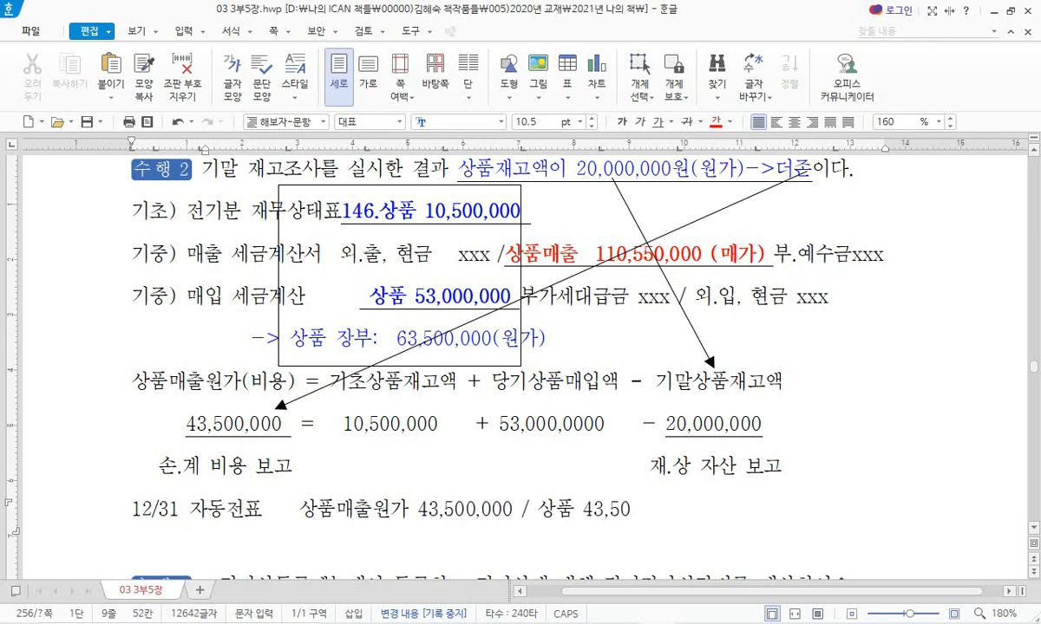
type("0,000")
- Underline everything after 12/31 in the new journal entry line
key("shift+Right")
key("shift+Right")
key("shift+Right")
key("shift+Right")
key("shift+Right")
key("shift+Right")
key("shift+Right")
key("shift+Right")
key("shift+Right")
key("shift+Right")
key("shift+Right")
key("shift+Right")
key("shift+Right")
key("shift+Right")
key("shift+Right")
key("shift+Right")
key("shift+Right")
key("shift+Right")
key("shift+Right")
key("shift+Right")
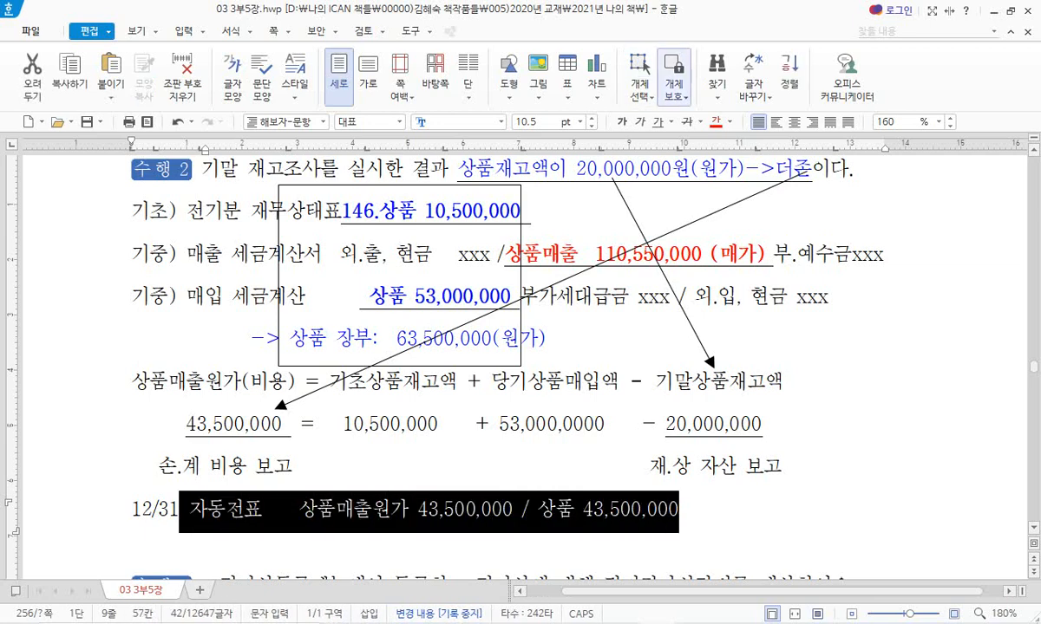
left_click(657, 122)
left_click(767, 381)
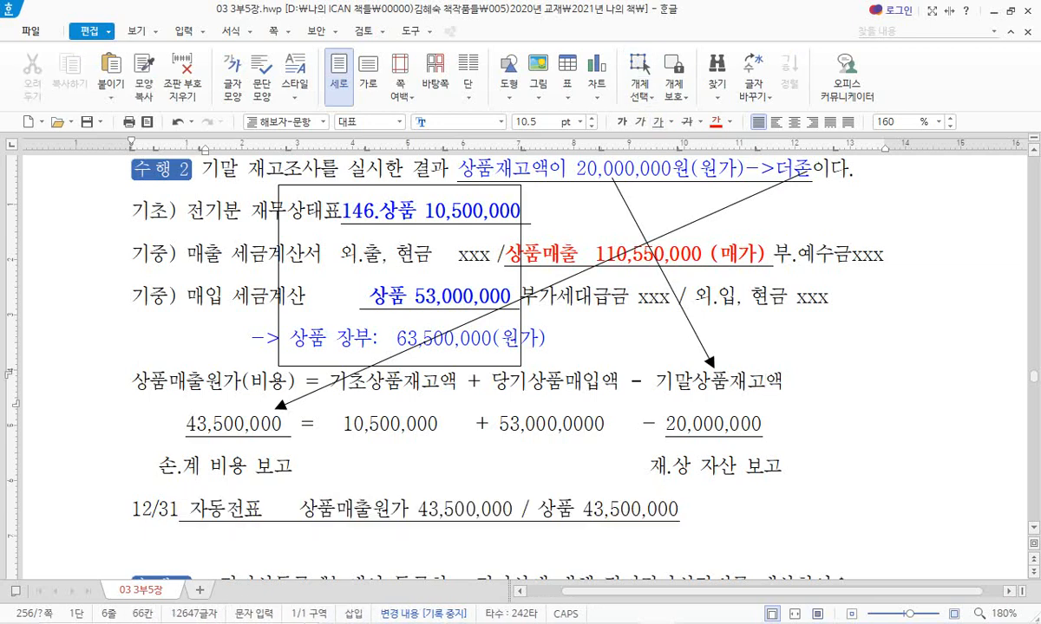
- Copy the existing rectangle onto 상품 43,500,000 in the journal entry line and reduce its height to about 6.61 mm
left_click(521, 321)
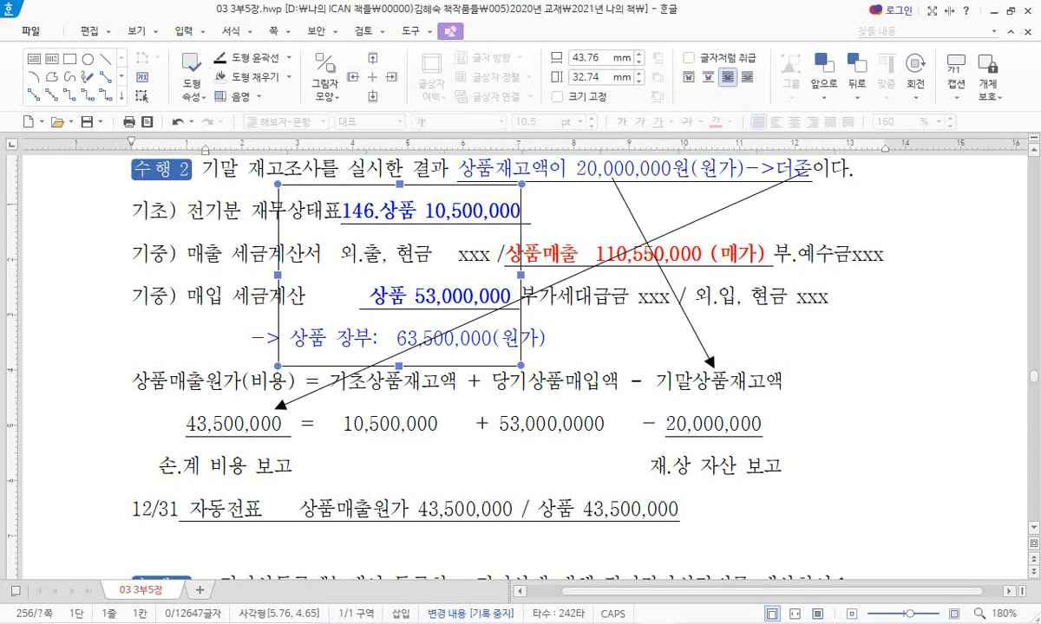
left_click_drag(521, 320, 777, 469)
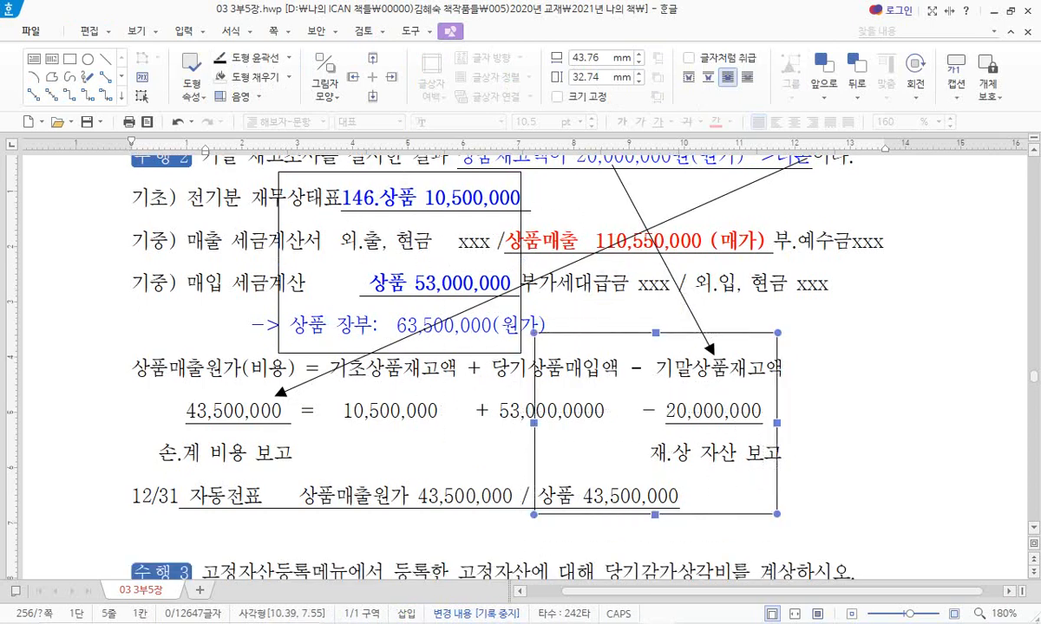
left_click_drag(656, 333, 656, 477)
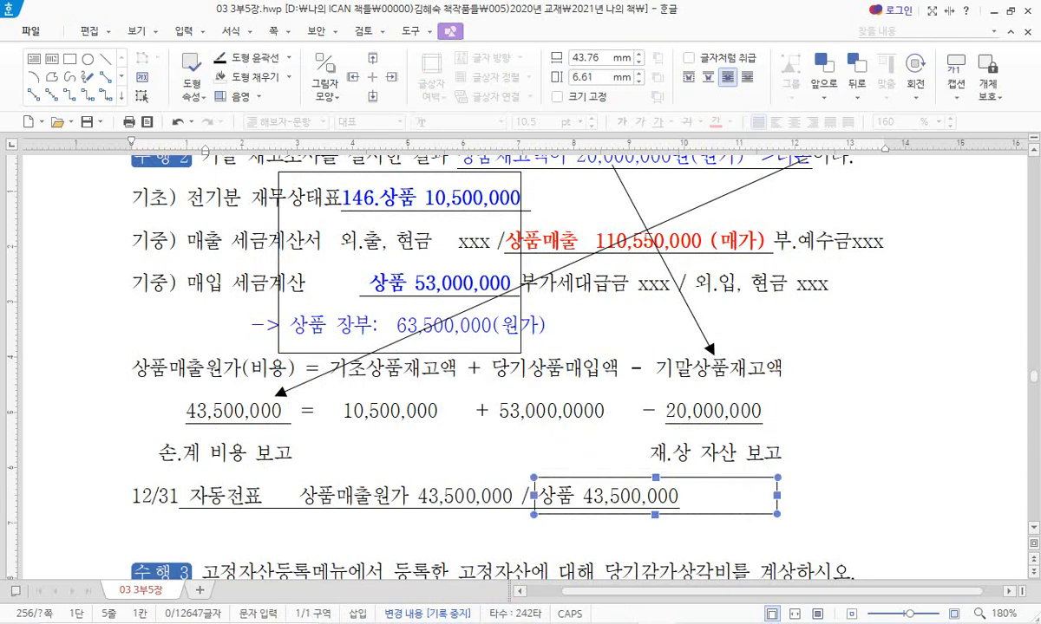
- Copy the small rectangle around the underlined 20,000,000 in the calculation and narrow it to about 21.88 mm
left_click_drag(694, 478, 816, 397)
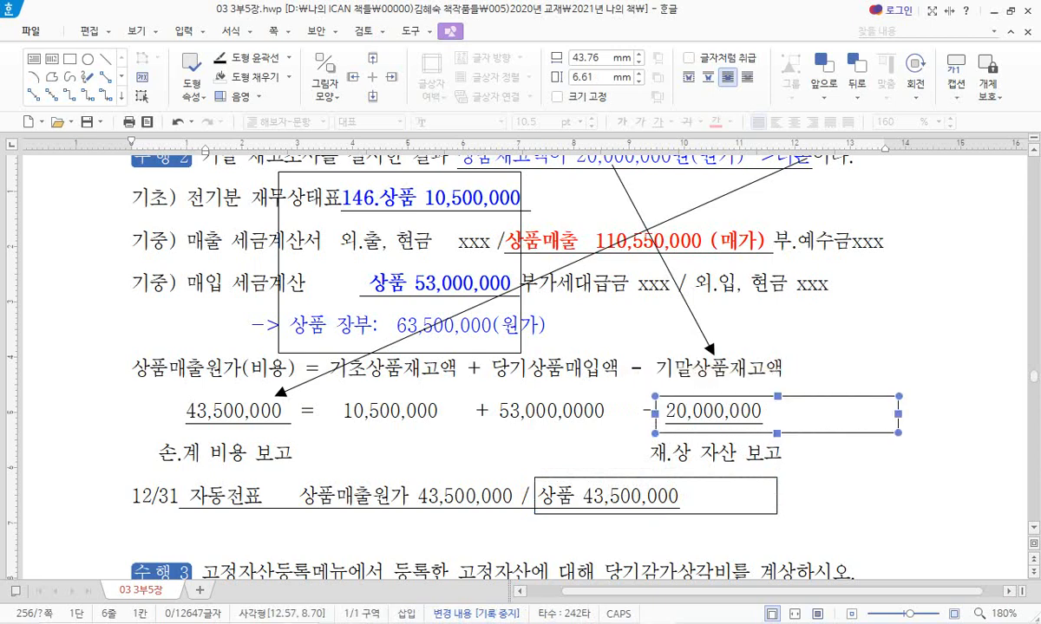
left_click_drag(898, 415, 778, 415)
scroll(777, 415, "up", 1)
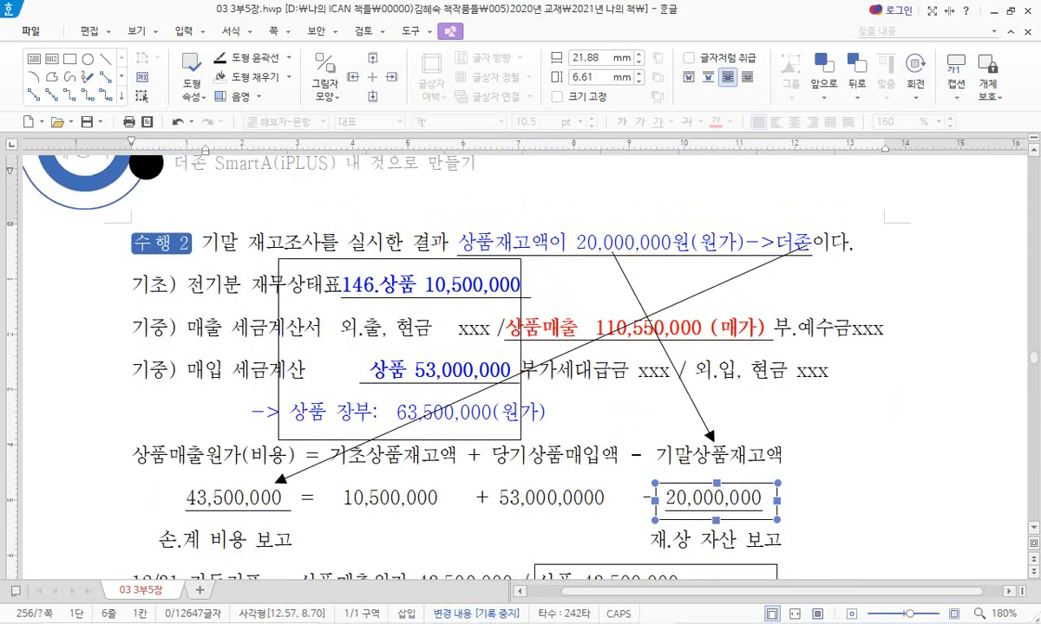
scroll(431, 345, "down", 1)
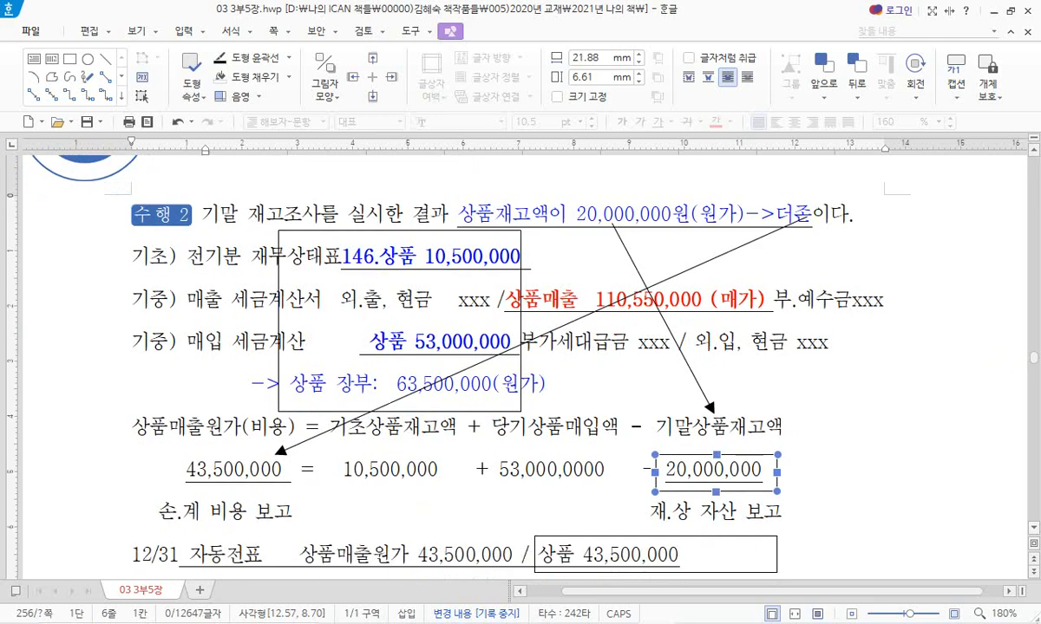
- Switch to 더존 SmartA and load 결산자료입력 for months 01 to 12 of 2021, accepting the 매출원가 및 경비선택 dialog without any codes
left_click(698, 608)
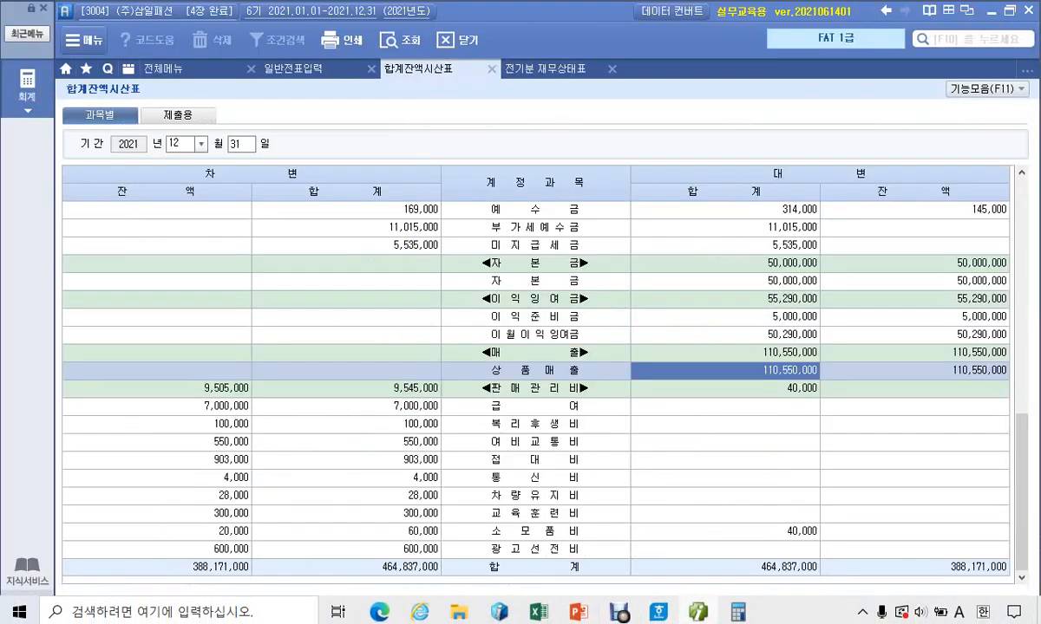
left_click(163, 68)
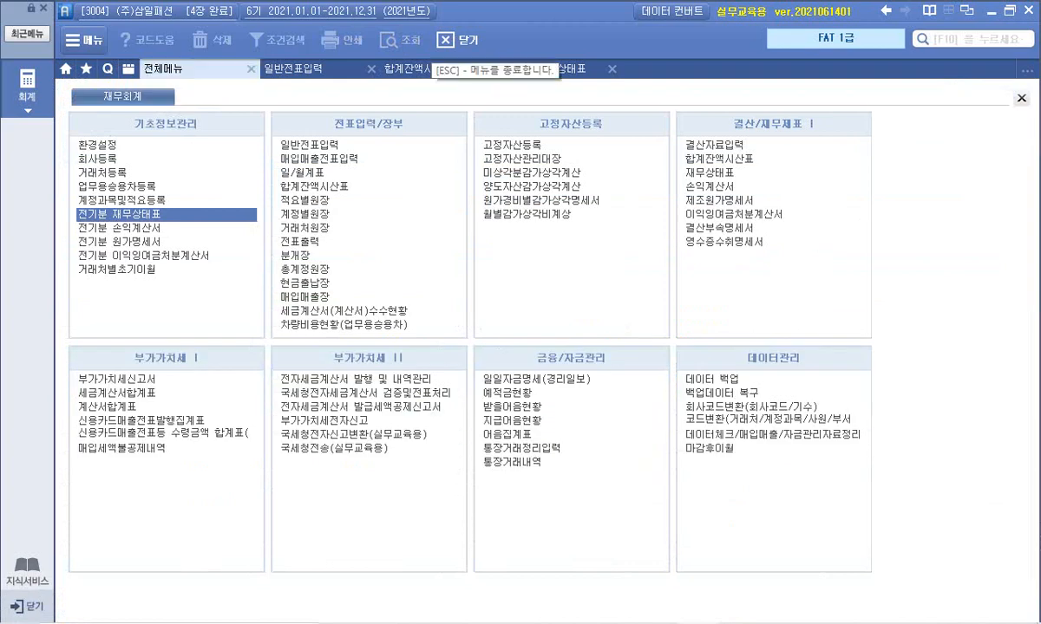
left_click(711, 145)
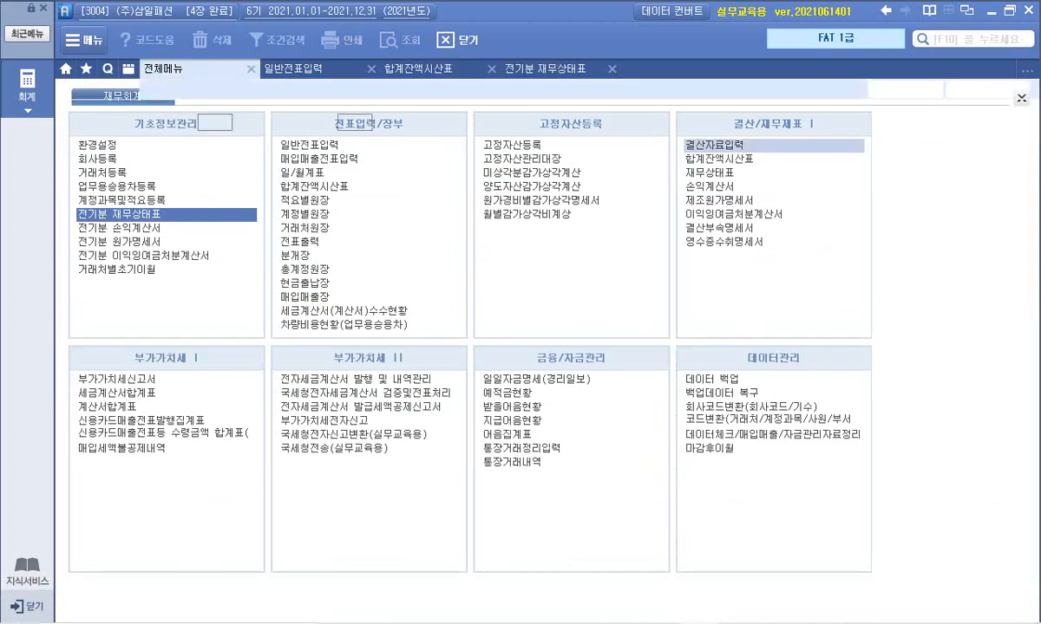
key("Return")
type("12")
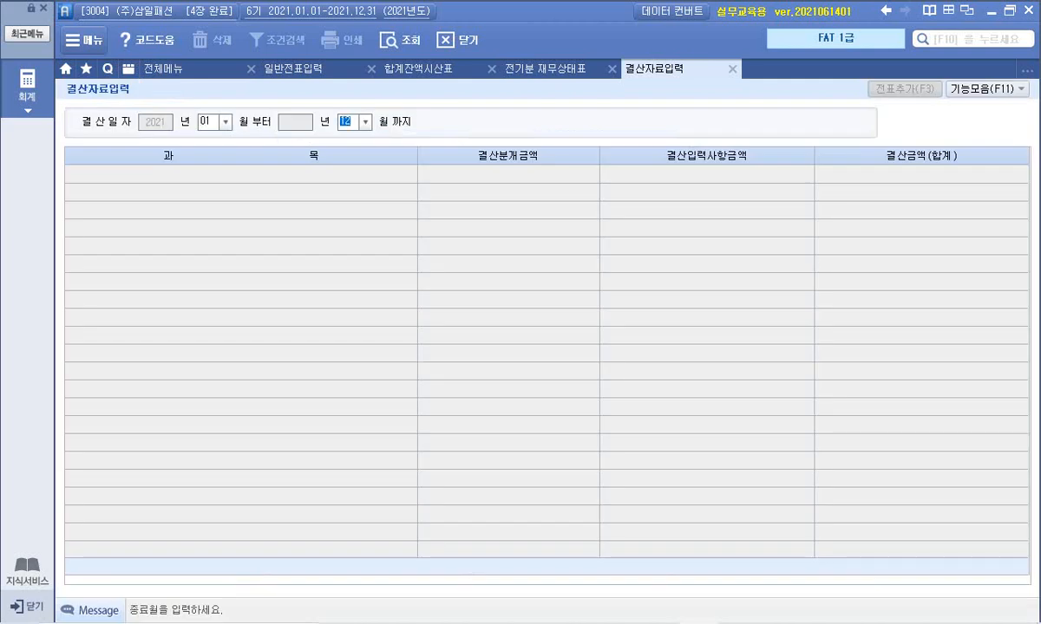
key("Return")
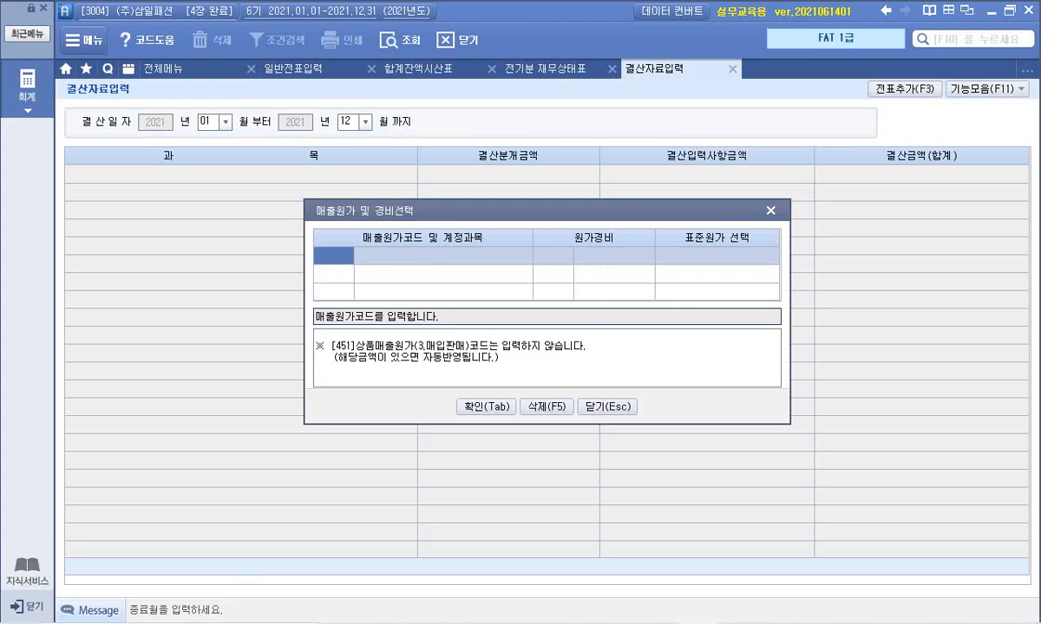
key("Tab")
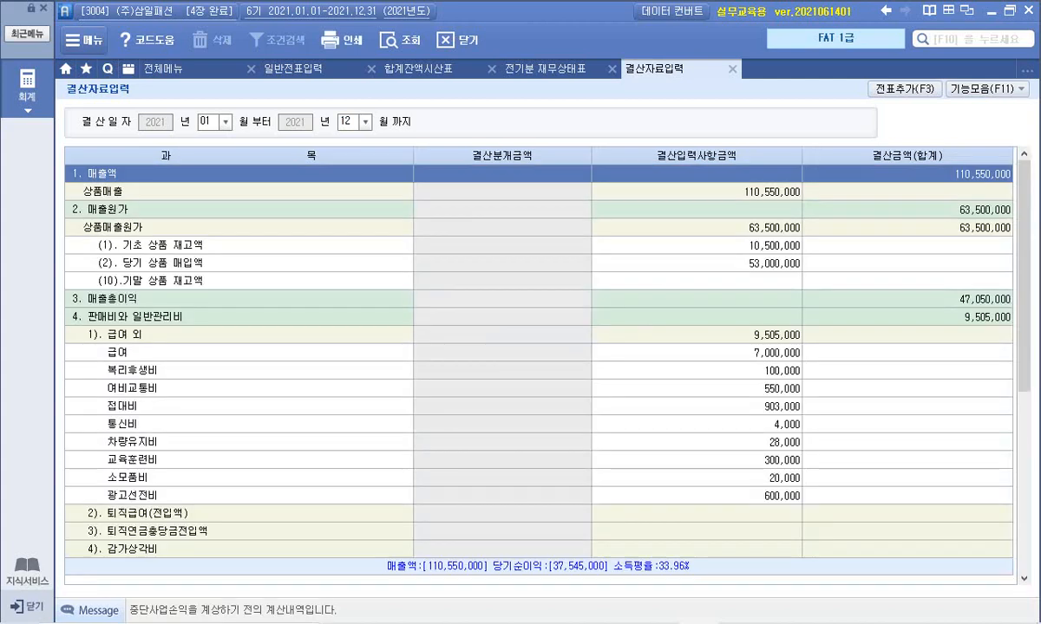
- Trace the 기초 상품 재고액 amount to its source in 전기분 재무상태표 and return to 결산자료입력
left_click(697, 281)
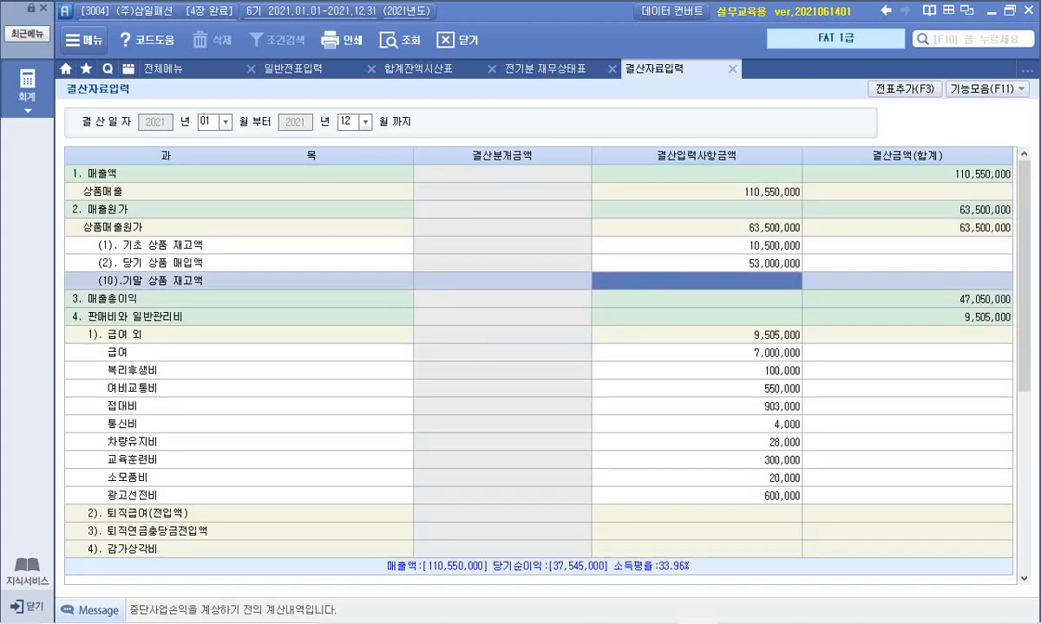
double_click(696, 245)
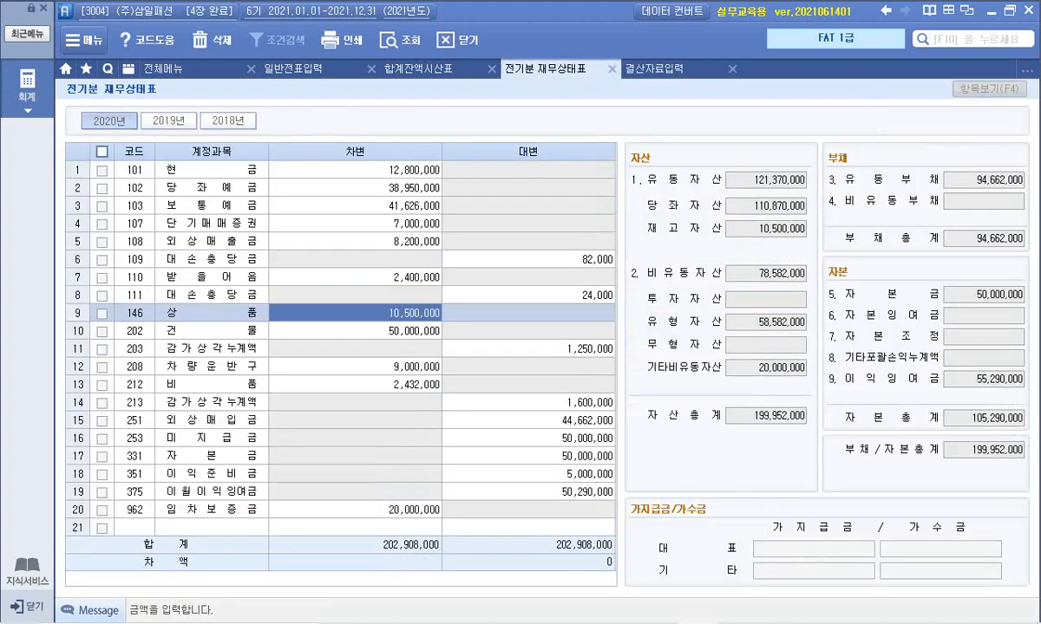
key("Escape")
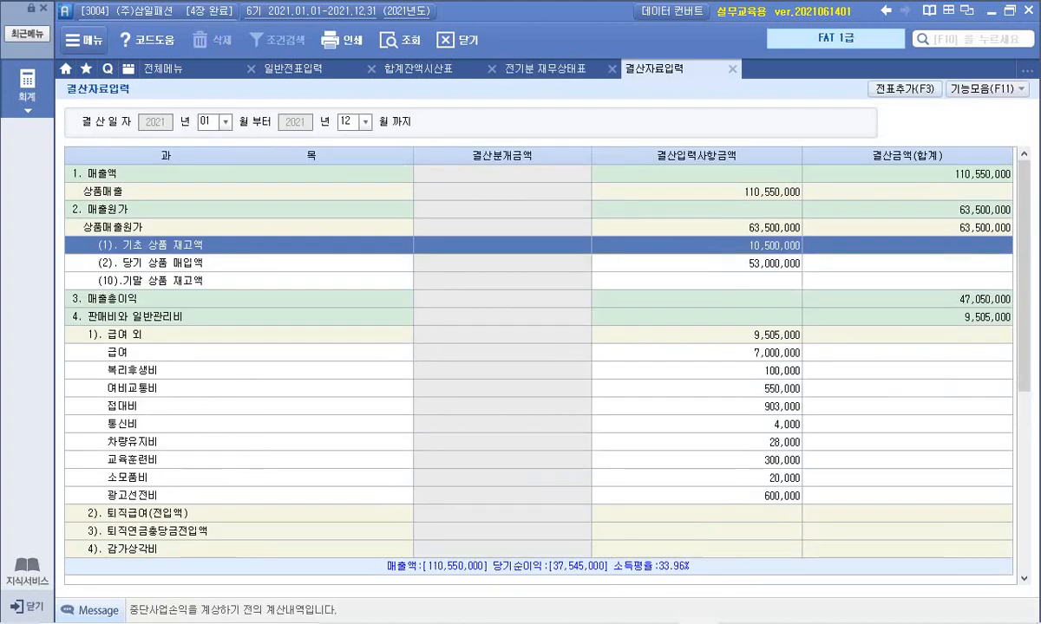
- Examine the account ledger behind the 상품 debit total in 합계잔액시산표 and close it
left_click(416, 69)
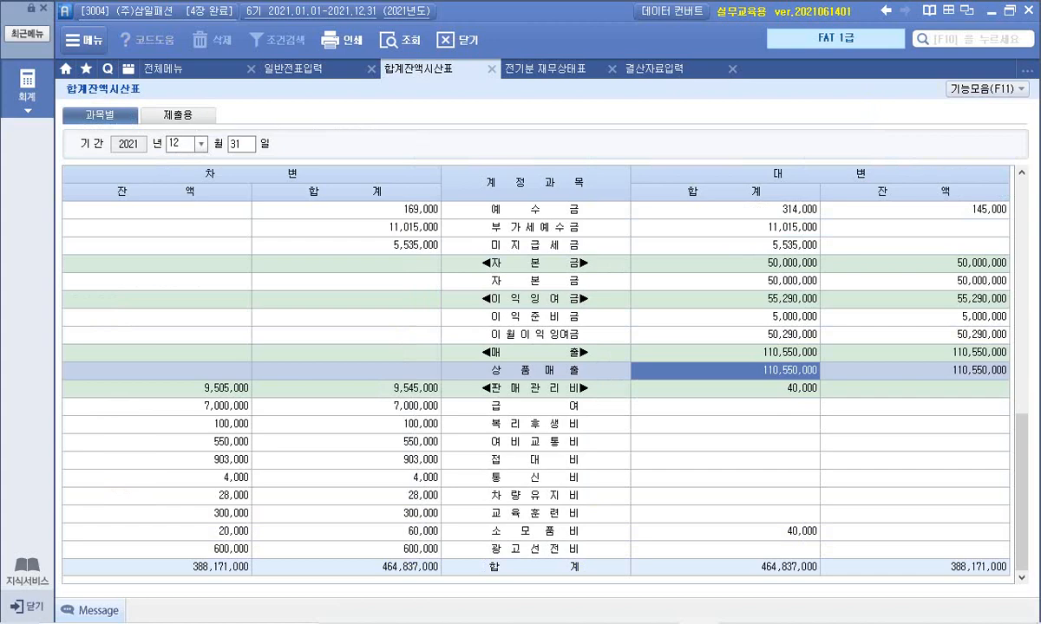
scroll(535, 381, "up", 6)
scroll(535, 382, "up", 4)
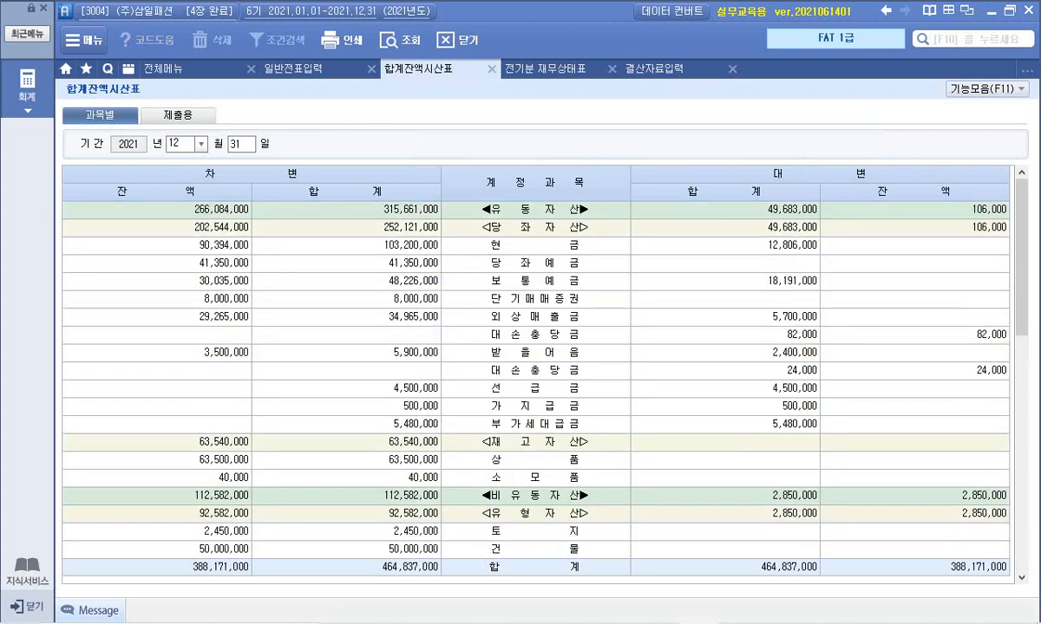
double_click(347, 460)
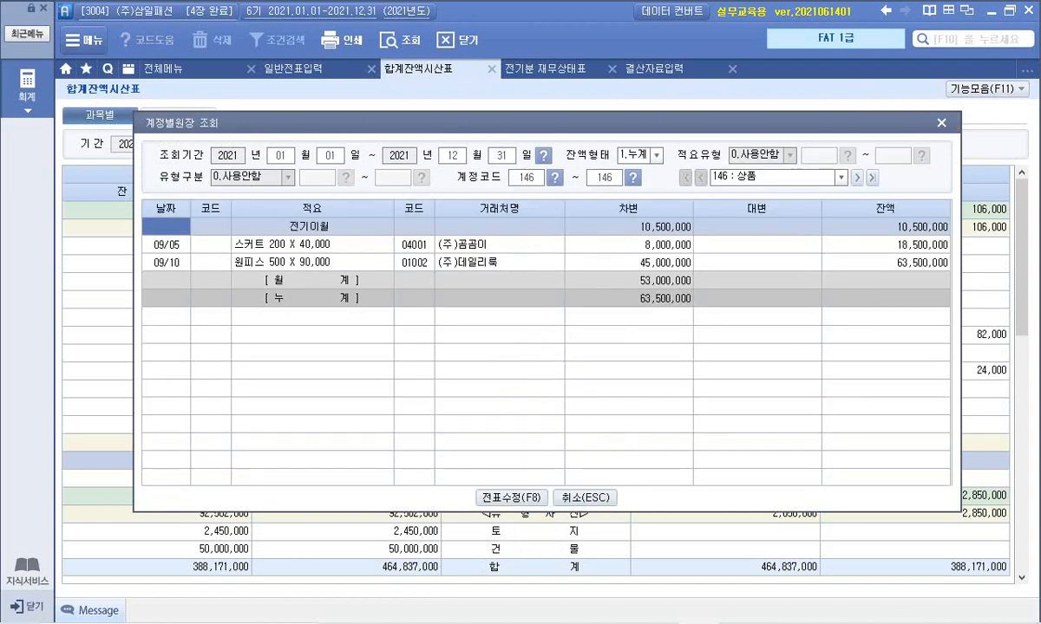
key("Escape")
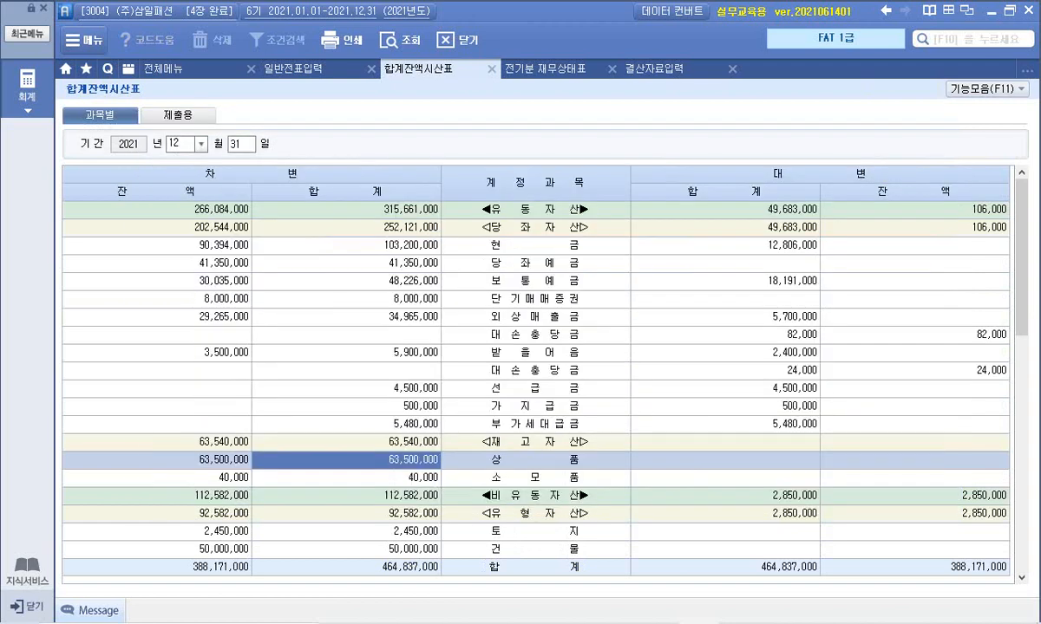
- Enter 20,000,000 as the (10).기말 상품 재고액 in 결산자료입력 and select the 상품매출원가 row
left_click(655, 68)
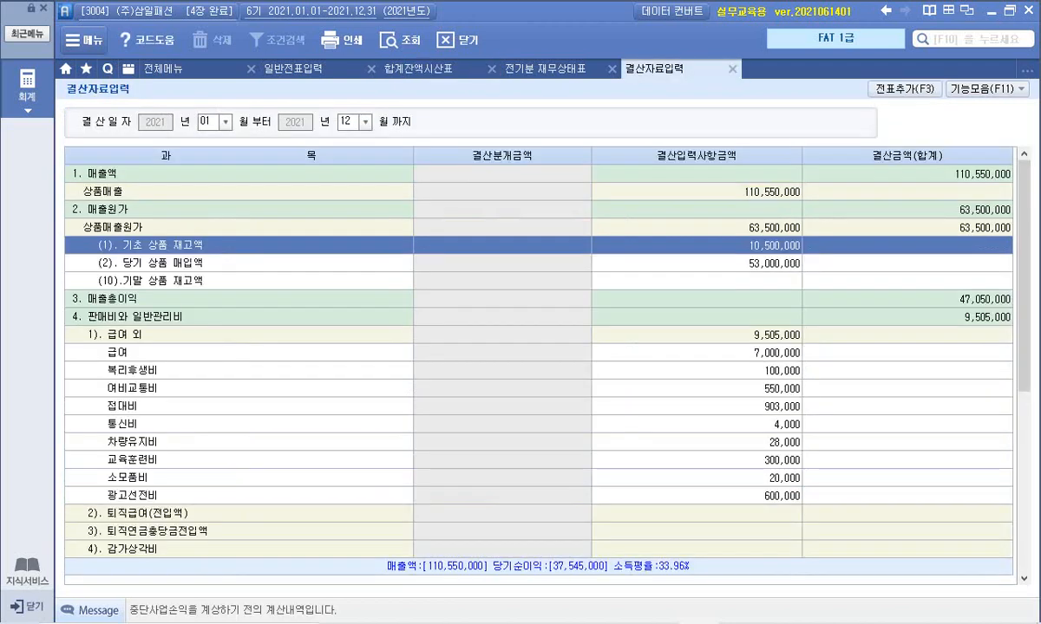
left_click(773, 263)
left_click(746, 281)
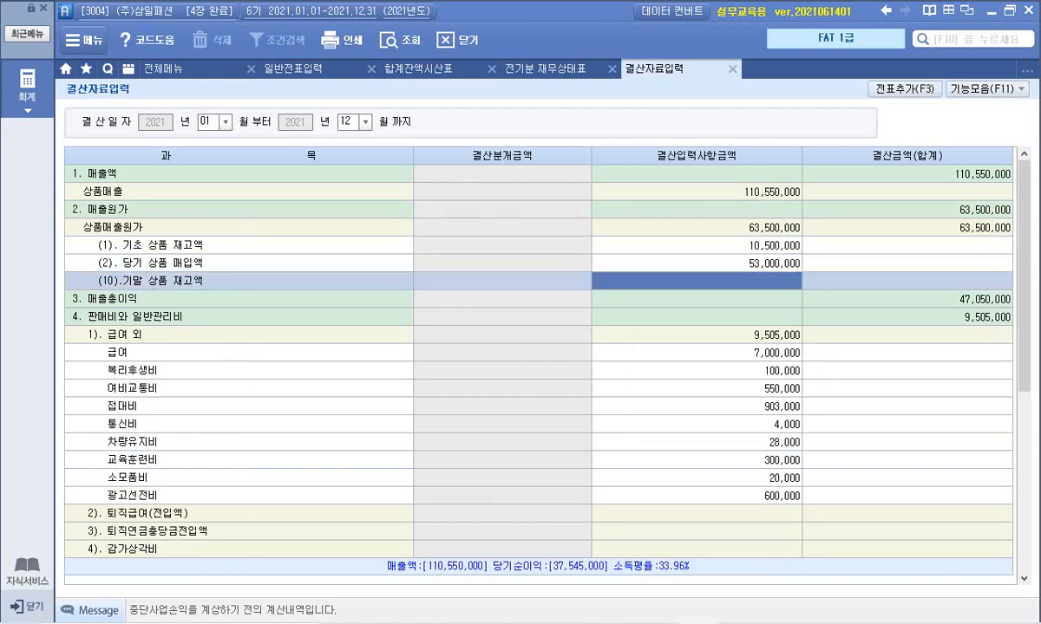
type("20000000")
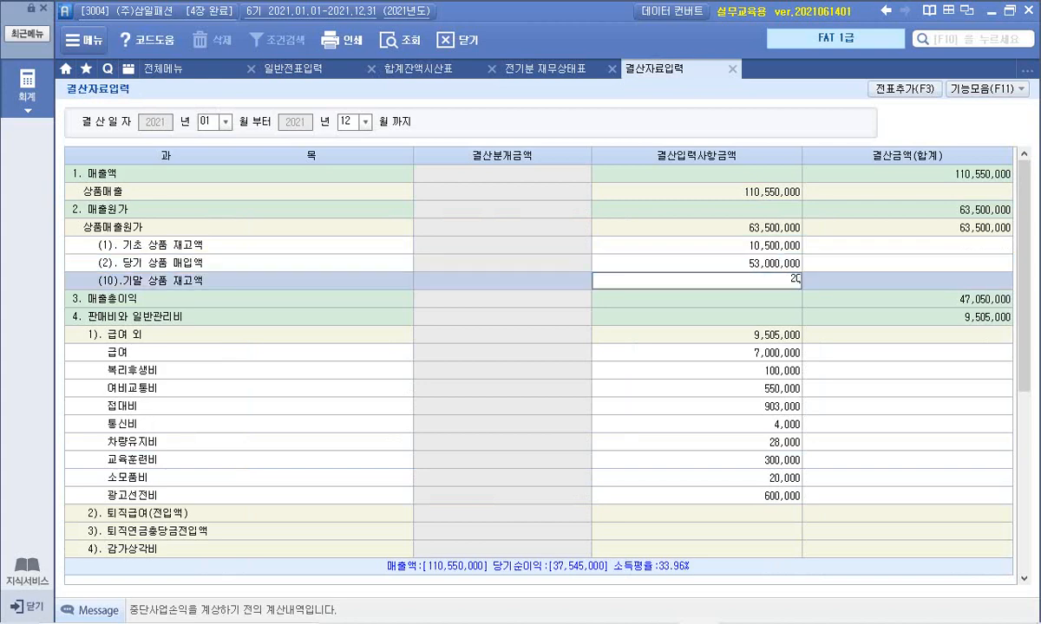
key("Return")
left_click(737, 281)
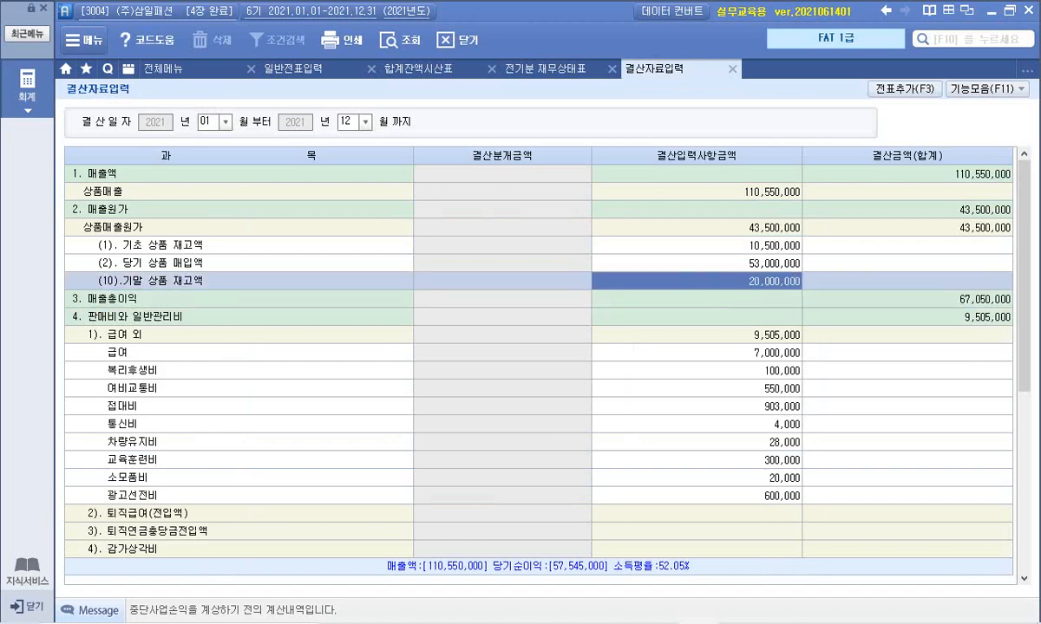
left_click(763, 228)
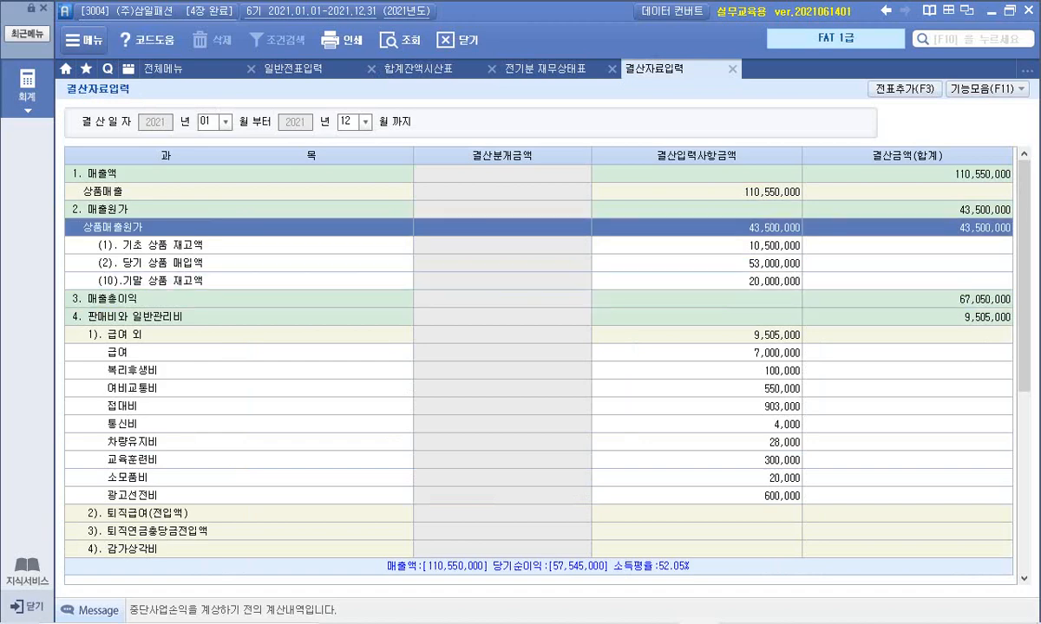
- Switch to the textbook document in 한글 and go through the 상품매출원가 calculation amounts under 수행 2
mouse_move(737, 622)
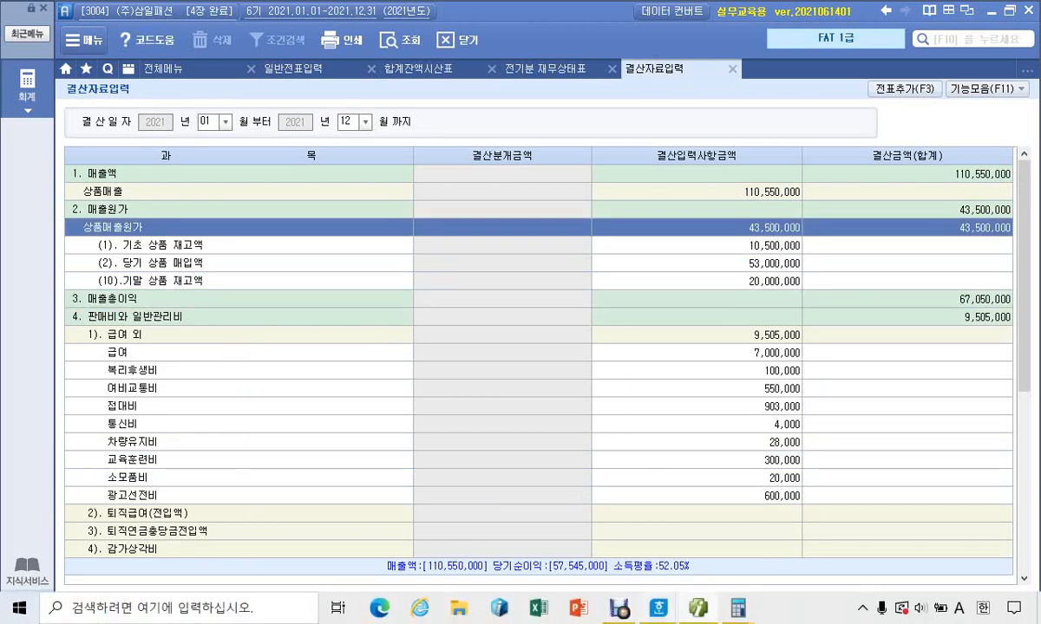
mouse_move(619, 607)
left_click(746, 521)
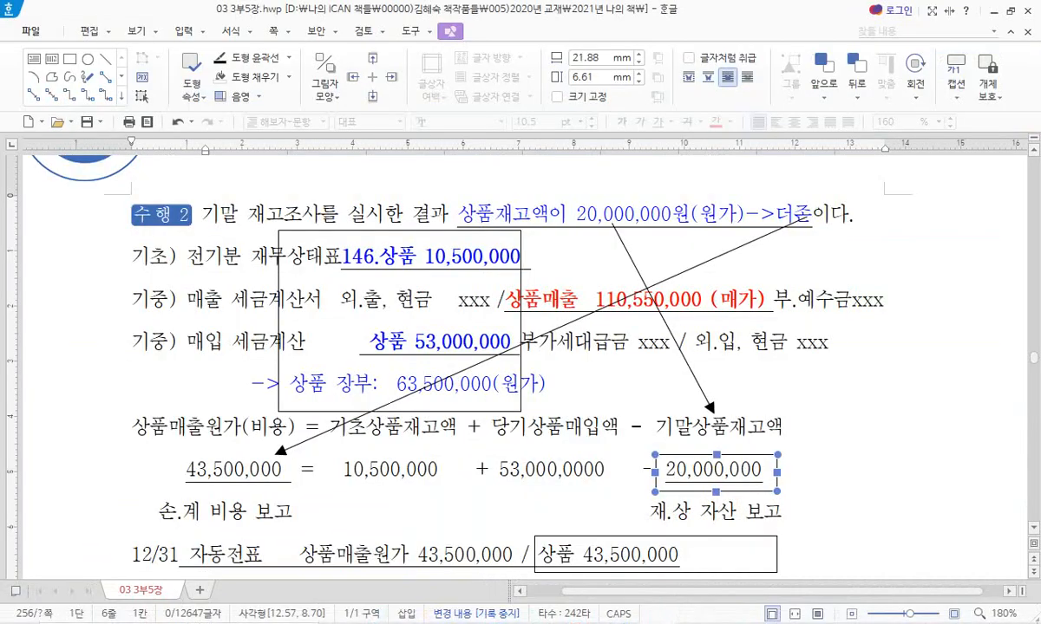
left_click_drag(186, 469, 739, 469)
left_click_drag(285, 469, 179, 469)
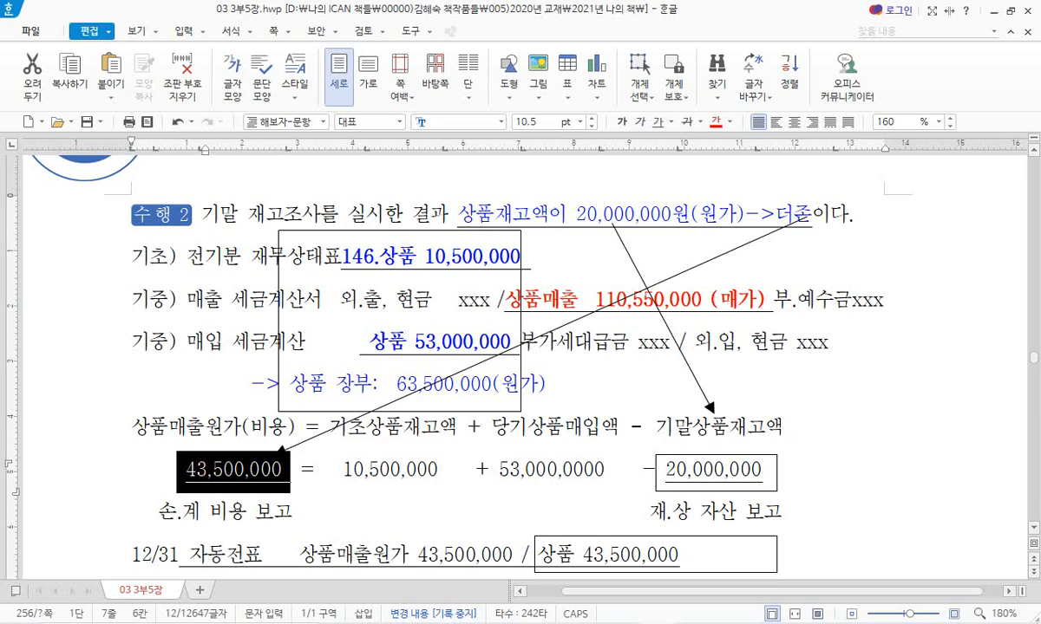
left_click_drag(343, 471, 291, 471)
left_click(714, 471)
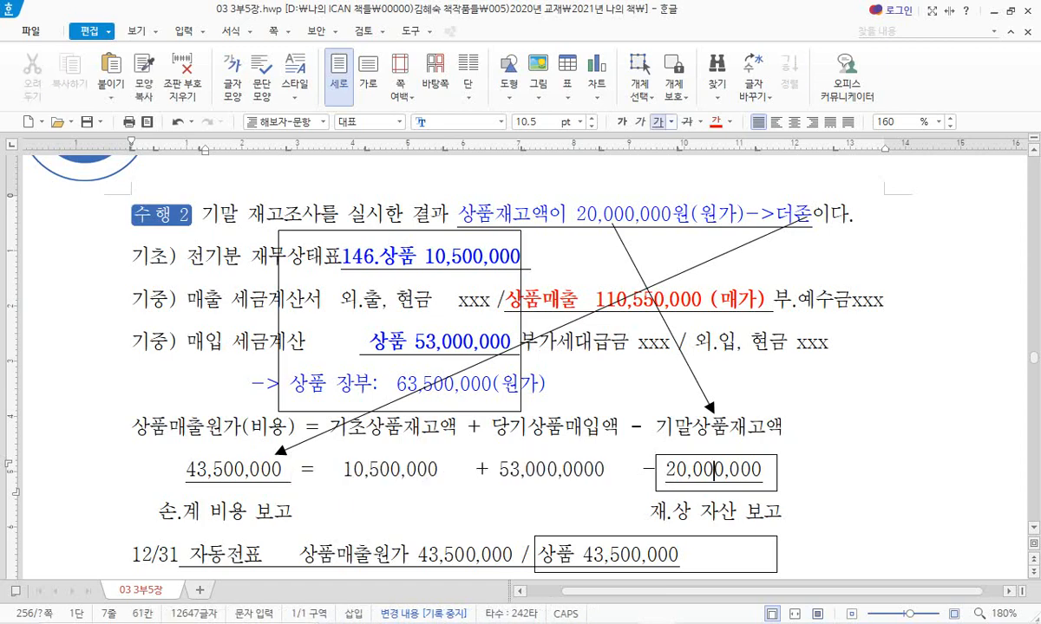
left_click(215, 471)
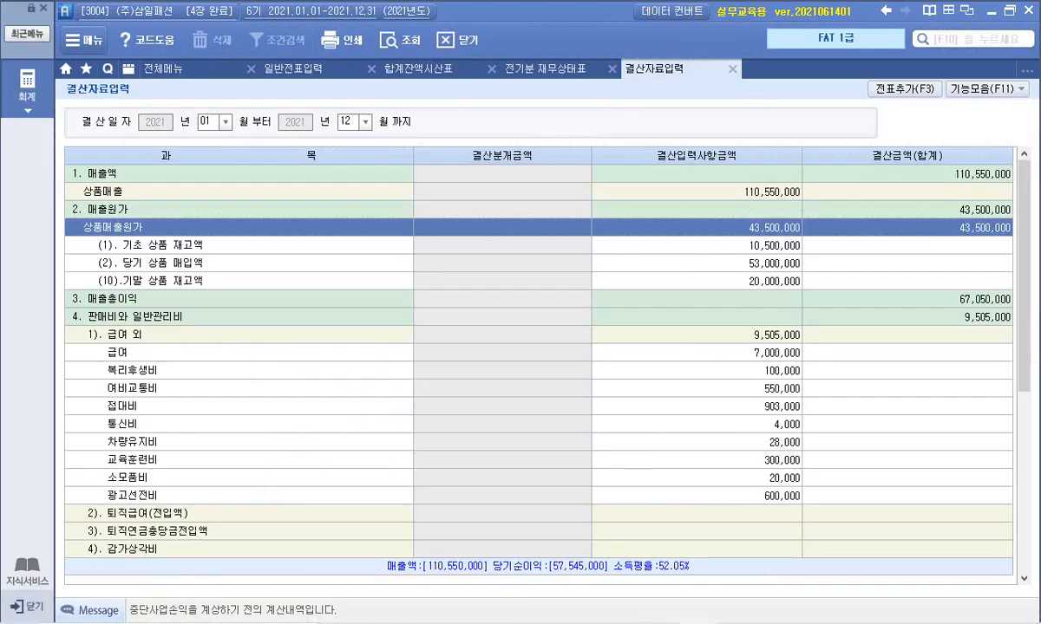
- Switch back to 더존 SmartA, review the 상품매출원가 rows in 결산자료입력, and check the existing 12/31 vouchers in 일반전표입력
left_click(696, 245)
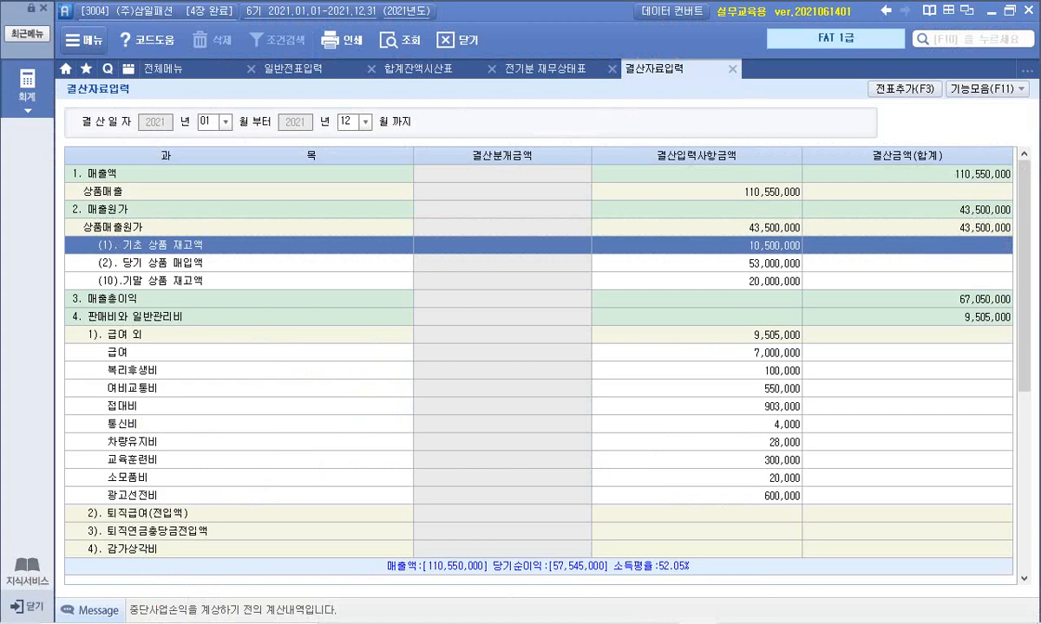
left_click(697, 263)
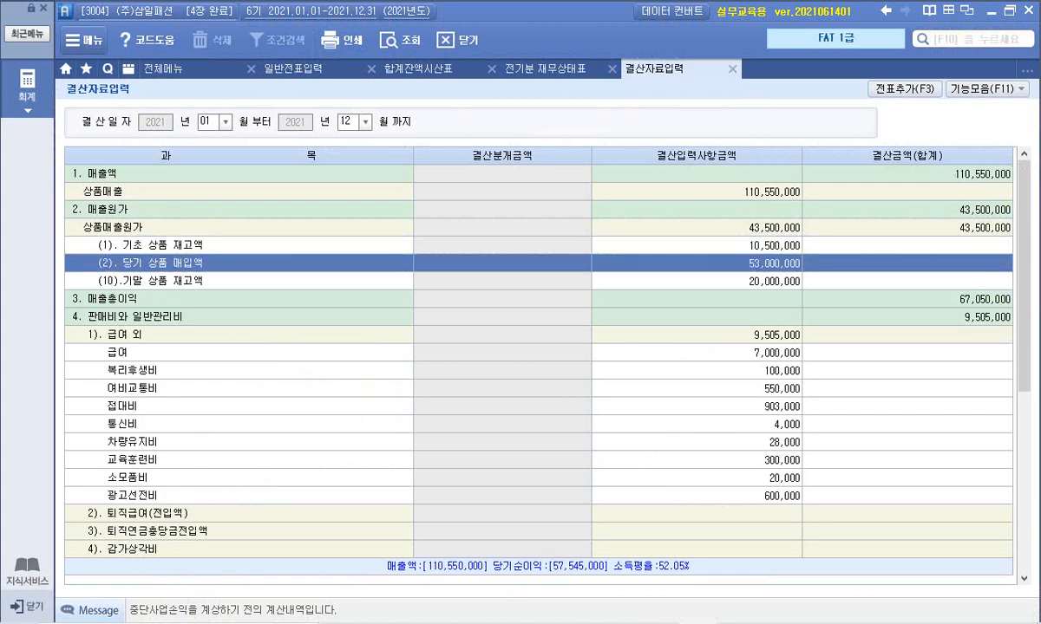
left_click(696, 282)
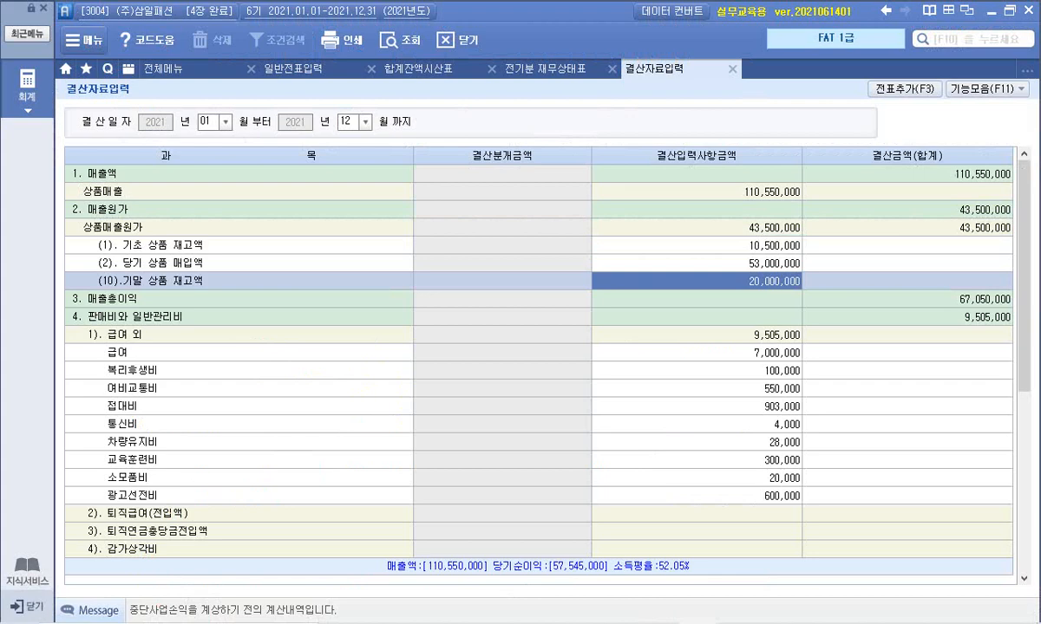
left_click(697, 229)
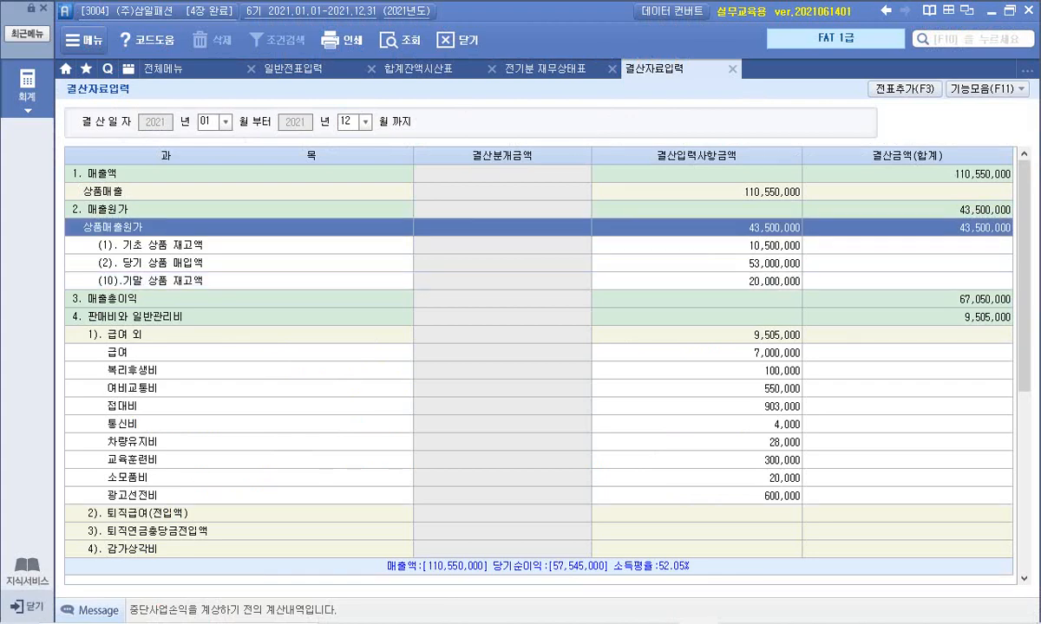
left_click(299, 69)
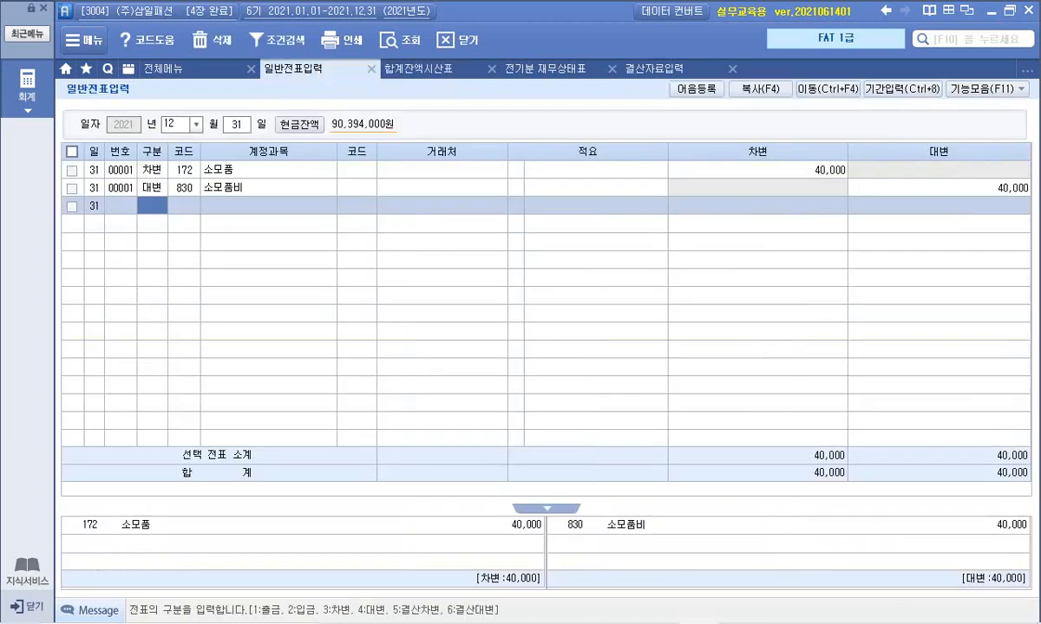
left_click_drag(152, 170, 152, 188)
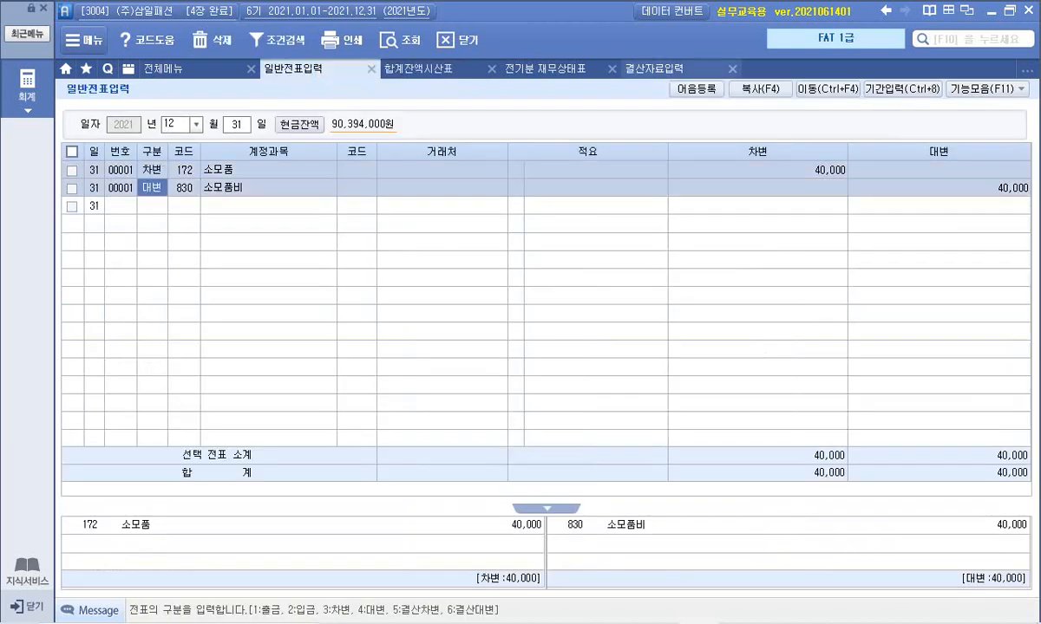
left_click(664, 68)
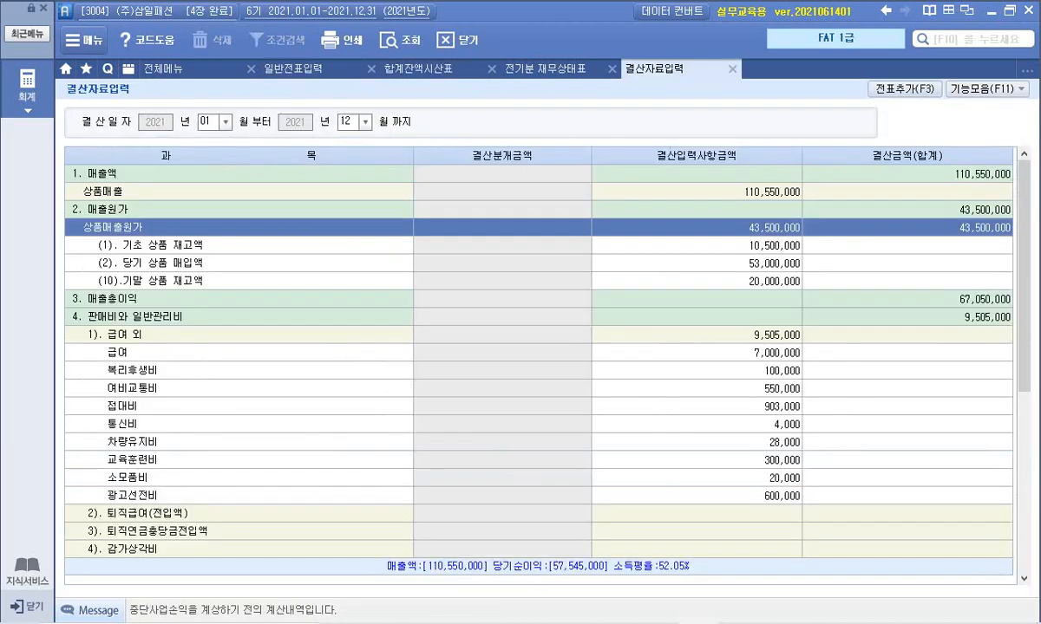
- Add the closing entries from 결산자료입력 to the general vouchers and reload the 12/31 list in 일반전표입력
key("F3")
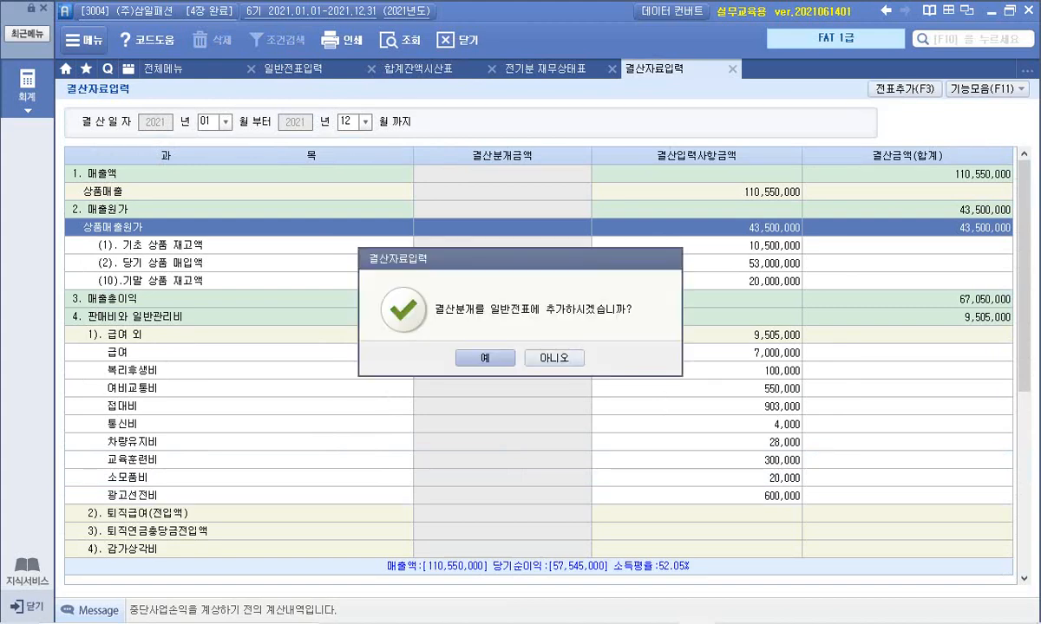
key("Return")
key("Return")
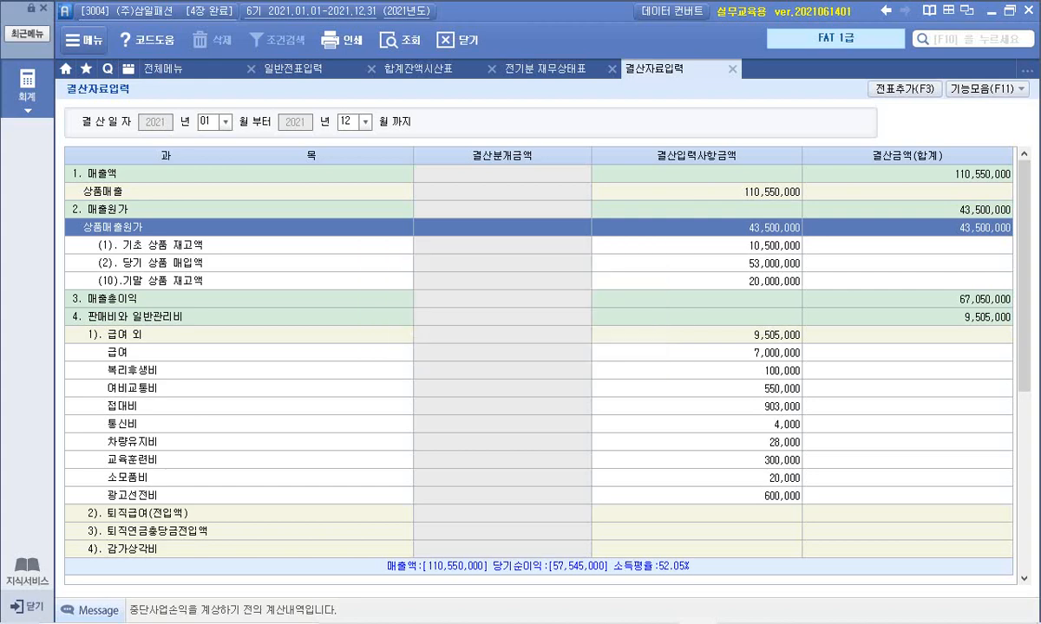
left_click(296, 69)
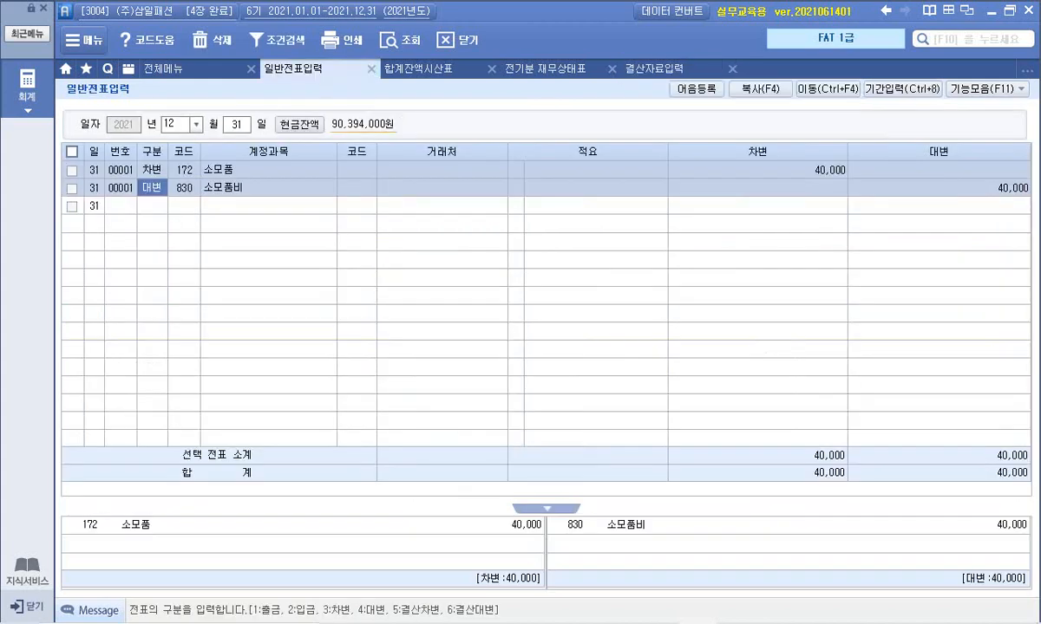
left_click(395, 40)
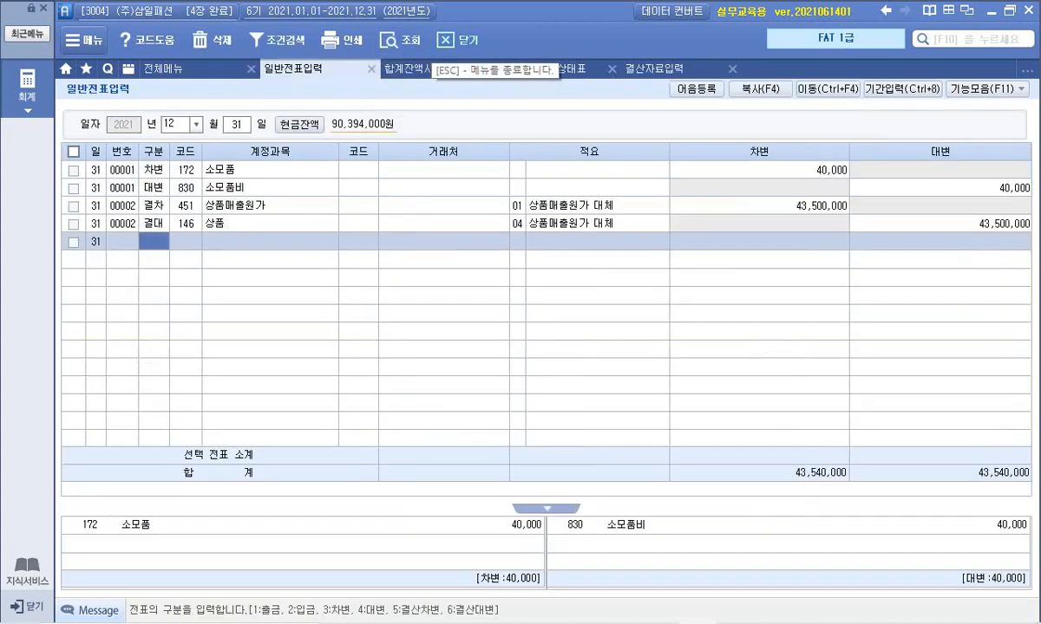
- Examine the amounts of the 상품매출원가 closing voucher and compare its 구분 types with those of the 소모품 voucher
left_click(153, 206)
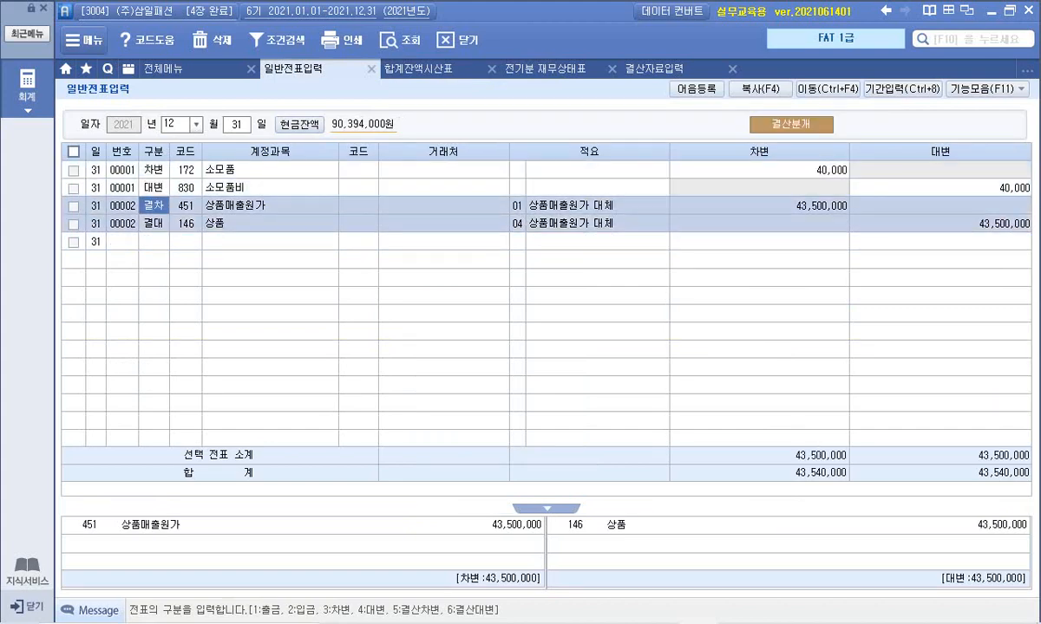
left_click(760, 205)
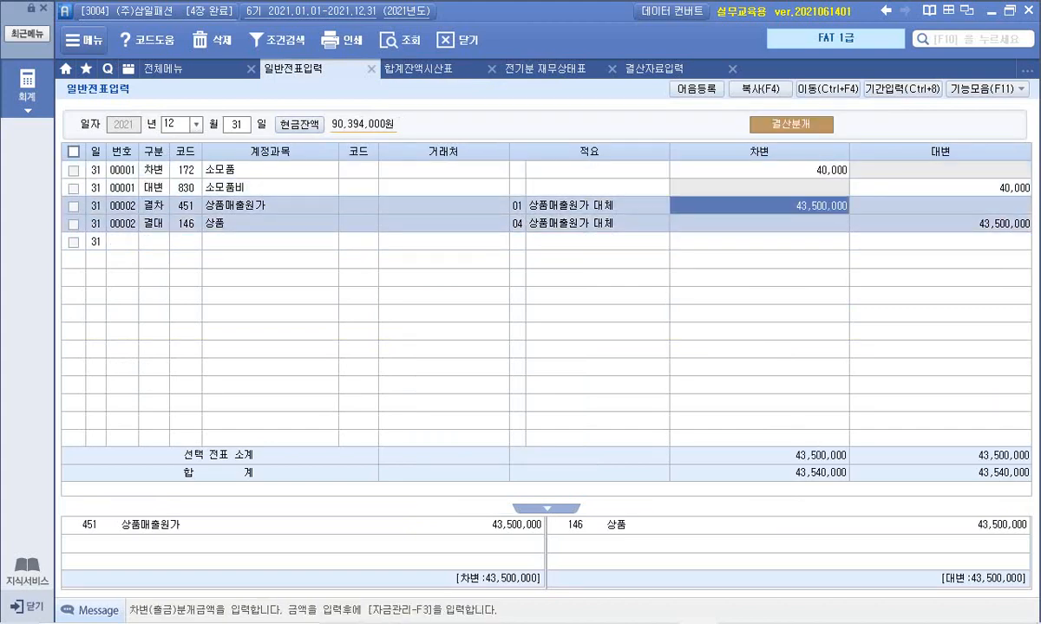
left_click(940, 224)
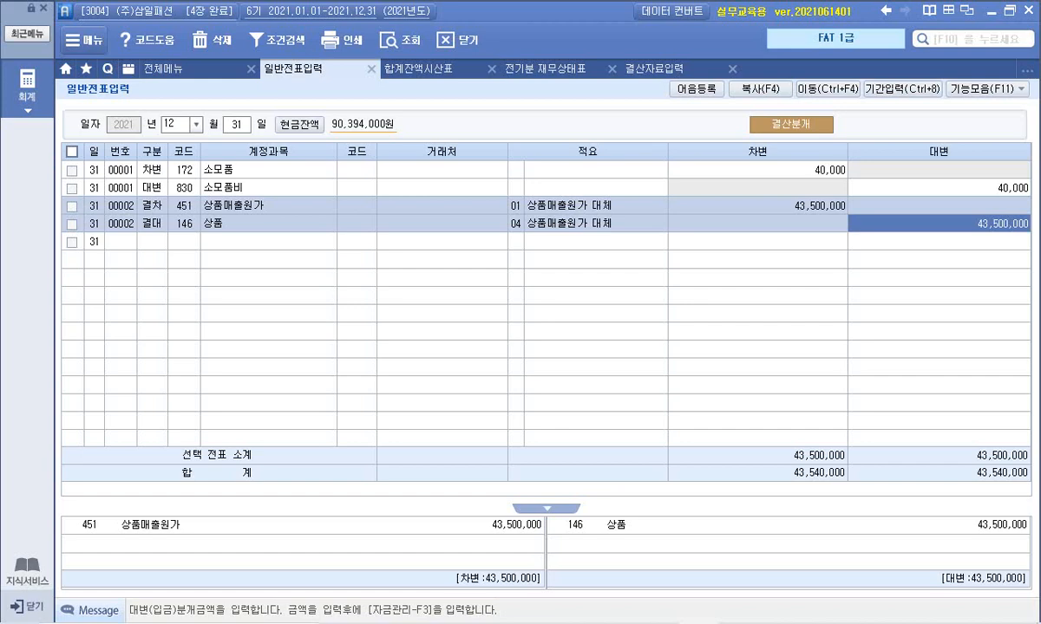
left_click(152, 170)
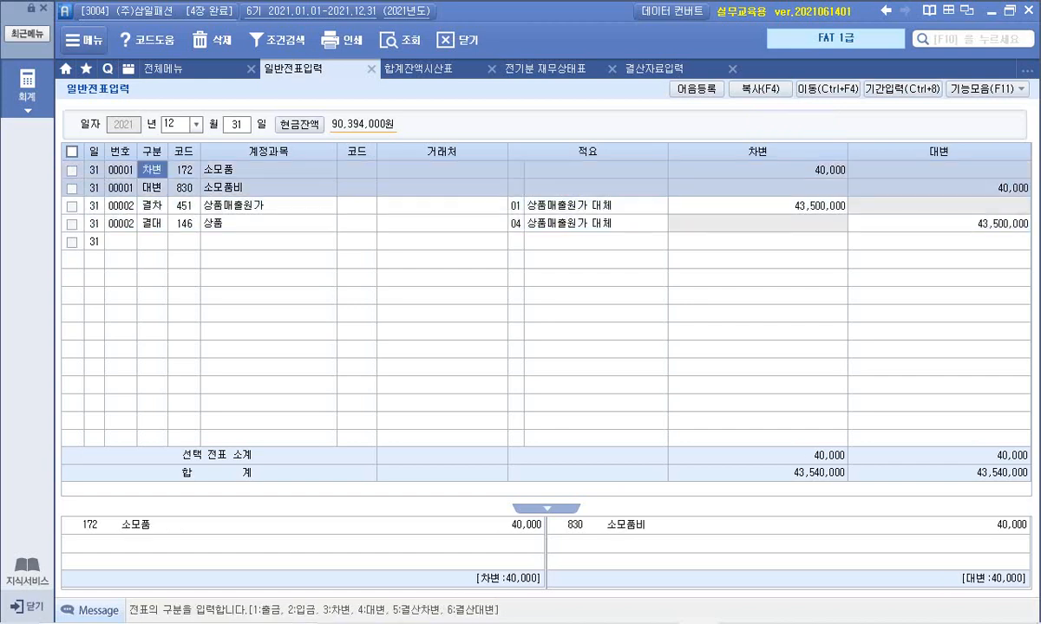
left_click(151, 188)
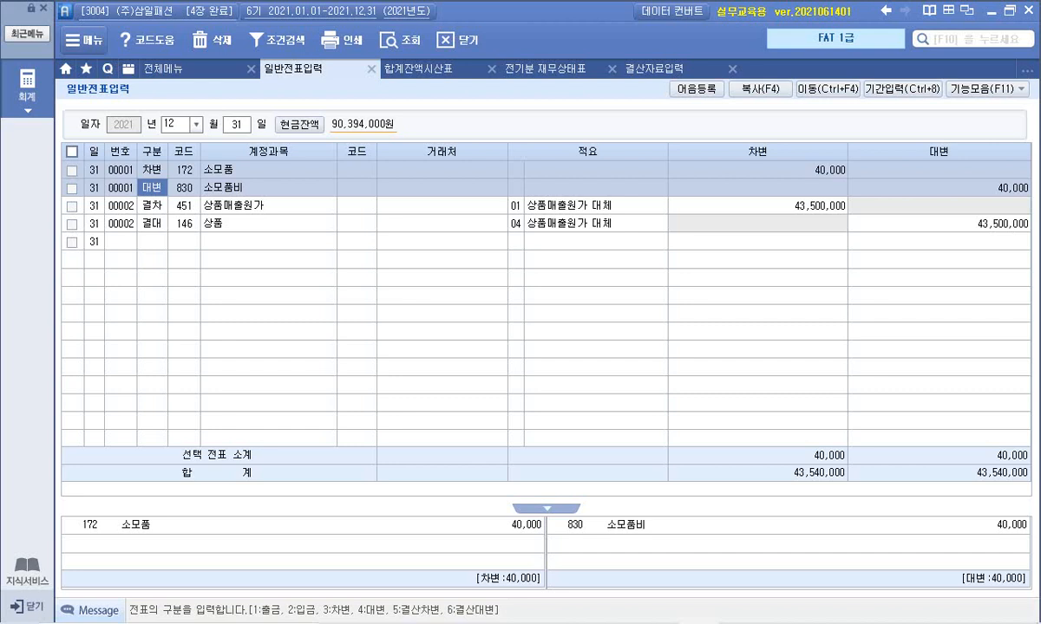
left_click(152, 207)
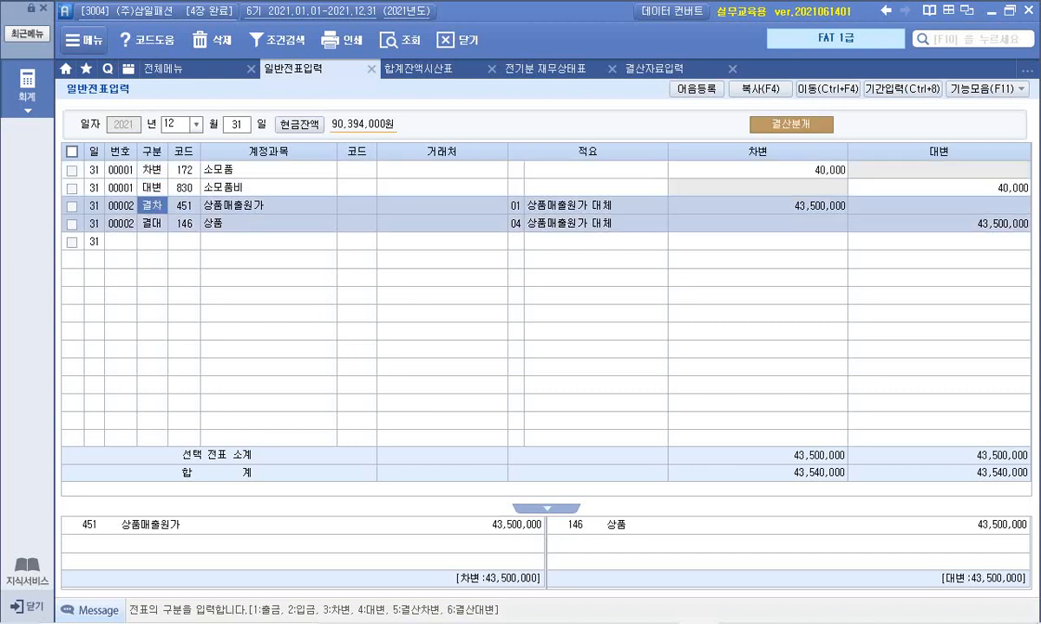
left_click(151, 224)
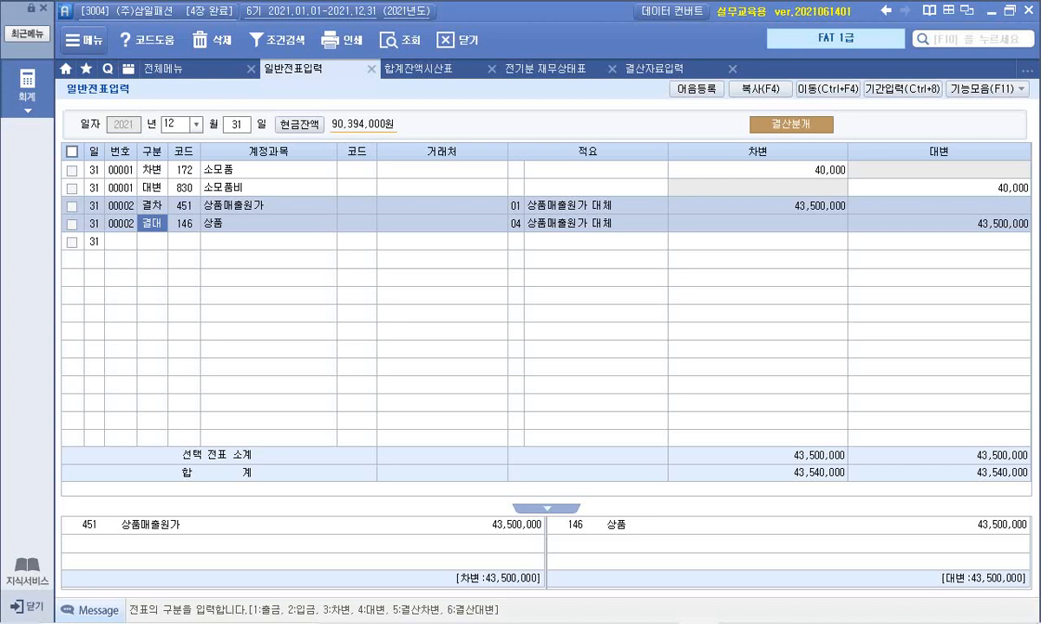
left_click(152, 205)
left_click(151, 224)
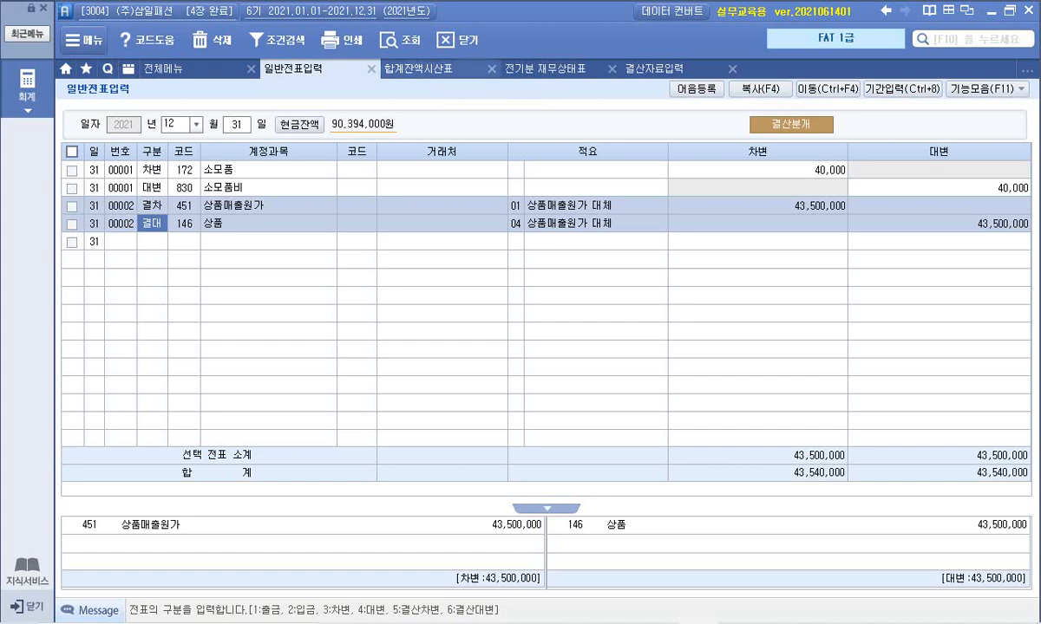
- Reload 합계잔액시산표 for 12/31 and examine the 상품 balance and totals and the 상품매출원가 debit balance
left_click(418, 69)
left_click(397, 40)
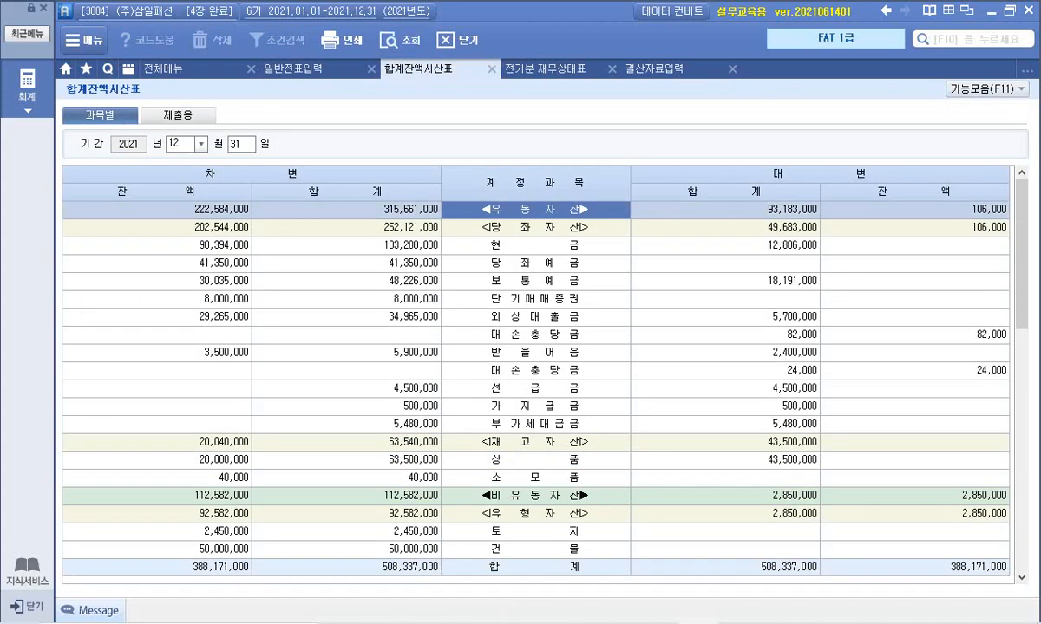
left_click(535, 460)
left_click(157, 460)
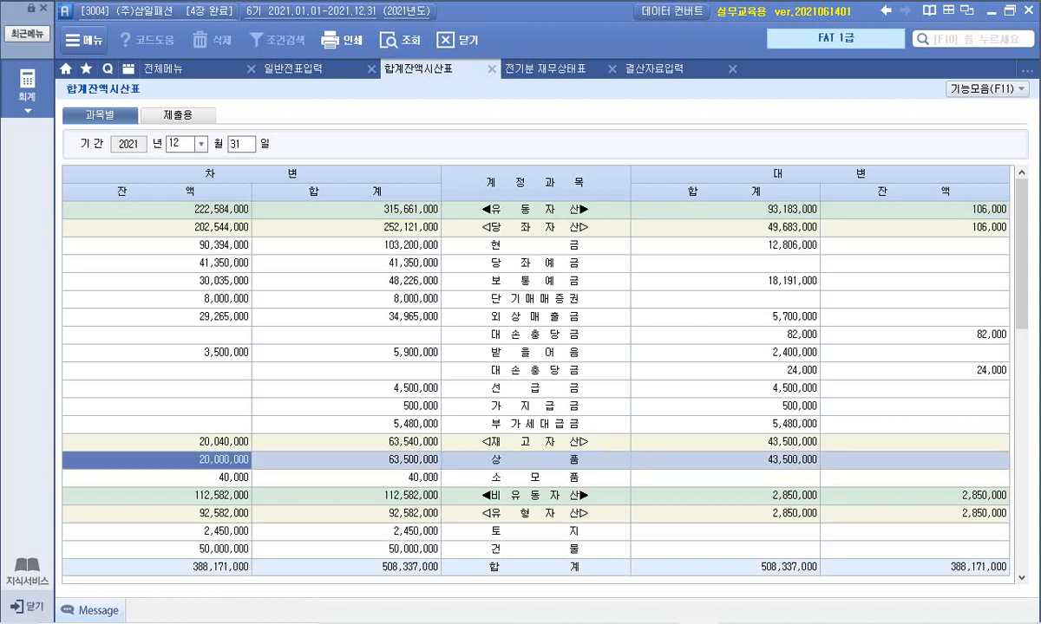
left_click(346, 461)
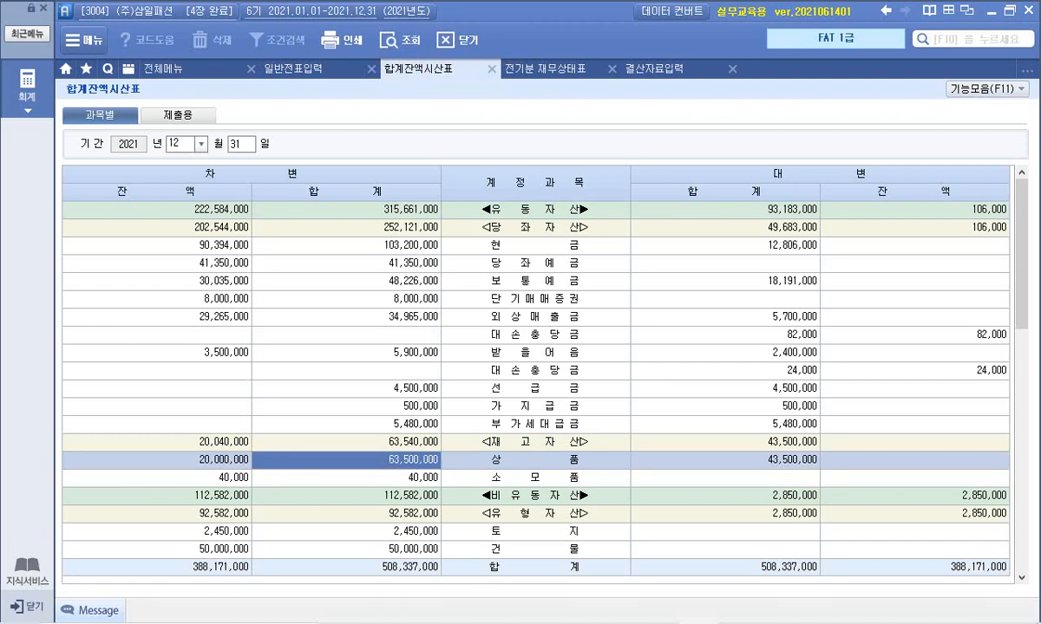
left_click(725, 461)
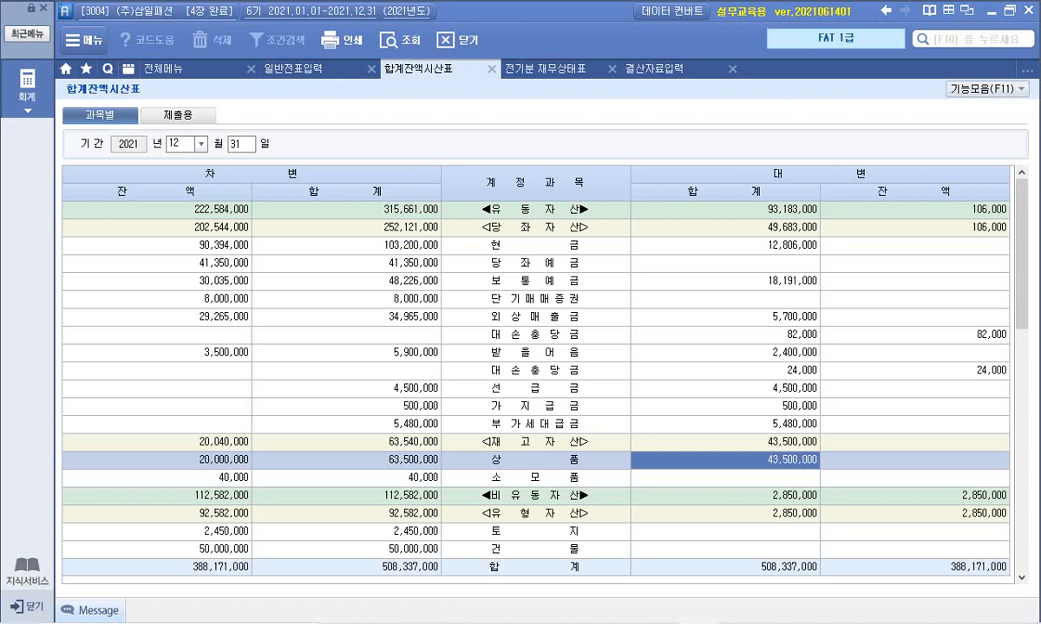
left_click(157, 461)
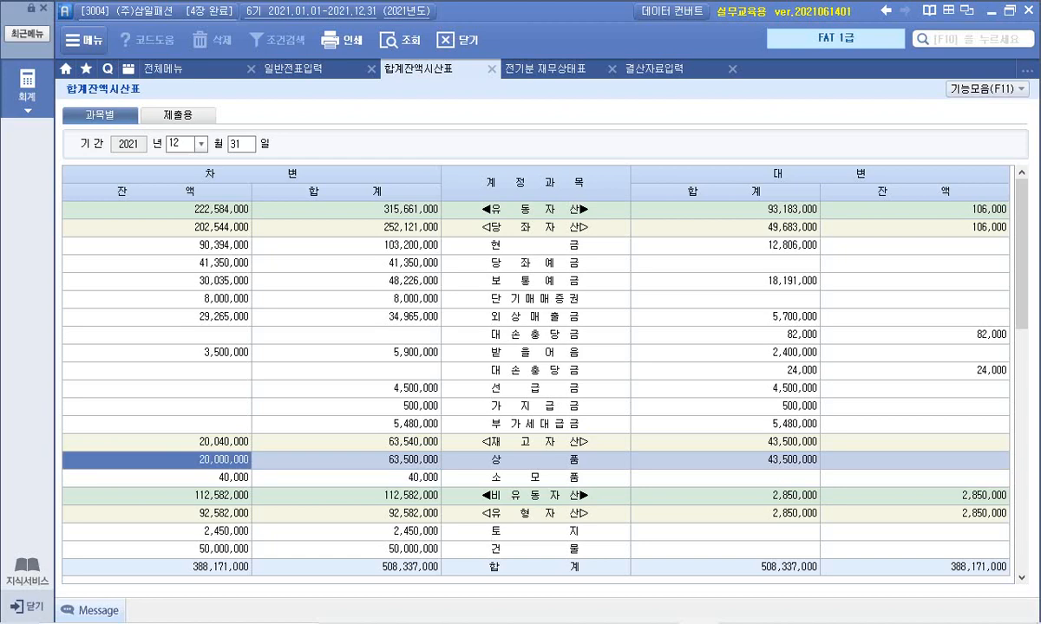
scroll(535, 381, "down", 8)
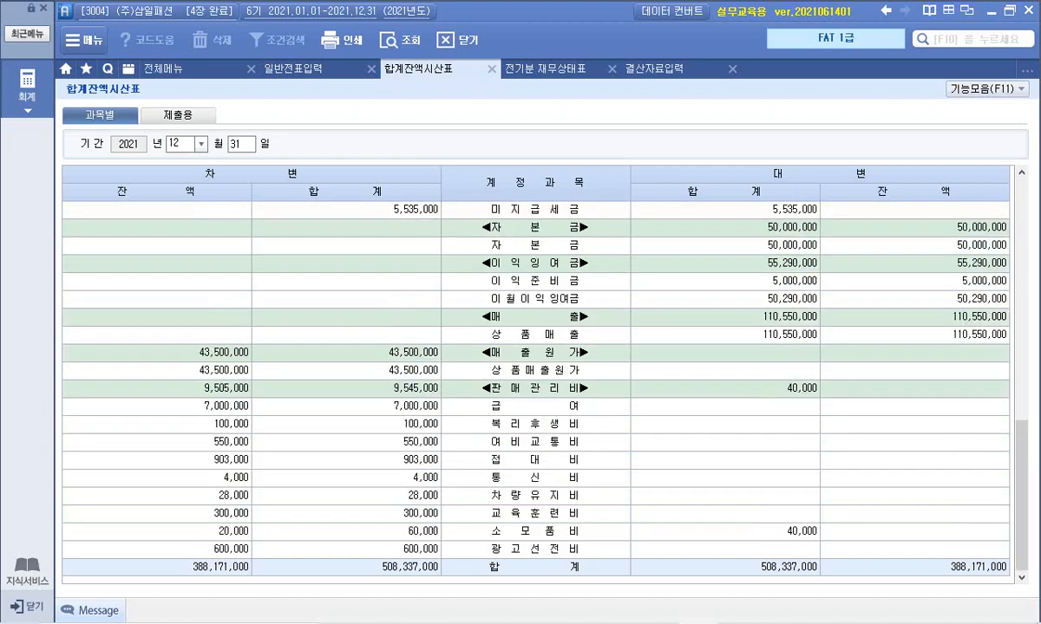
left_click(157, 371)
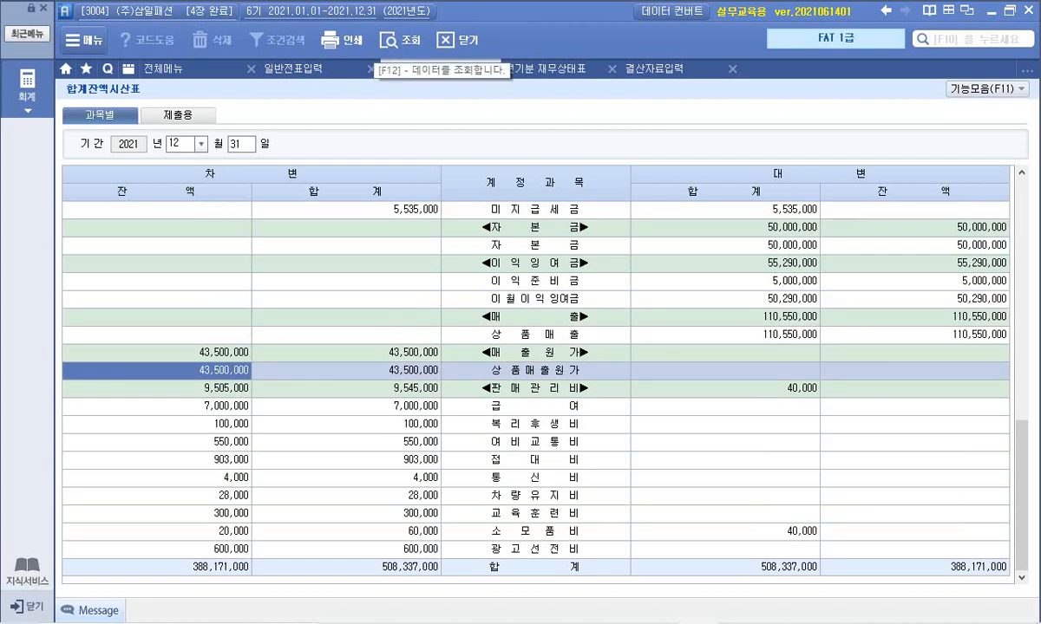
- Close 결산자료입력, 전기분 재무상태표 and 합계잔액시산표, select the 상품매출원가 line in 일반전표입력, and return to 전체메뉴
left_click(659, 68)
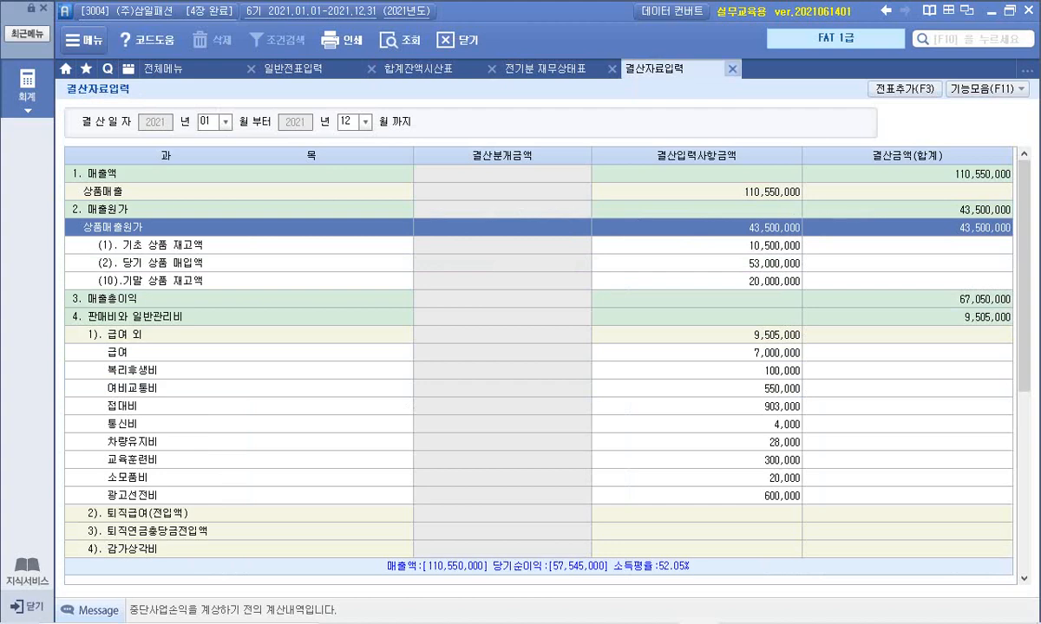
left_click(732, 68)
left_click(647, 68)
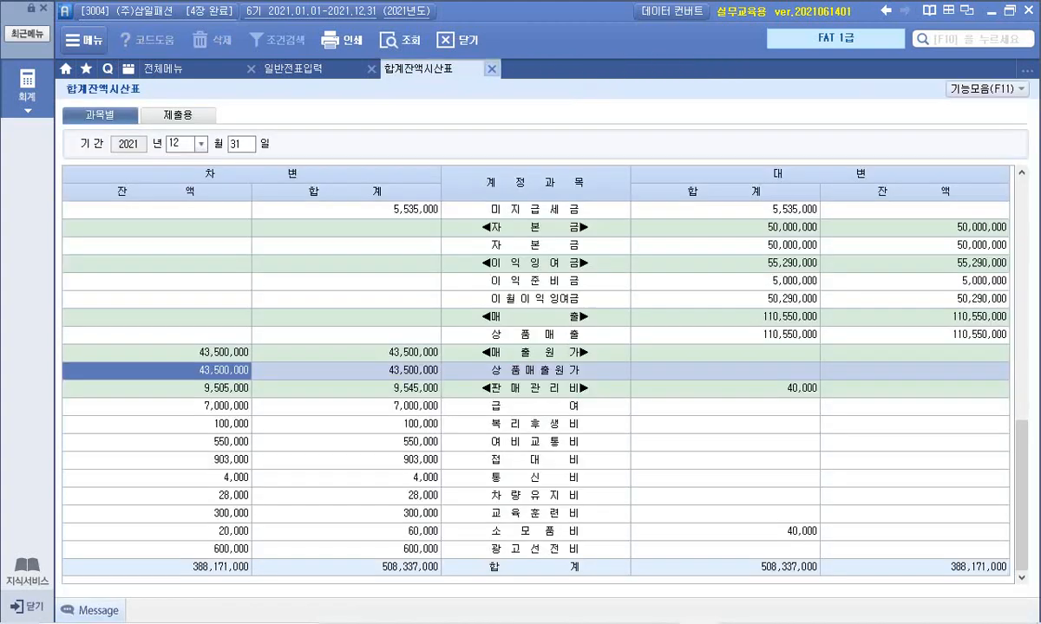
left_click(492, 69)
left_click(151, 242)
left_click(442, 206)
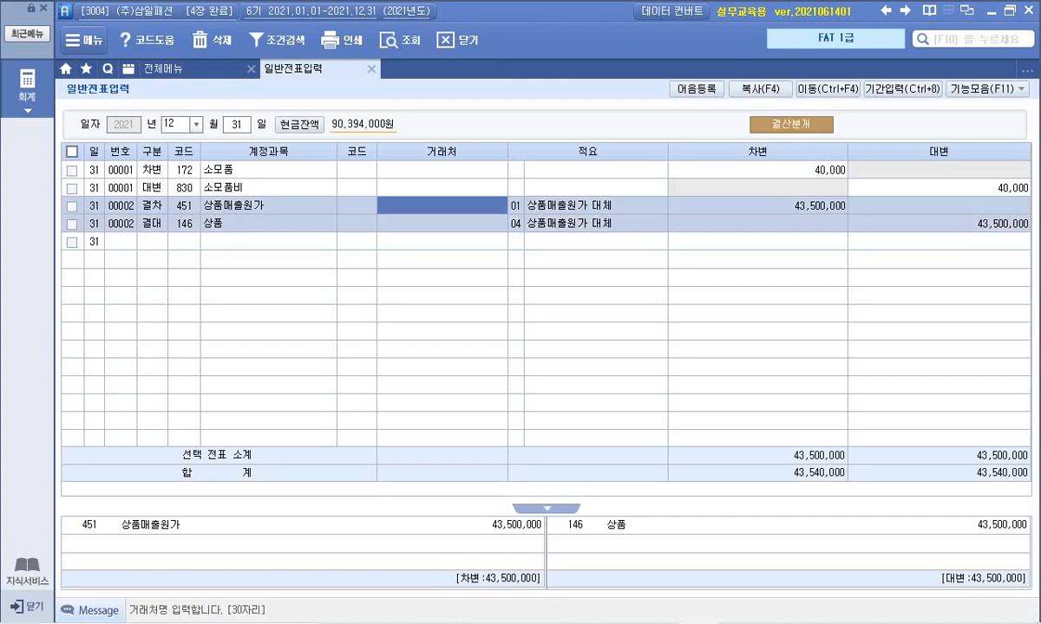
left_click(165, 68)
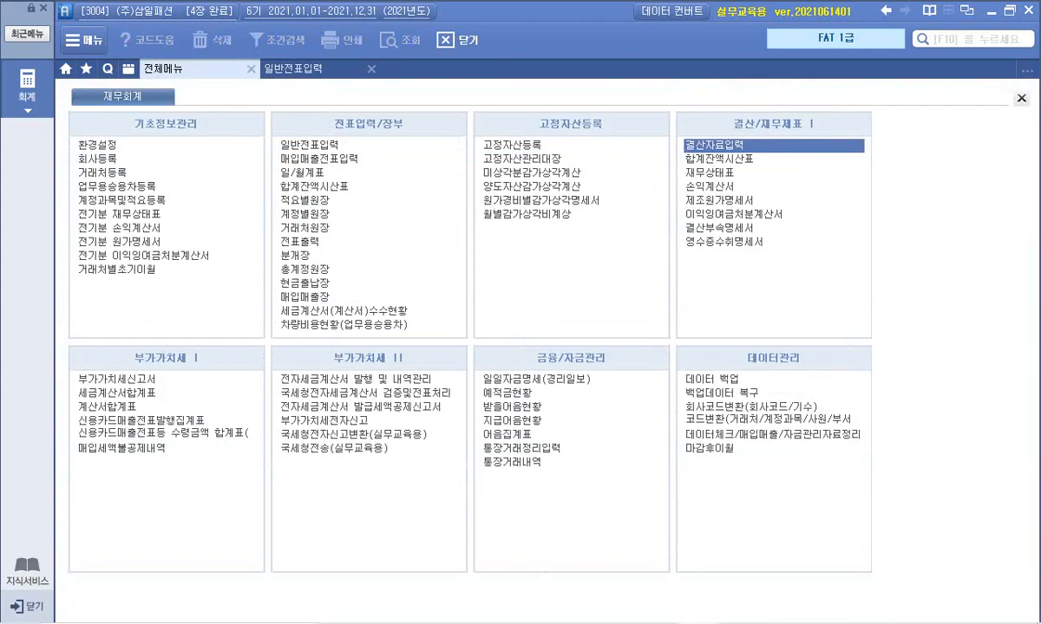
- Open 결산자료입력 for months 01 to 12 of 2021 and load the previously entered closing data
type("01")
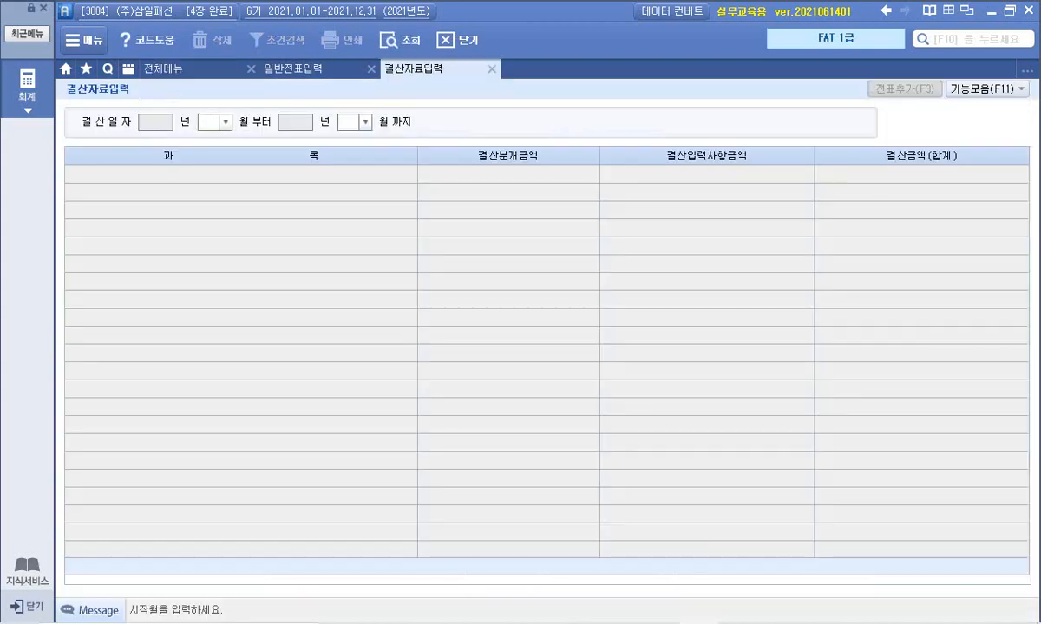
key("Return")
key("Return")
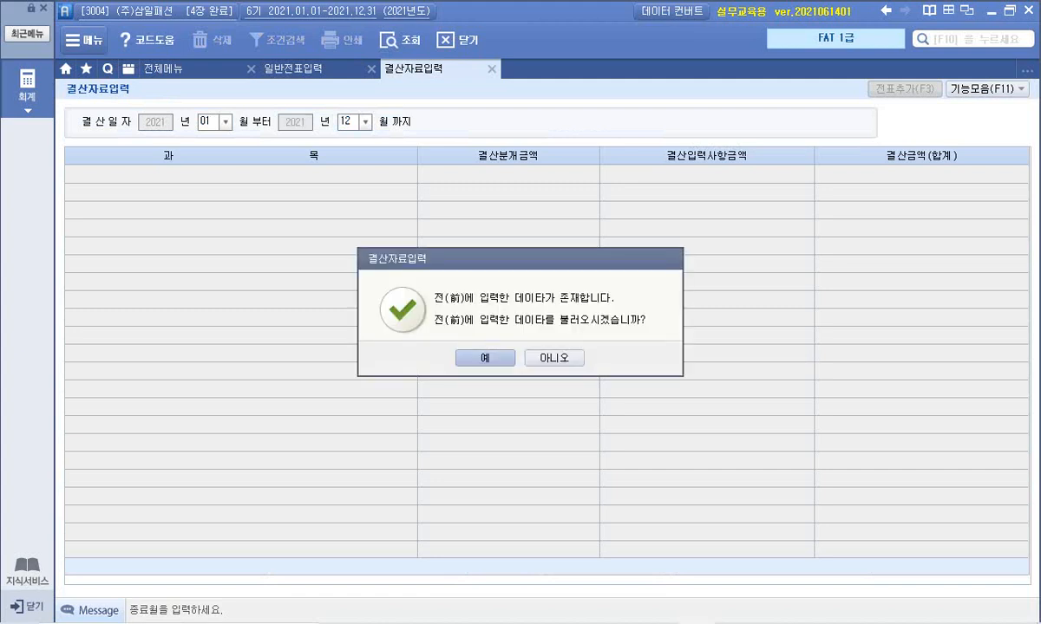
key("Return")
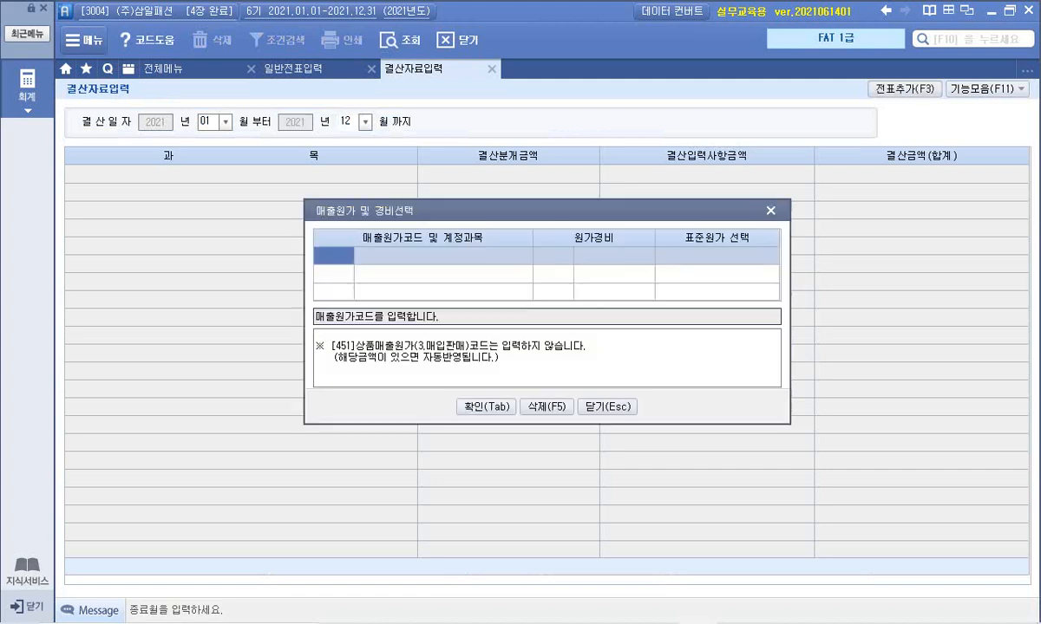
key("Tab")
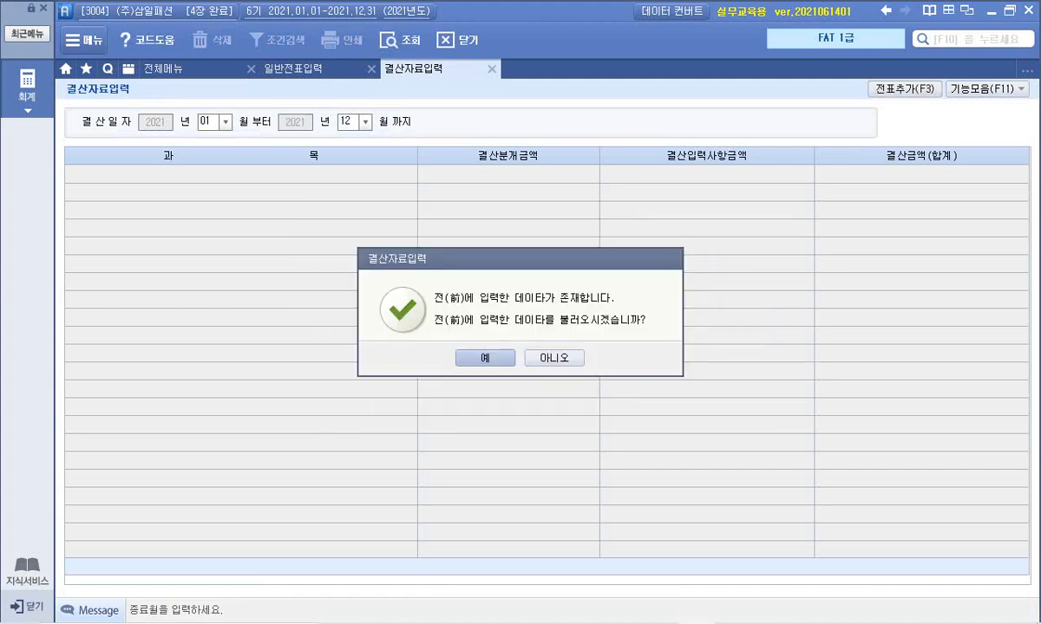
key("Return")
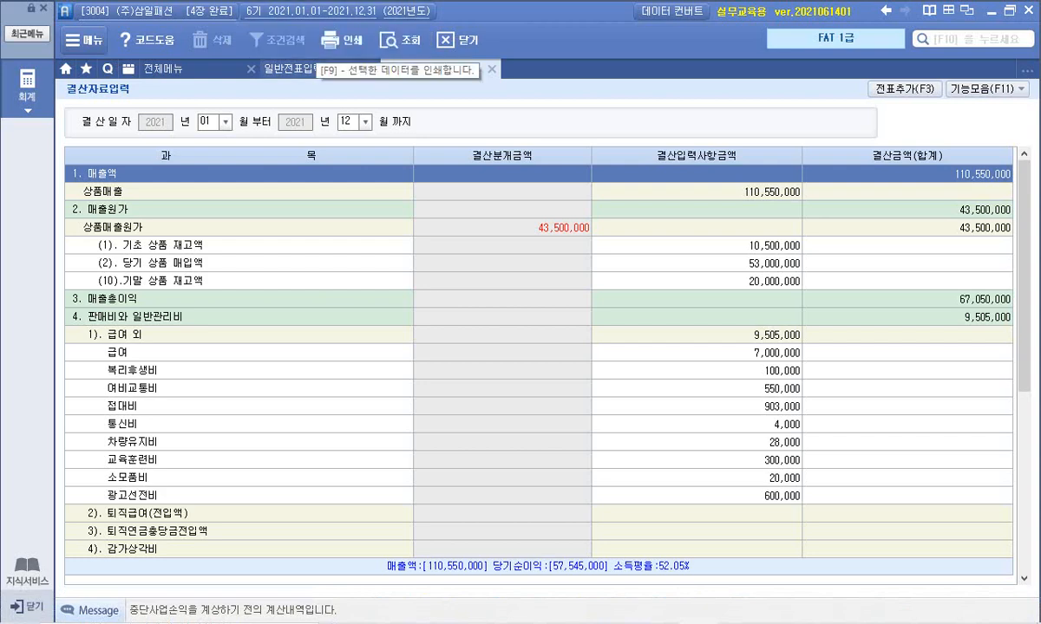
- Batch-delete the automatic 결산분개 entries dated 12/31 in 일반전표입력
left_click(293, 69)
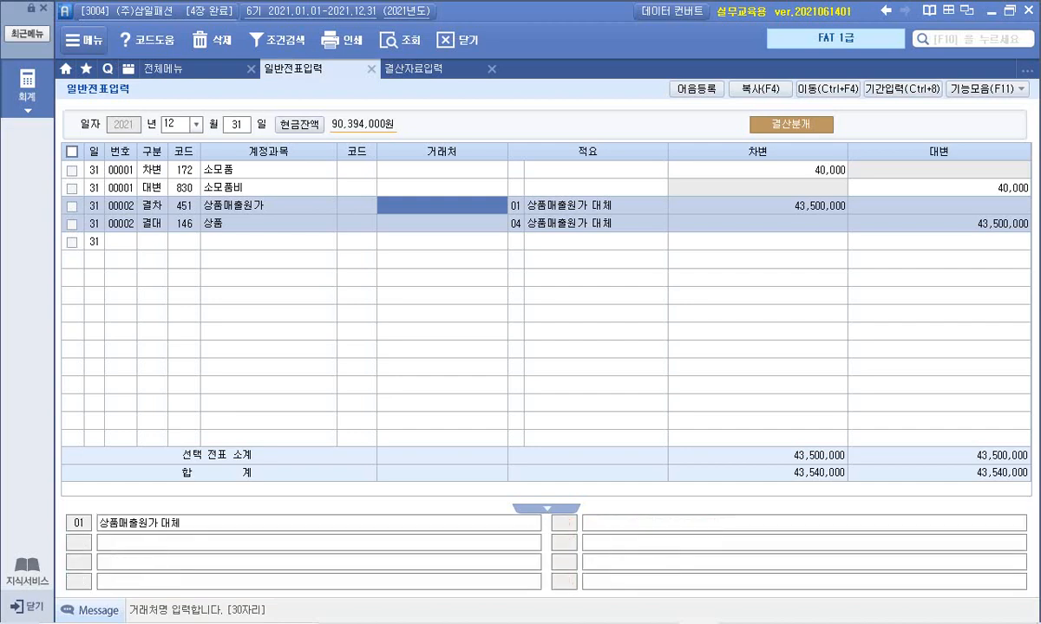
key("shift+F5")
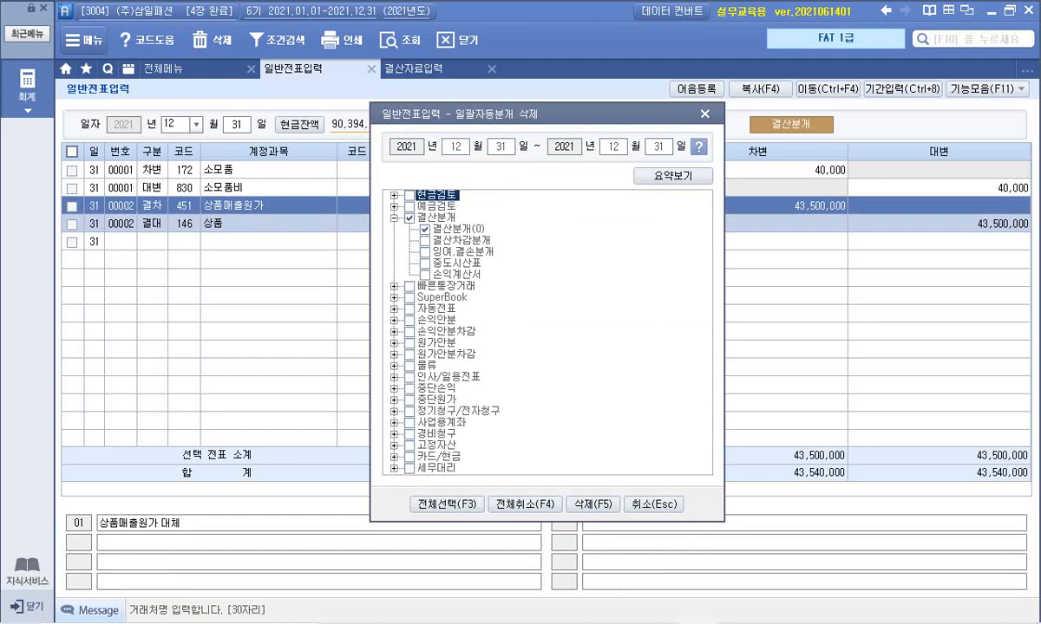
key("Tab")
key("Tab")
key("Return")
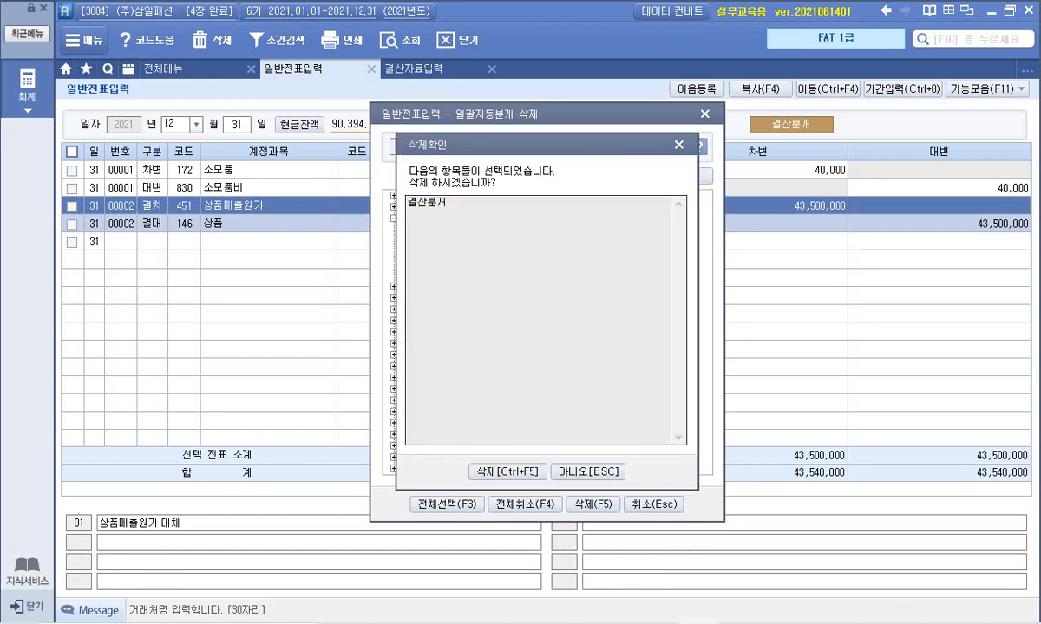
key("Return")
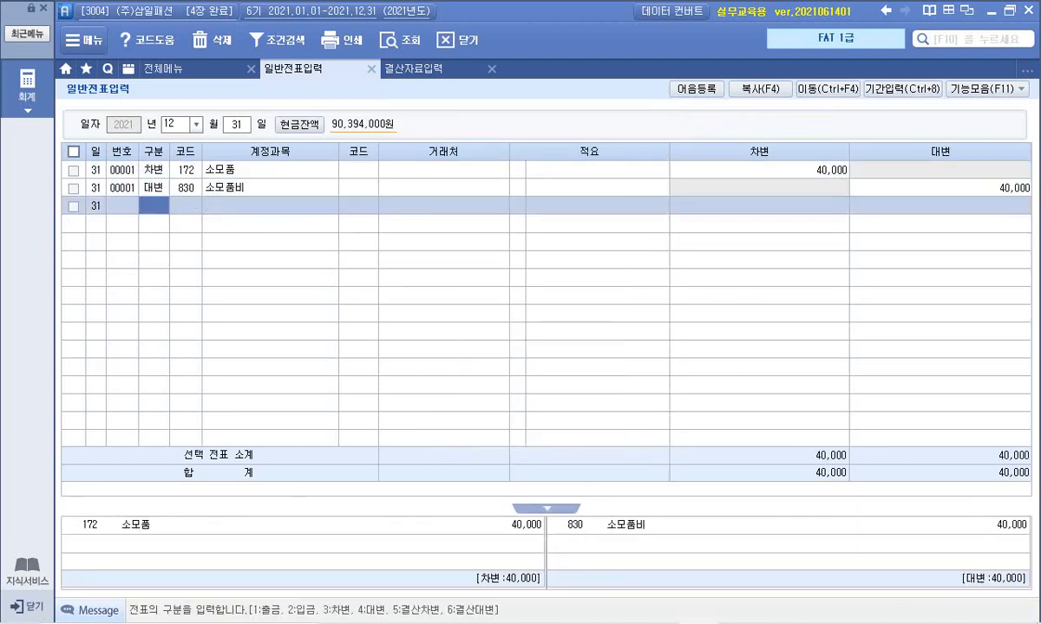
- Reload 결산자료입력 without the previously entered data and set 기말 상품 재고액 to 20,000,000
left_click(412, 68)
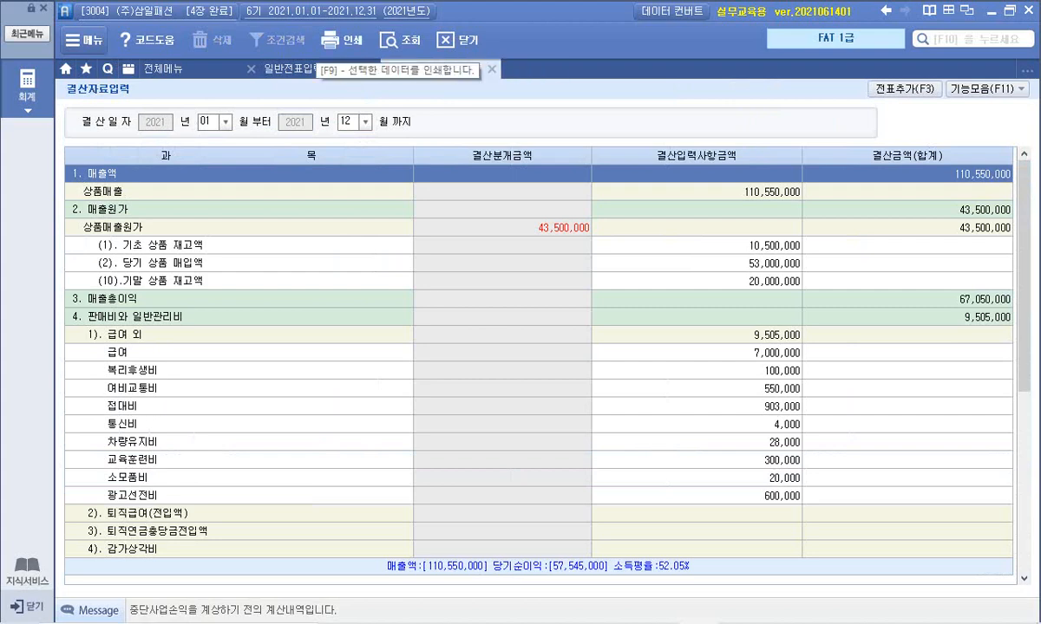
left_click(400, 40)
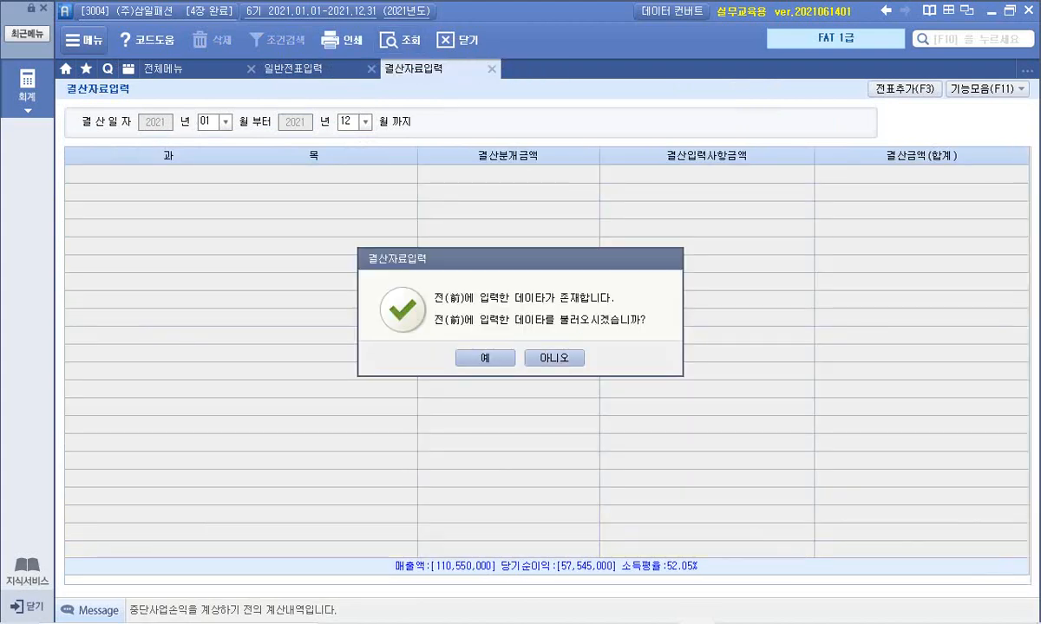
left_click(555, 357)
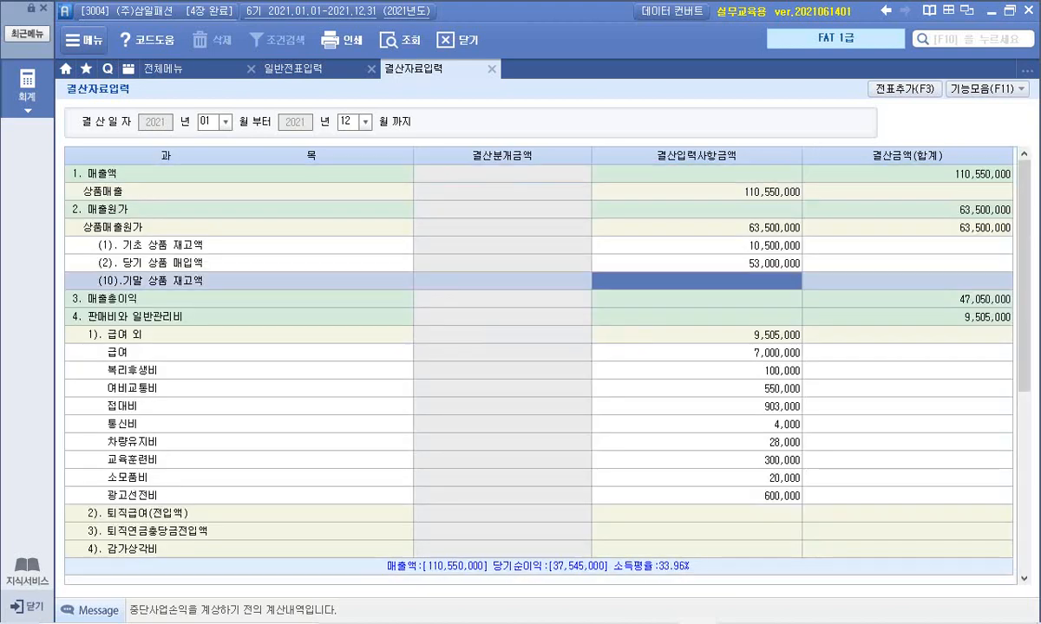
type("20000000")
key("Return")
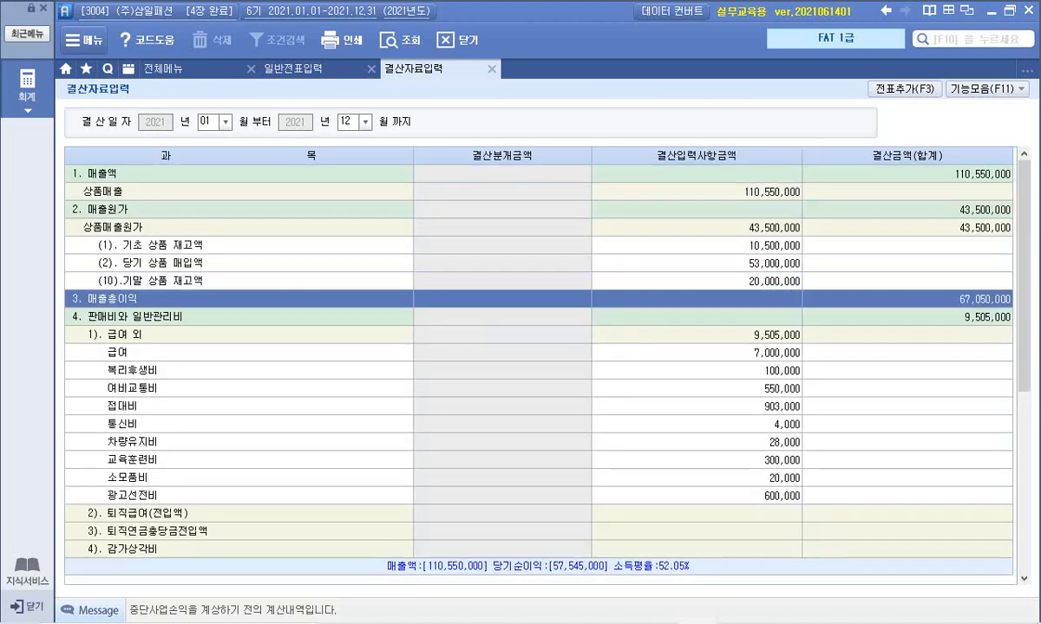
- Add the closing entries to the general vouchers and close 결산자료입력
key("F3")
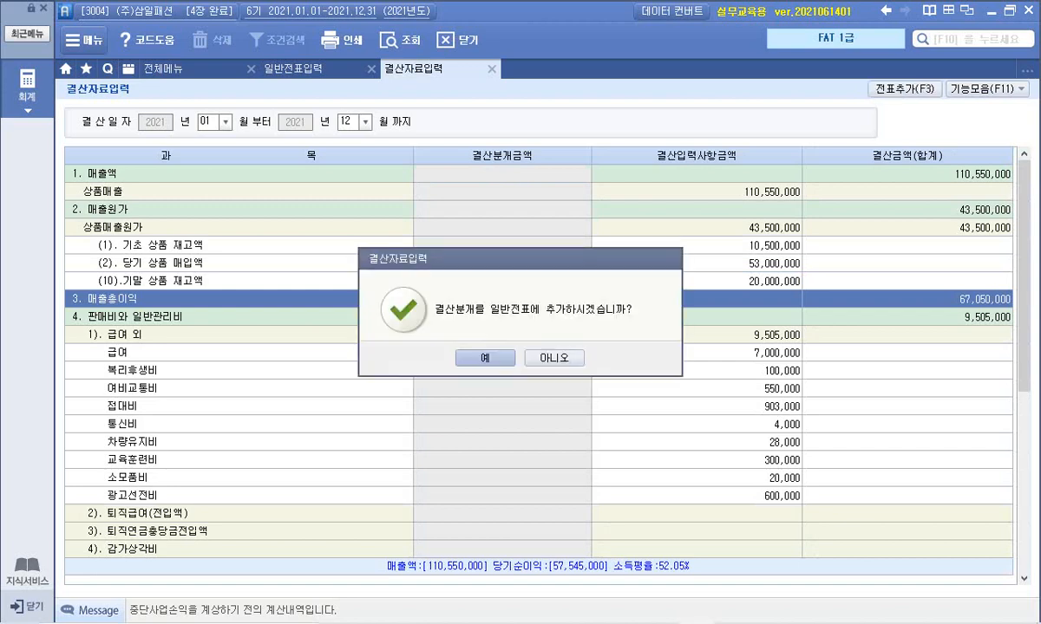
key("Return")
key("Return")
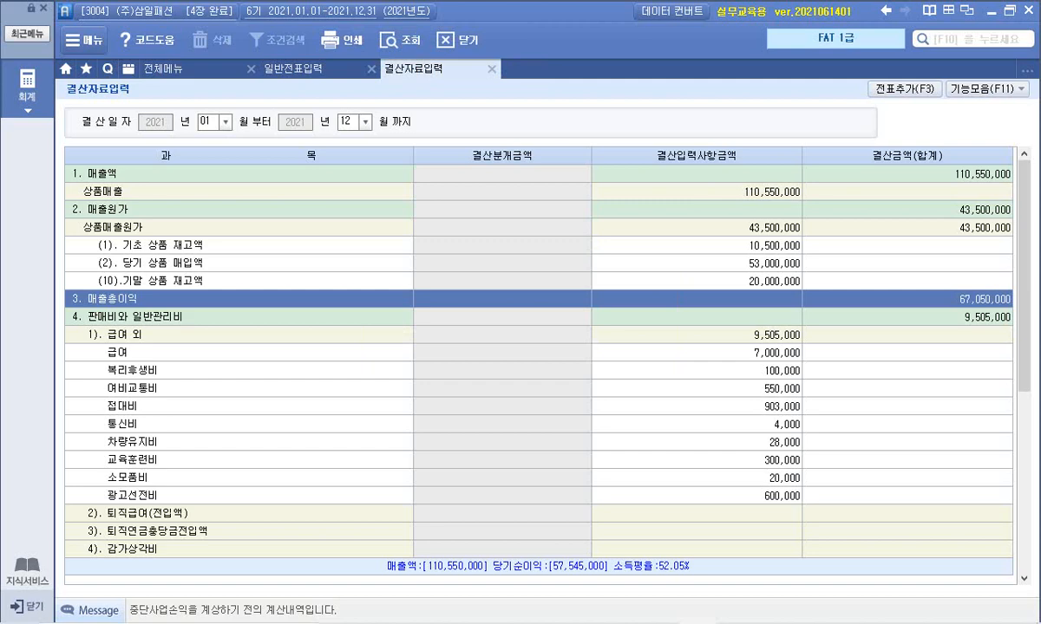
key("Escape")
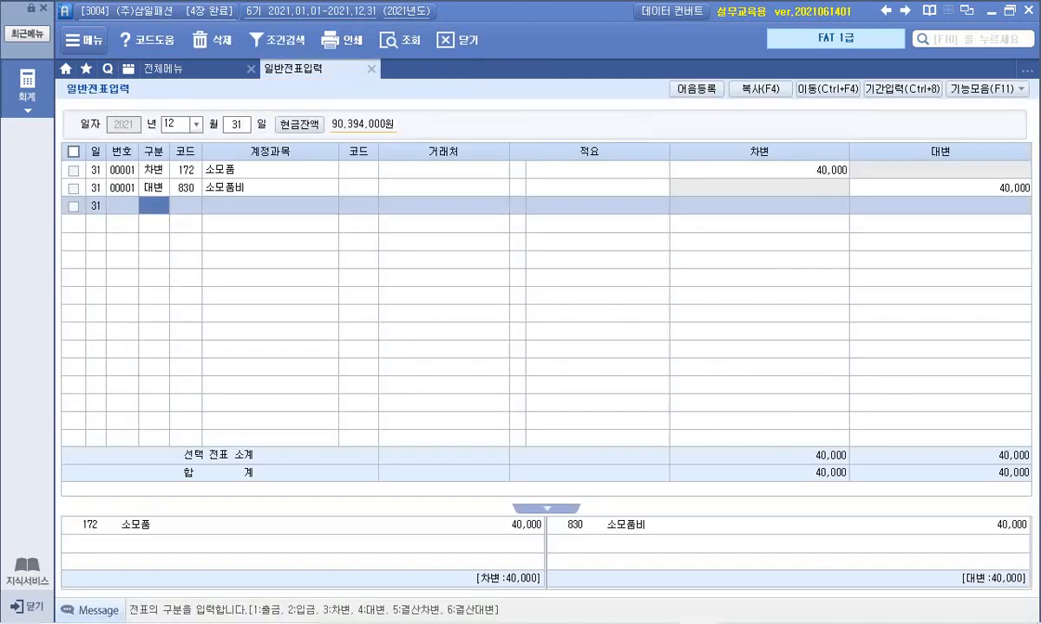
- Compare the 구분 types of the 소모품 and 상품매출원가 vouchers dated 12/31, and close 일반전표입력
left_click(153, 170)
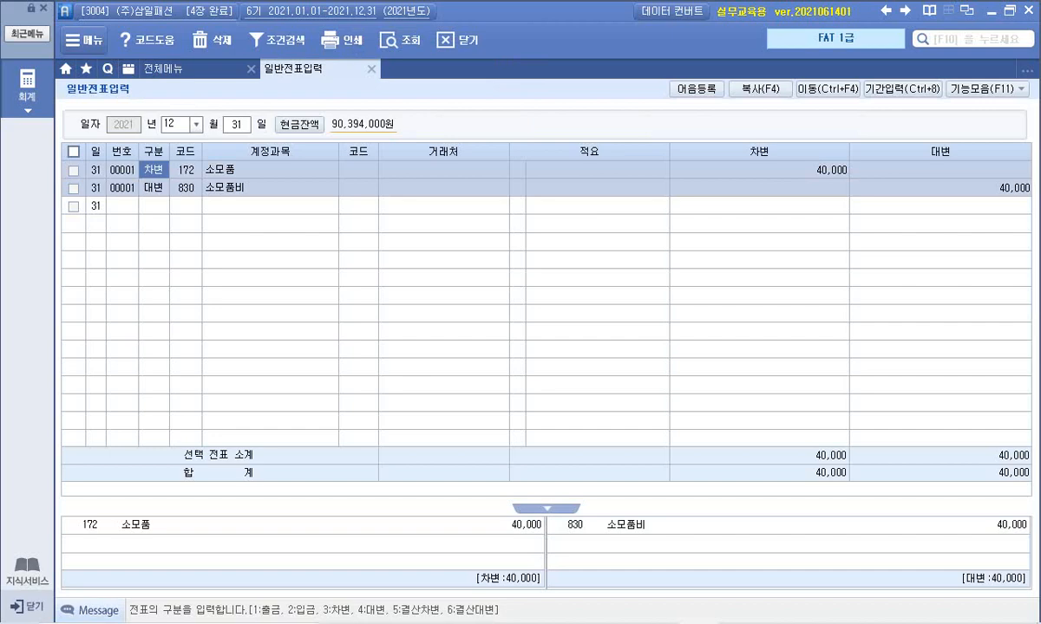
left_click(154, 206)
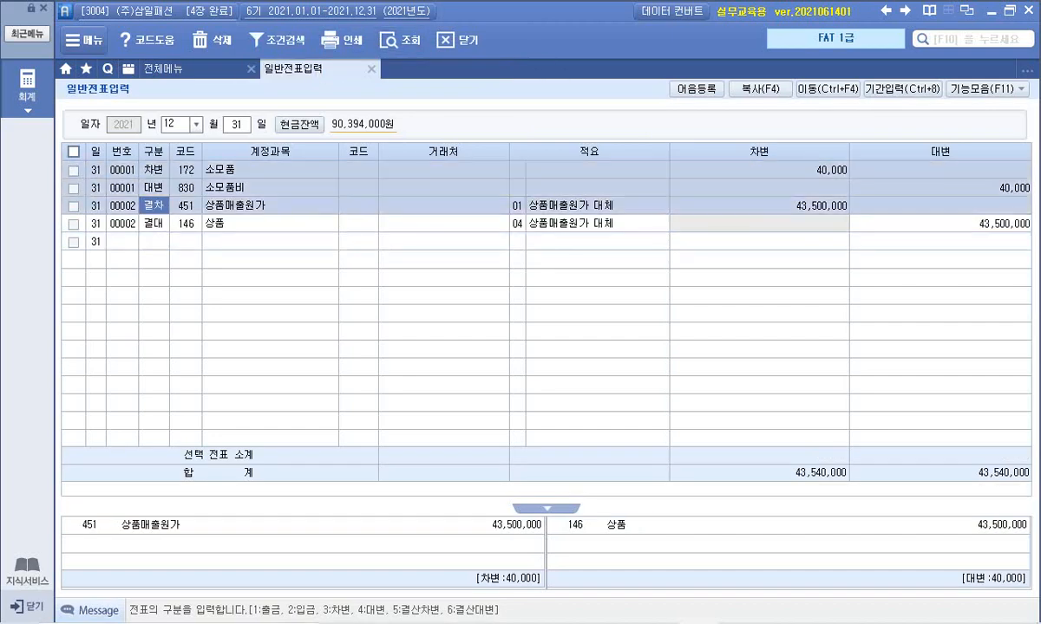
left_click(154, 224)
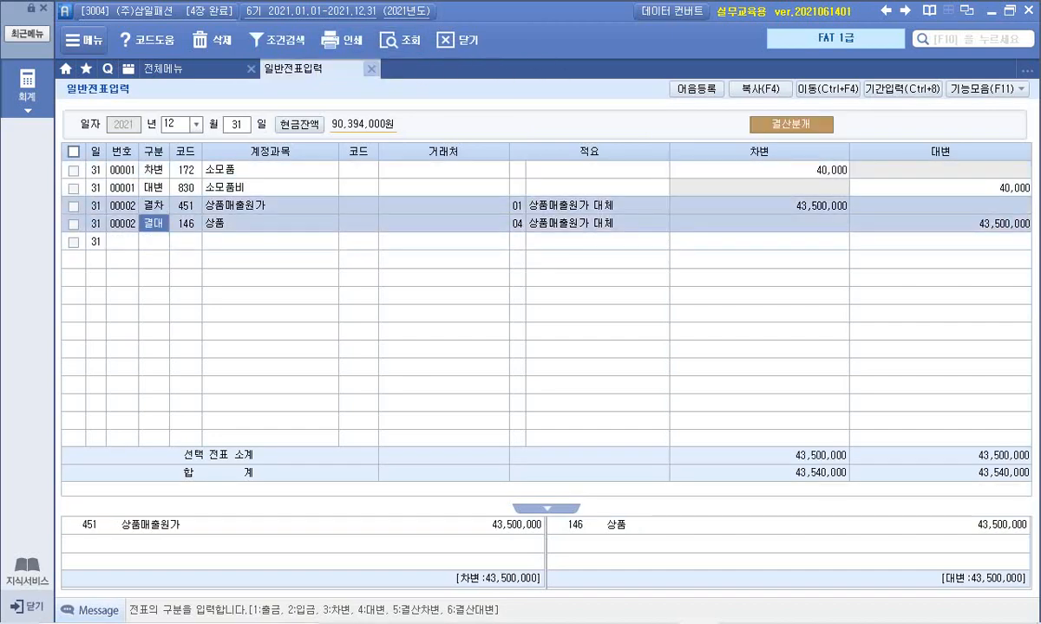
left_click(371, 69)
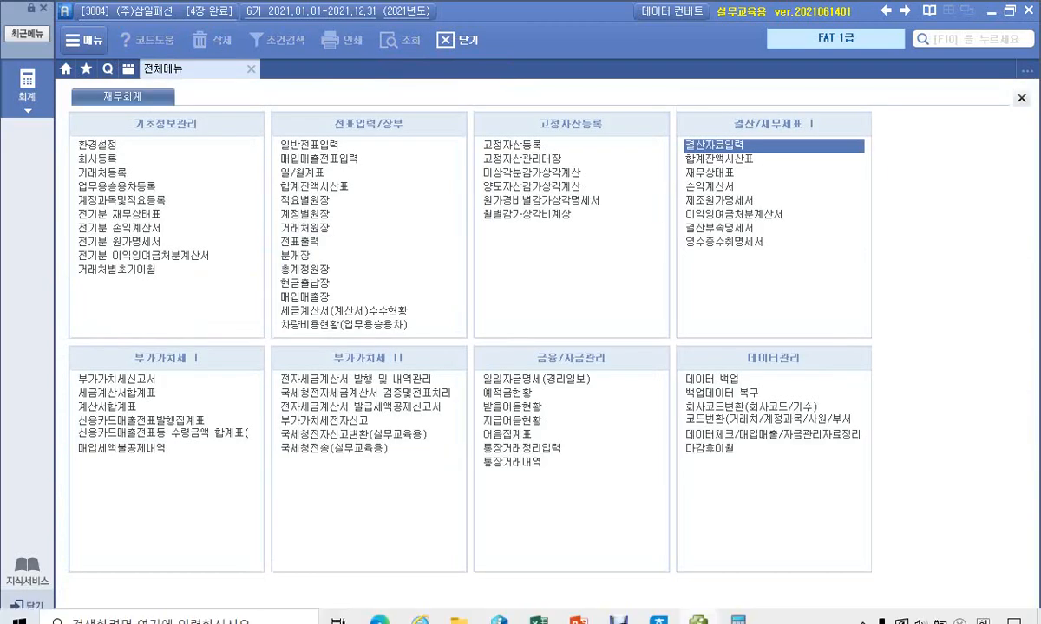
- Switch to 한글, view 03 3부5장.hwp, and place the cursor on the blank line under the title of the I CAN FAT1급 이야기(표준) document
mouse_move(659, 607)
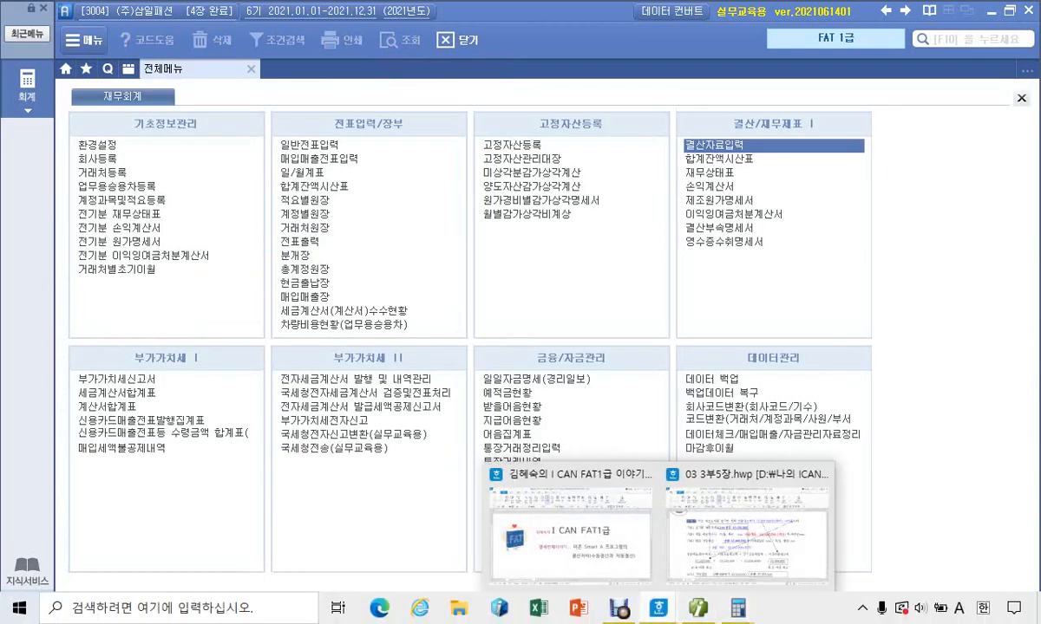
left_click(704, 498)
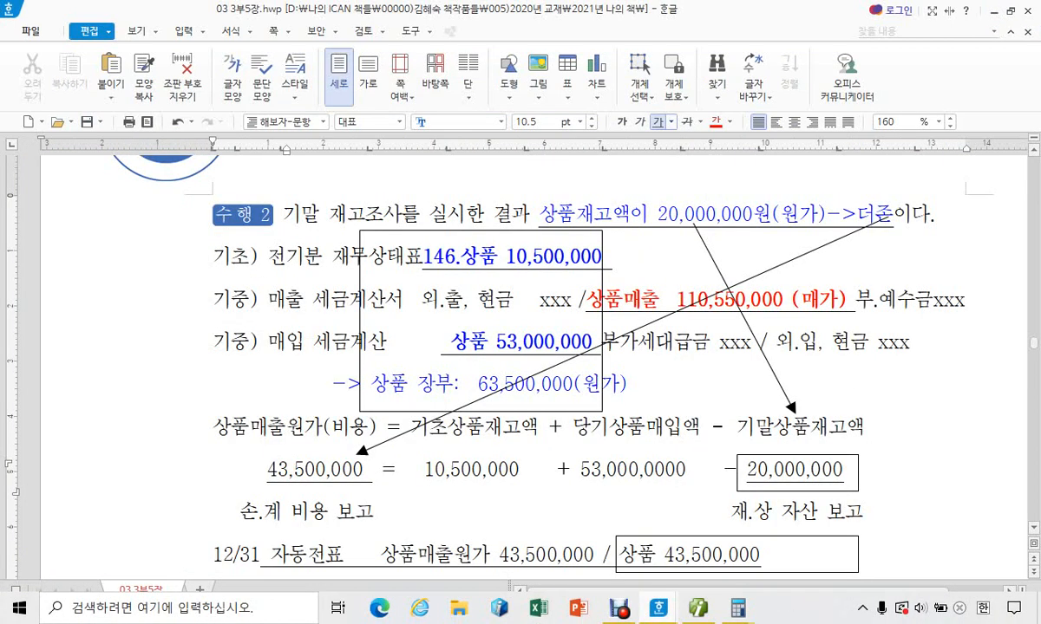
mouse_move(659, 608)
left_click(568, 499)
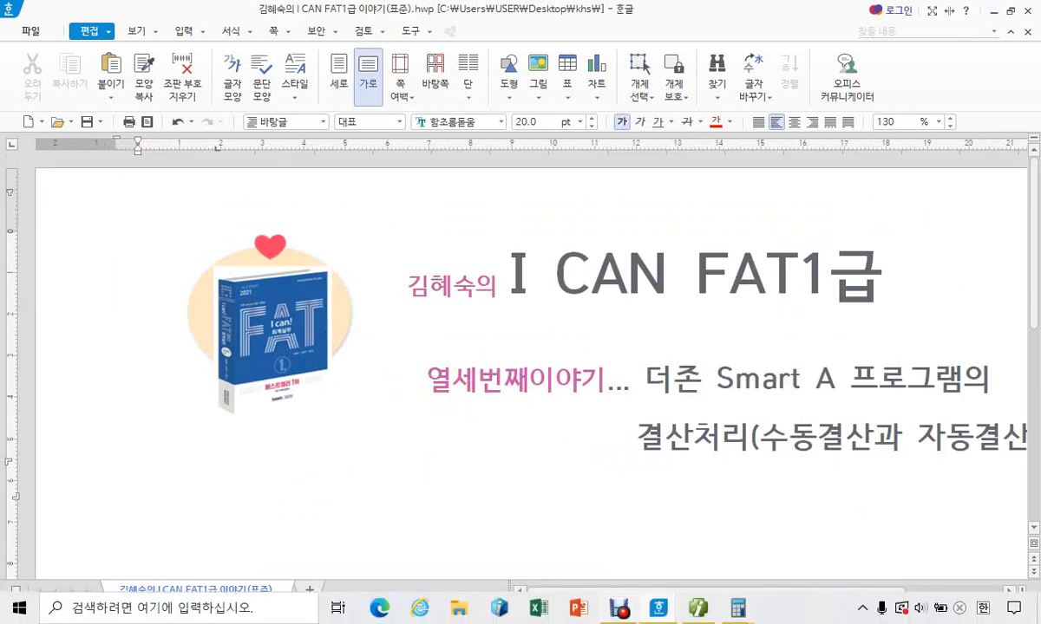
left_click(659, 608)
left_click(564, 531)
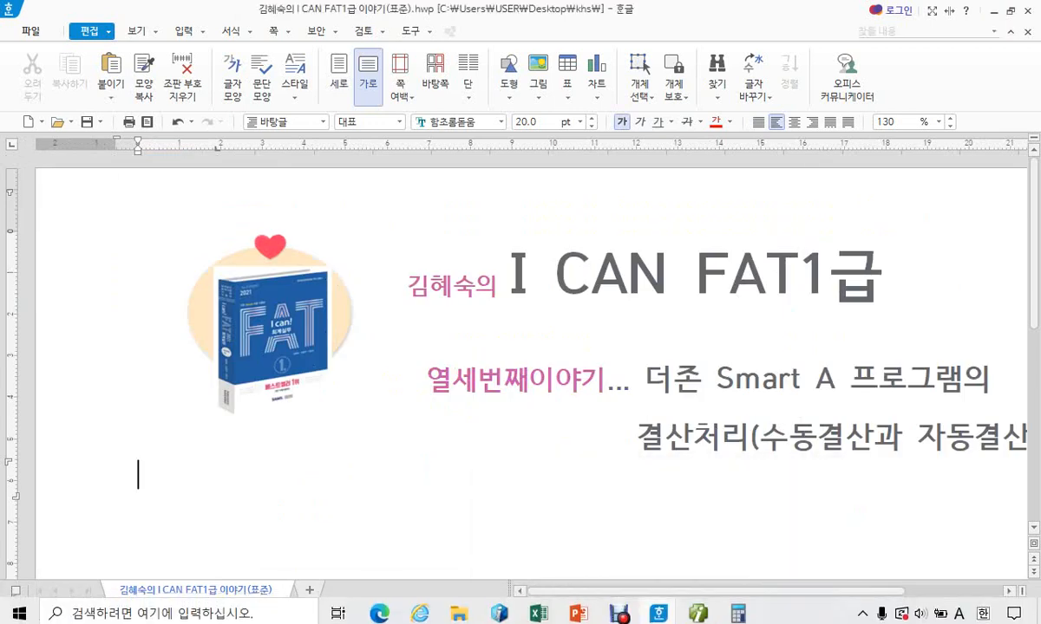
scroll(531, 373, "down", 1)
left_click(138, 441)
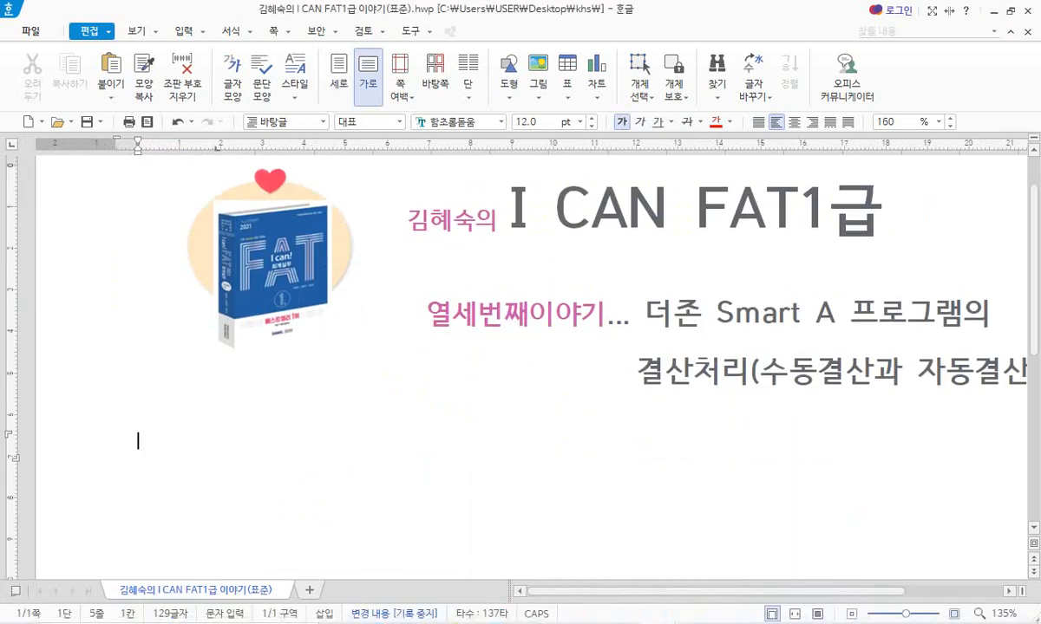
- Copy the title's phrase "수동결산과 자동결산" onto the blank line below the title
left_click_drag(788, 376, 1025, 376)
key("ctrl+c")
left_click(138, 441)
key("ctrl+v")
key("Home")
type("수동")
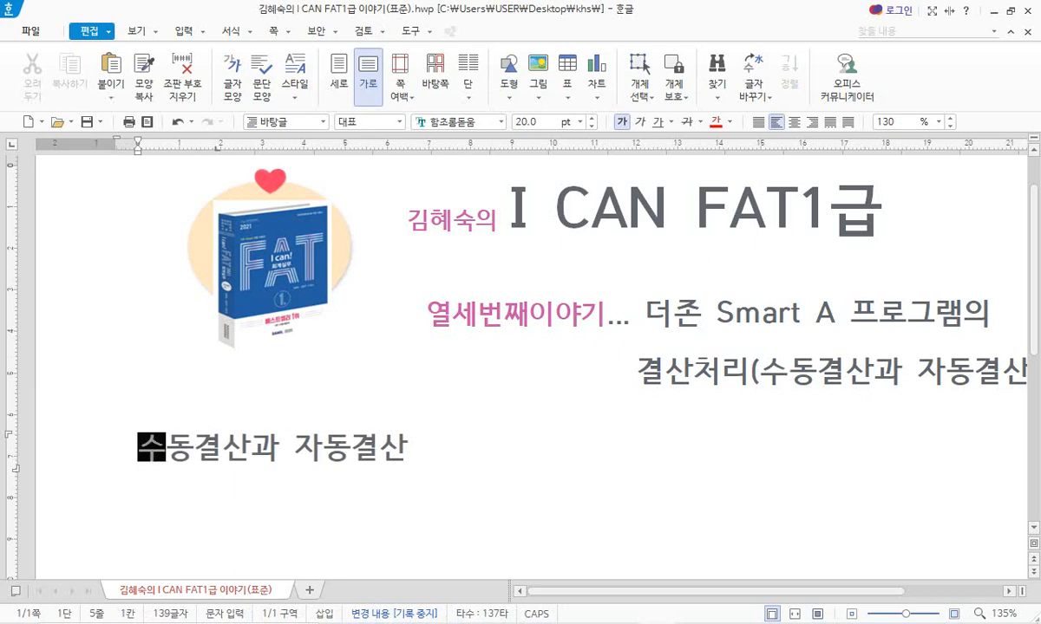
key("Delete")
key("Delete")
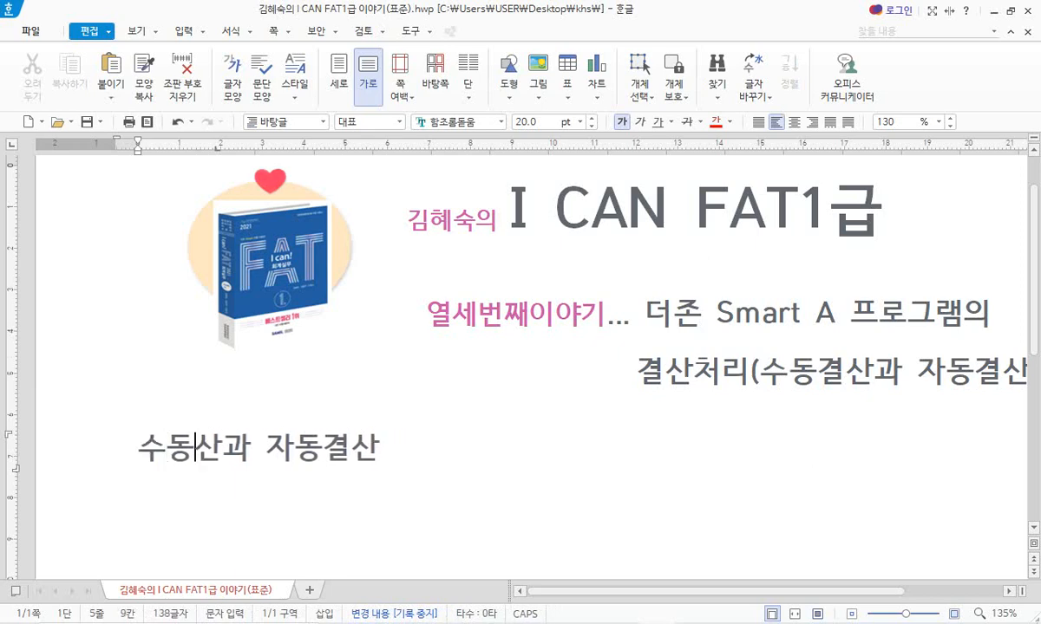
type("결")
key("Left")
key("Left")
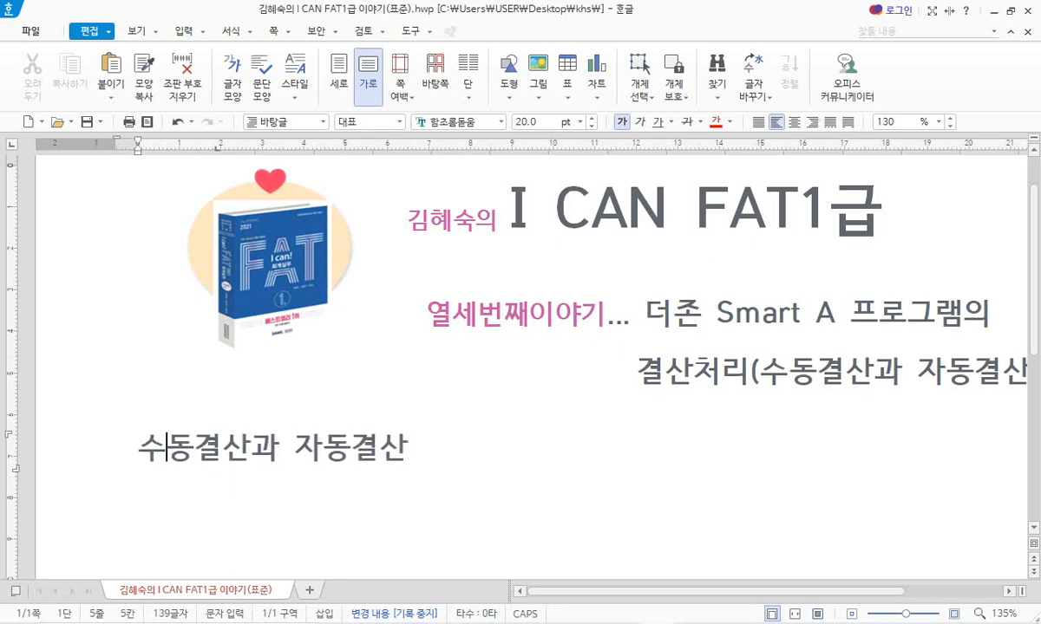
- Insert a line above "수동결산과 자동결산" and begin the process flow on it with "회계상 거래 -> 전표출력 ->"
key("Left")
key("Return")
key("Up")
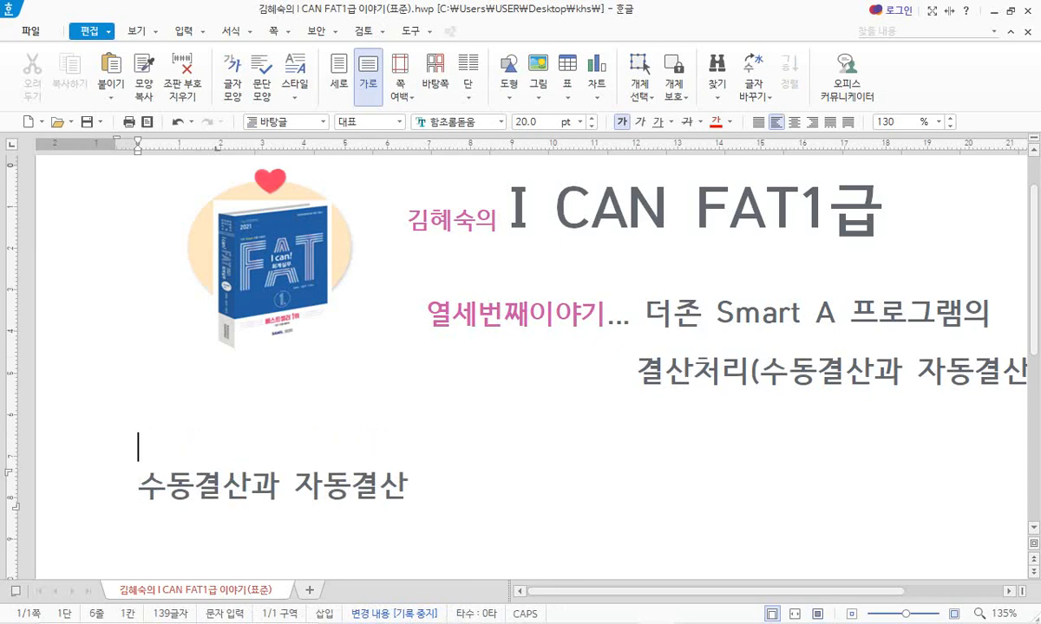
type("회계")
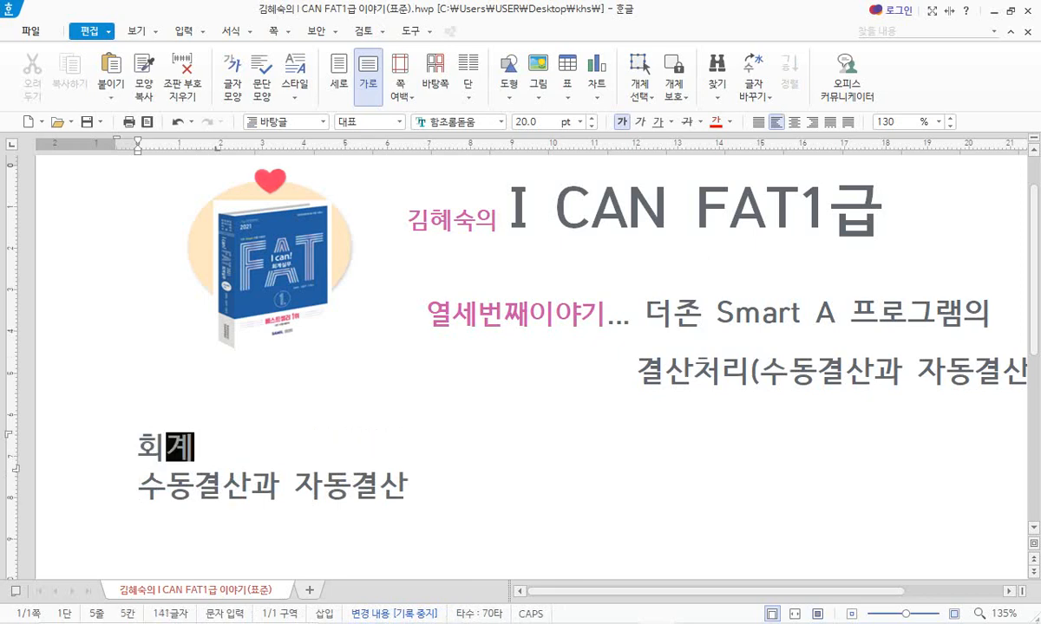
type("상 거래")
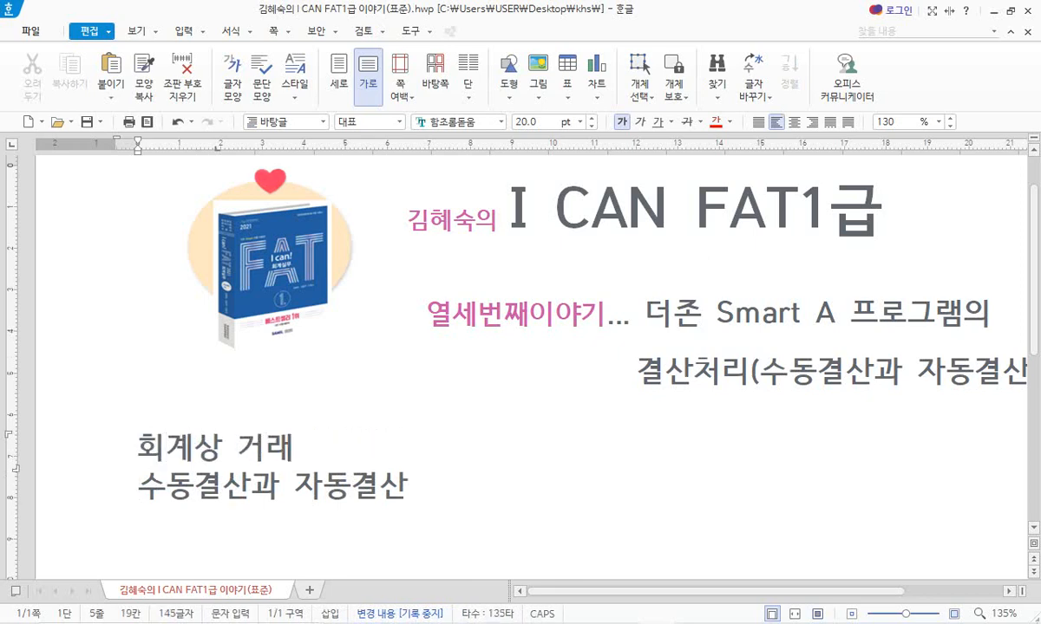
type(" -> 전표")
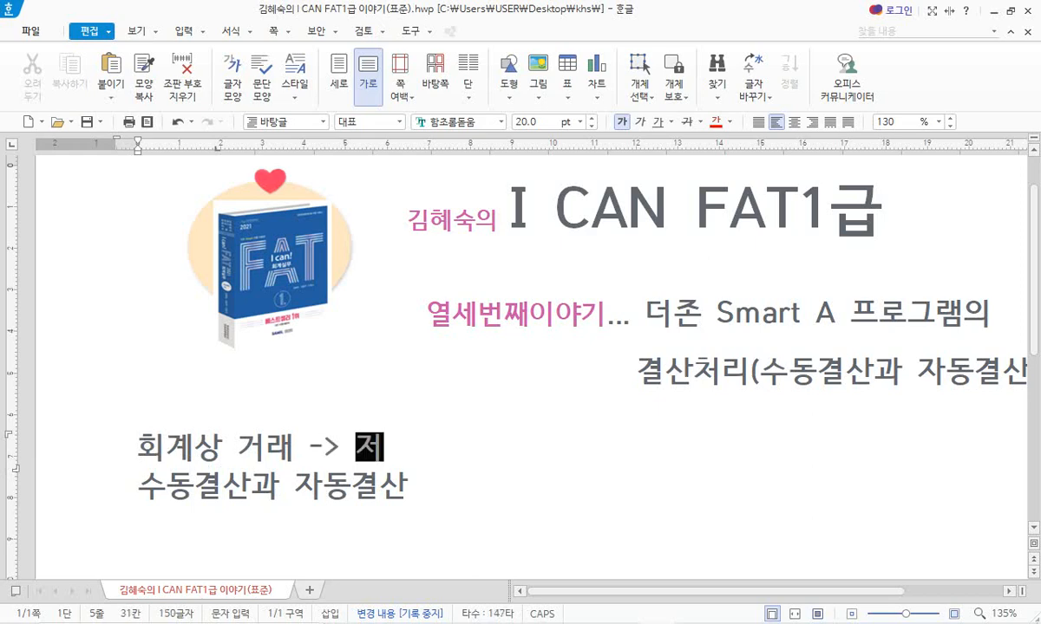
type("출")
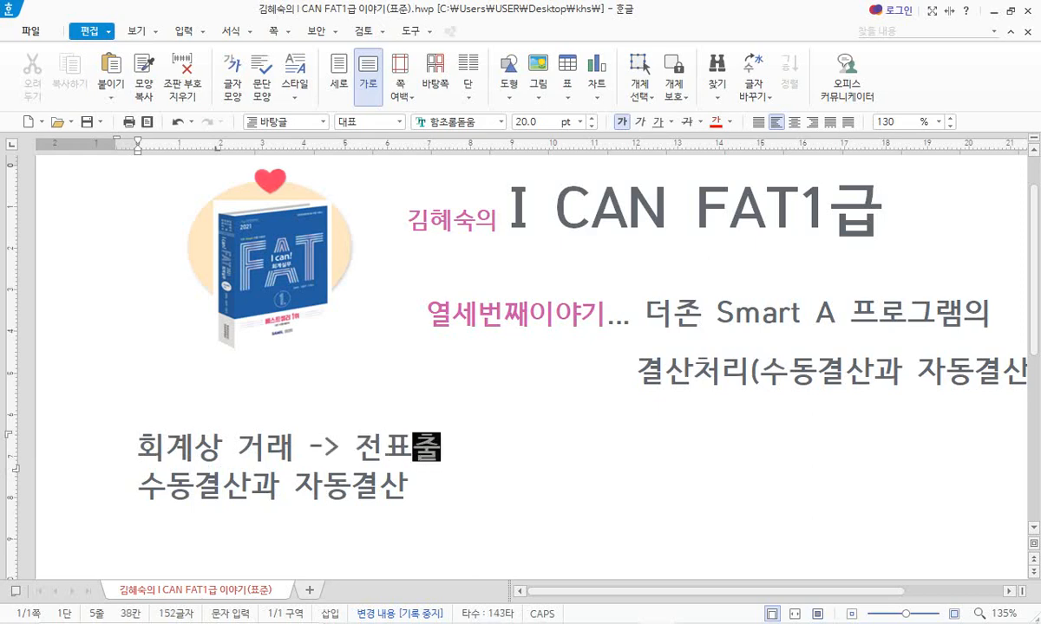
type("력 -")
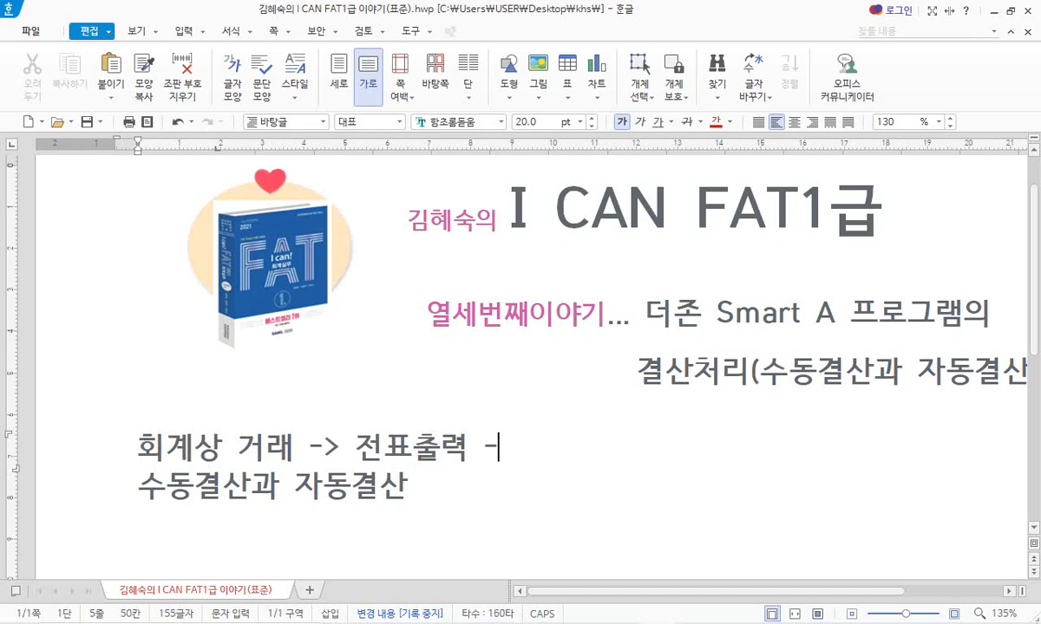
- Continue the process flow on the same line with "분개장, 각종 장부반영 -> 결산"
type("> ㅂ분개자")
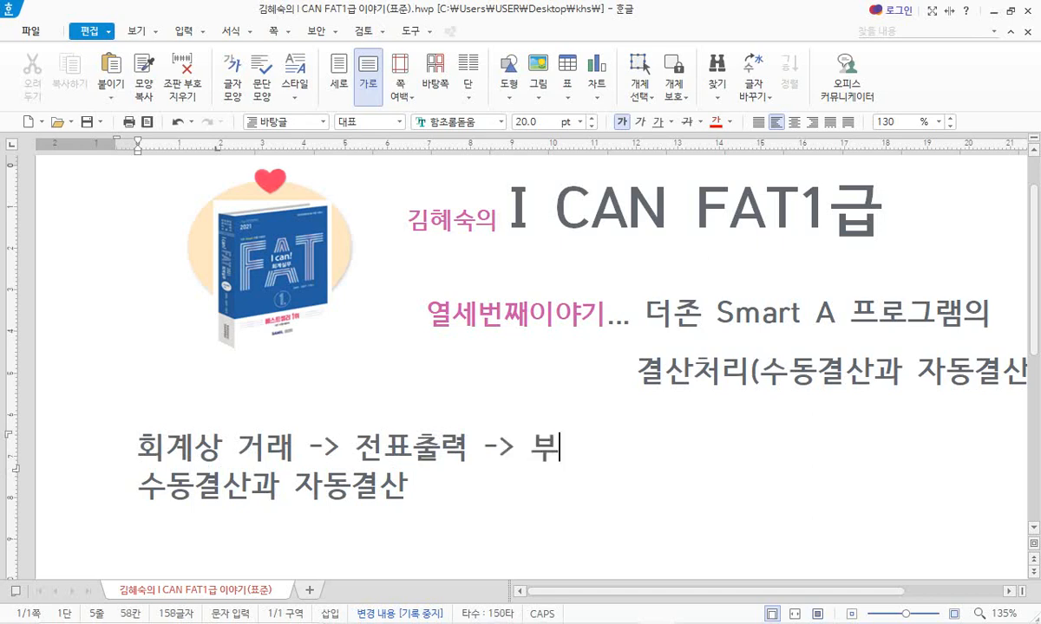
type("ㅇ, 각조")
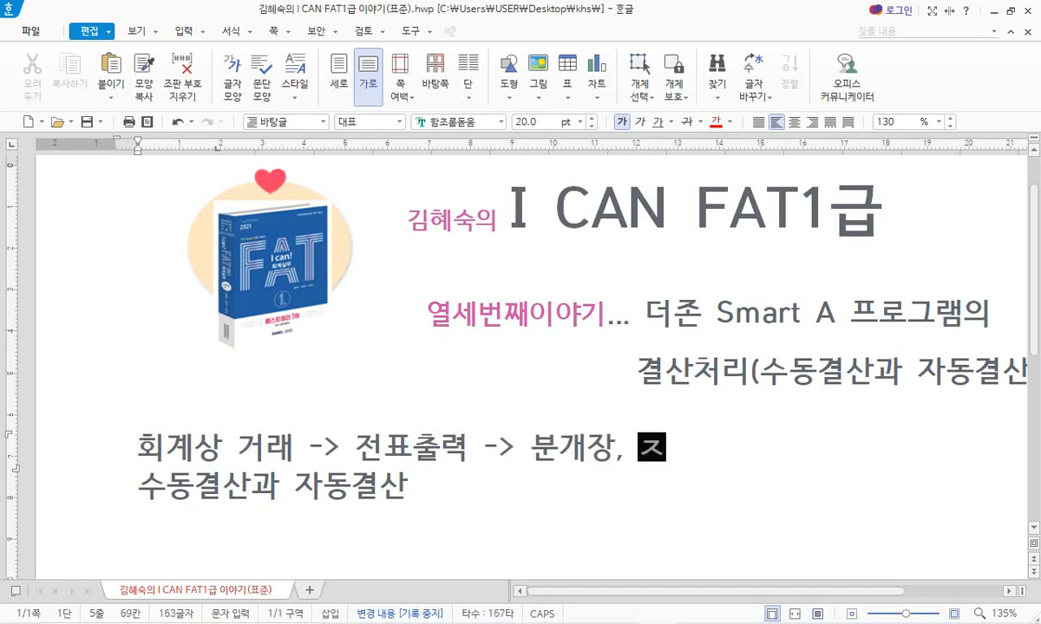
type("ㅇ 장부반영")
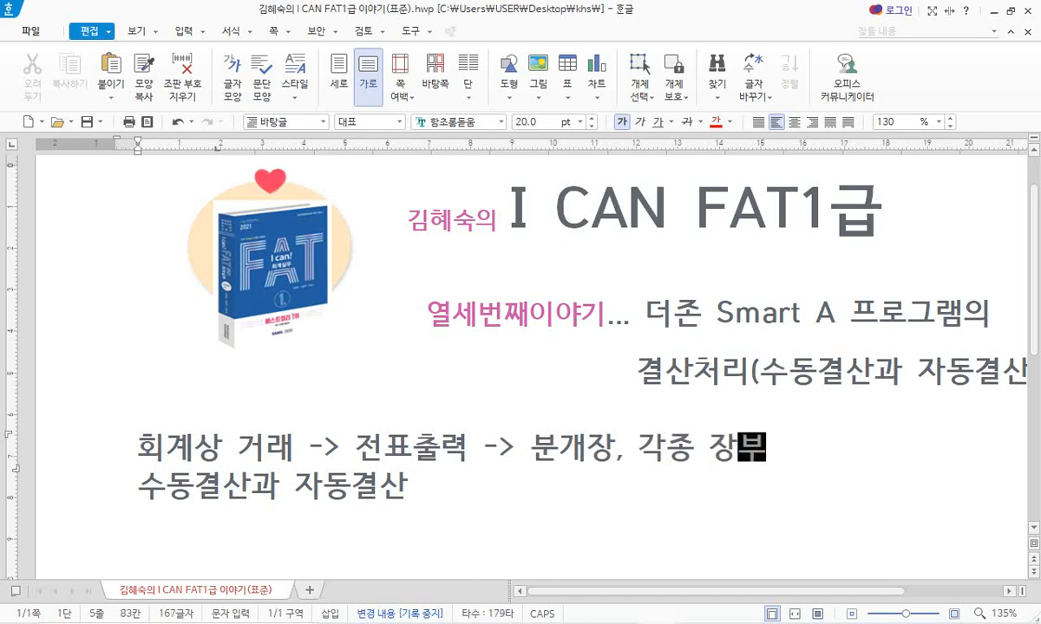
type(" ->")
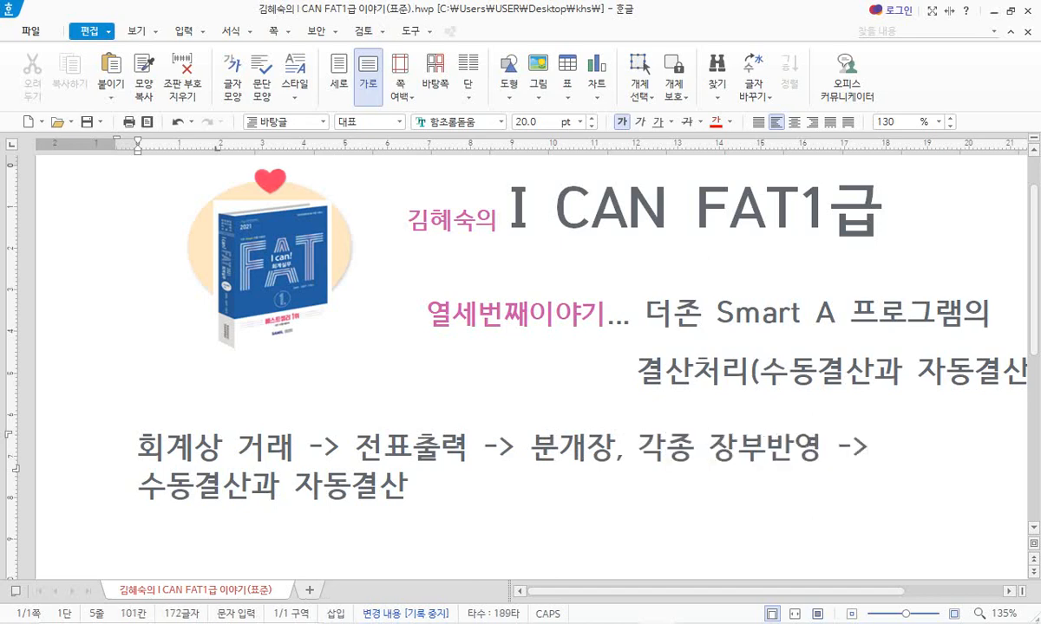
type(" 결산")
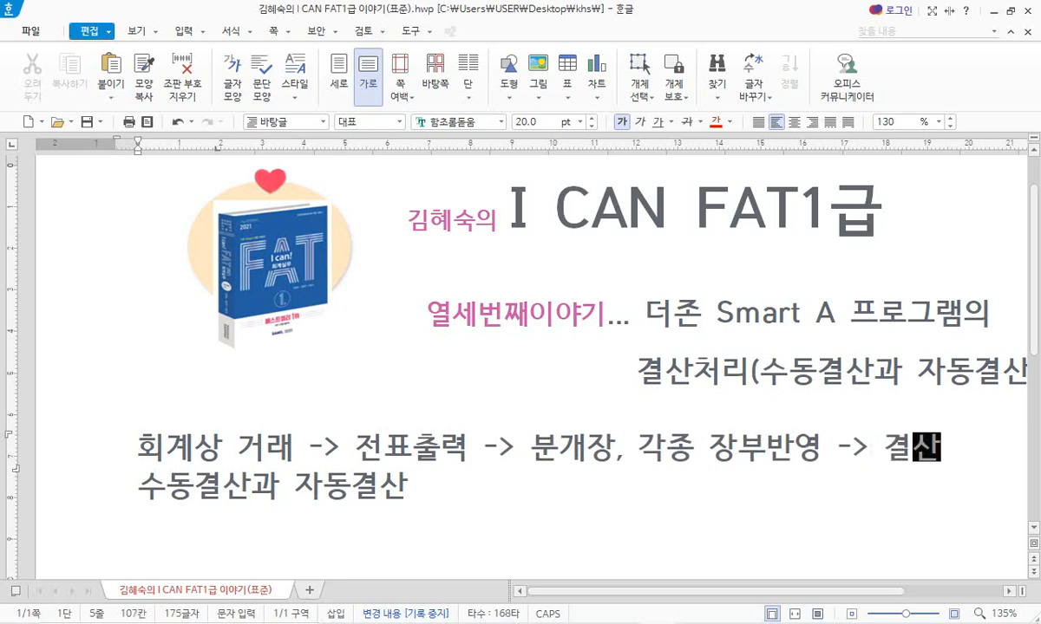
- Enclose "수동결산과 자동결산" in parentheses and add an arrow "->" after it
key("Right")
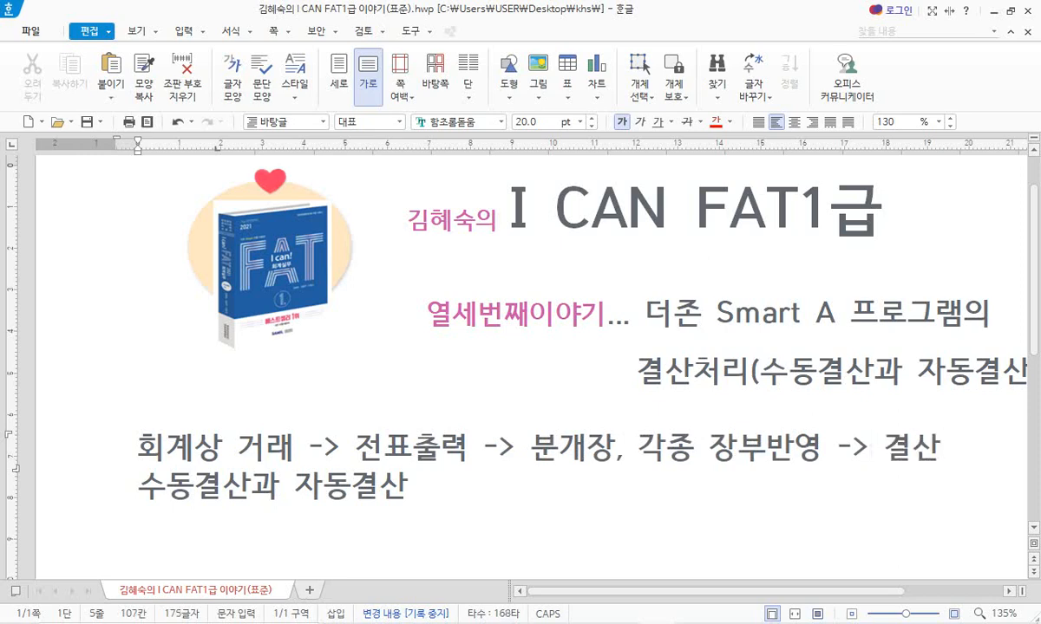
type("(")
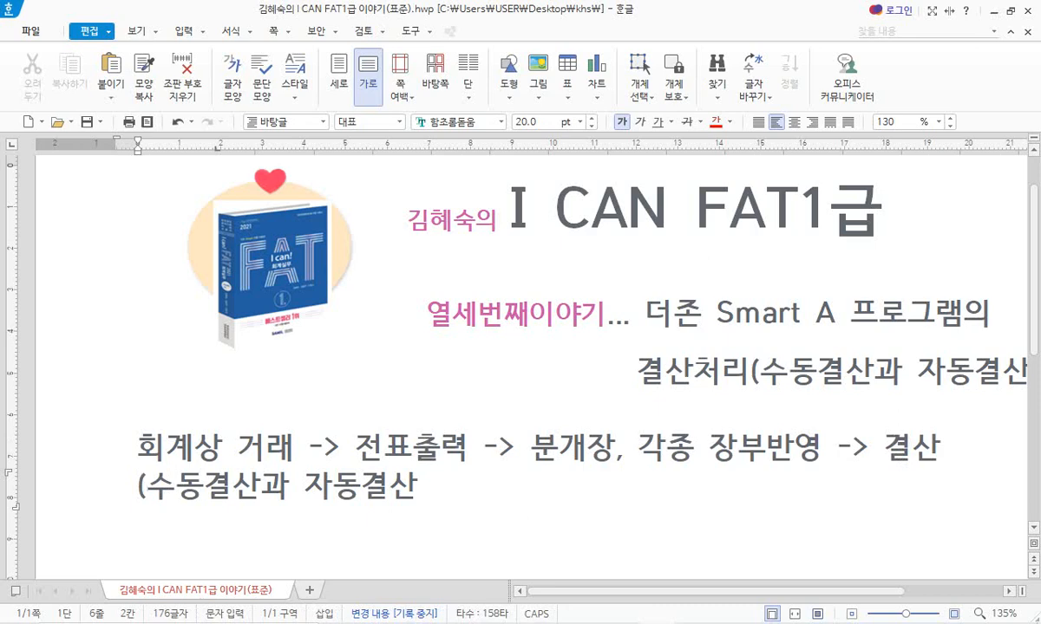
key("Right")
key("Right")
key("Right")
key("Right")
key("Right")
key("Right")
key("Right")
key("Right")
key("Right")
key("Right")
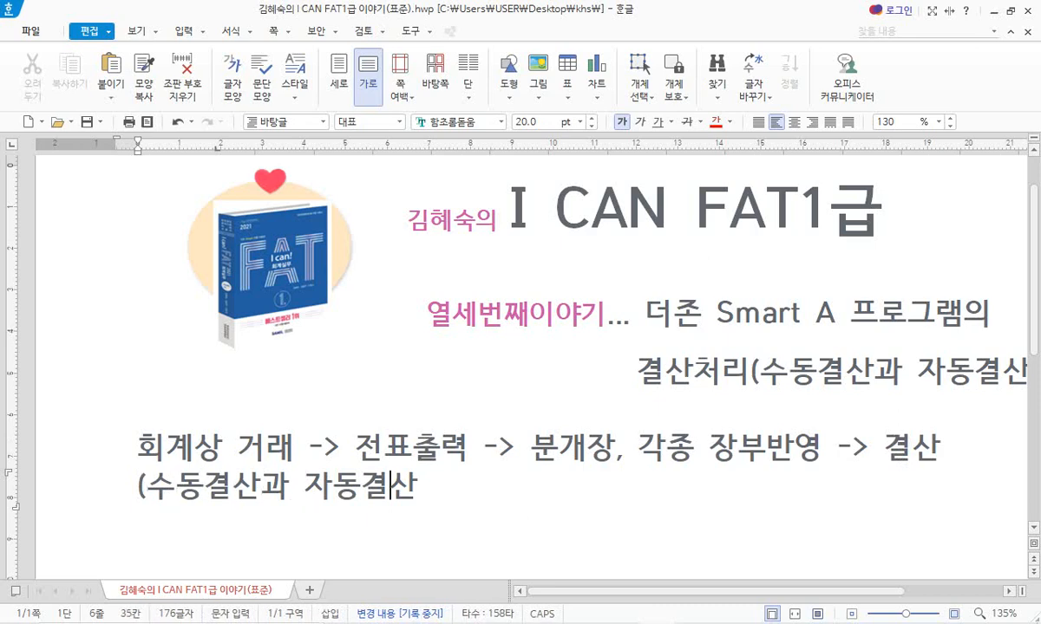
type(") -> ")
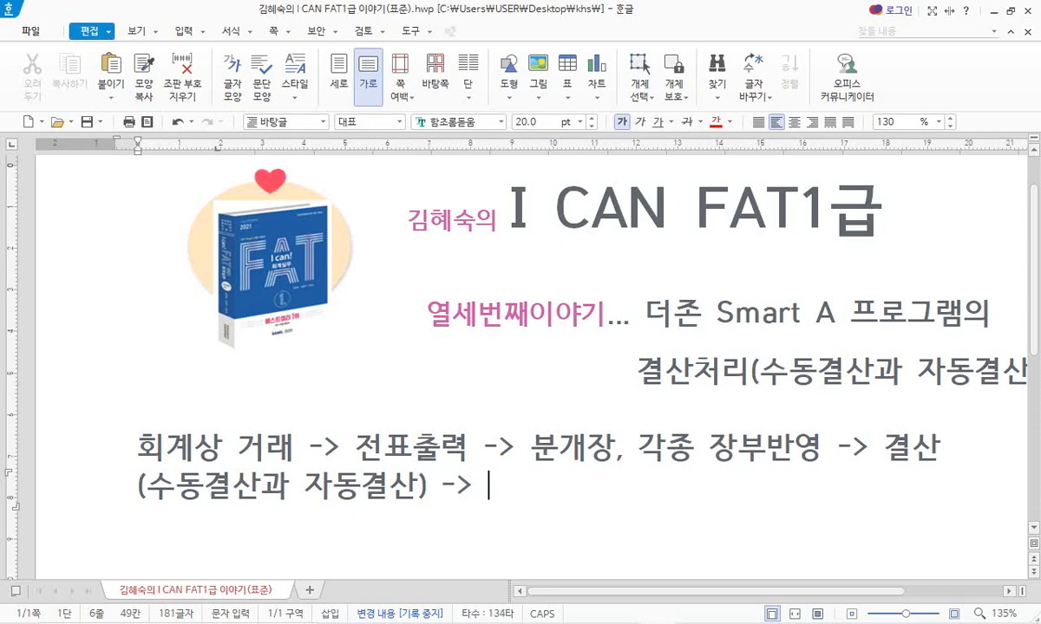
- Add "손익계산서(당기순이익)" after the arrow that follows the parenthesised closing methods
type("손위계산ㅅ")
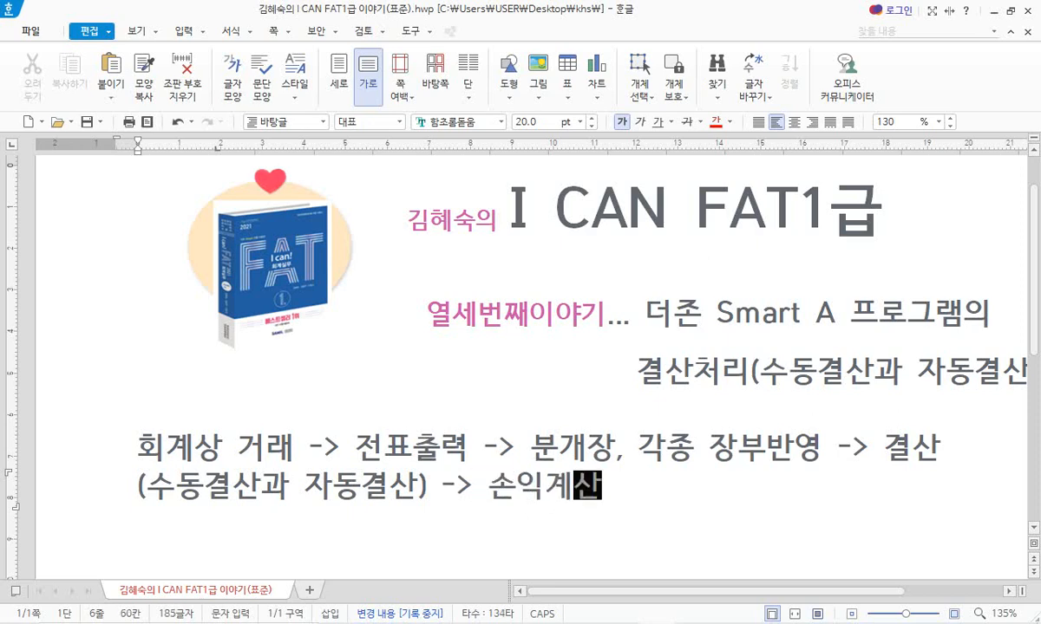
key("BackSpace")
key("BackSpace")
type("산ㅅ서(당기순ㅇ")
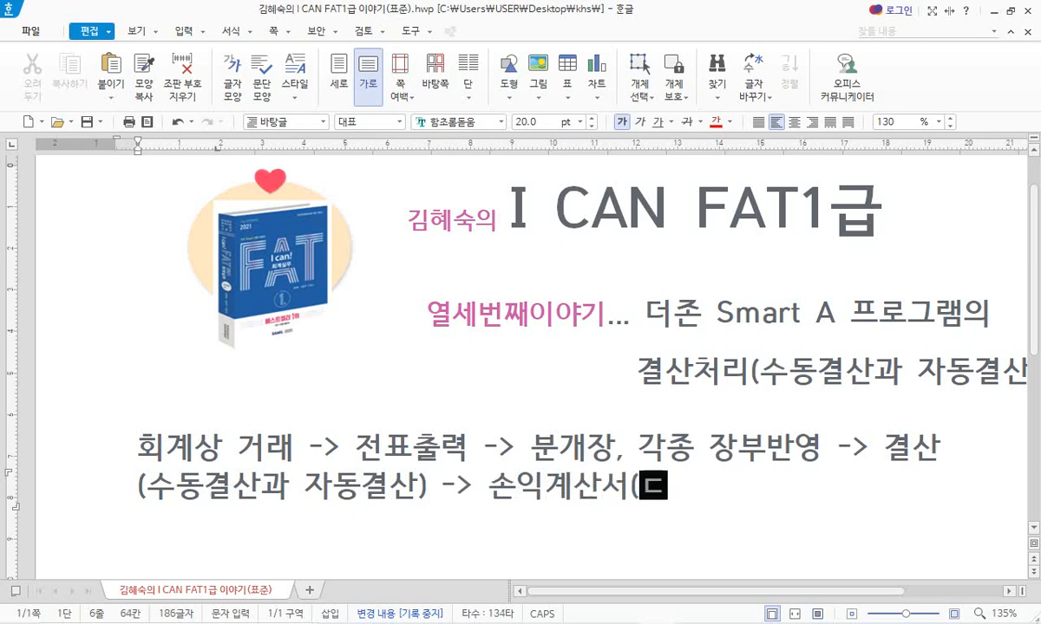
type("이익")
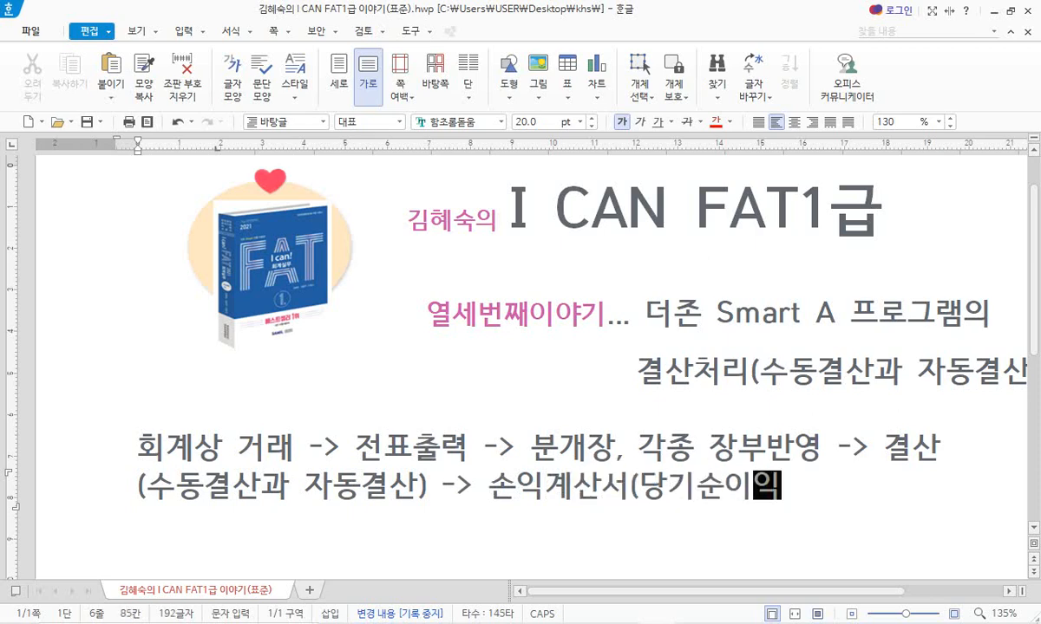
type(") -")
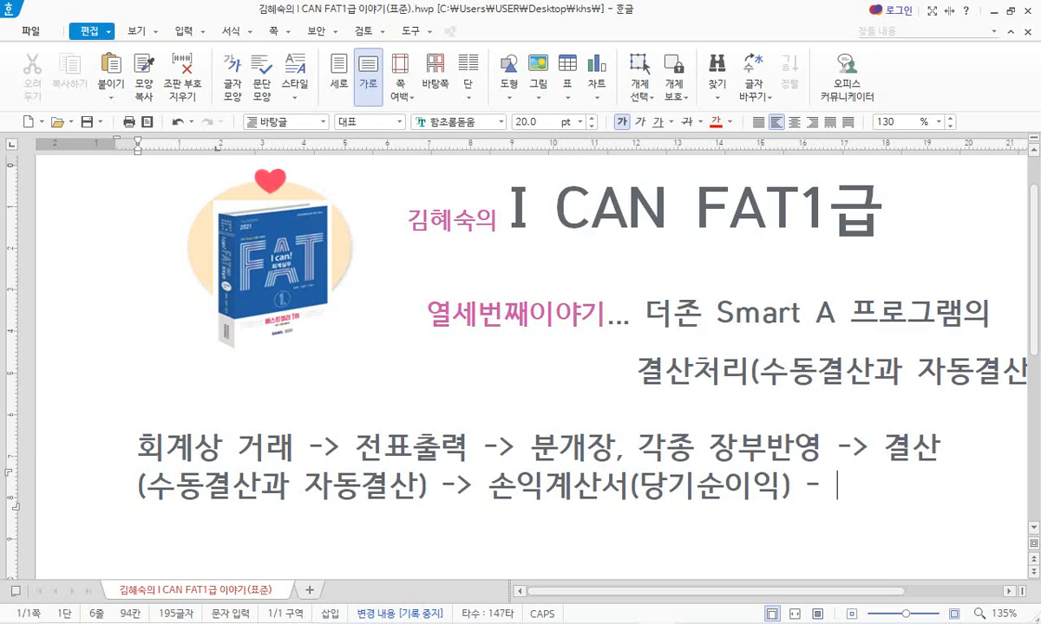
- Continue the flow on a new line with "-> 이익잉여금처분계산서(전표추가 수익/손익, 손익/비용)"
type("> 이익이ㅇ여금")
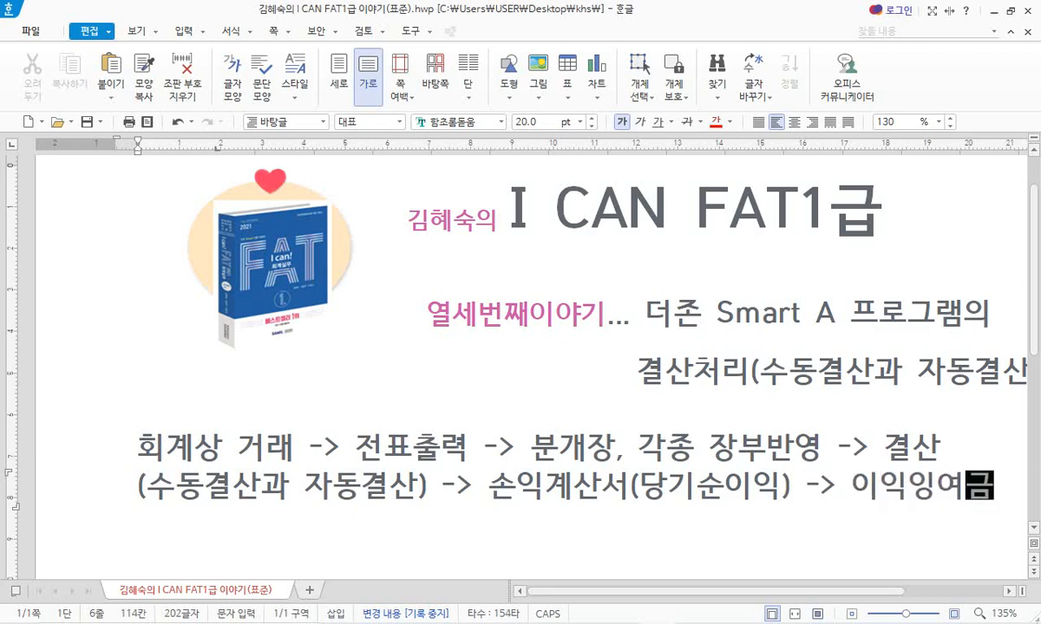
type("처")
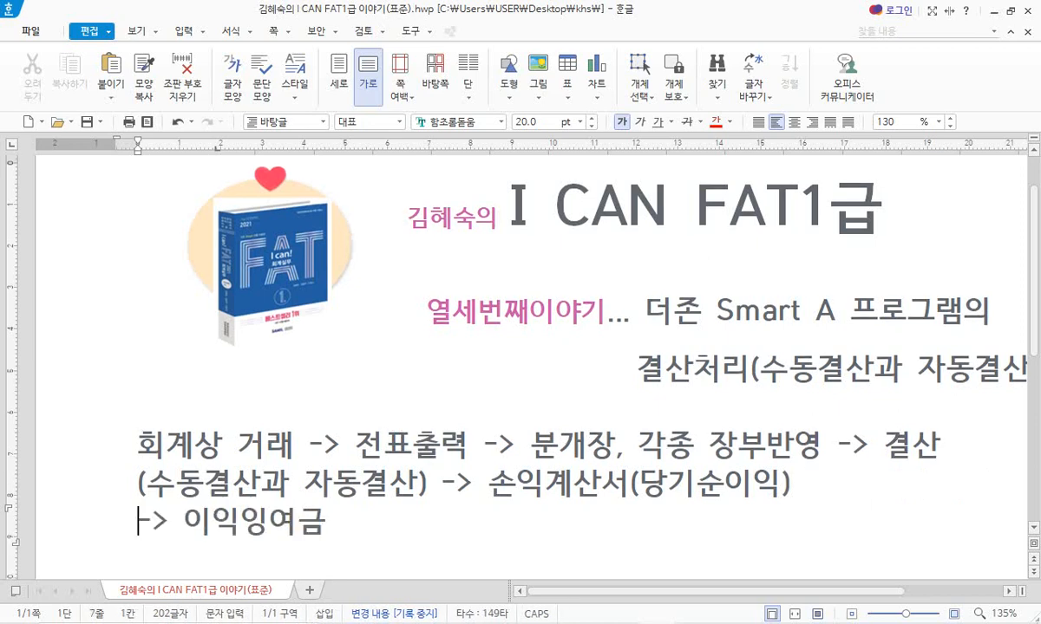
type("분")
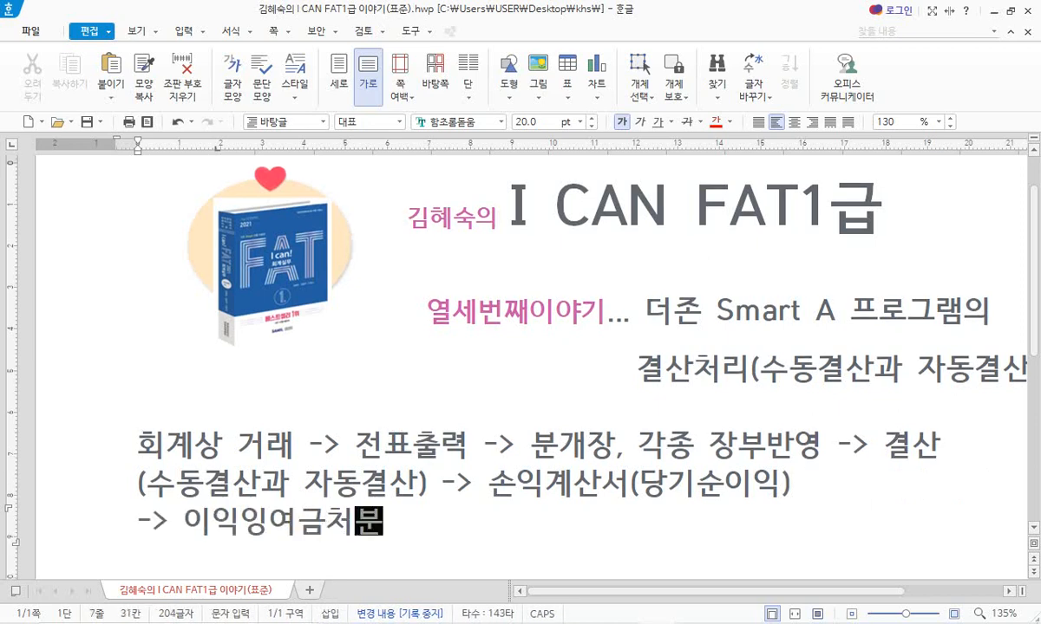
type("계산ㅅㅓ(전표")
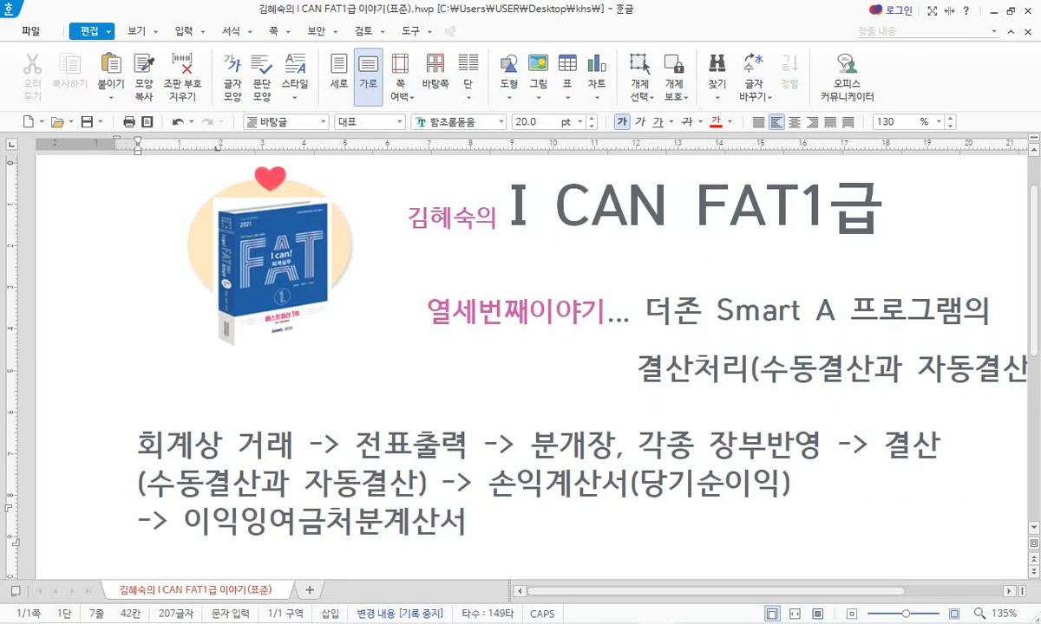
type("추가")
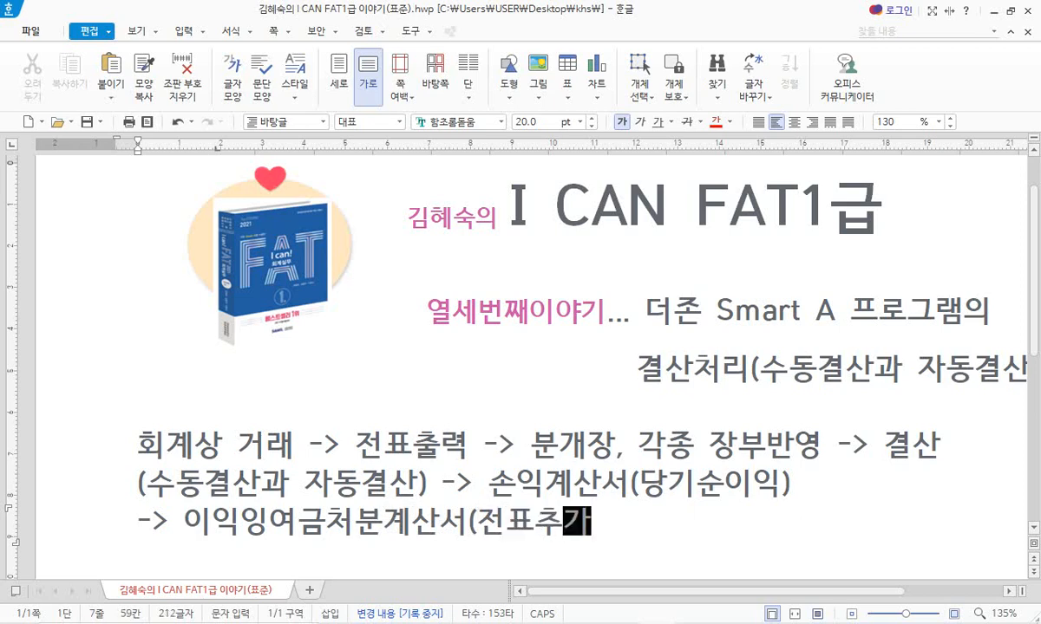
type(" 수익")
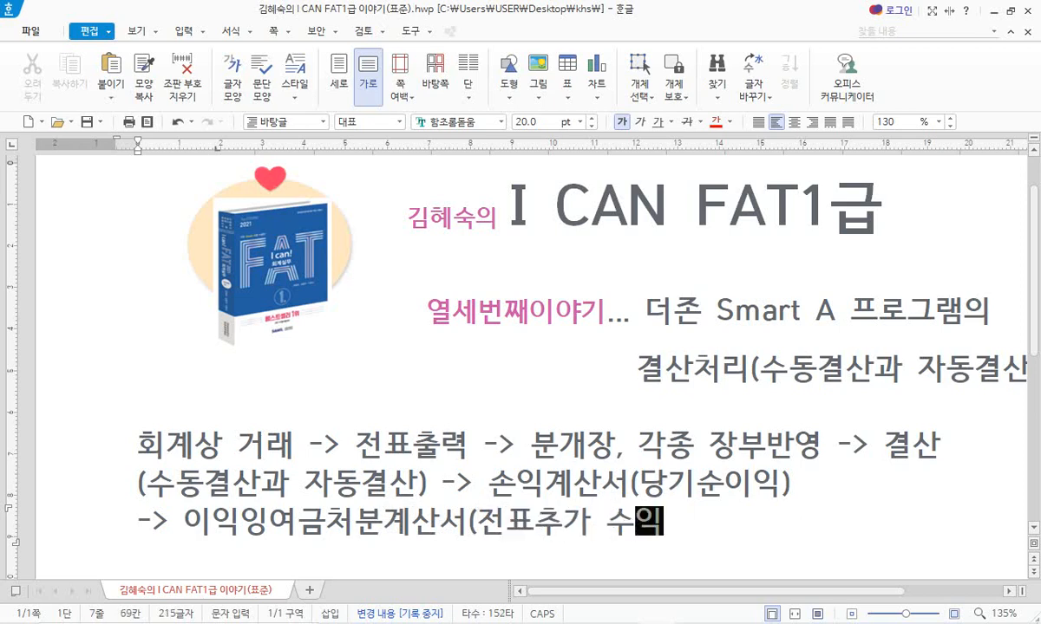
type("/손익, ")
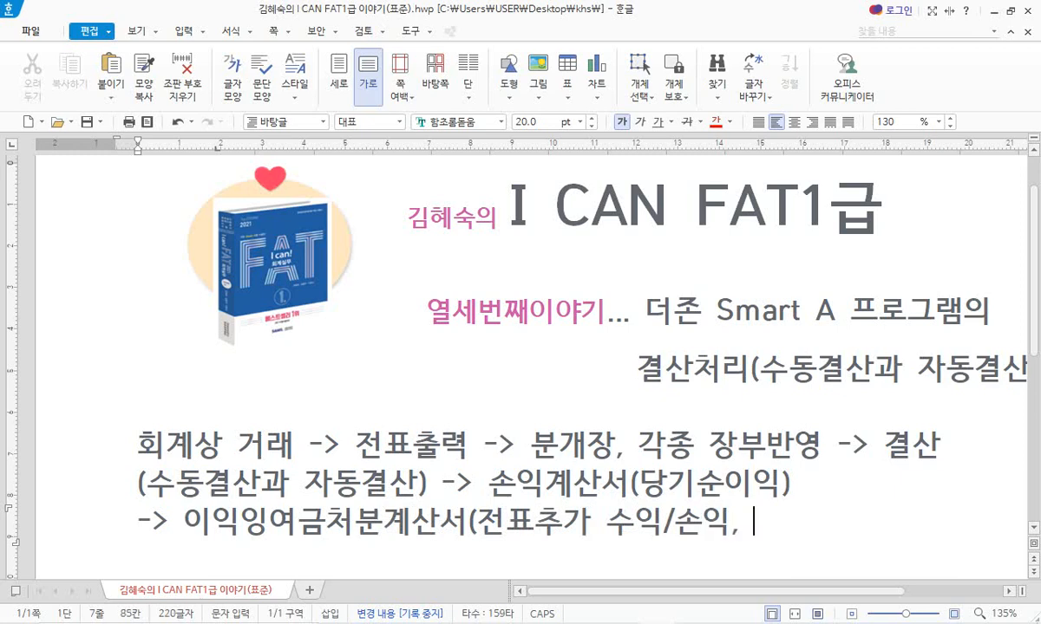
type("손익/손")
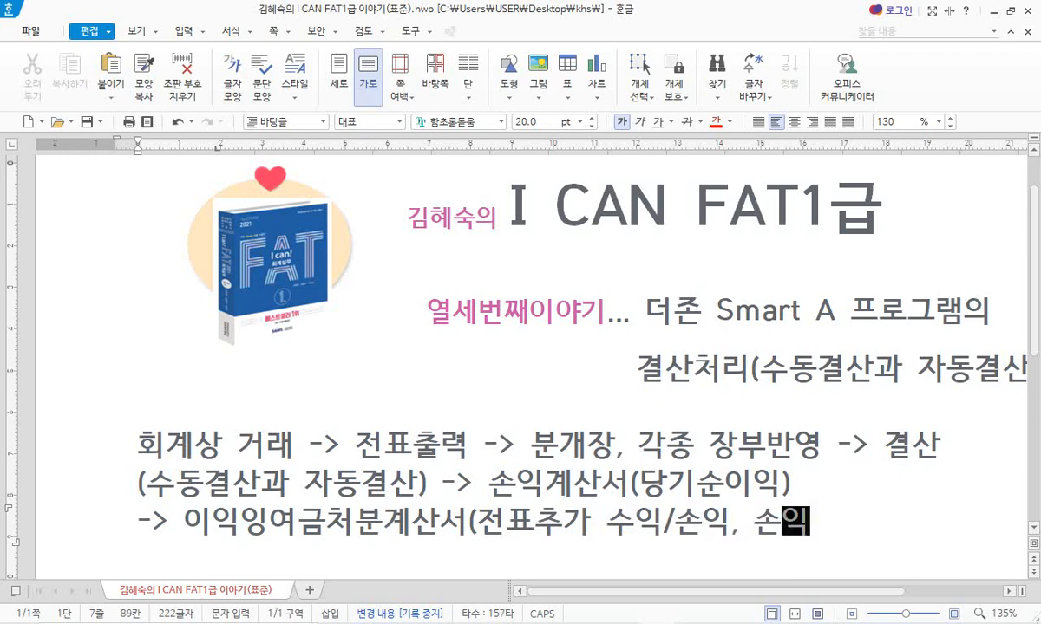
key("BackSpace")
key("BackSpace")
key("BackSpace")
type("비용)")
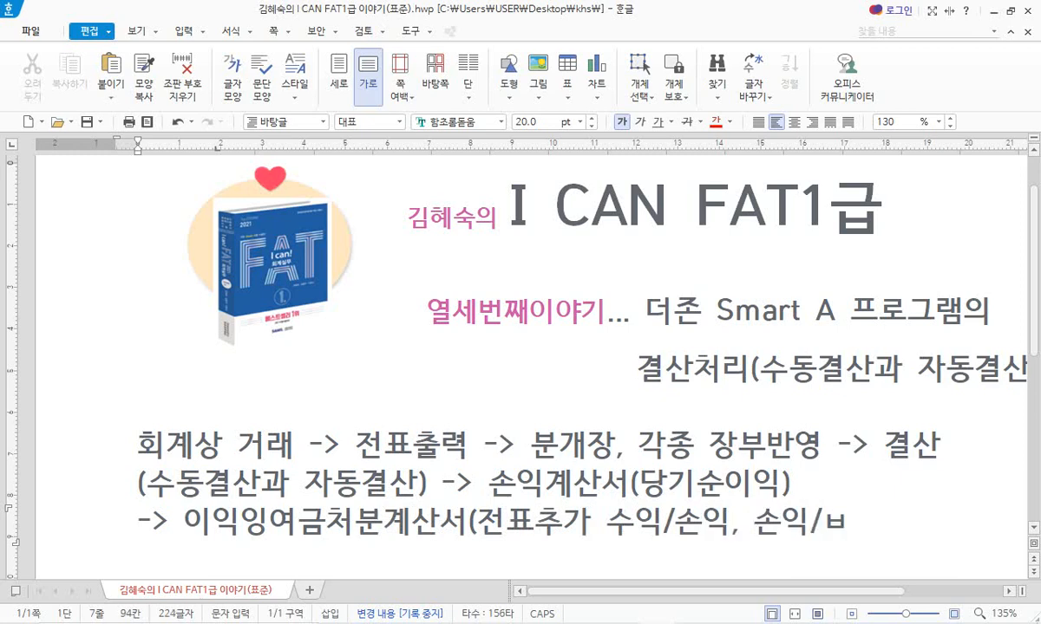
- Finish the flow with "-> 재무상태표" on its own line below the 이익잉여금처분계산서 line
type(" -")
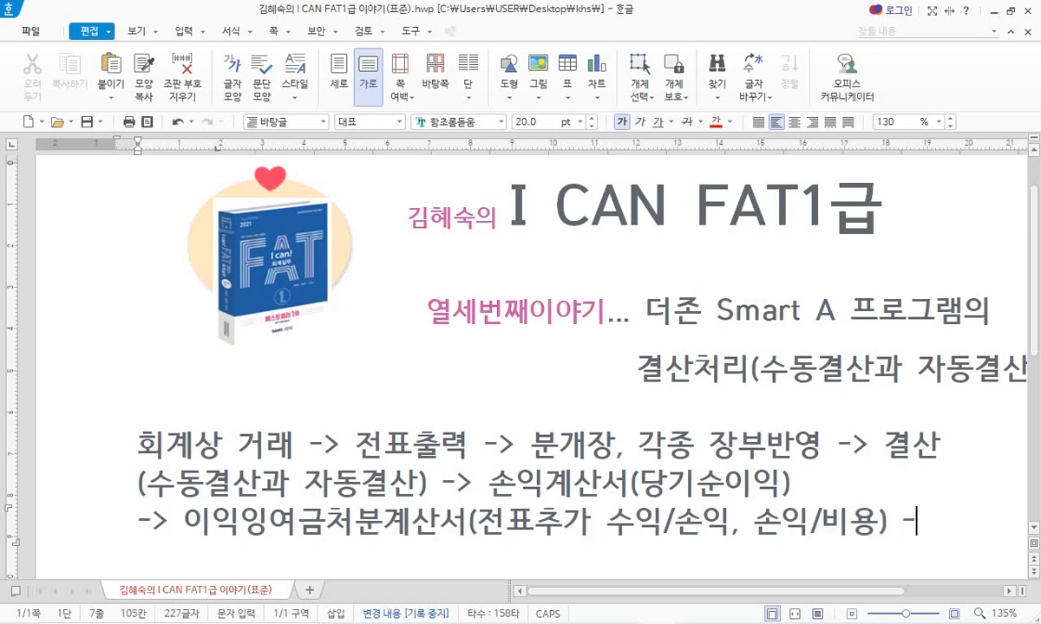
type("> ㅈㅐ")
key("Left")
key("Left")
key("Left")
key("Left")
key("Left")
key("Left")
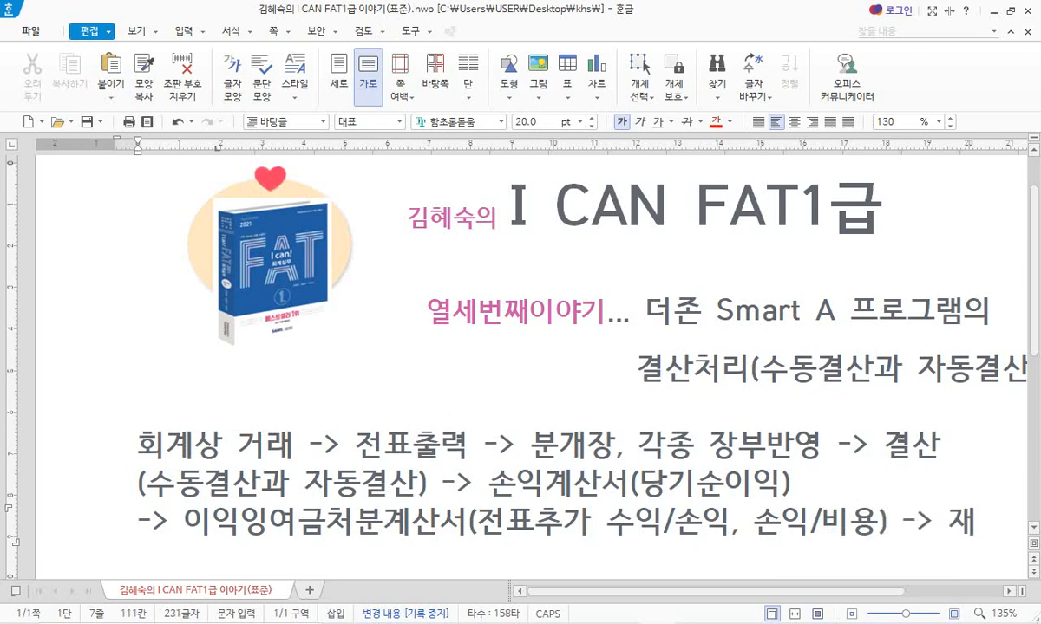
key("Return")
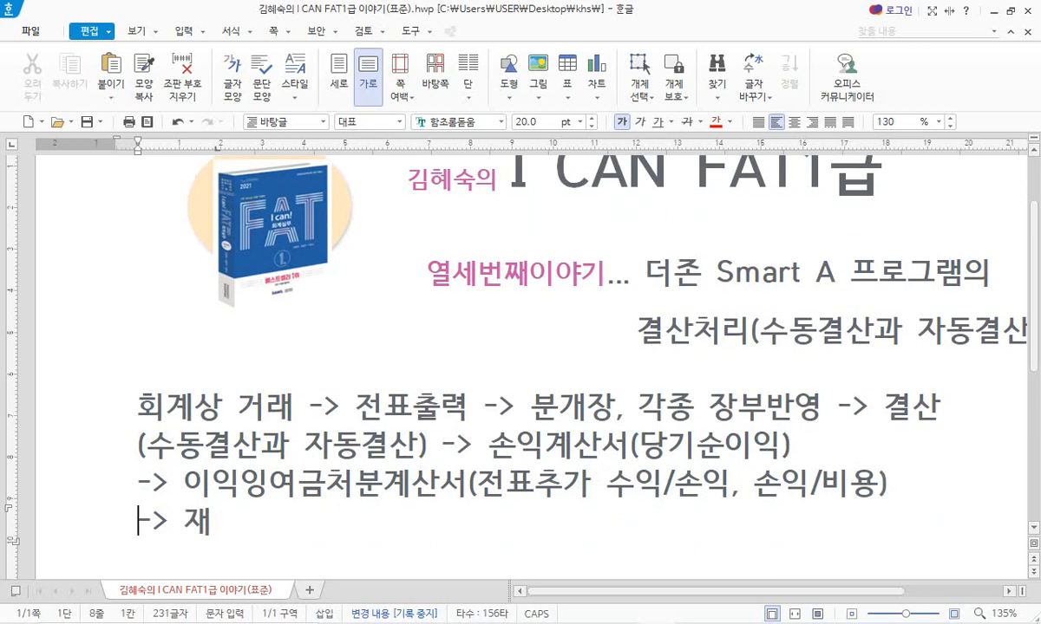
key("End")
type("사")
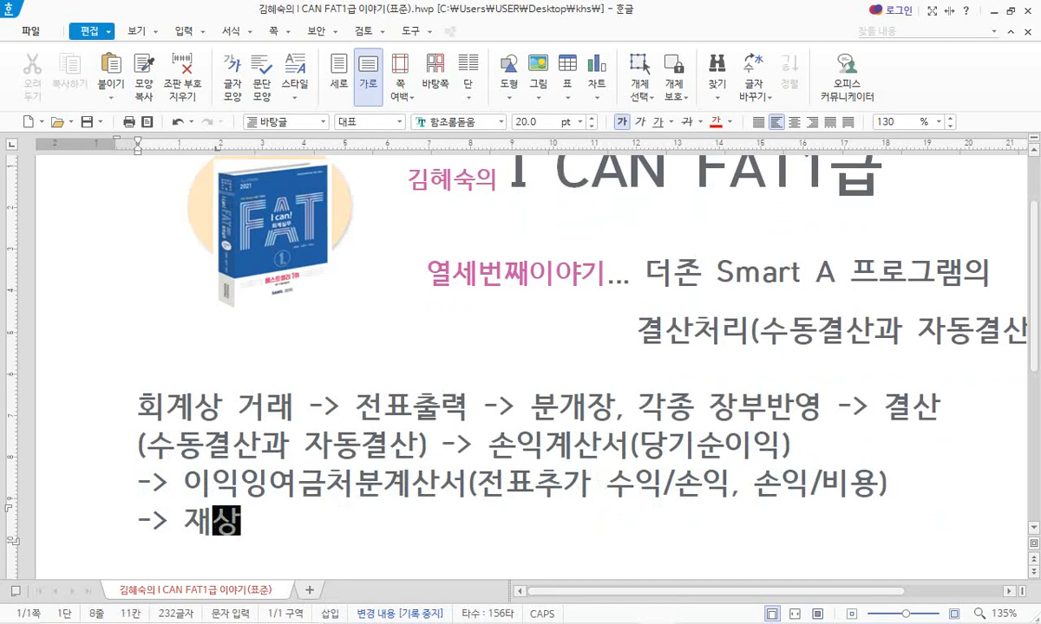
key("BackSpace")
key("BackSpace")
type("무")
type("상태")
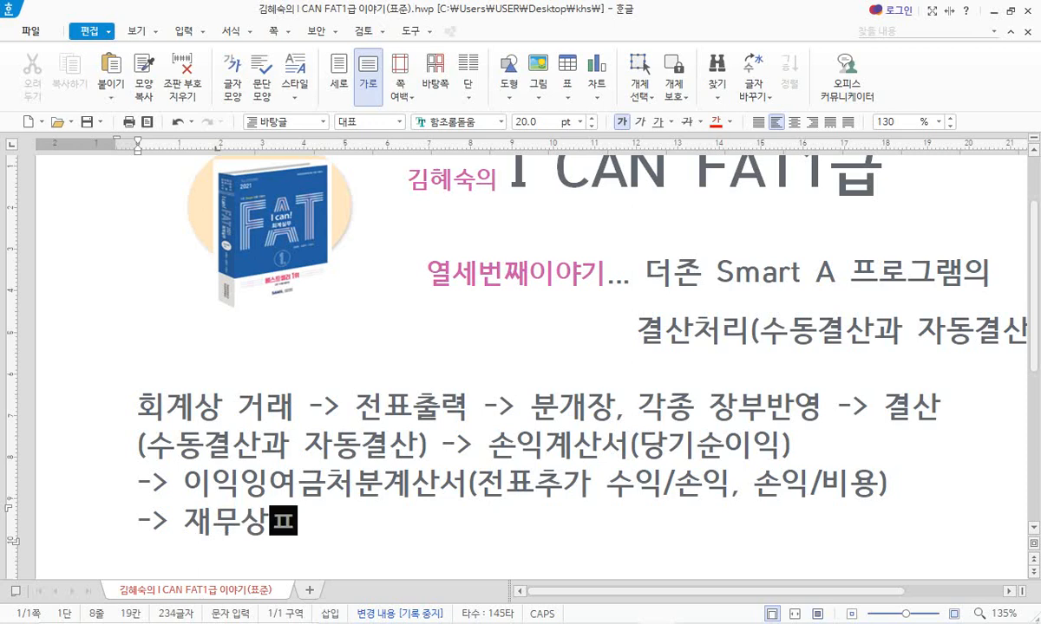
type("표")
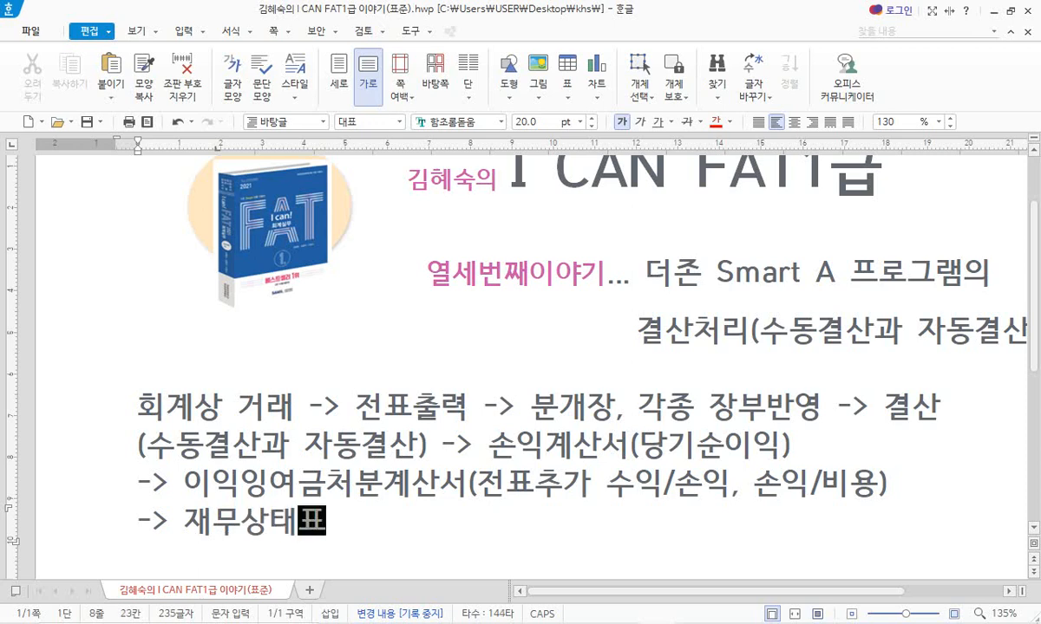
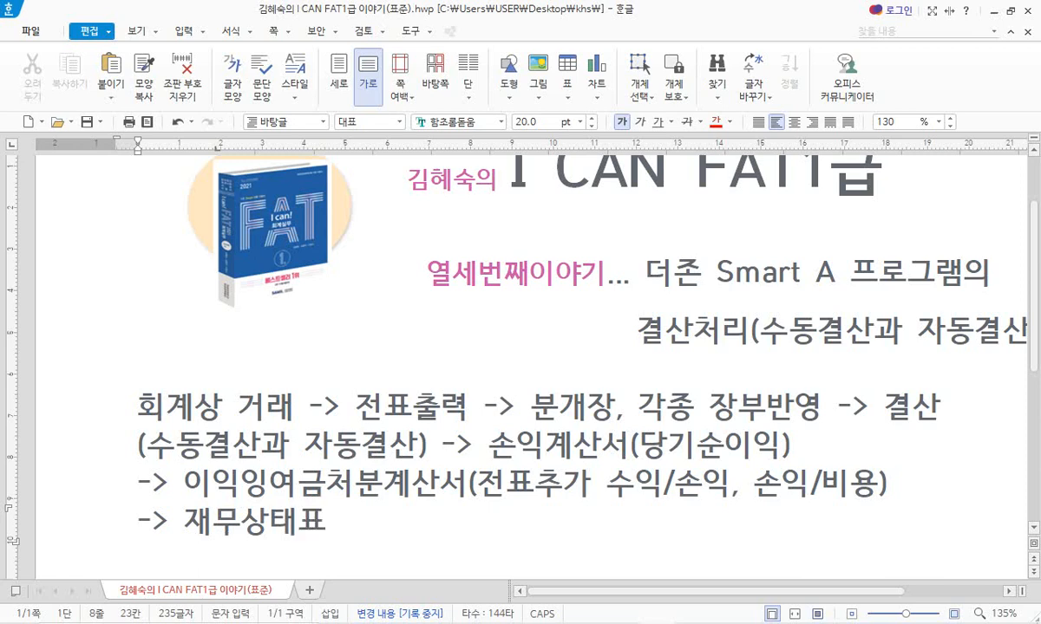
- Insert "(소모품)" directly after 수동결산 in the parenthesised closing methods
left_click(419, 445)
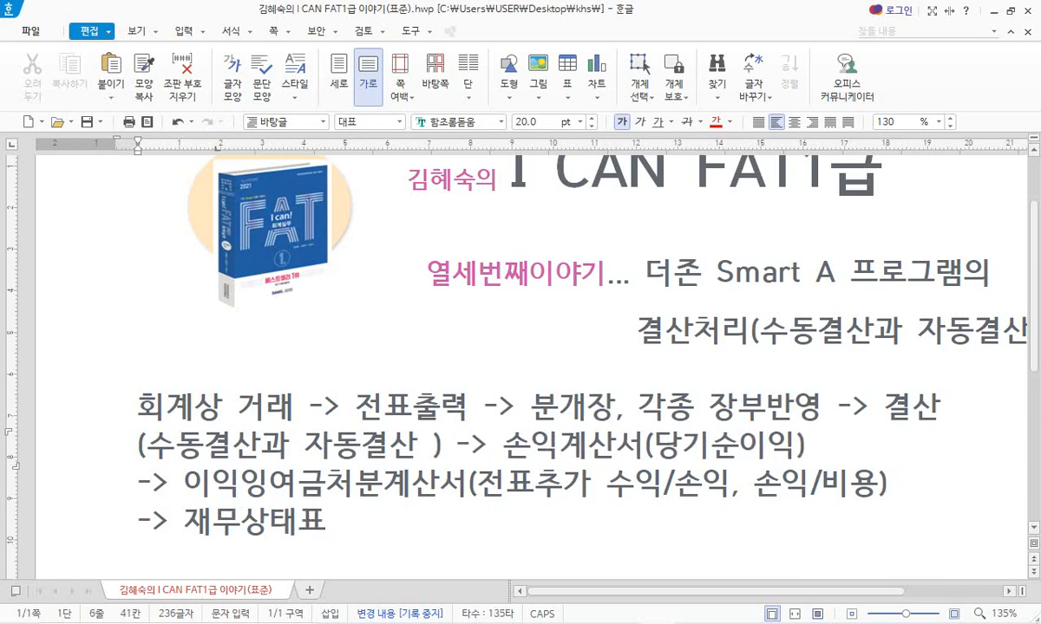
key("Left")
key("Left")
key("Left")
key("Left")
type("(소")
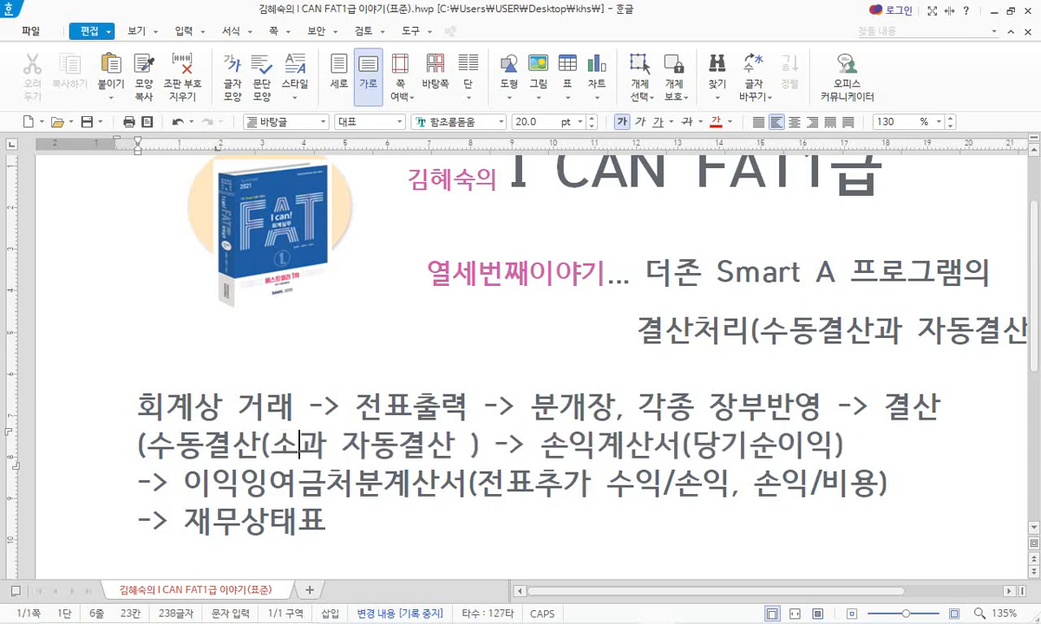
type("모품)")
- Insert "(상품재고)" directly after 자동결산 in the parenthesised closing methods
key("Right")
key("Right")
key("Right")
key("Right")
key("Right")
key("Right")
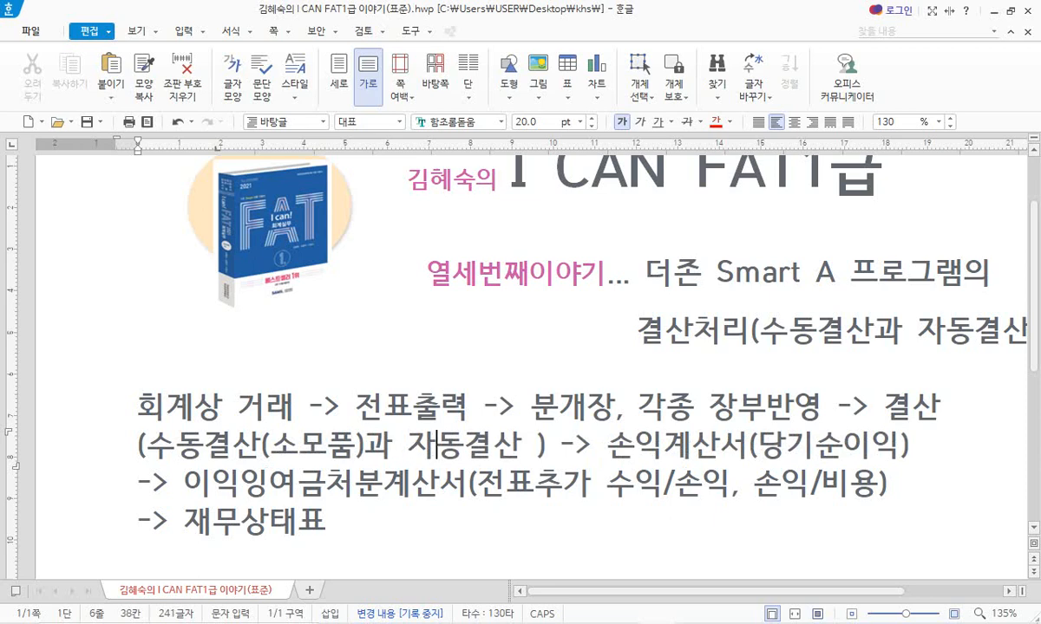
type("(상ㅠ")
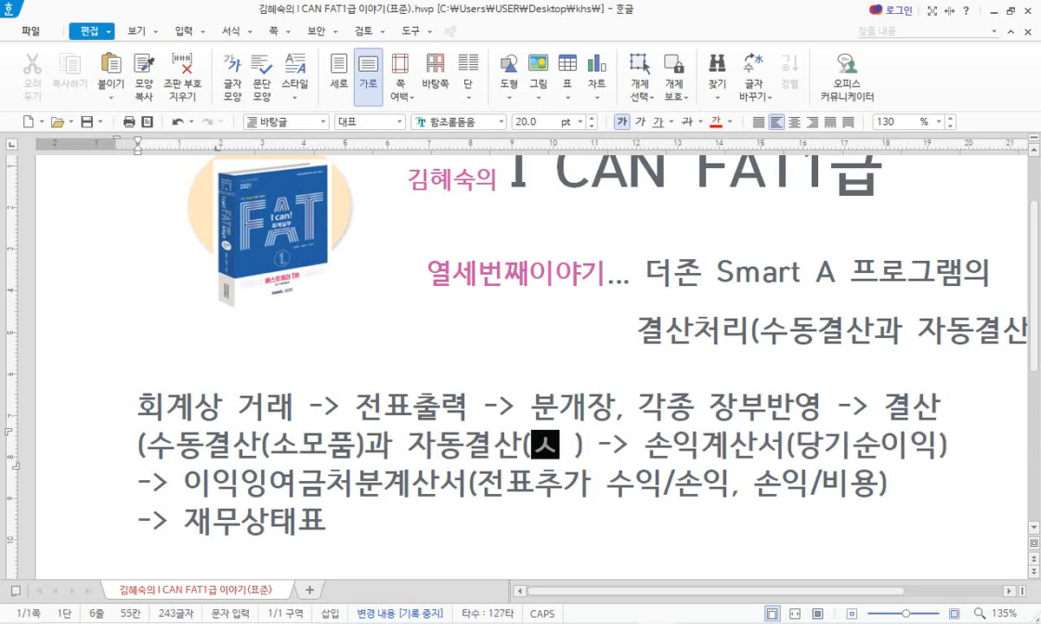
type("품재고)")
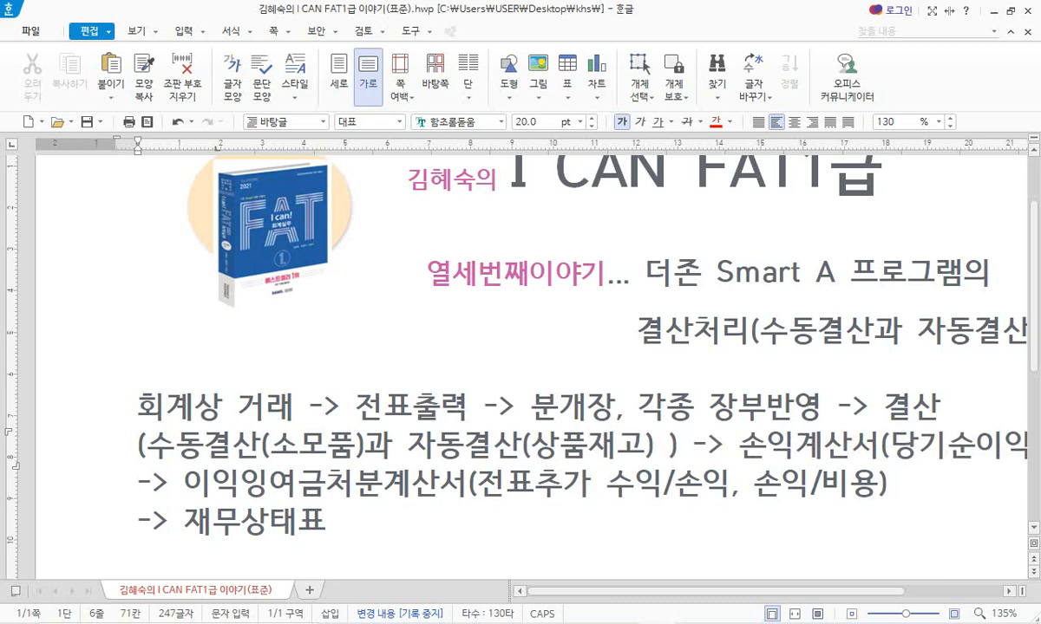
- Break the line before the 손익계산서 arrow so that "-> 손익계산서(당기순이익)" starts its own line
key("Right")
key("Right")
key("Right")
key("Return")
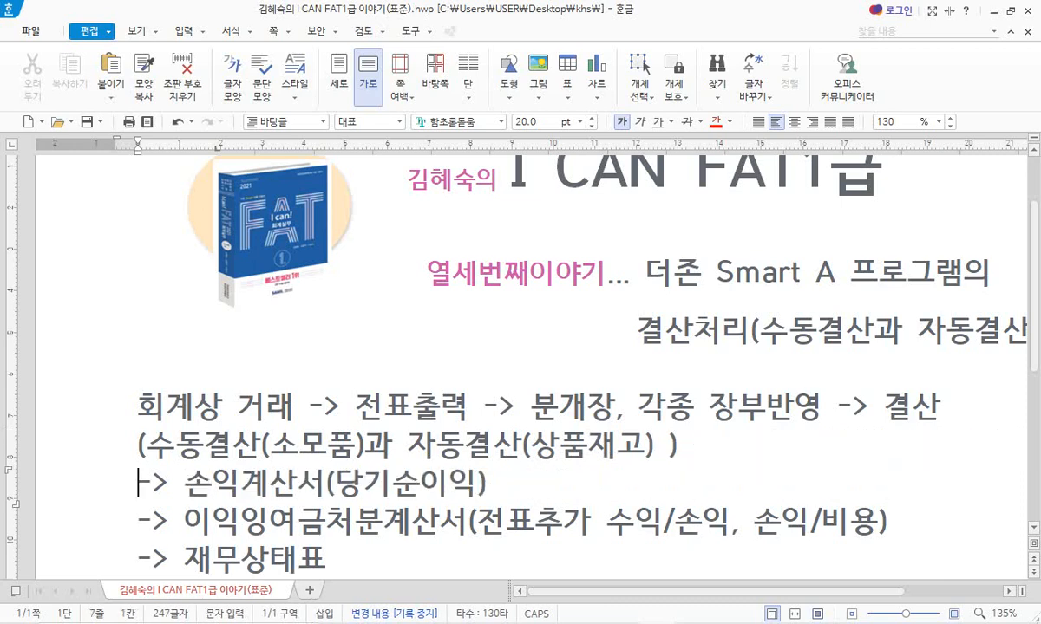
scroll(521, 364, "down", 1)
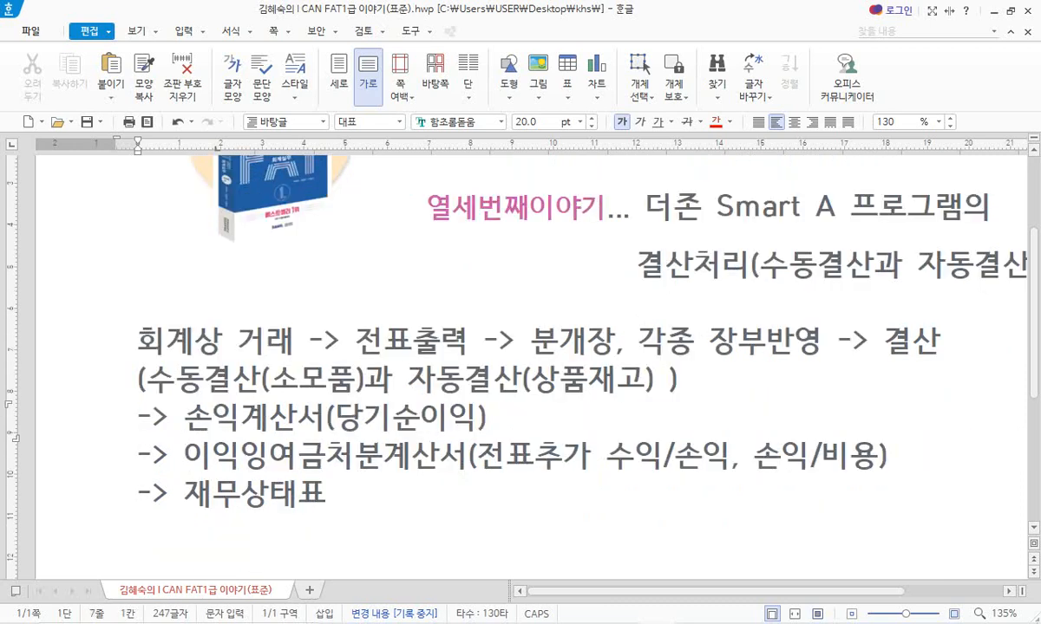
- Underline the words 이익잉여금처분계산서 and 재무상태표 in the closing flow
left_click(412, 457)
left_click_drag(184, 458, 469, 458)
key("ctrl+u")
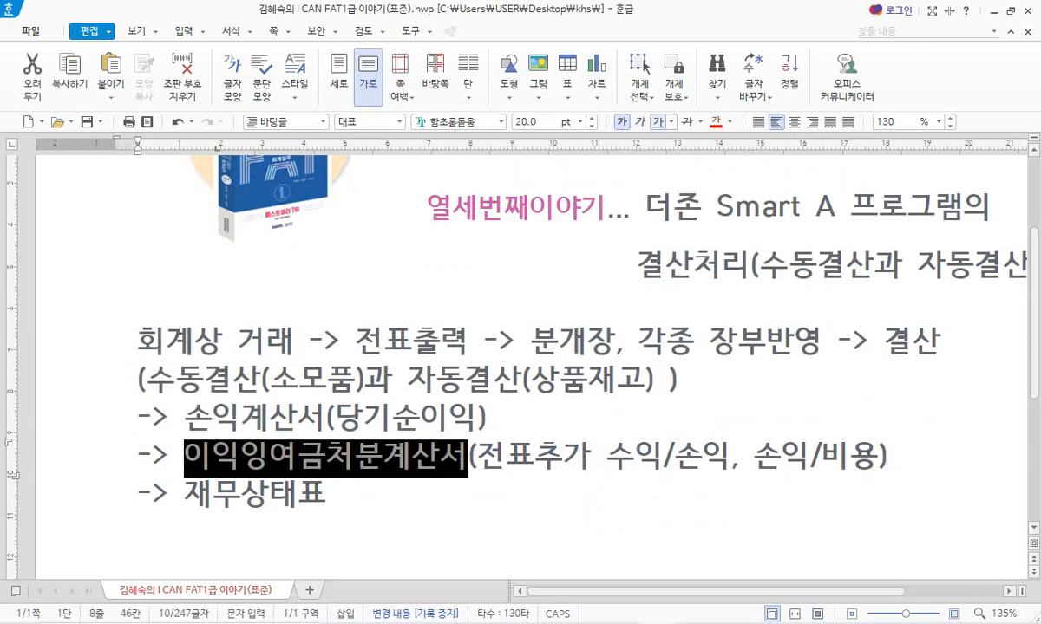
left_click(214, 419)
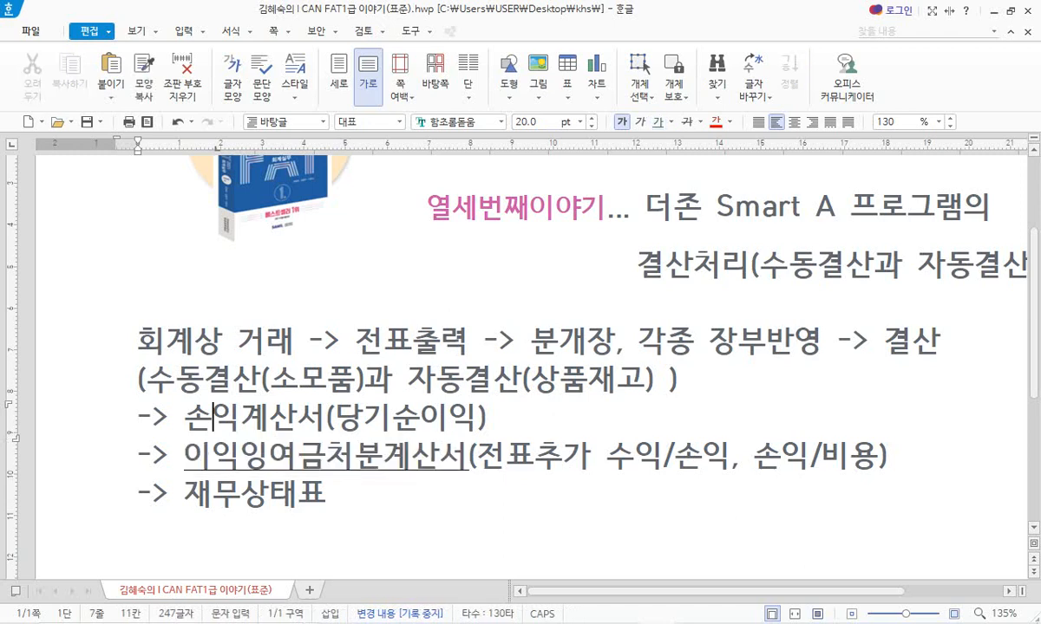
left_click_drag(185, 458, 505, 457)
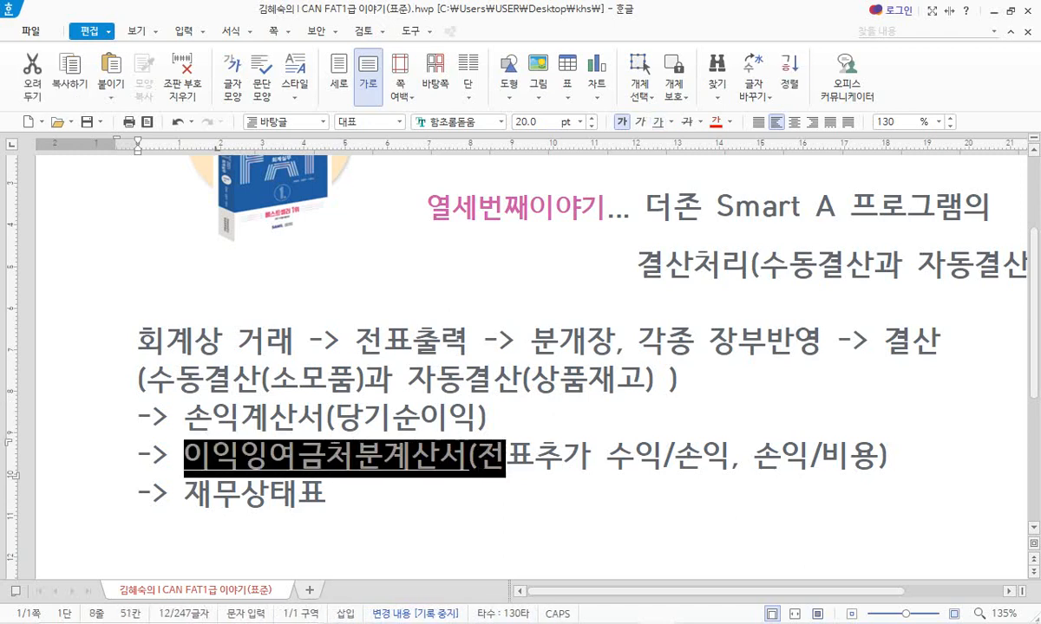
left_click_drag(185, 497, 328, 496)
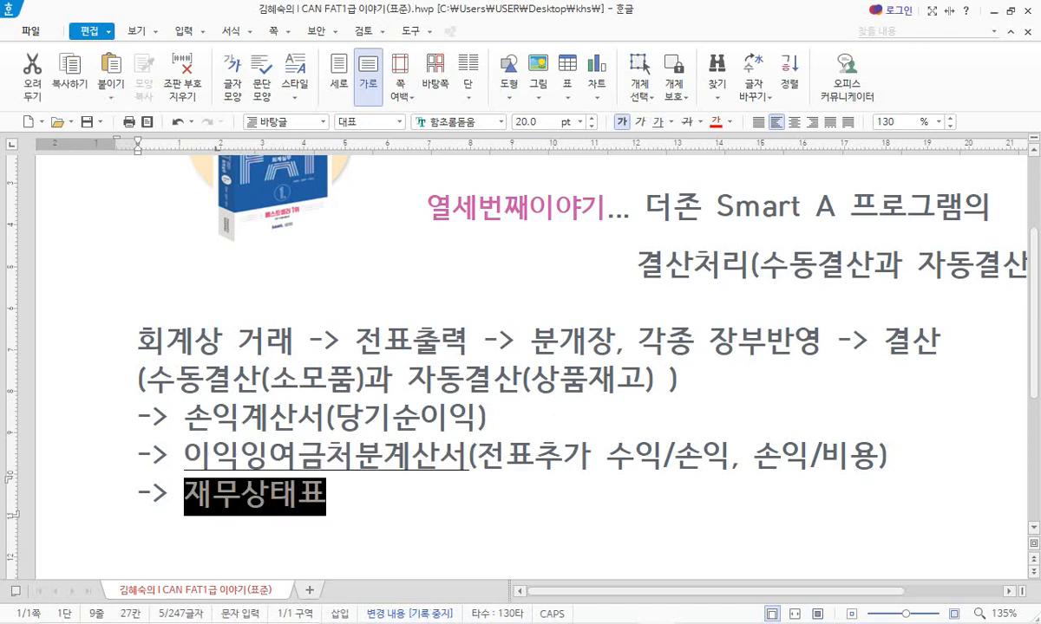
key("ctrl+u")
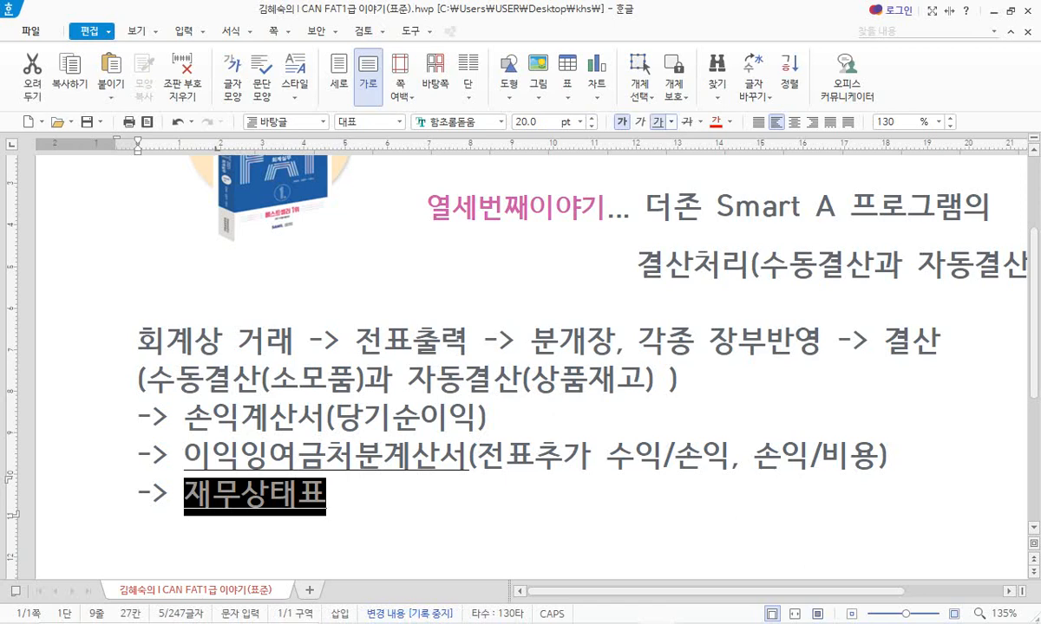
- Add ", 미.익.잉" after 손익/비용 inside the parentheses on the 이익잉여금처분계산서 line
left_click_drag(185, 458, 439, 458)
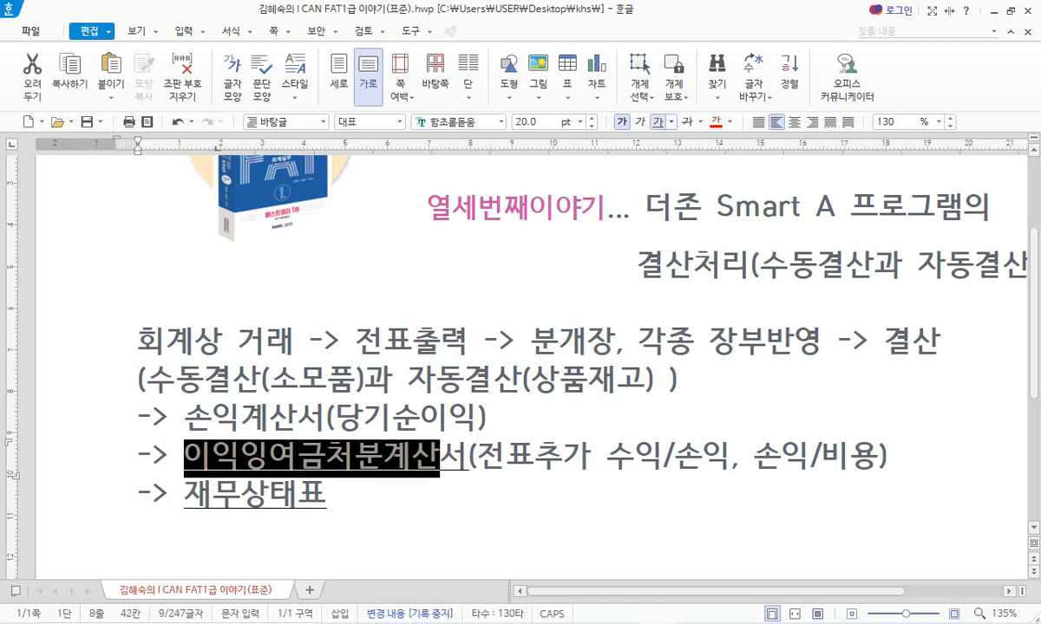
left_click(903, 456)
left_click(879, 456)
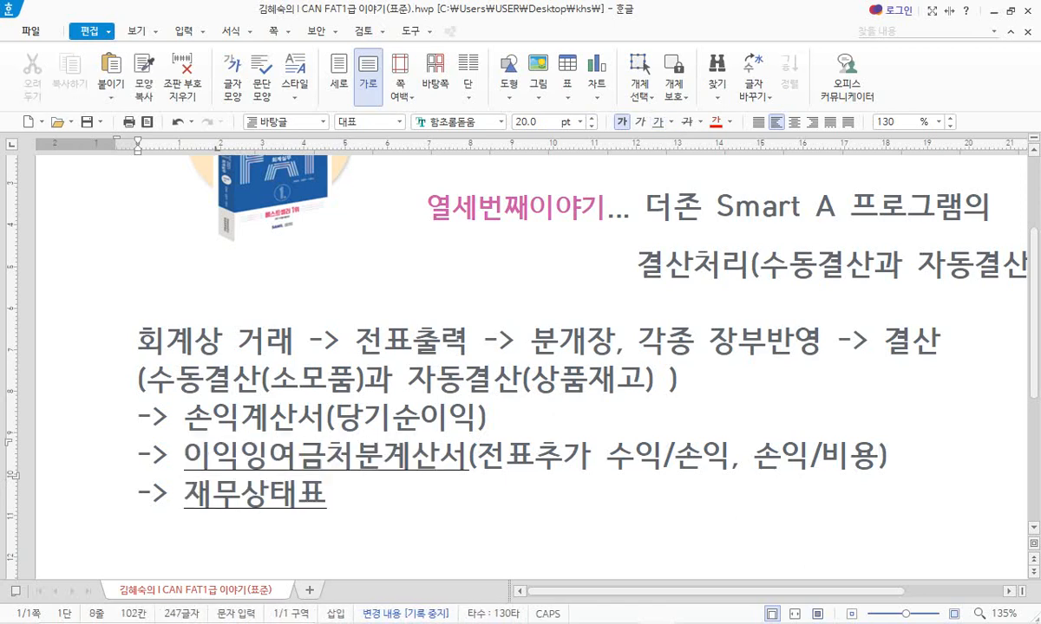
type(", 미")
type(".익ㅇ")
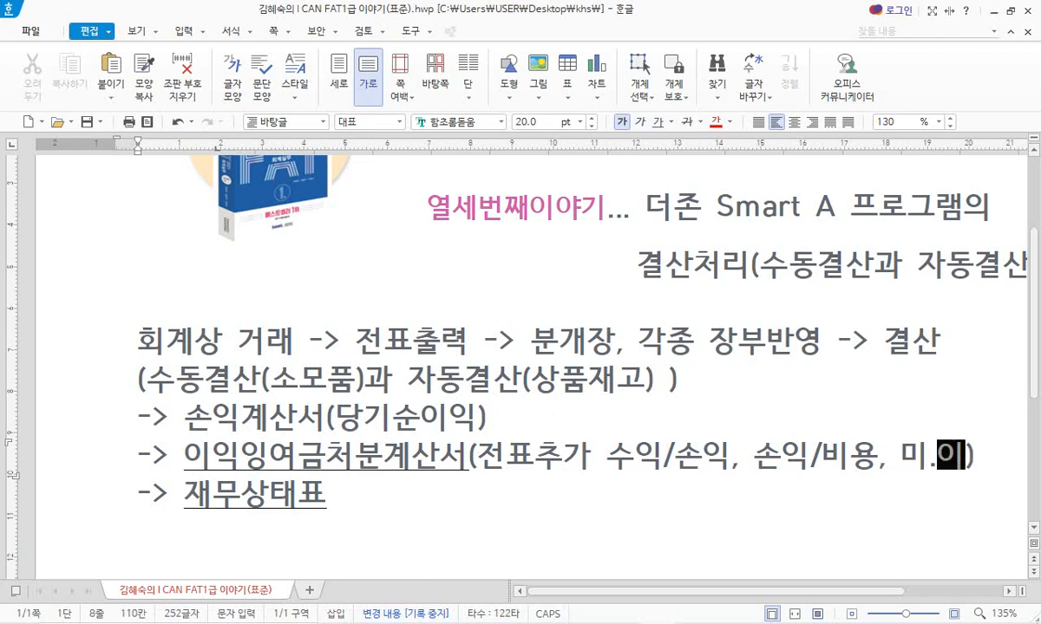
key("BackSpace")
type(".잉")
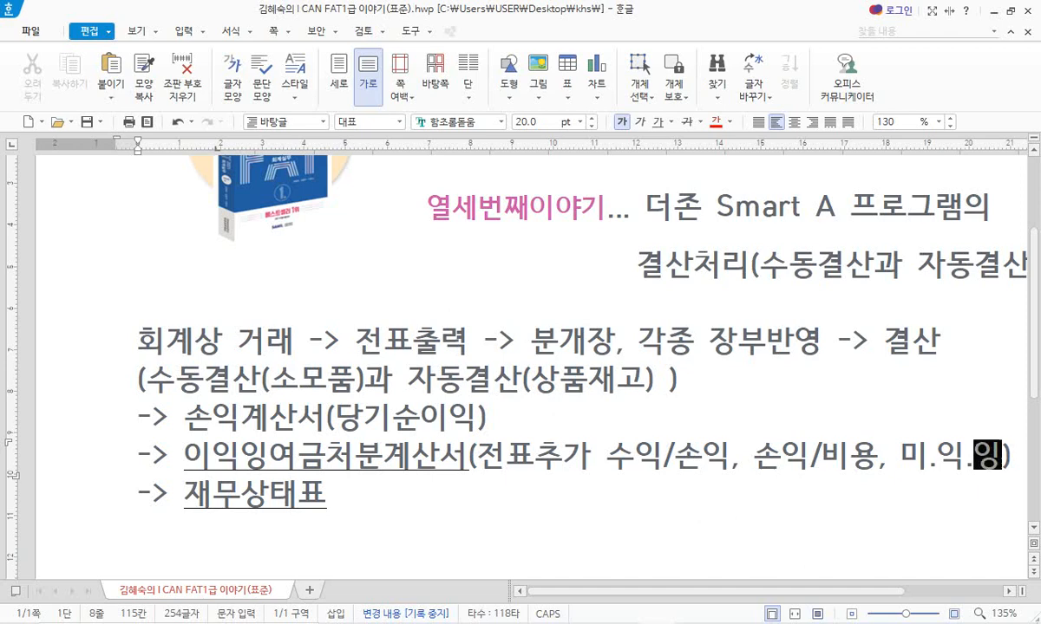
left_click(218, 494)
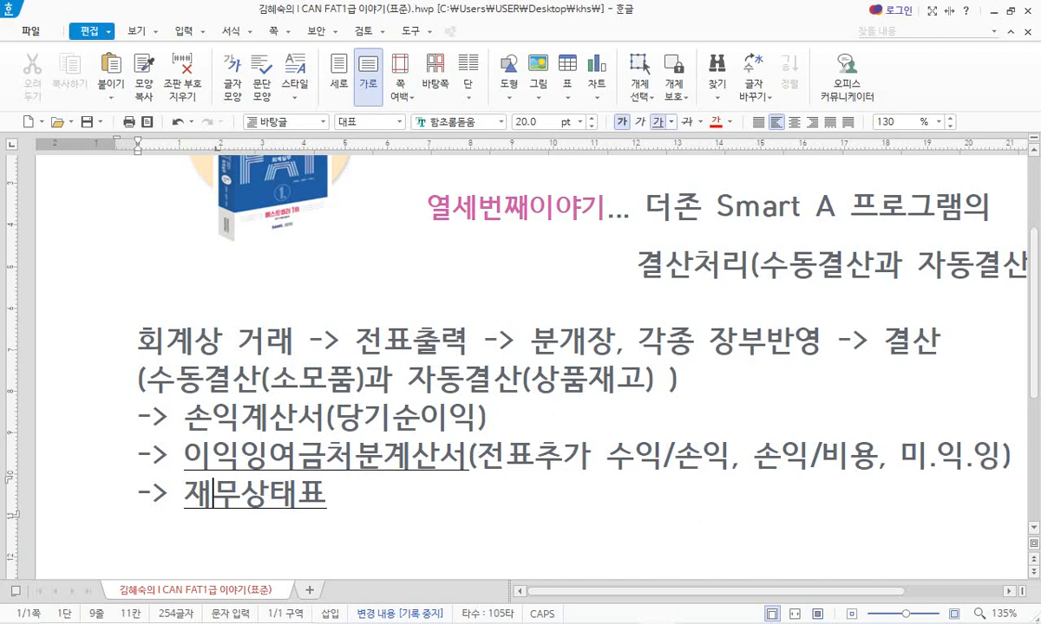
- Underline "손익계산서(당기순이익)" in the closing flow
left_click_drag(184, 457, 476, 457)
left_click_drag(886, 457, 1002, 457)
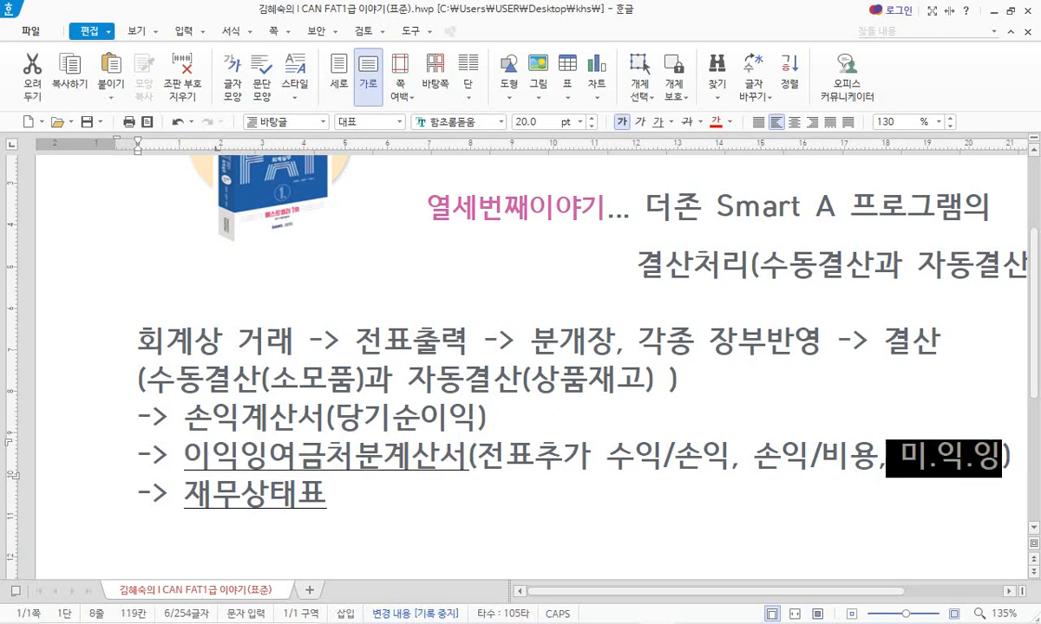
left_click(327, 494)
left_click_drag(184, 419, 487, 419)
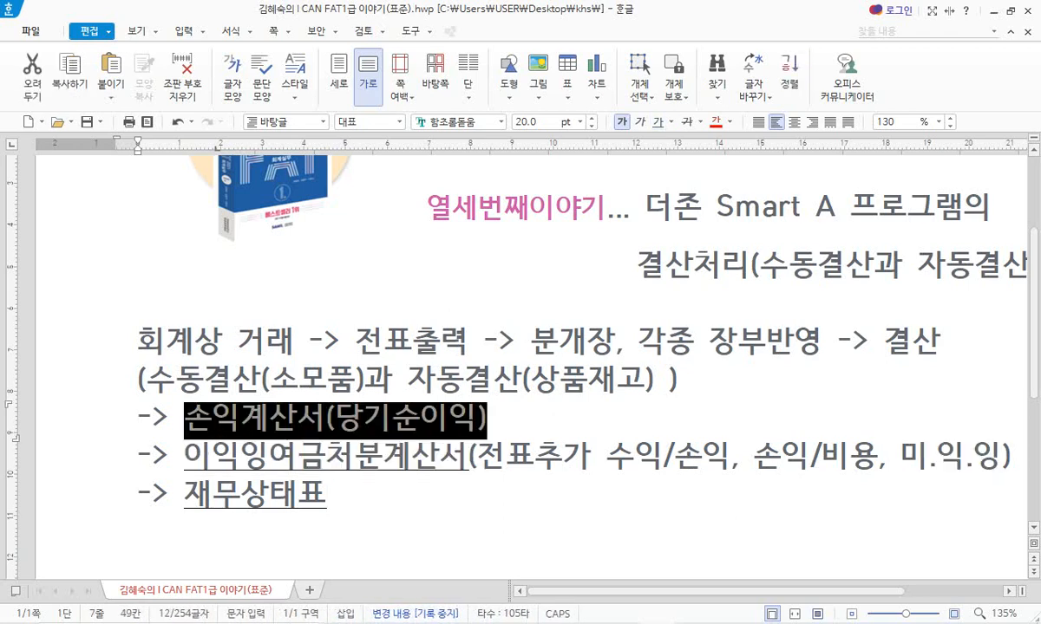
left_click(659, 121)
key("Escape")
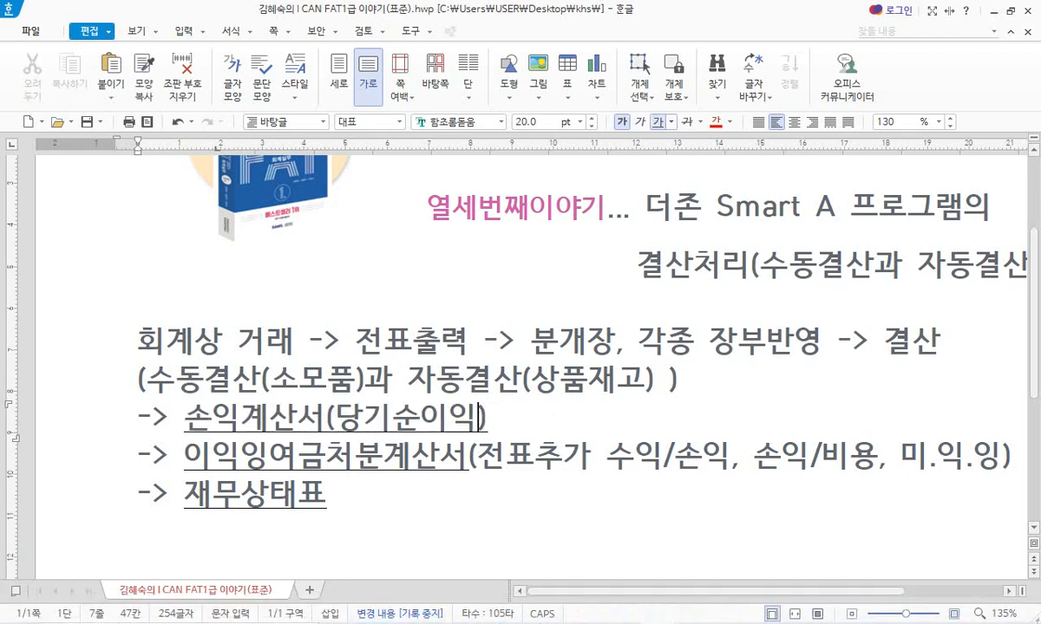
- Switch to 더존 SmartA and open the 손익계산서 for December 2021
left_click(619, 608)
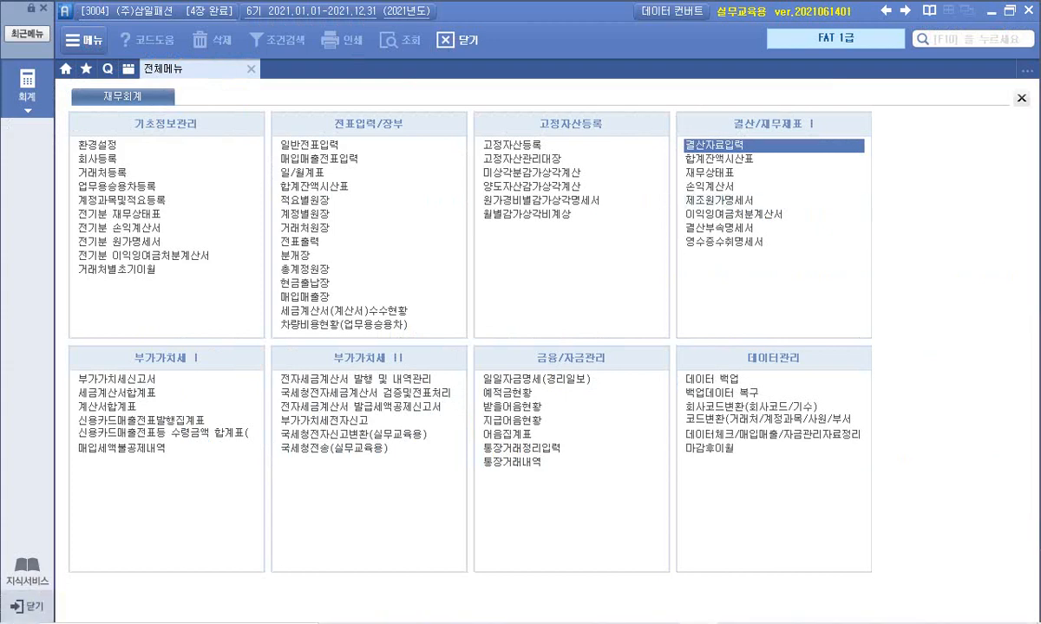
left_click(720, 186)
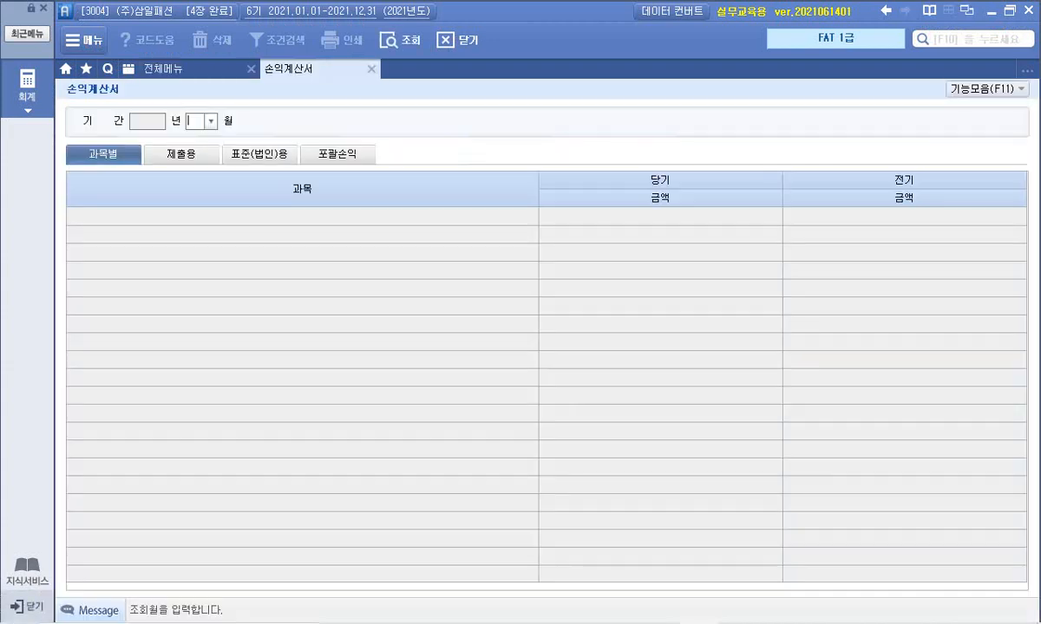
key("Return")
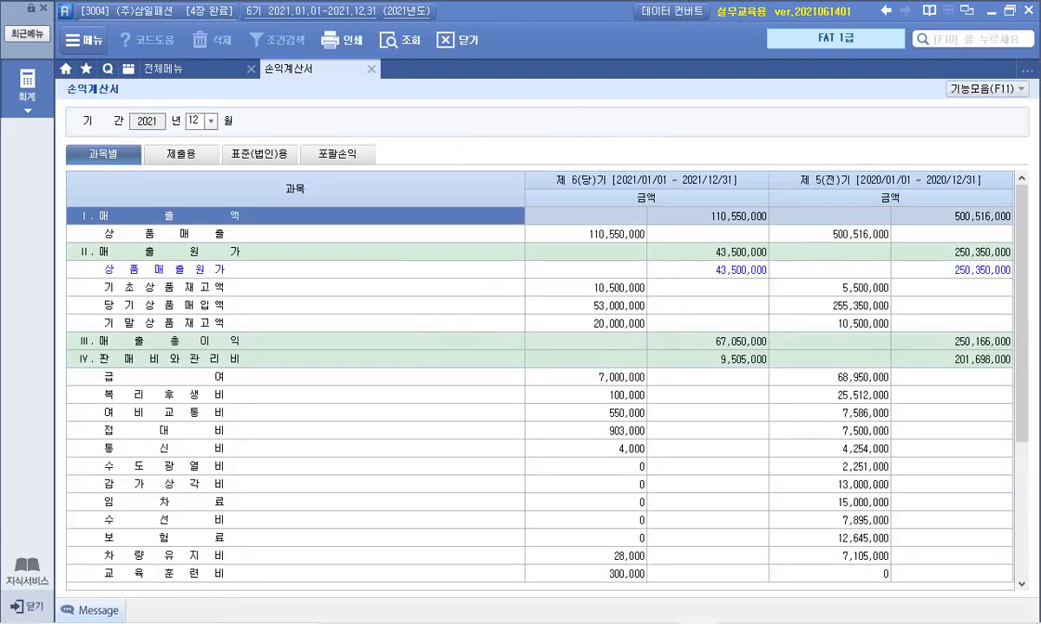
- Examine the 손익계산서 from 매출원가 and 매출총이익 through 영업이익 and 법인세차감전이익 down to 당기순이익
left_click(295, 252)
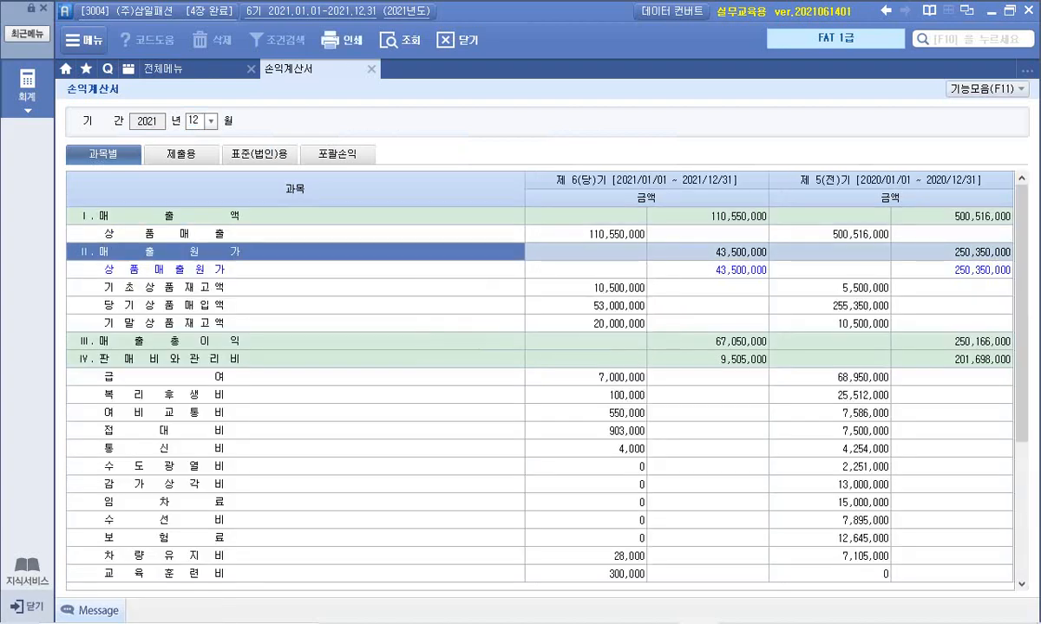
left_click(295, 342)
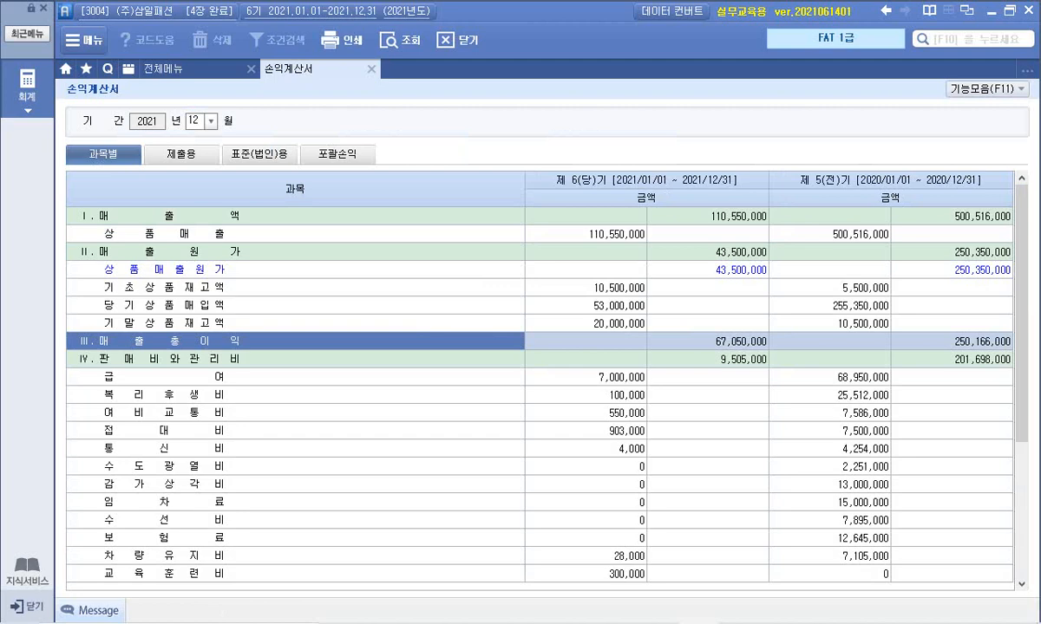
left_click(295, 359)
scroll(295, 395, "down", 4)
left_click(295, 448)
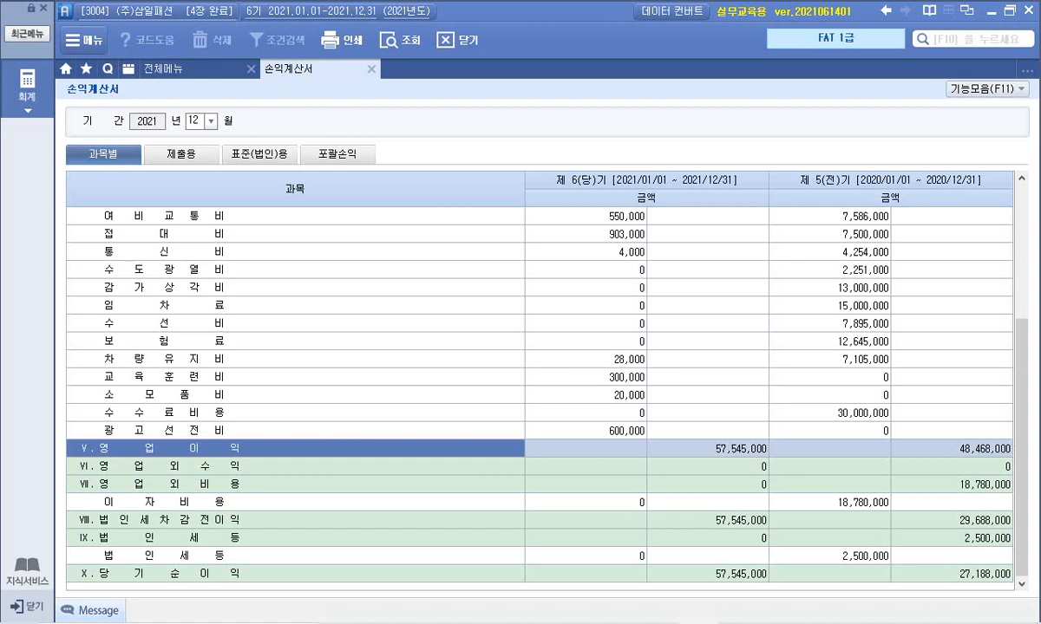
left_click(295, 521)
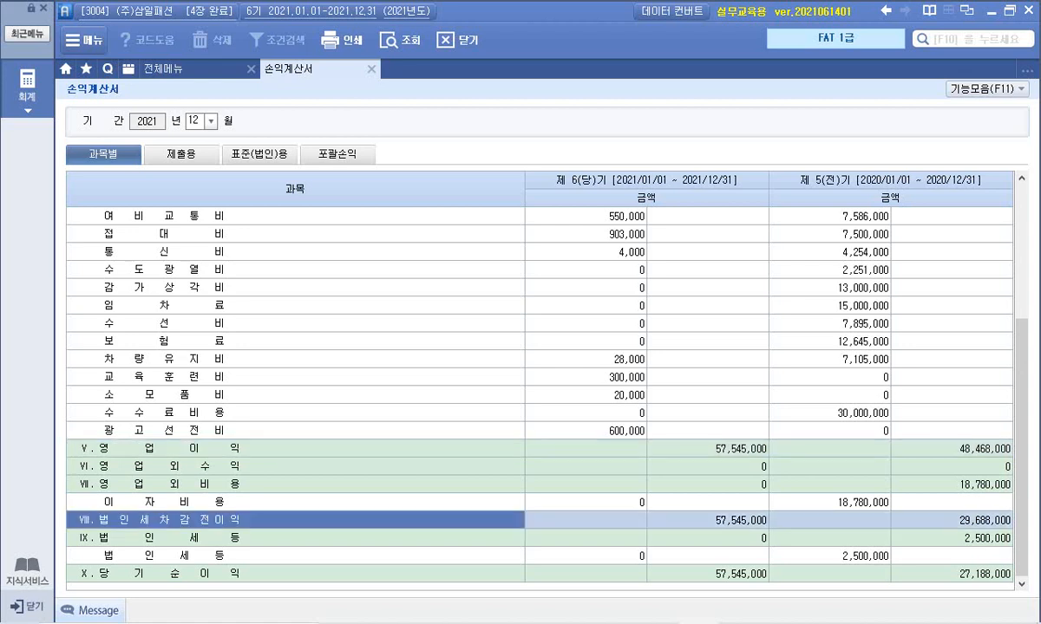
left_click(294, 556)
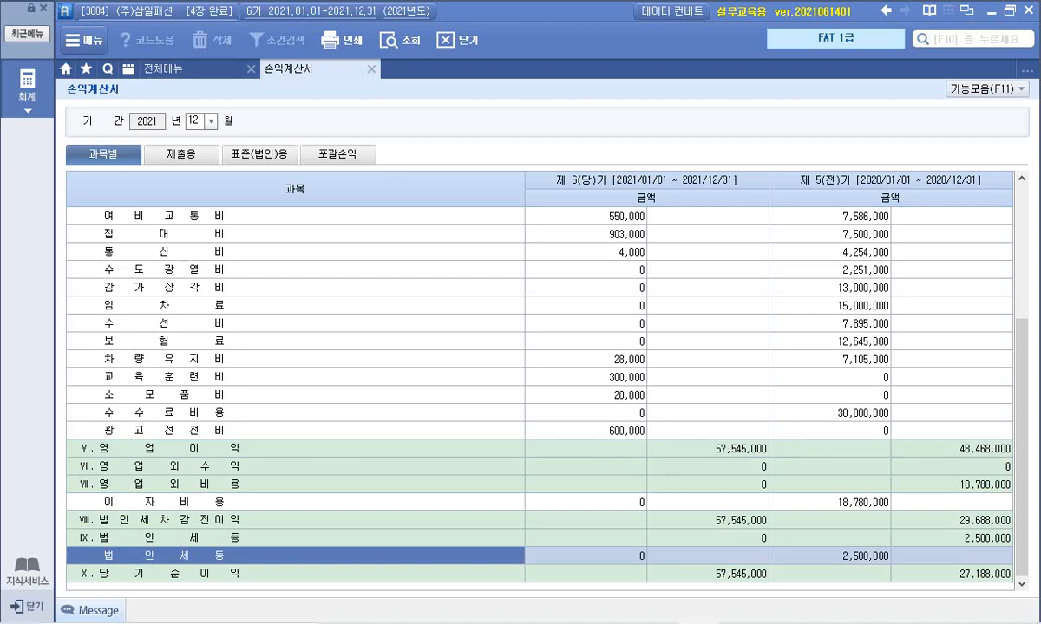
left_click(295, 575)
- Open the 이익잉여금처분계산서 and check its current-period 당기순이익 amount
left_click(164, 69)
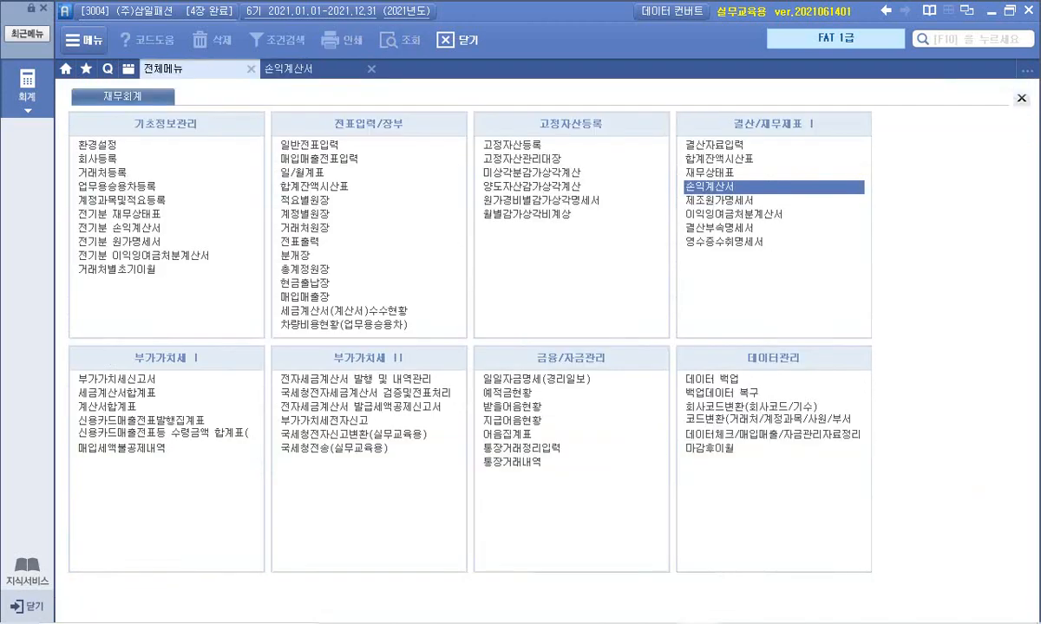
left_click(733, 213)
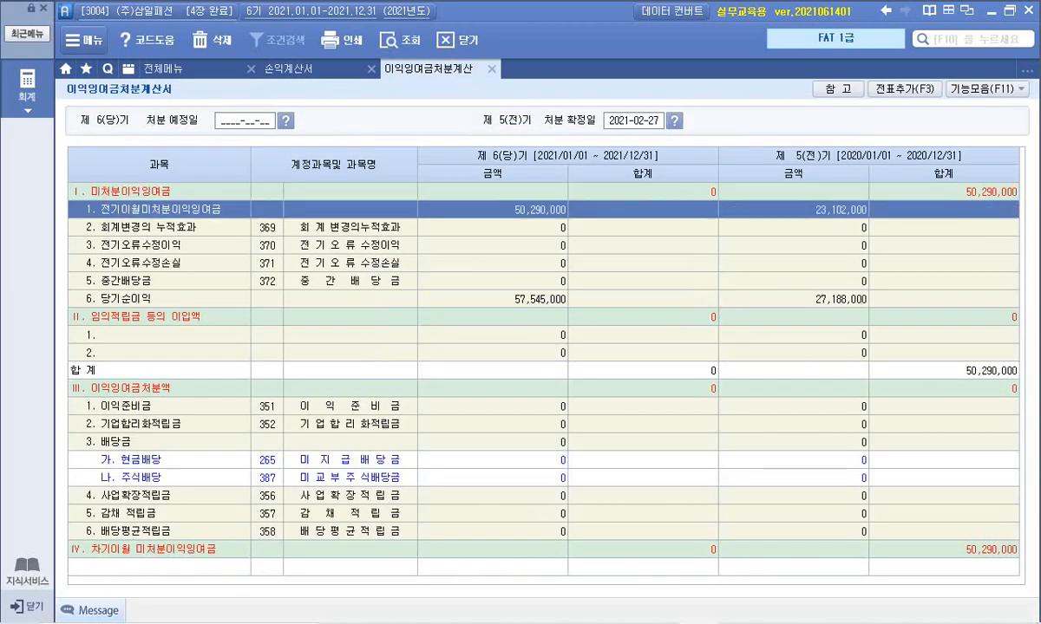
left_click(520, 299)
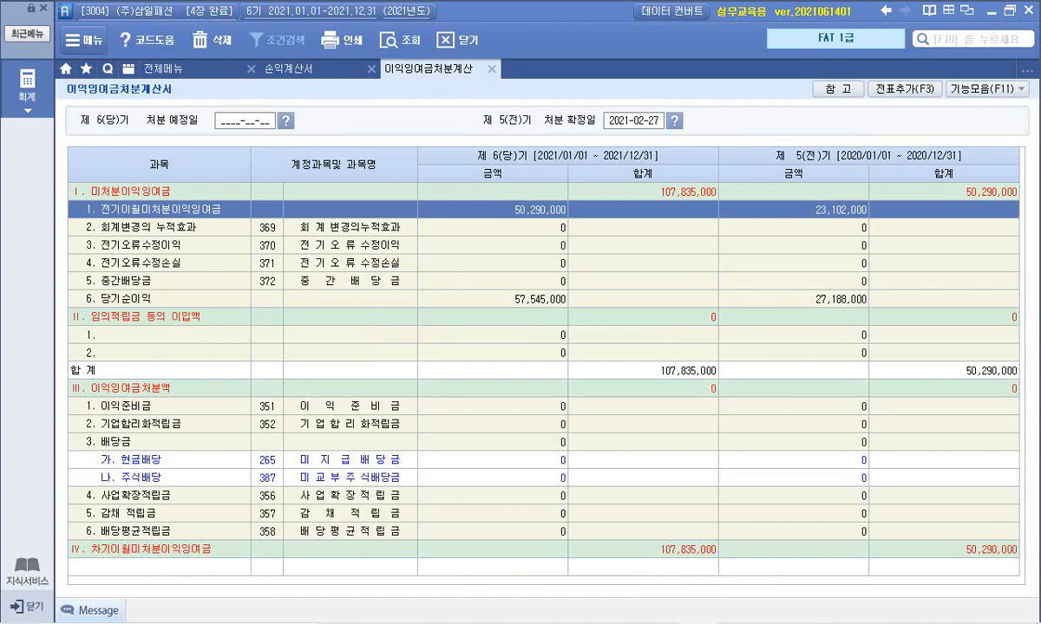
- Check the 이월이익잉여금 amount in the 2020 전기분 재무상태표, and return to the 이익잉여금처분계산서
left_click(187, 68)
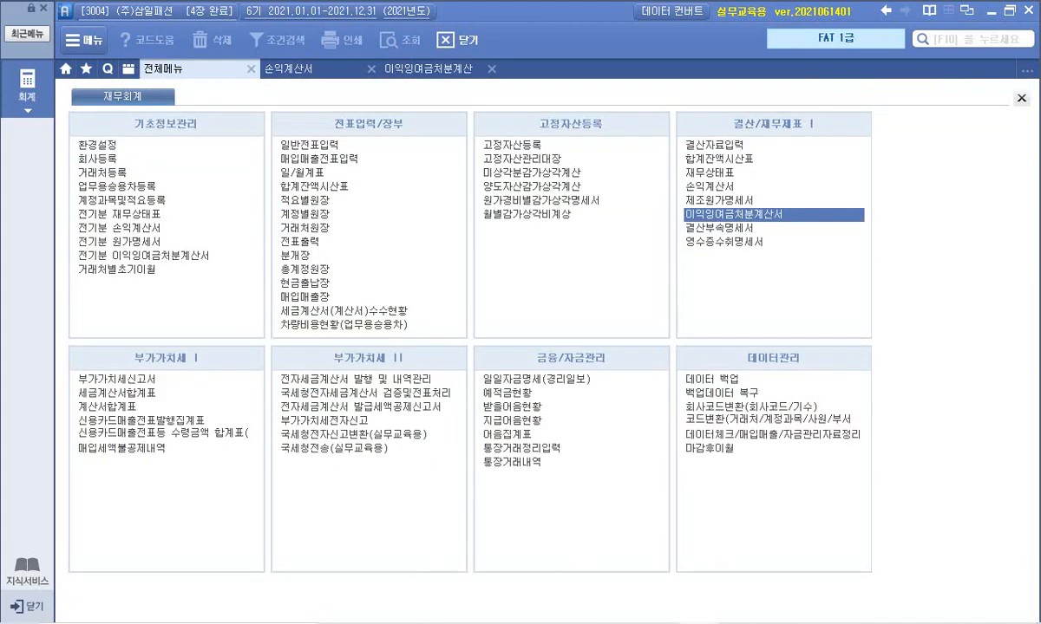
left_click(130, 214)
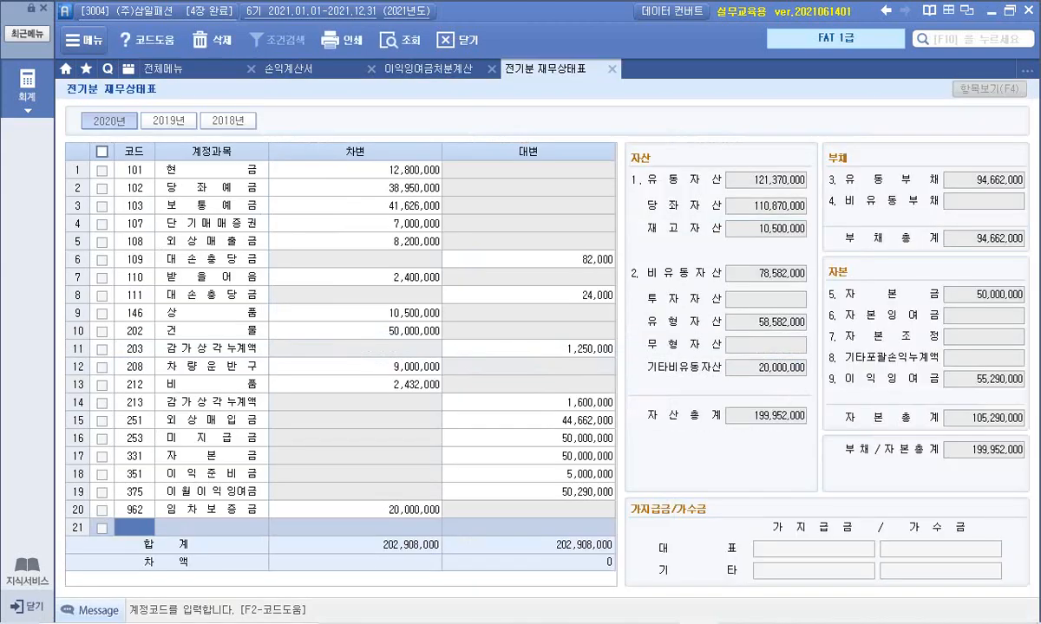
left_click(135, 492)
left_click(528, 492)
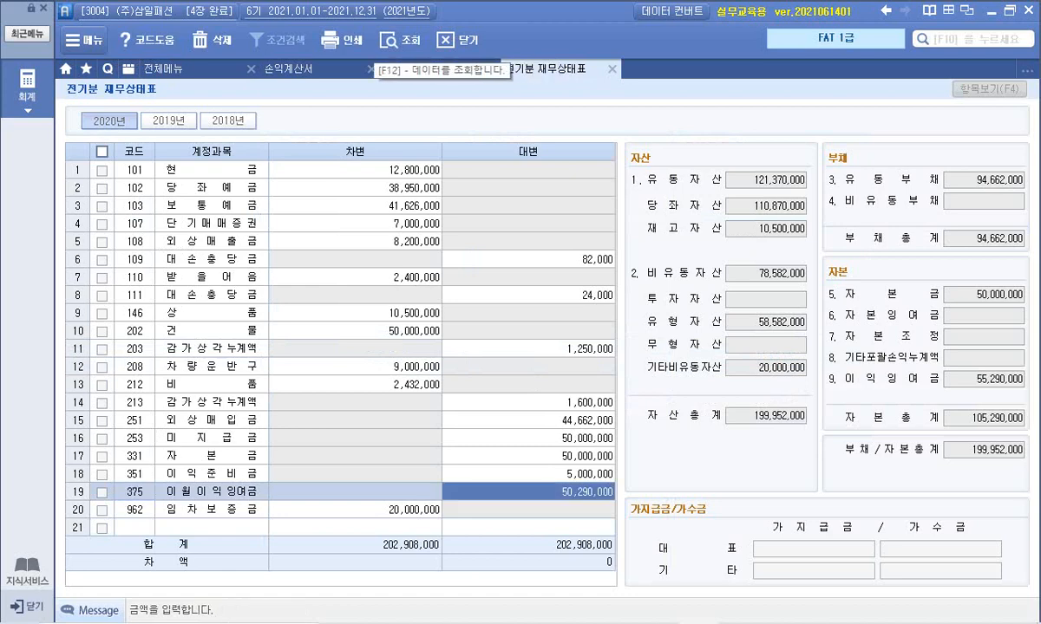
left_click(428, 69)
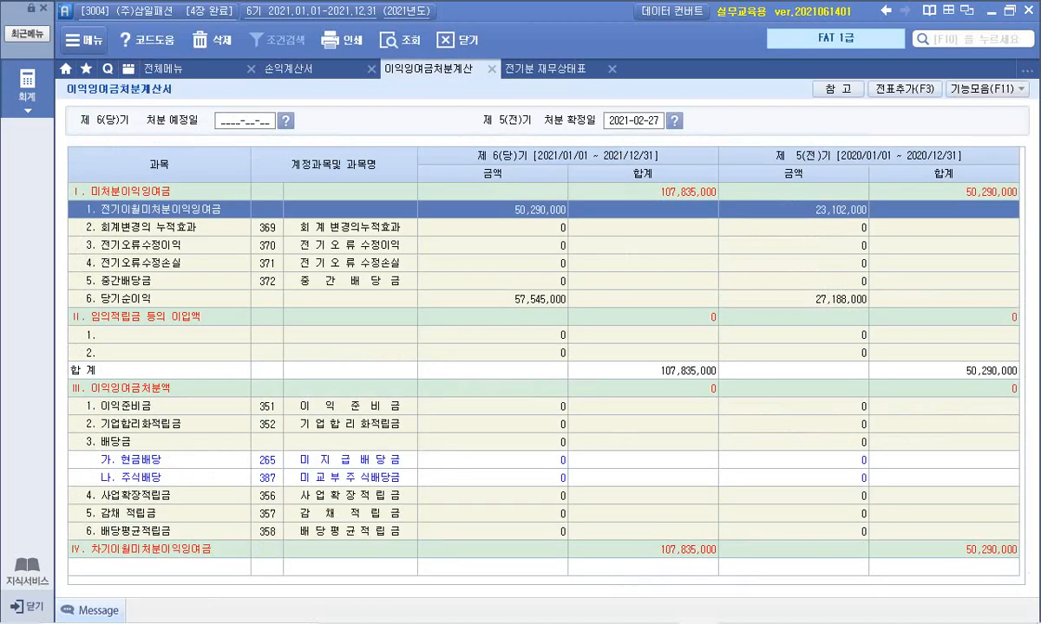
- Check the current-period 당기순이익, 전기이월미처분이익잉여금 and 미처분이익잉여금 amounts in the 이익잉여금처분계산서
left_click(529, 299)
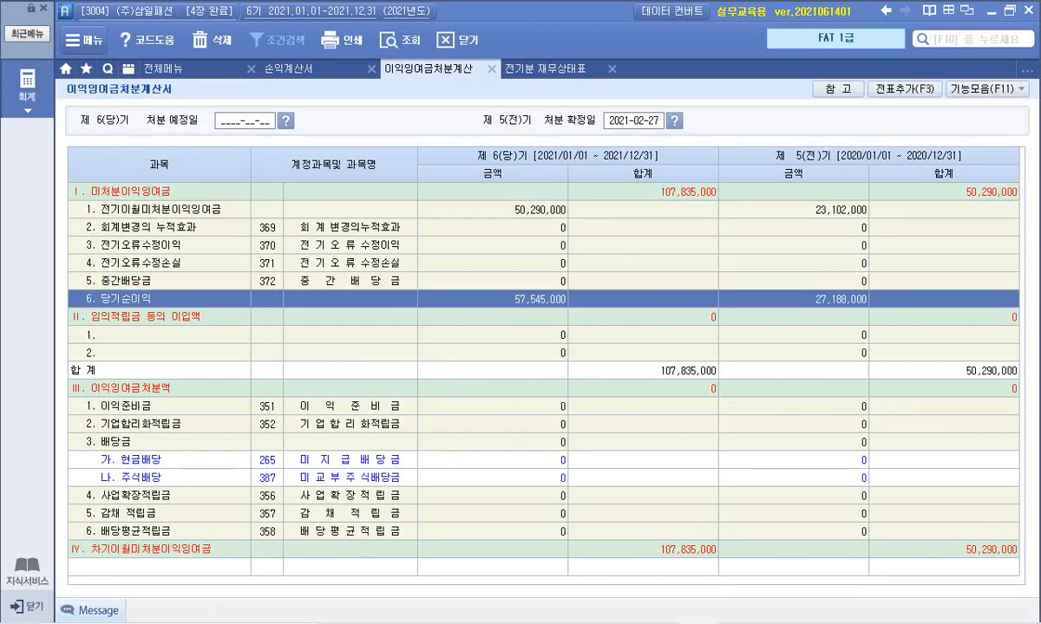
left_click(529, 210)
left_click(668, 191)
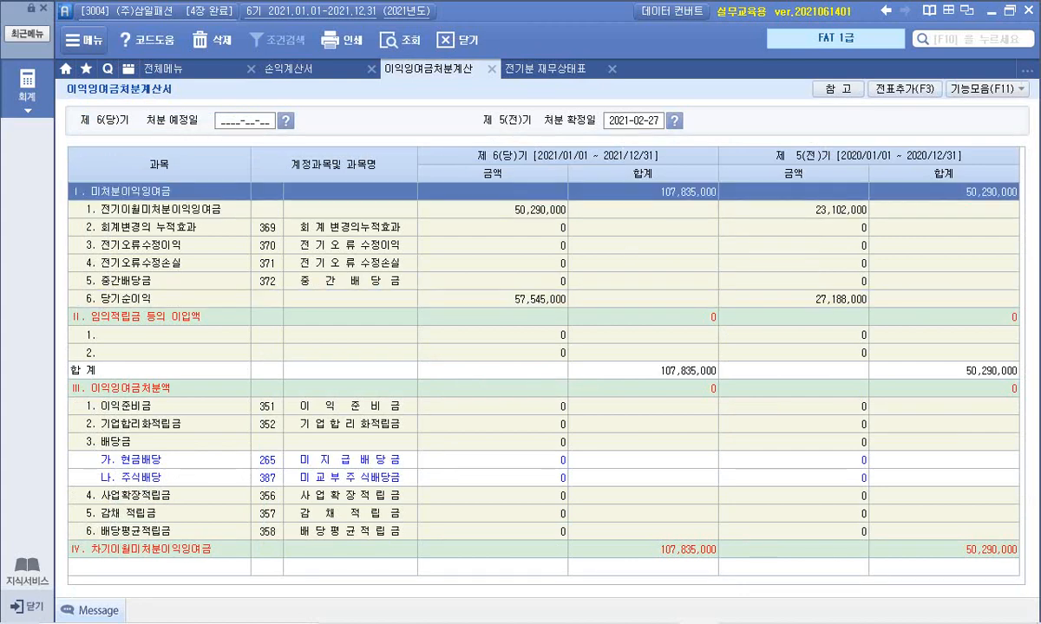
- Close the 전기분 재무상태표 and open the 재무상태표 for December 2021
left_click(612, 69)
left_click(163, 69)
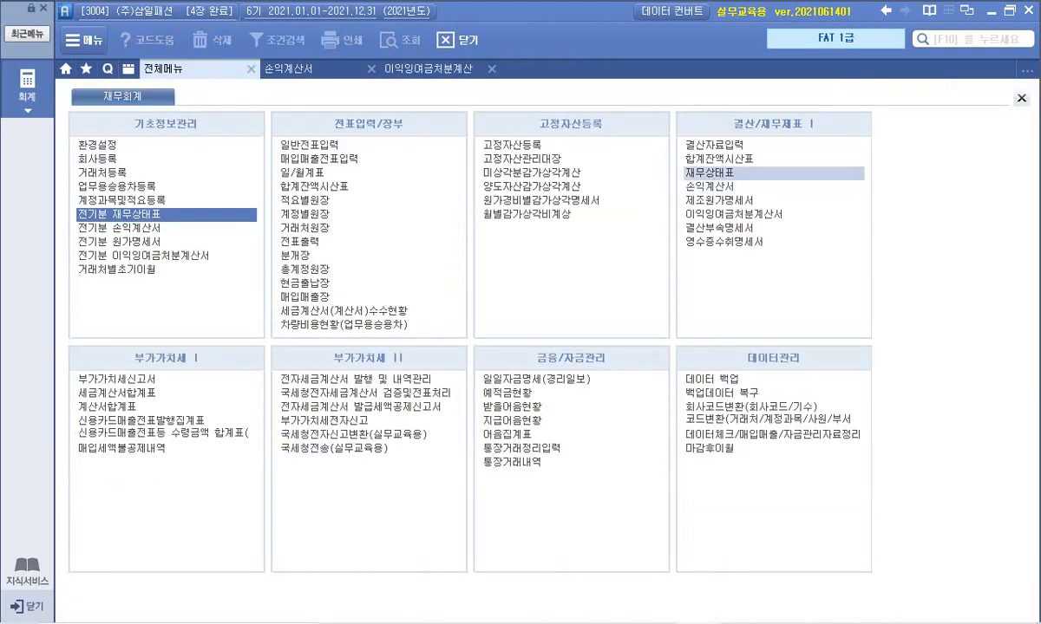
left_click(728, 173)
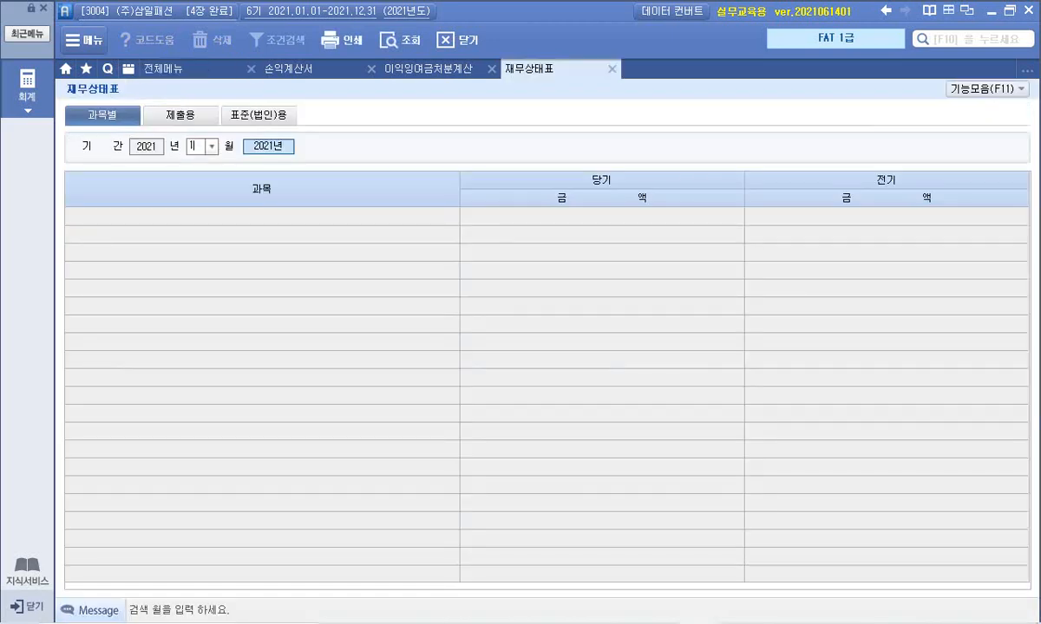
key("Return")
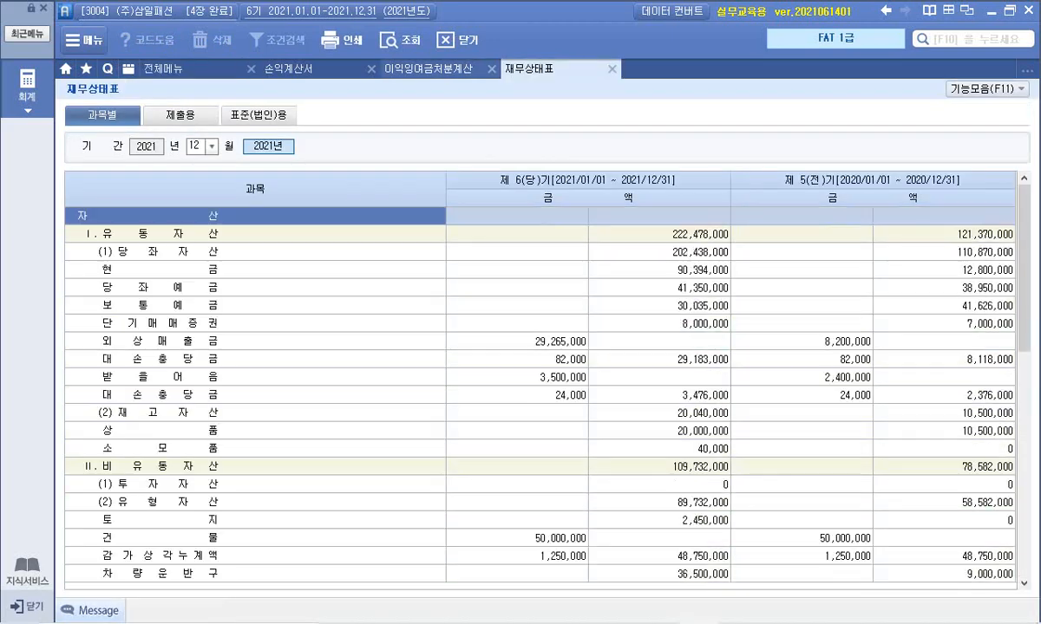
- Compare the current-period 미처분이익잉여금 in the equity section of the 재무상태표 with the 이익잉여금처분계산서
left_click(429, 70)
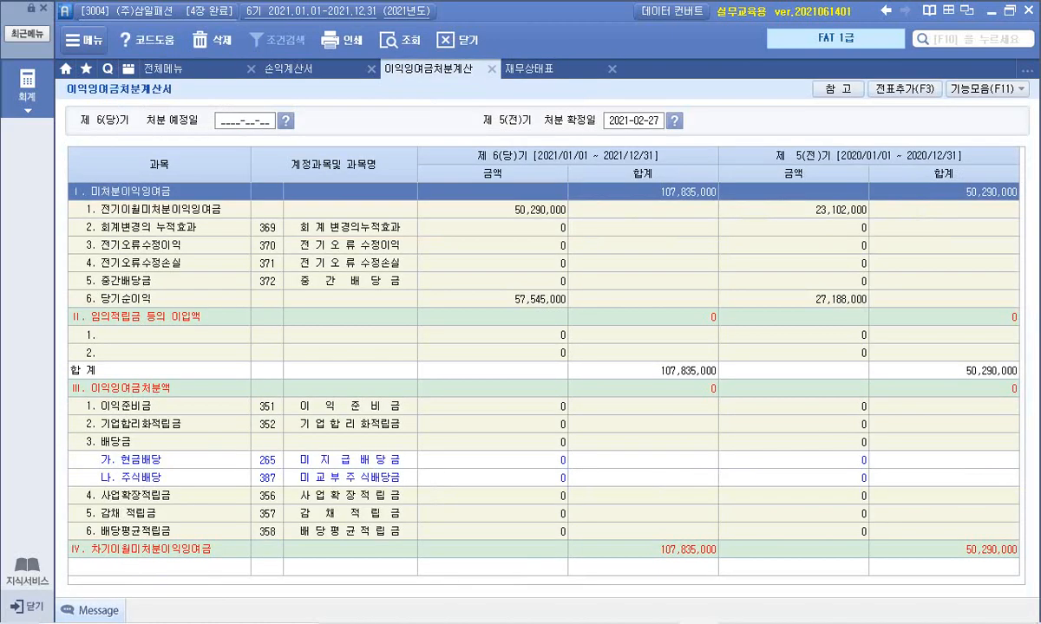
left_click(531, 70)
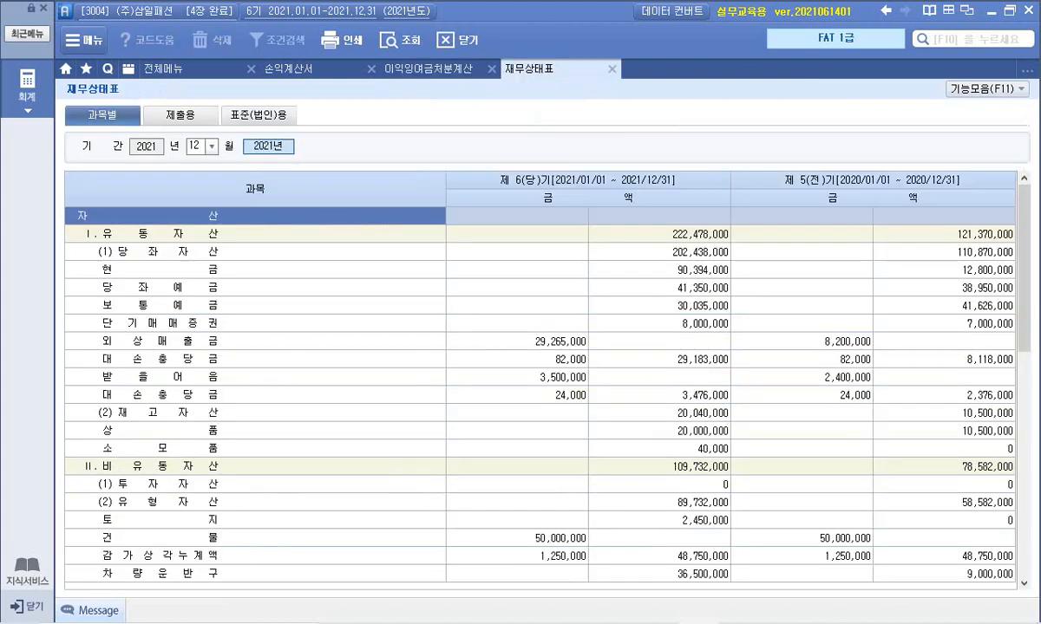
scroll(540, 382, "down", 10)
left_click(659, 485)
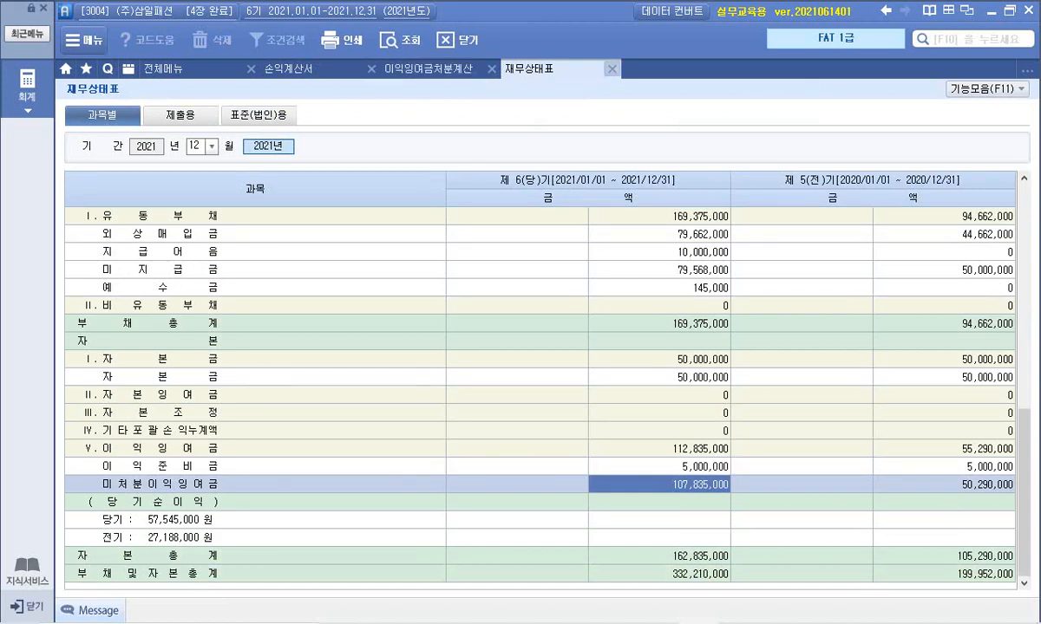
- Generate the closing entries from the 이익잉여금처분계산서 with 전표추가
left_click(430, 69)
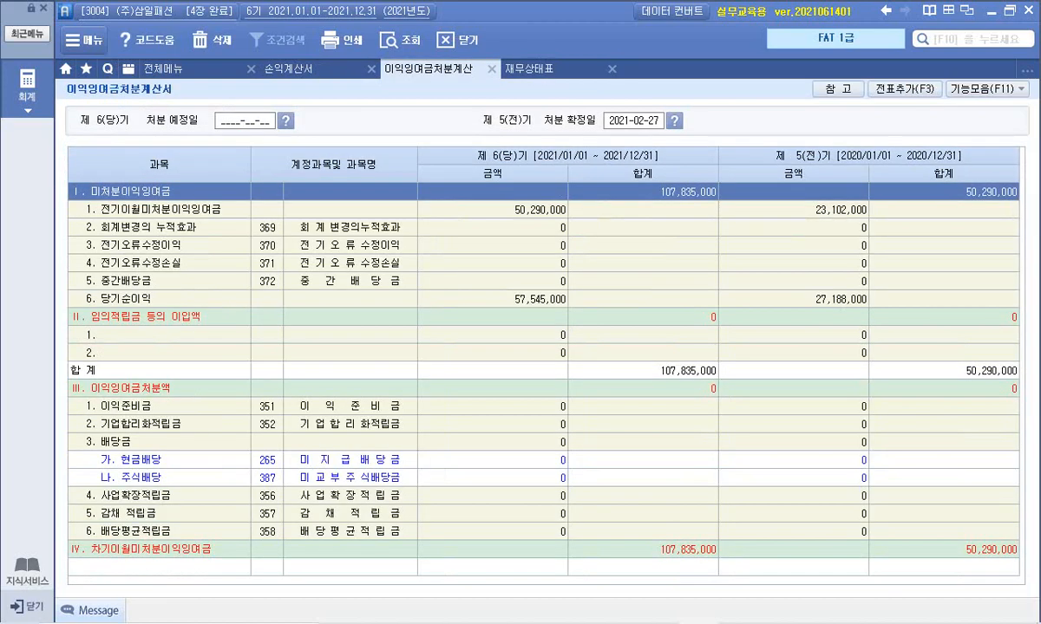
left_click(904, 88)
key("Return")
- Open 일반전표입력 and list the vouchers dated December 31, 2021
left_click(196, 69)
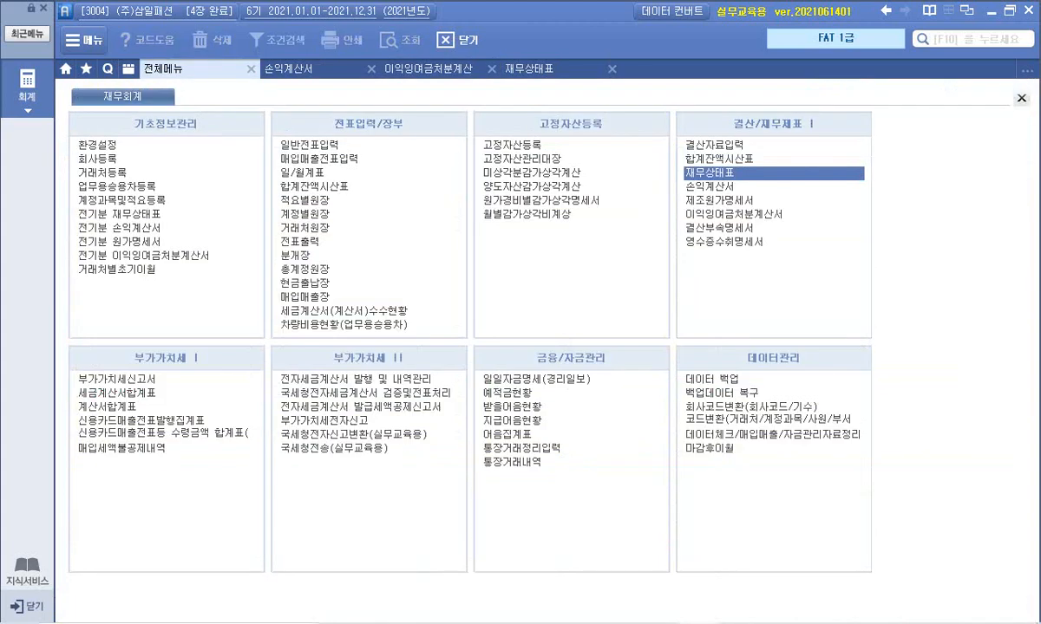
left_click(319, 146)
type("12")
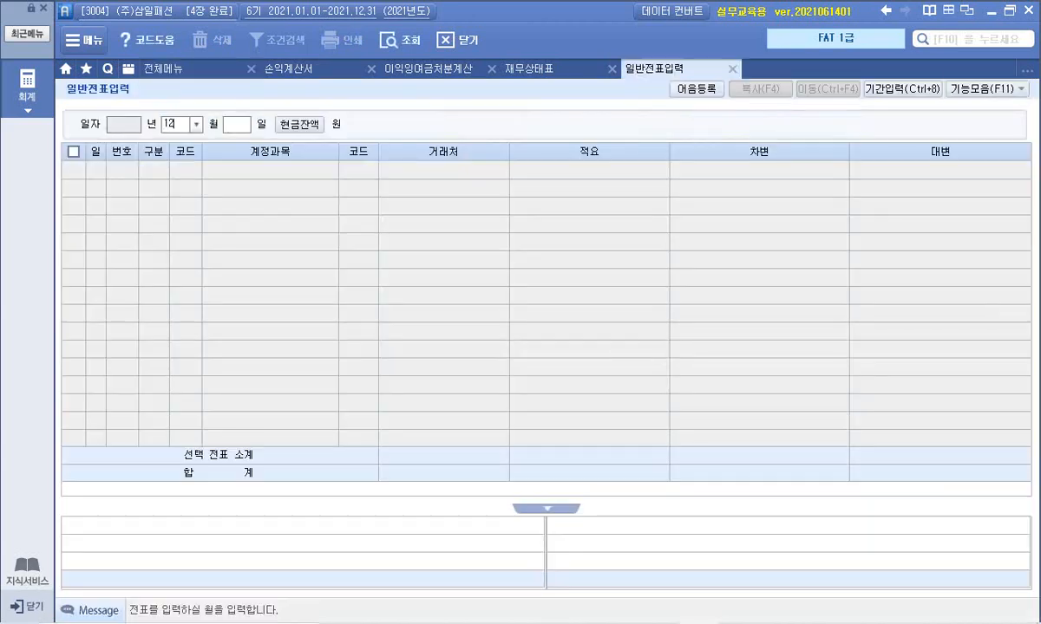
key("Return")
type("31")
key("Return")
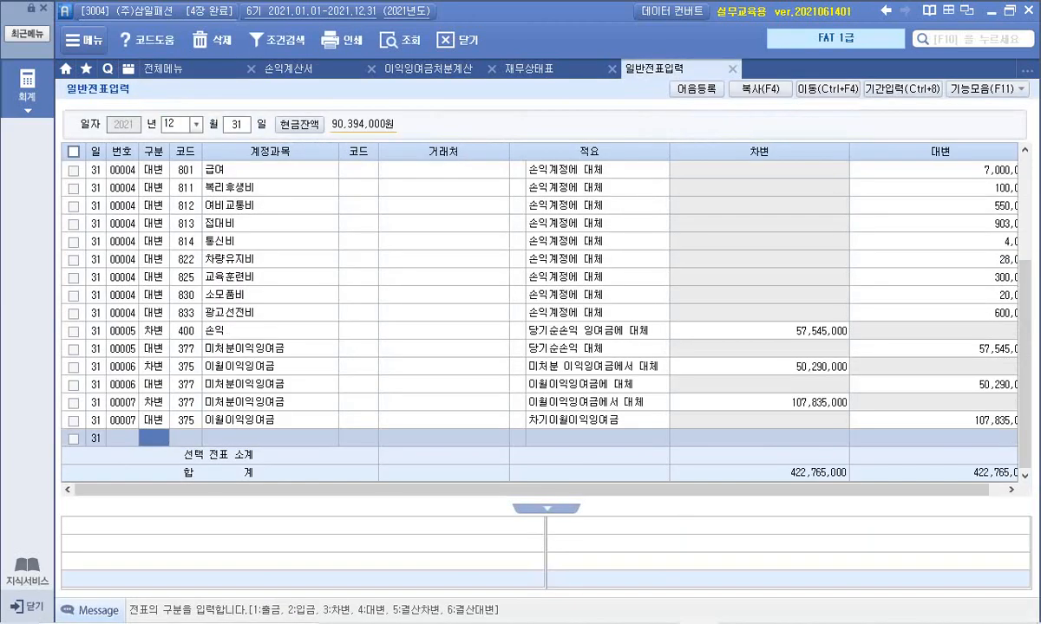
- Examine the December 31 vouchers 00003 and 00004 that transfer 상품매출 and the expense accounts to 손익
left_click(154, 277)
scroll(153, 277, "up", 3)
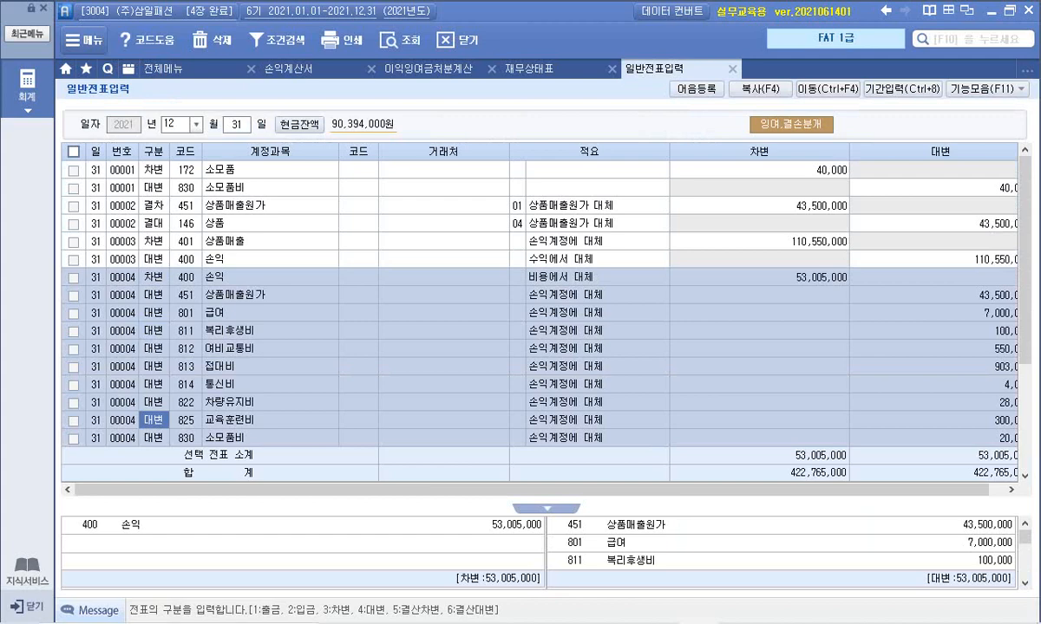
left_click(154, 242)
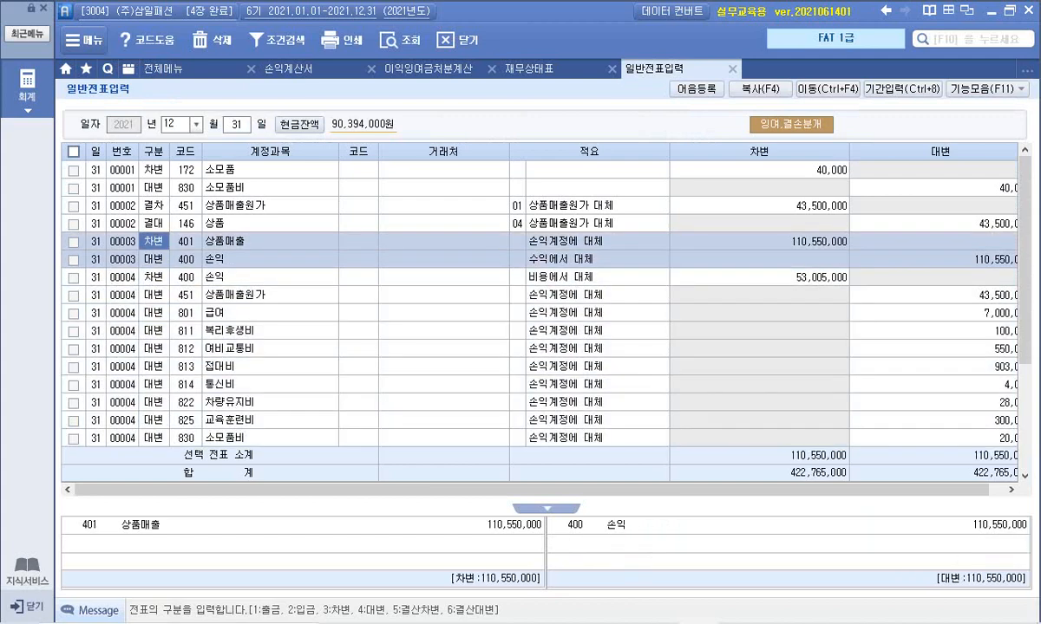
left_click(936, 259)
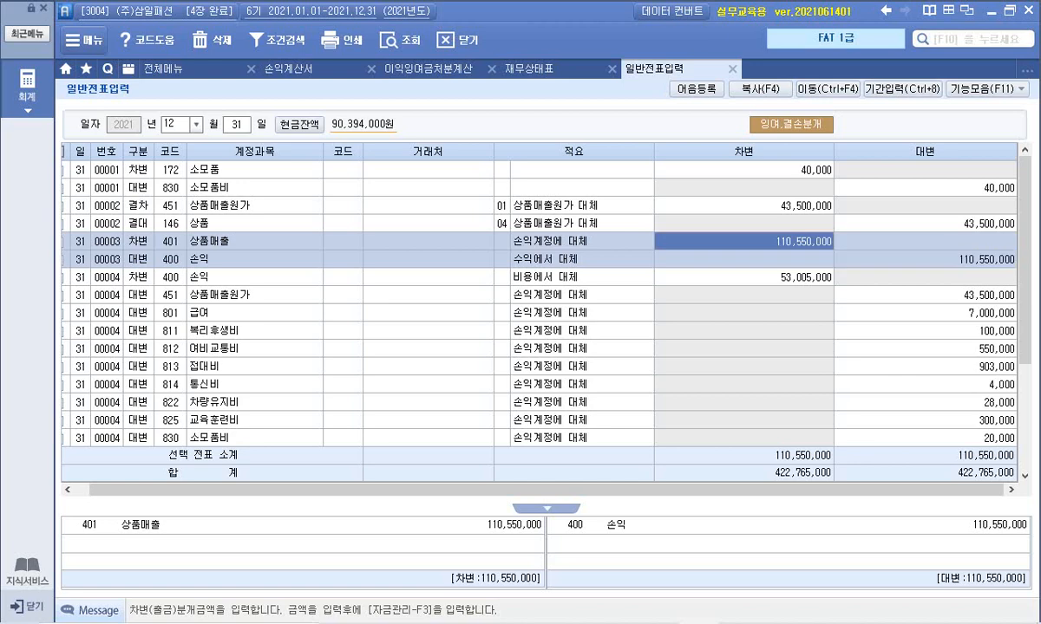
left_click(937, 295)
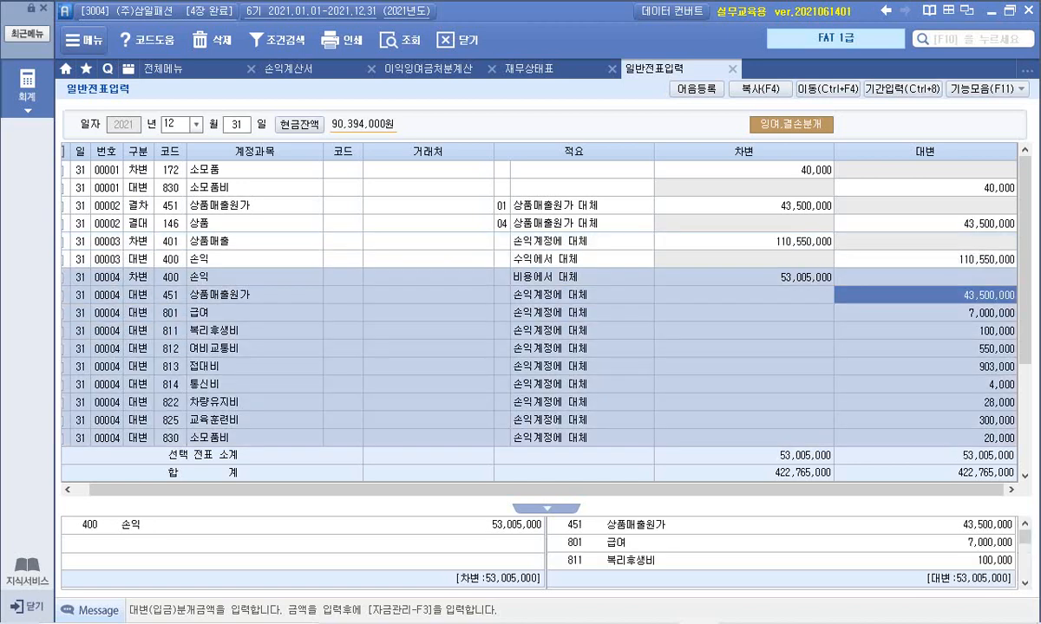
scroll(937, 294, "down", 3)
left_click(936, 314)
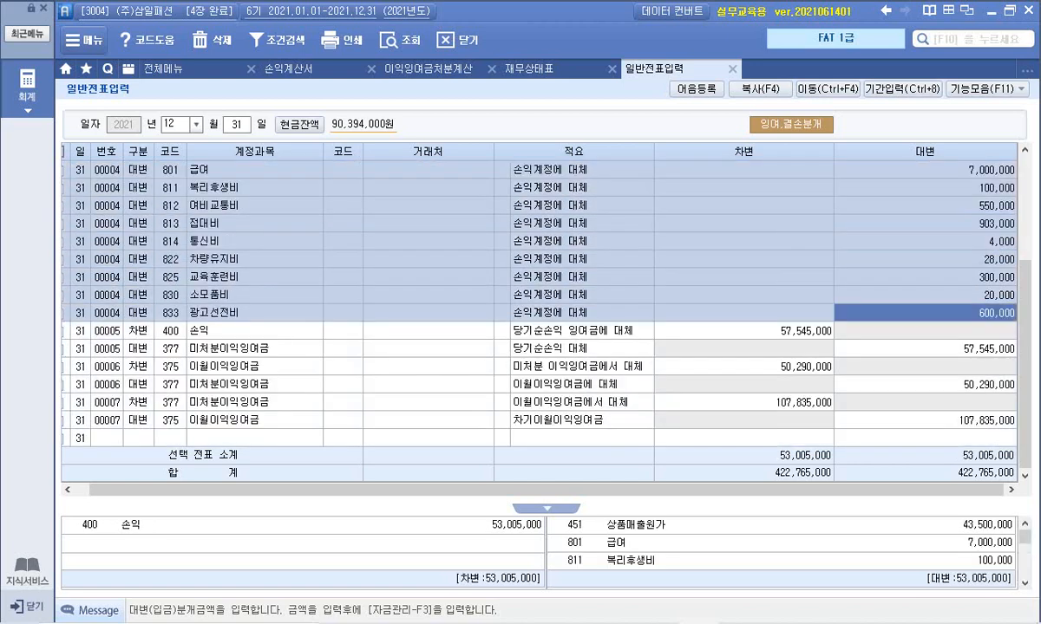
scroll(937, 313, "up", 3)
left_click(744, 278)
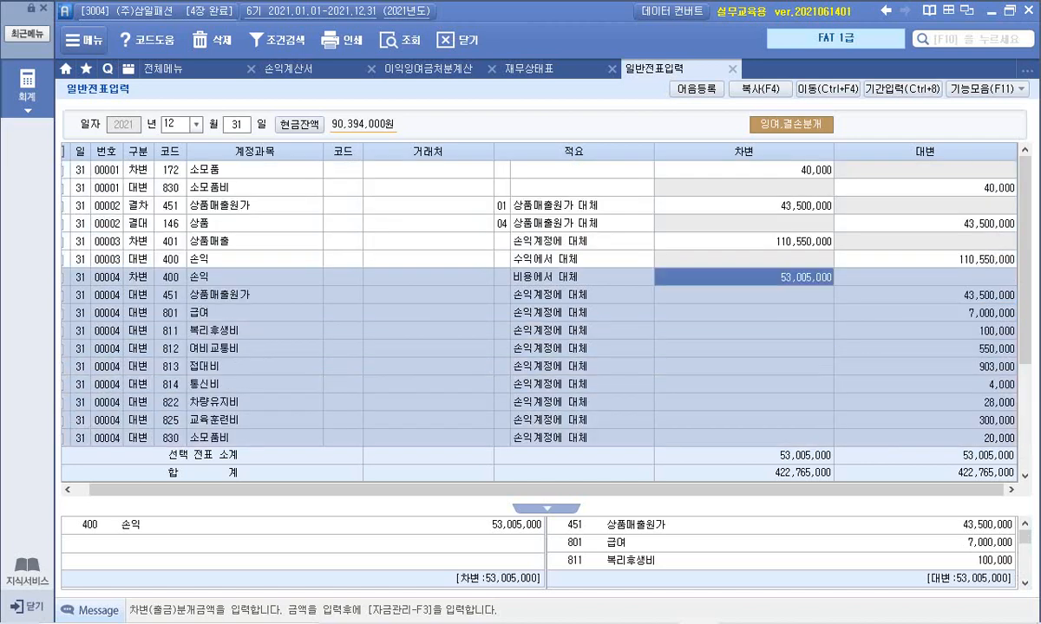
left_click(937, 259)
left_click(744, 277)
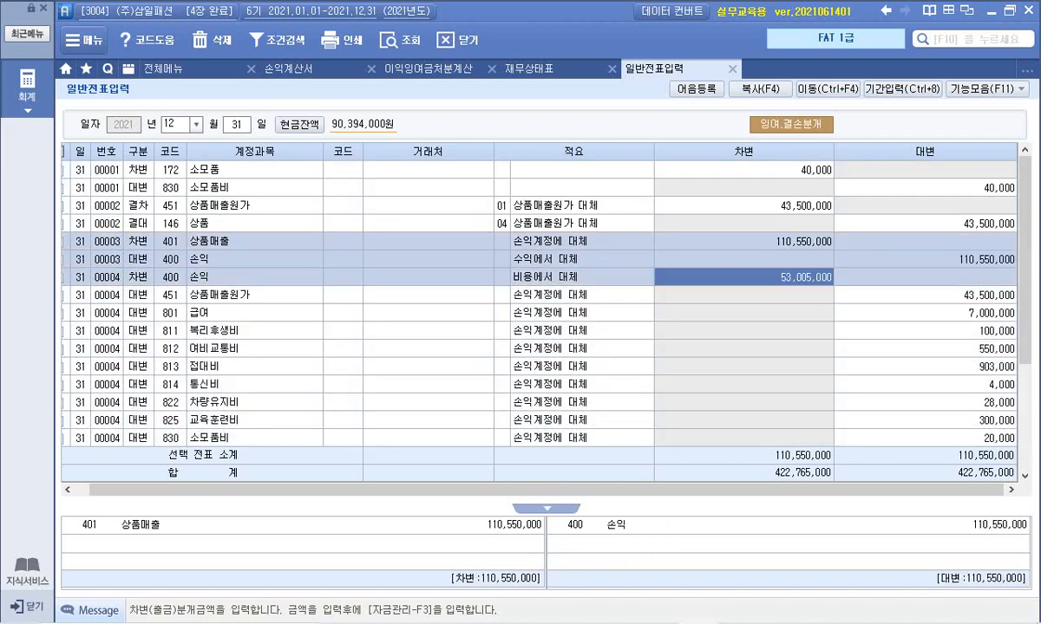
- Examine vouchers 00005 to 00007, which transfer 손익 and 이월이익잉여금 to 미처분이익잉여금 and carry it forward to account 375 이월이익잉여금
scroll(744, 278, "down", 3)
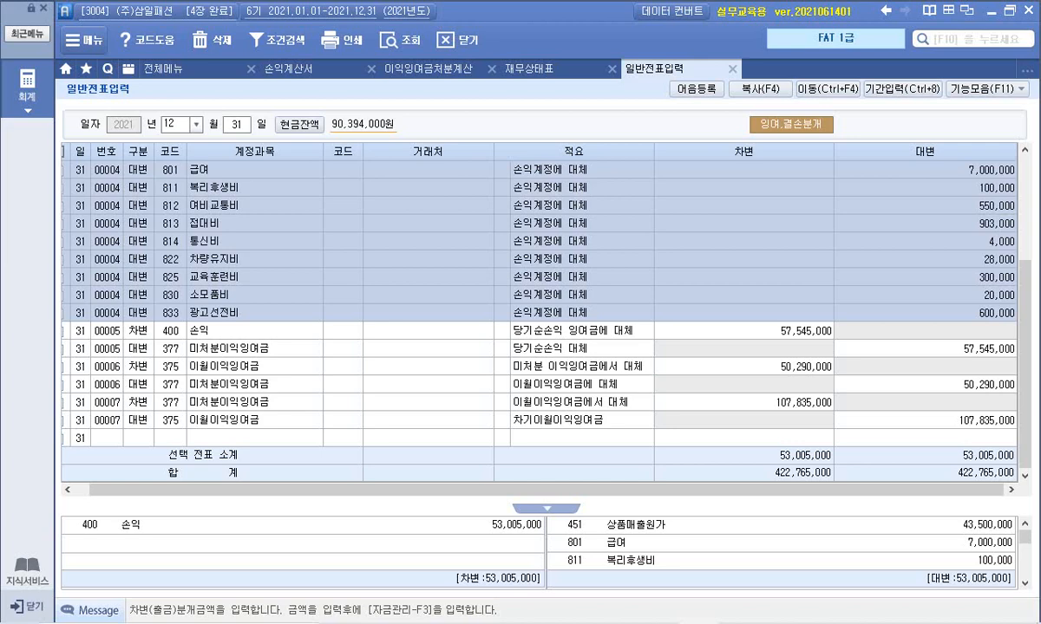
left_click(937, 349)
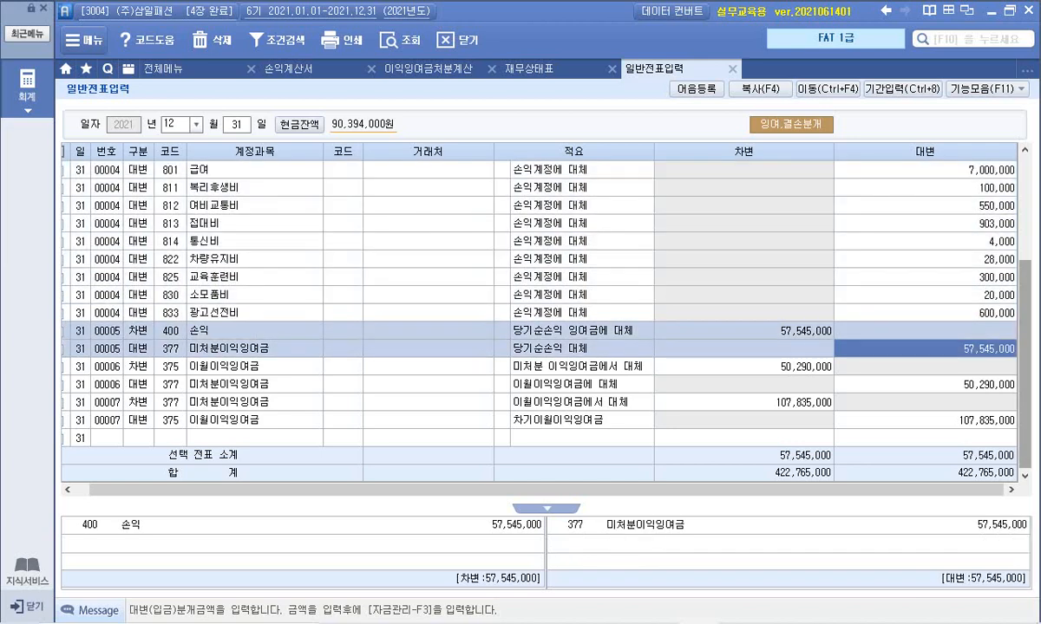
left_click(744, 367)
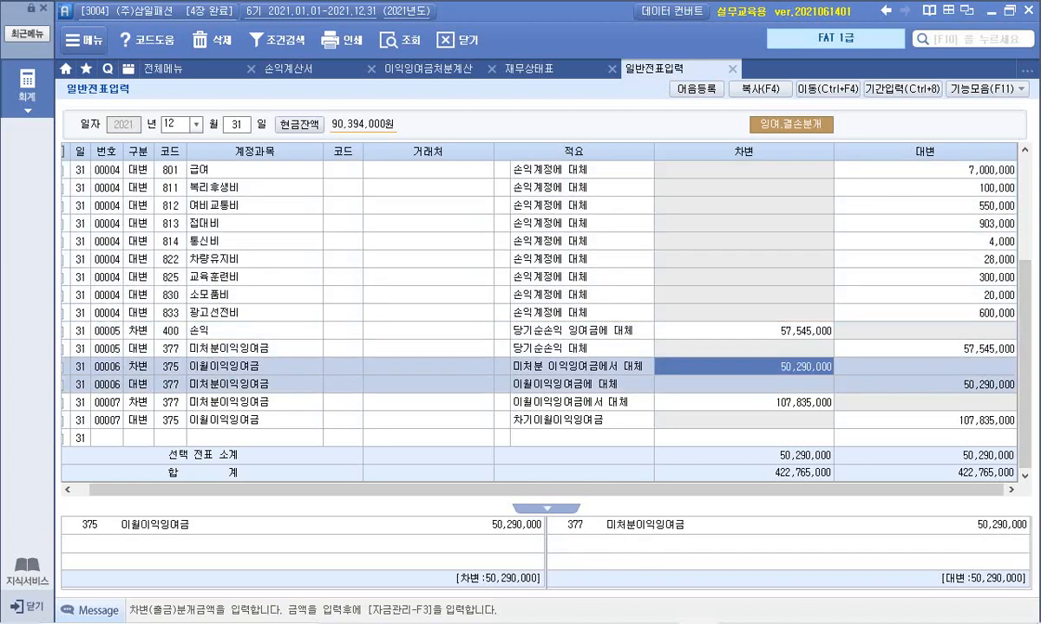
left_click(937, 384)
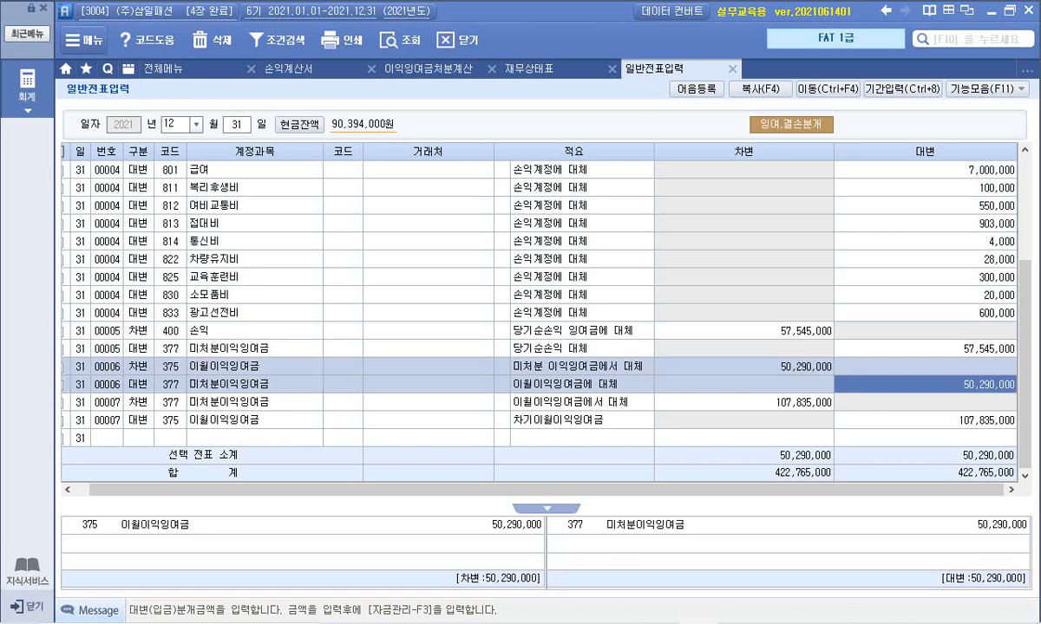
left_click(937, 349)
left_click(937, 384)
left_click(744, 402)
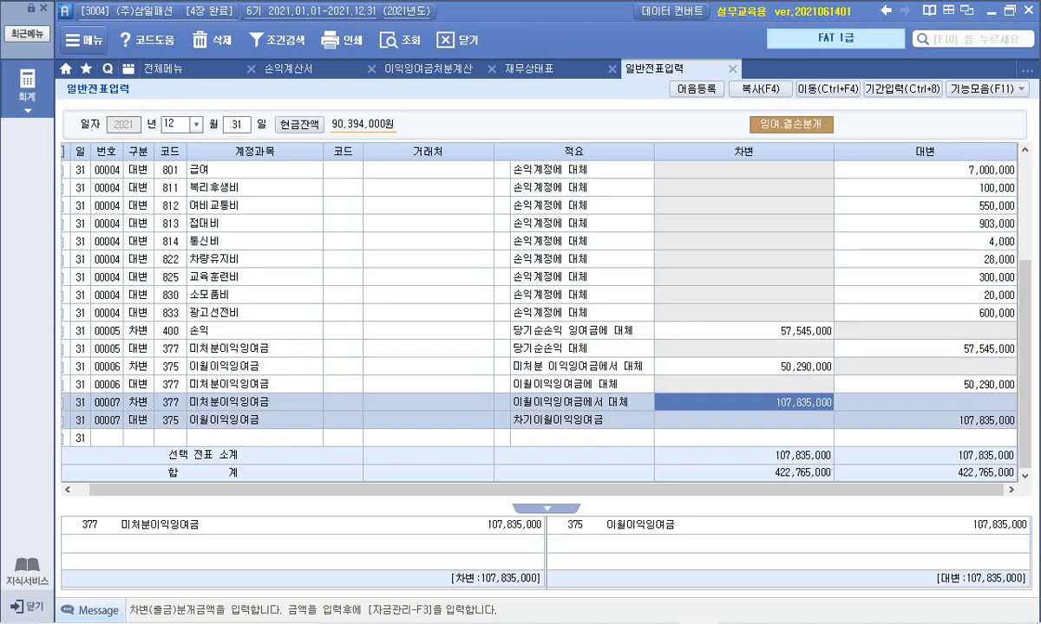
left_click(937, 420)
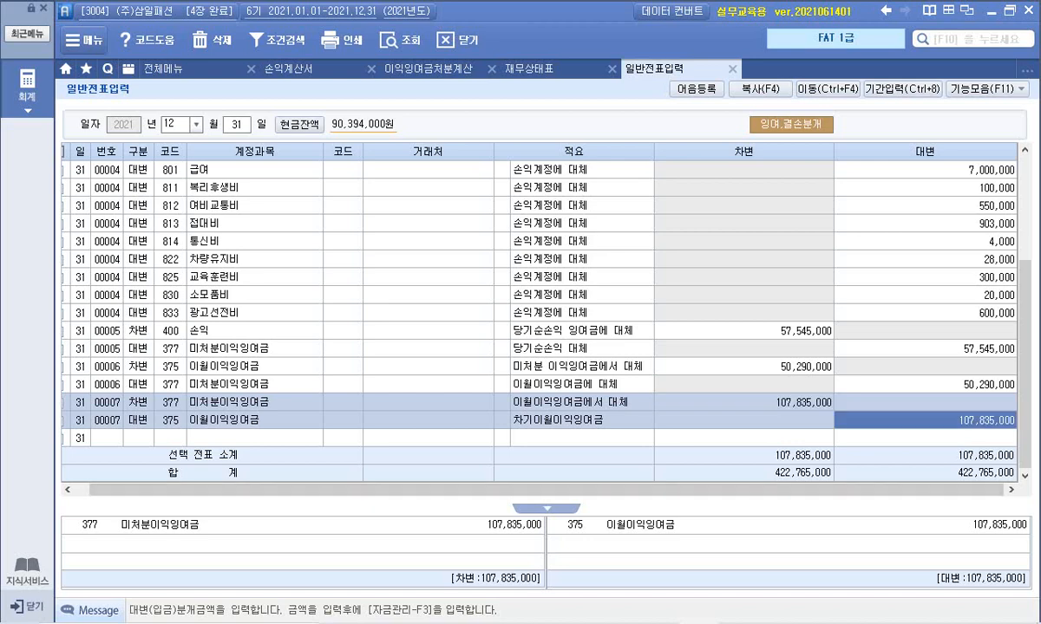
left_click(170, 420)
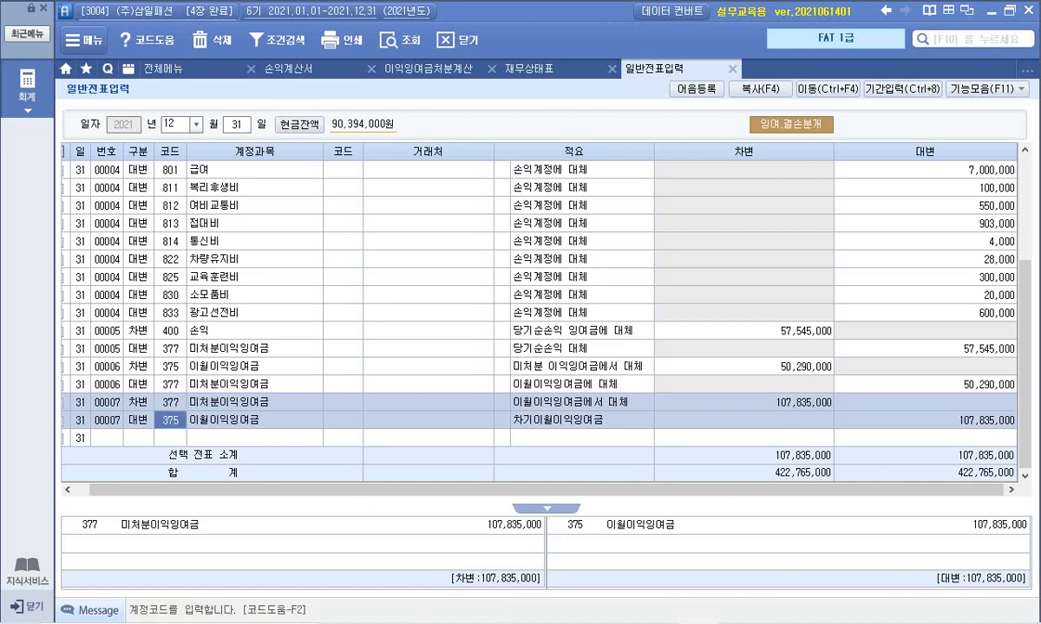
- Open the 전기분 재무상태표 for 2020 and check the account 375 이월이익잉여금 row
left_click(160, 67)
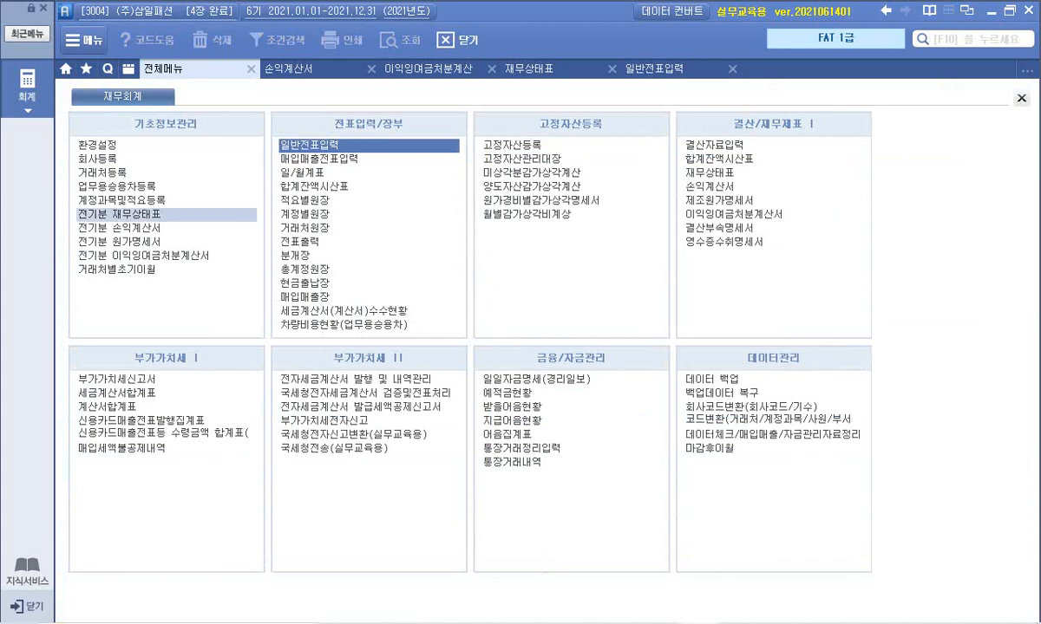
left_click(165, 214)
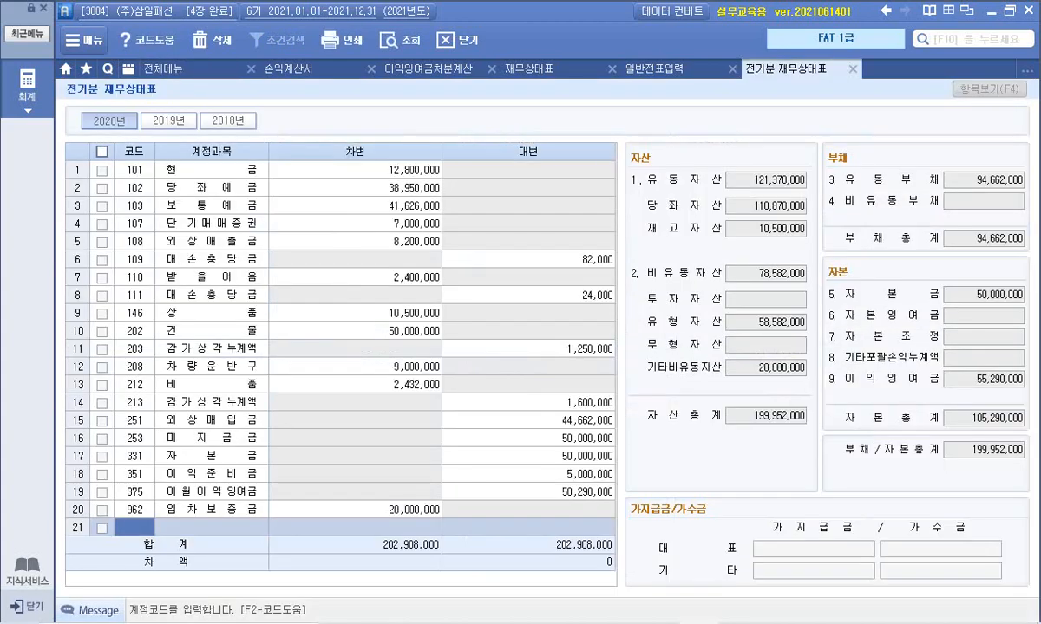
left_click(134, 491)
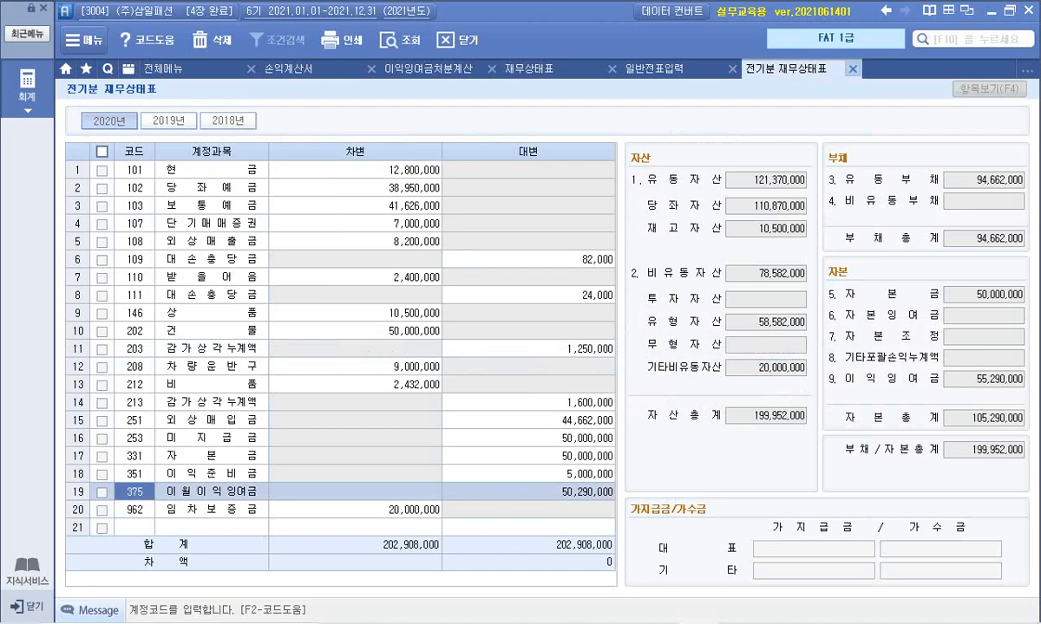
- Close all open forms in 더존 SmartA and return to the closing summary document in 한글
key("Escape")
key("Escape")
key("Escape")
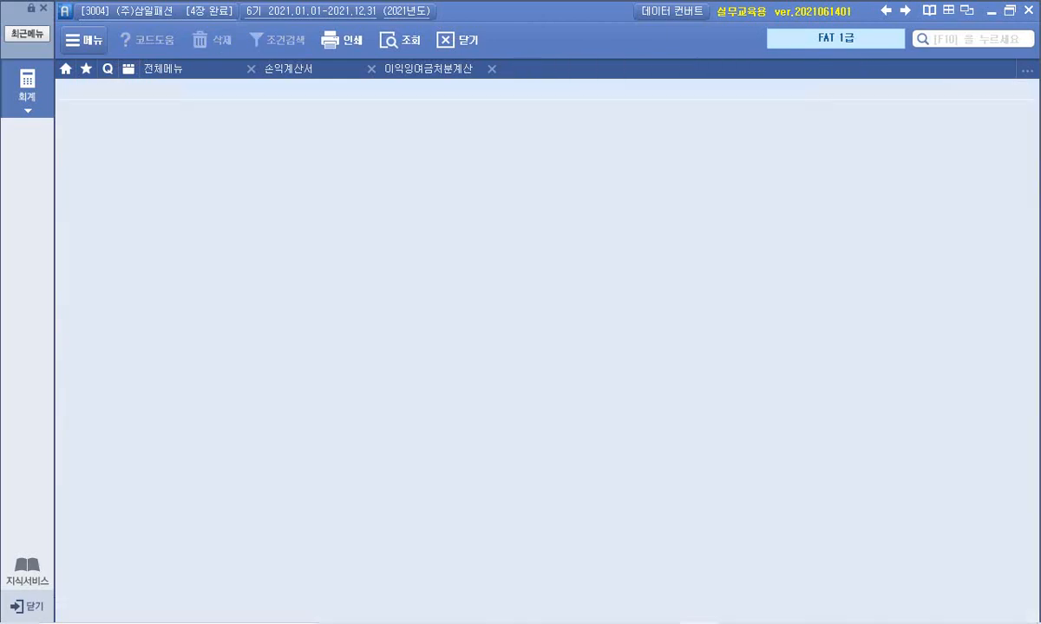
key("Escape")
key("Escape")
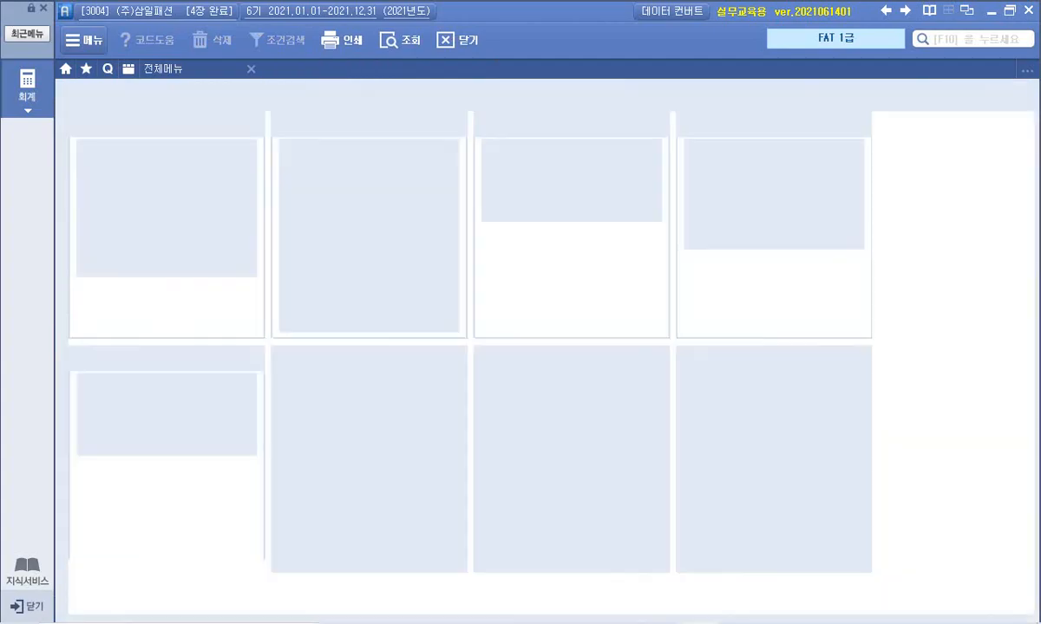
key("Escape")
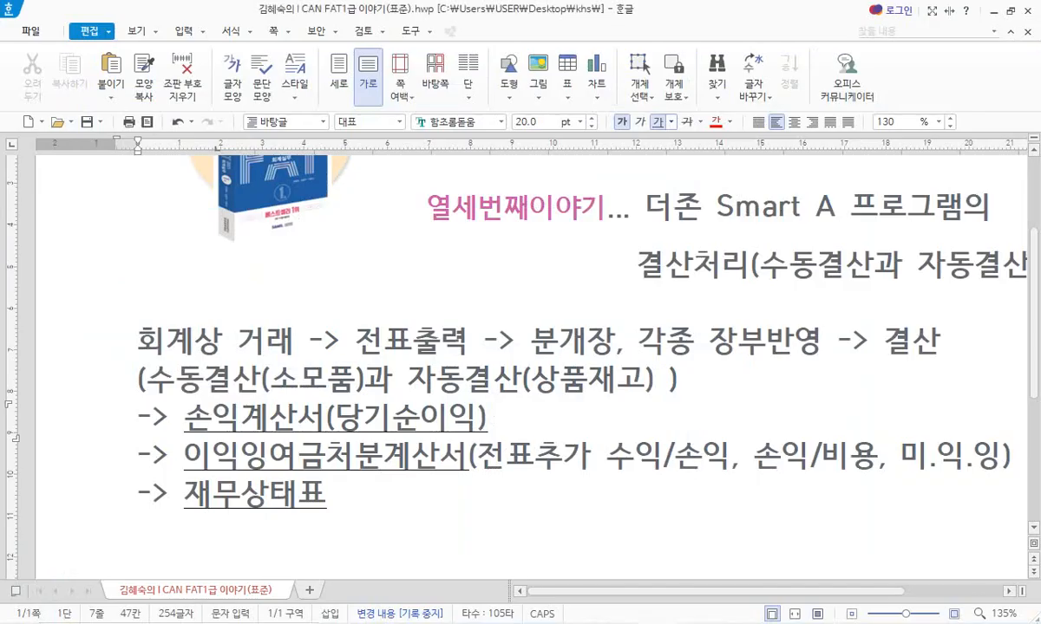
- Review the summary of the accounting and closing process and save the document
scroll(521, 364, "up", 1)
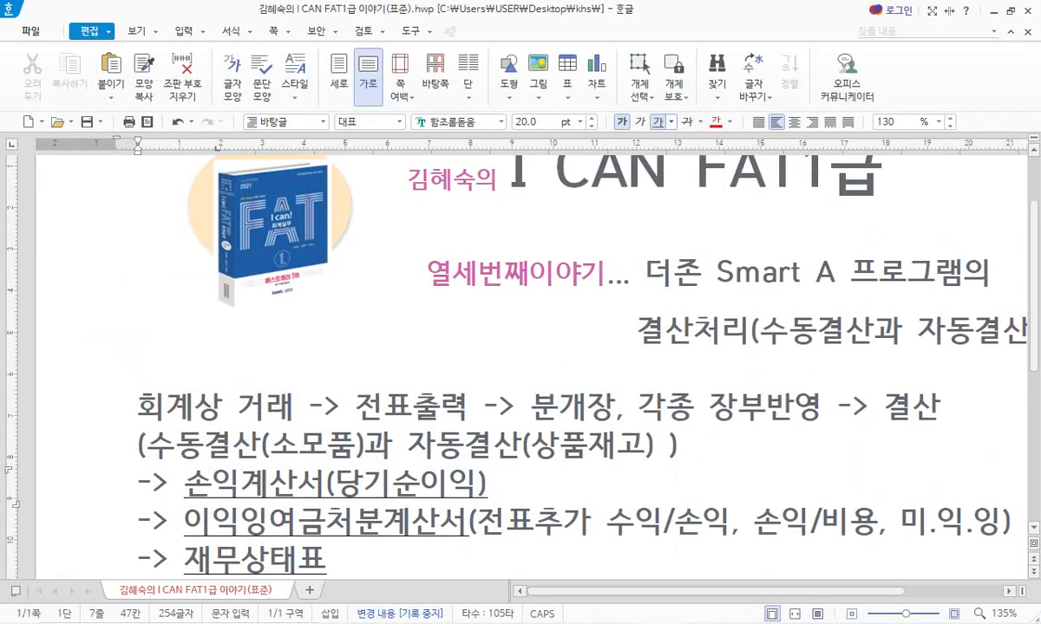
scroll(482, 418, "down", 1)
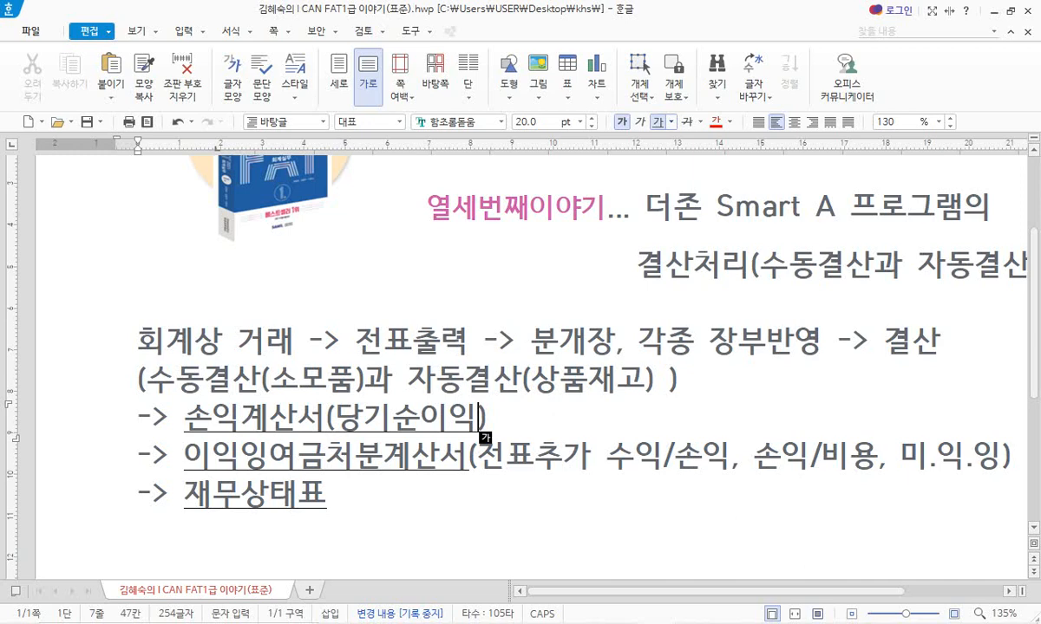
key("ctrl+s")
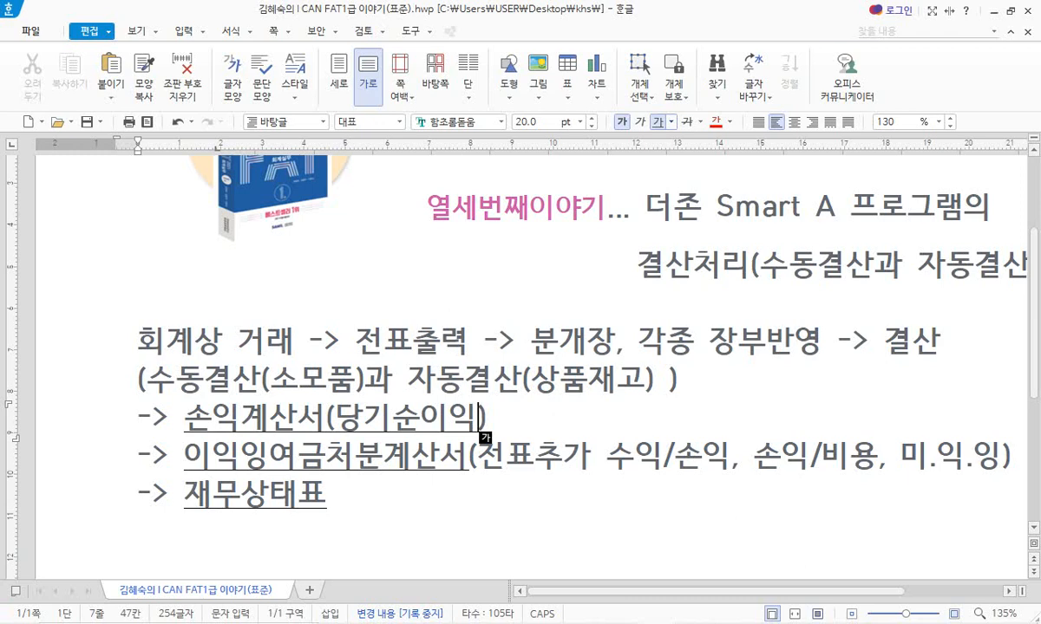
- Minimize both 한글 documents and close the calculator windows to clear the desktop
left_click(994, 11)
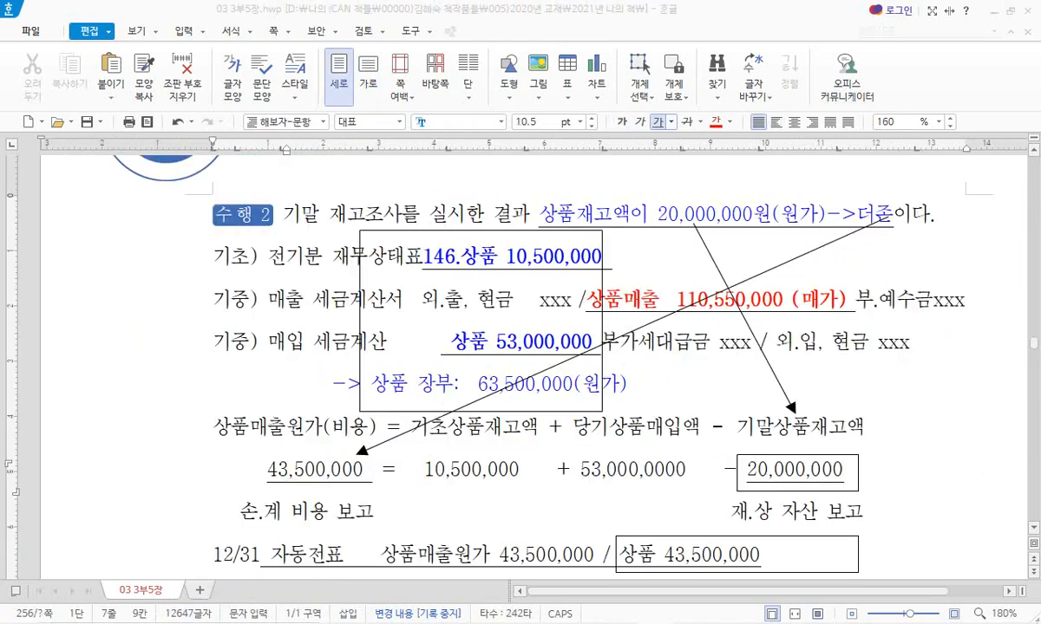
left_click(994, 11)
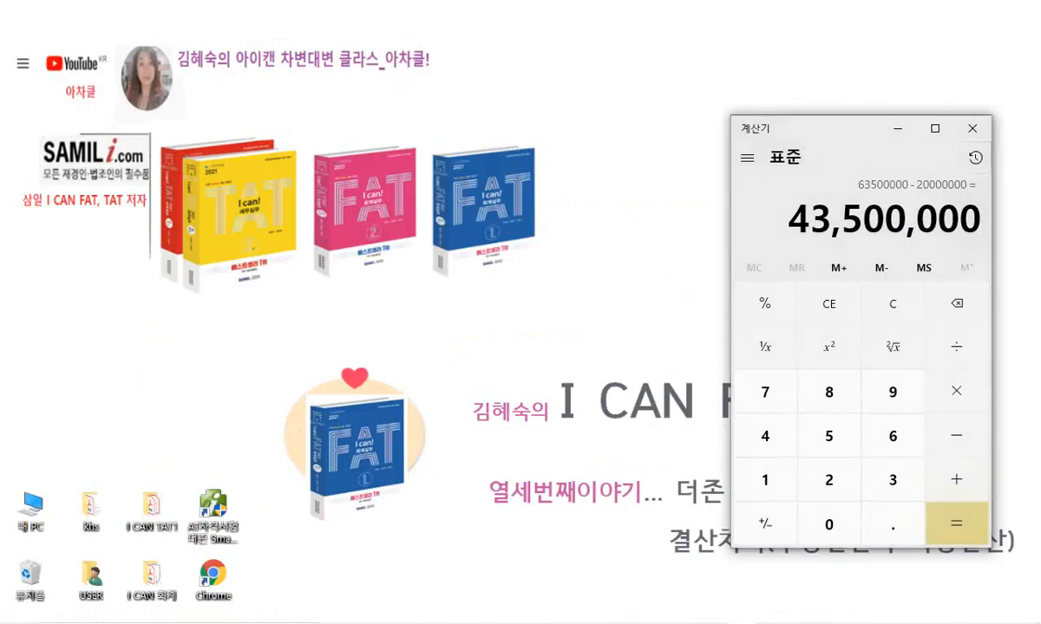
left_click(972, 128)
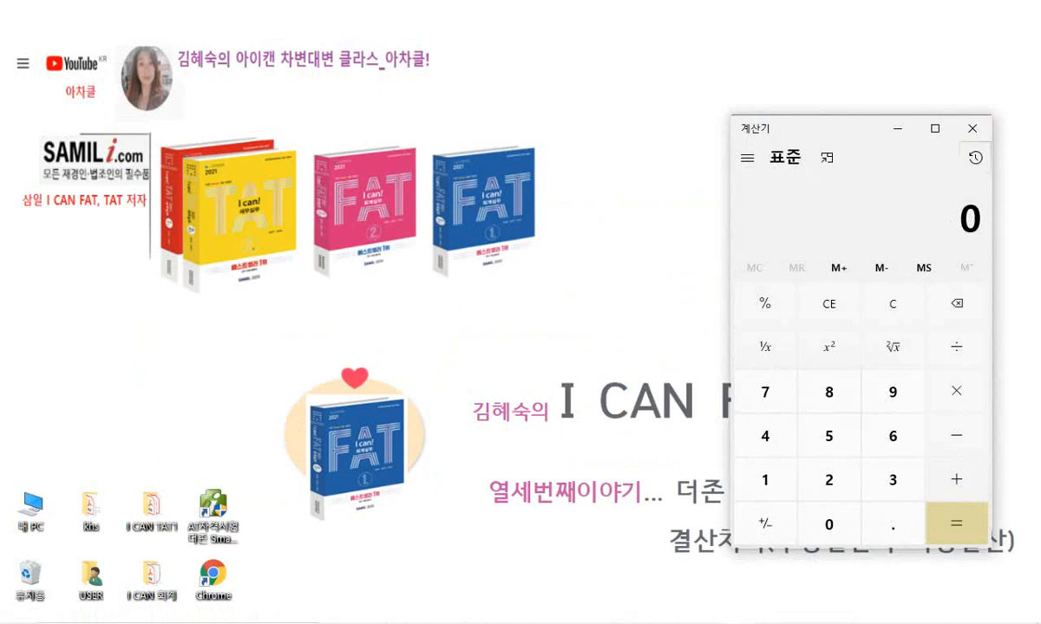
left_click(972, 128)
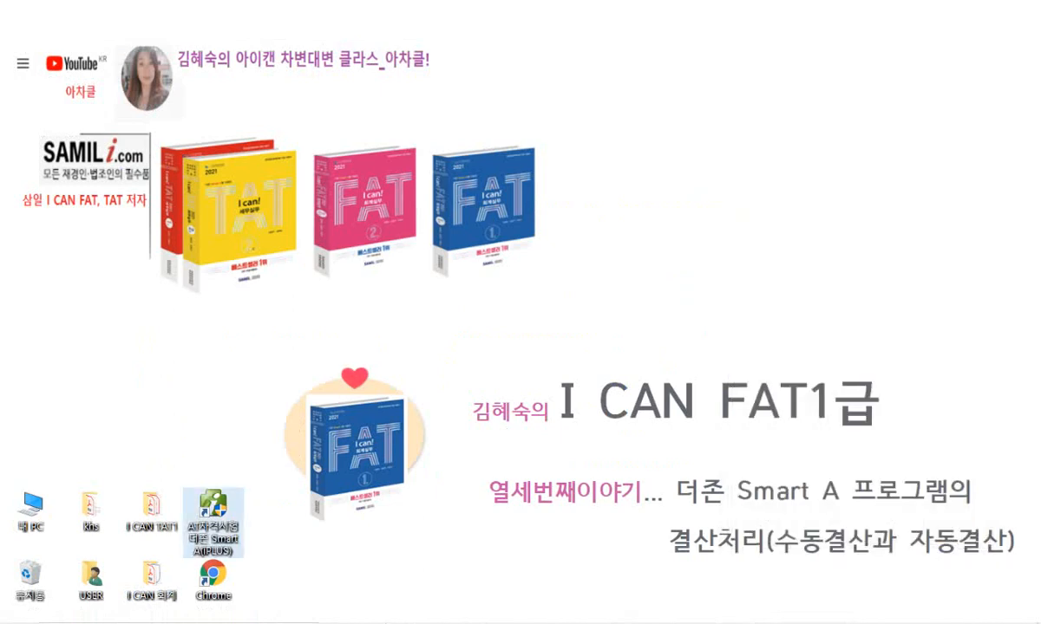